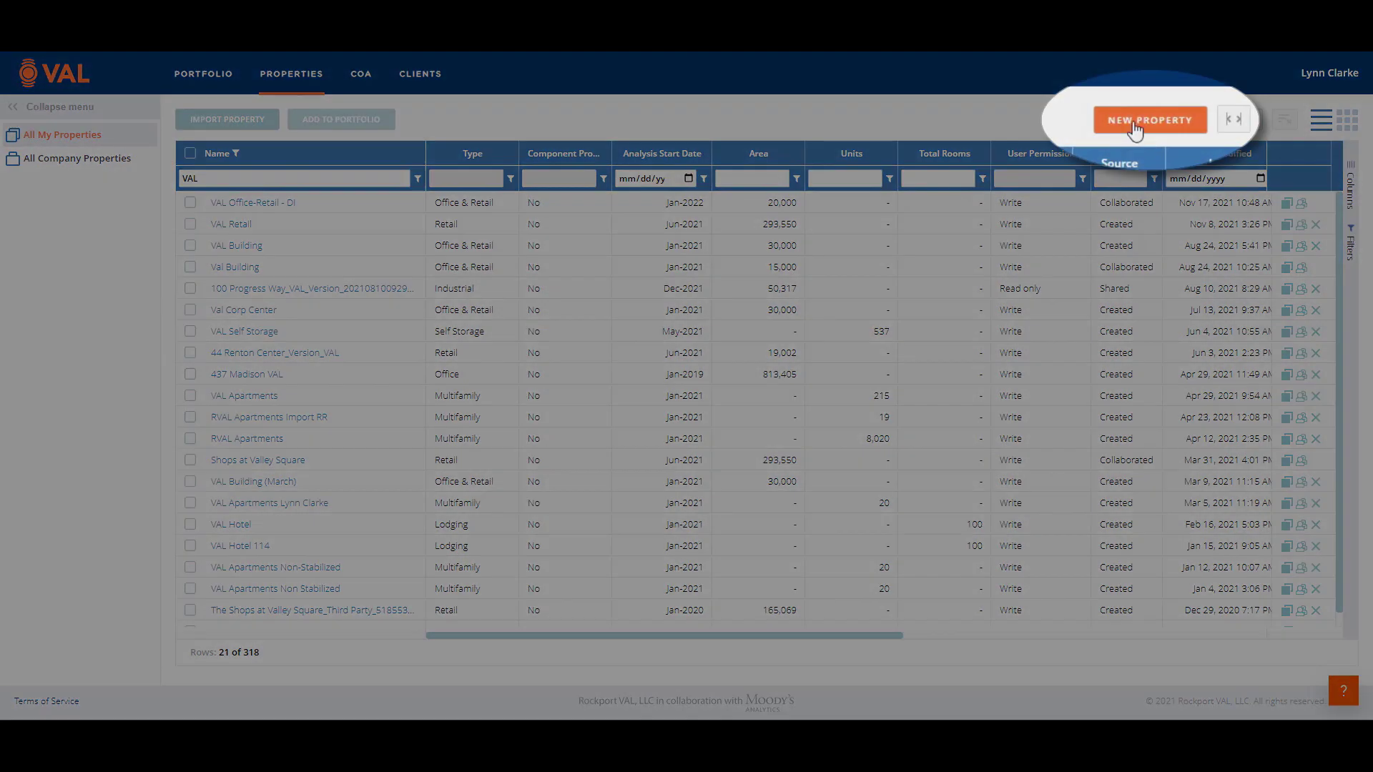
# Step: Start a new property named 'VAL Office Tower' with property type Office
pyautogui.click(1135, 127)
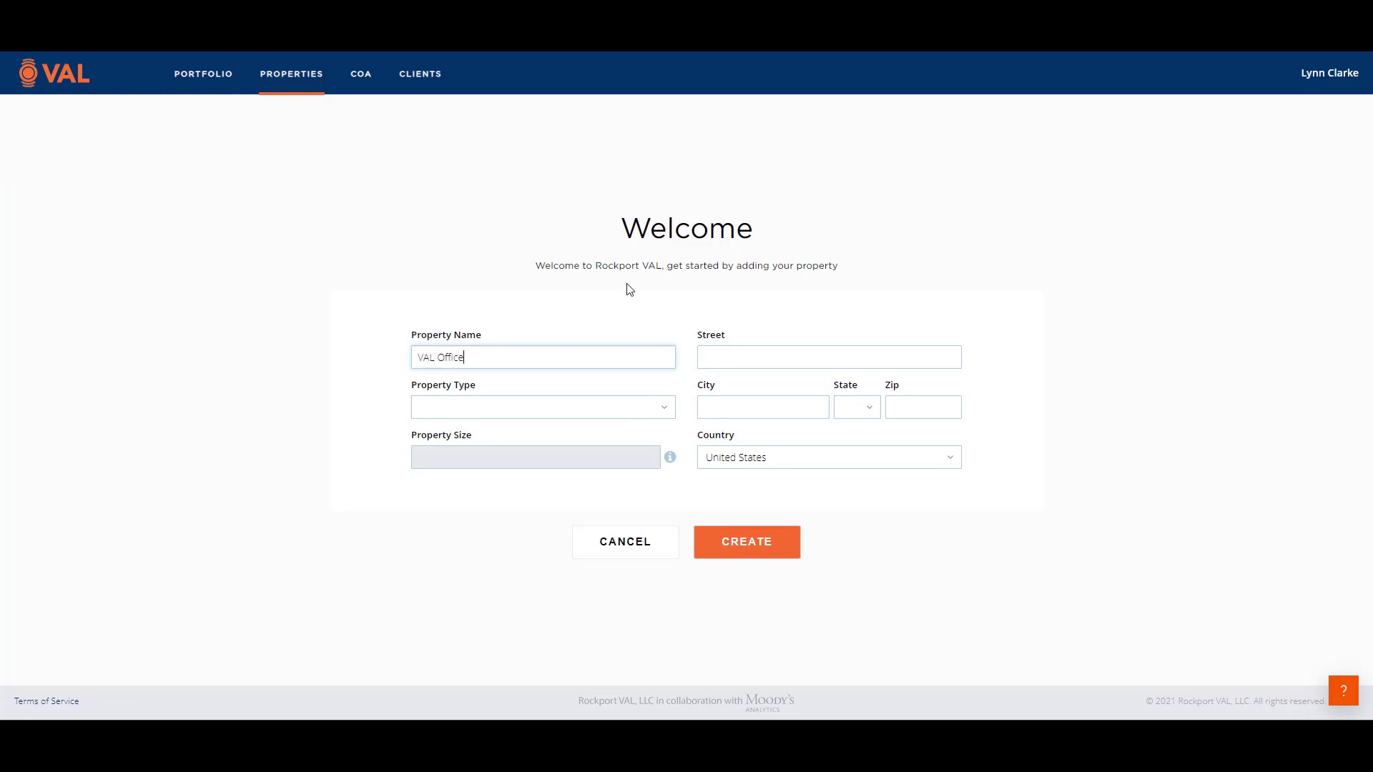
pyautogui.write('VAL Office Tower')
pyautogui.click(491, 408)
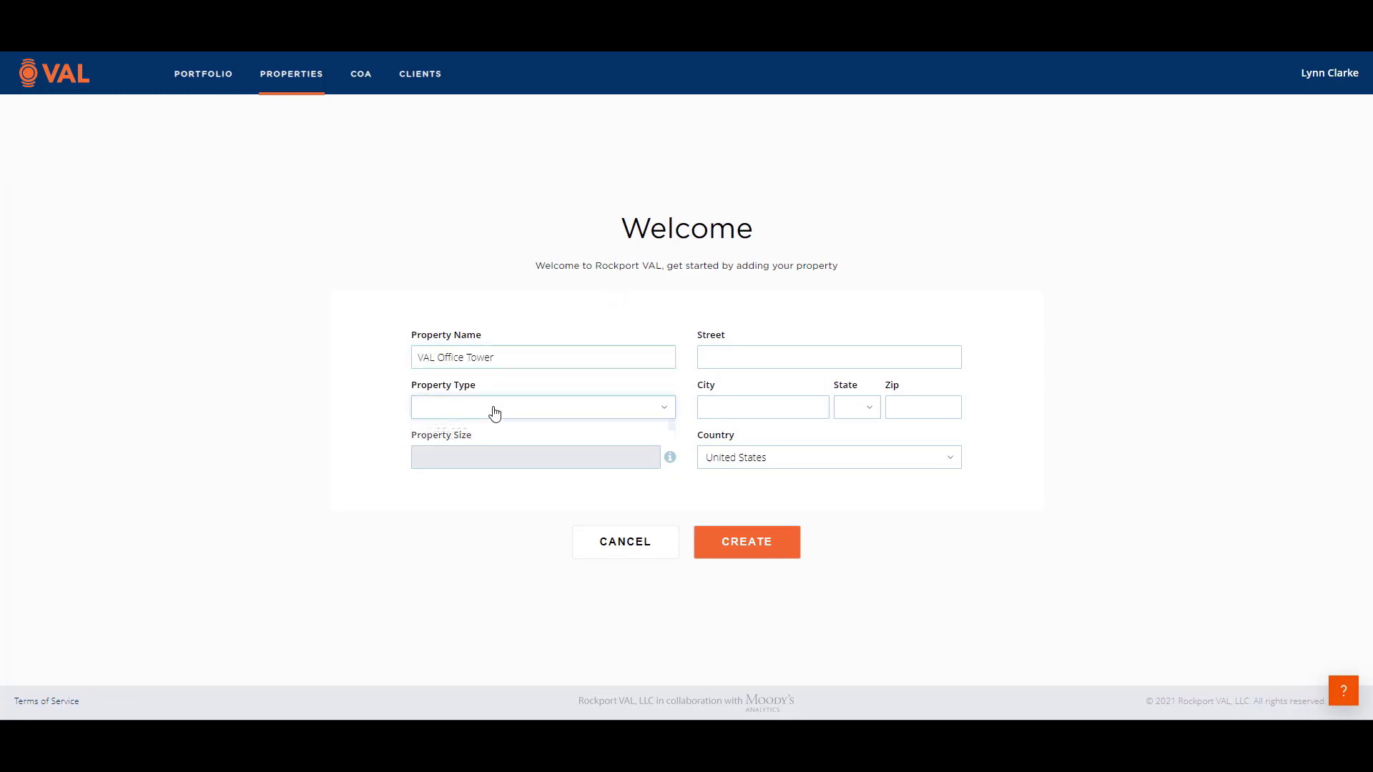
pyautogui.click(462, 525)
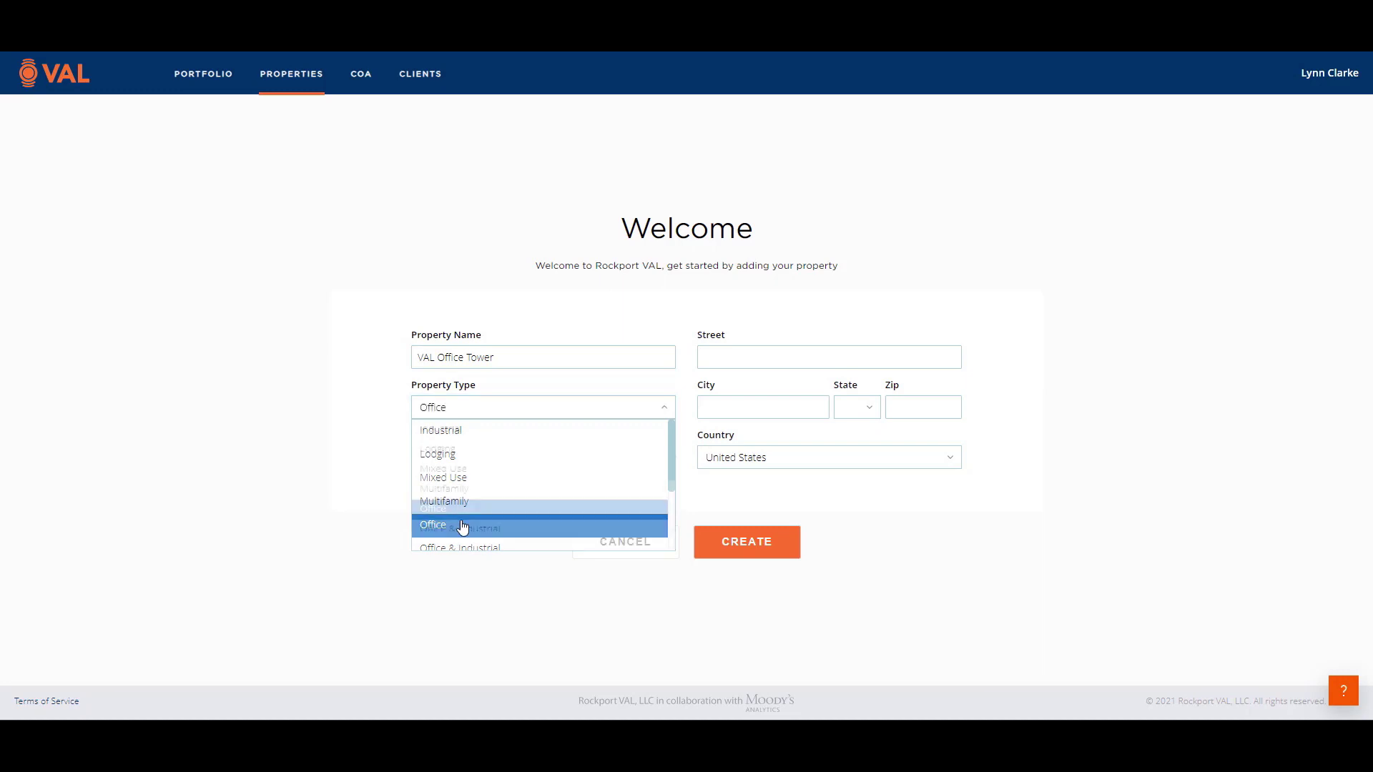
# Step: Enter the street address '505 5th' and pick the suggestion to auto-fill city, state and zip
pyautogui.click(717, 357)
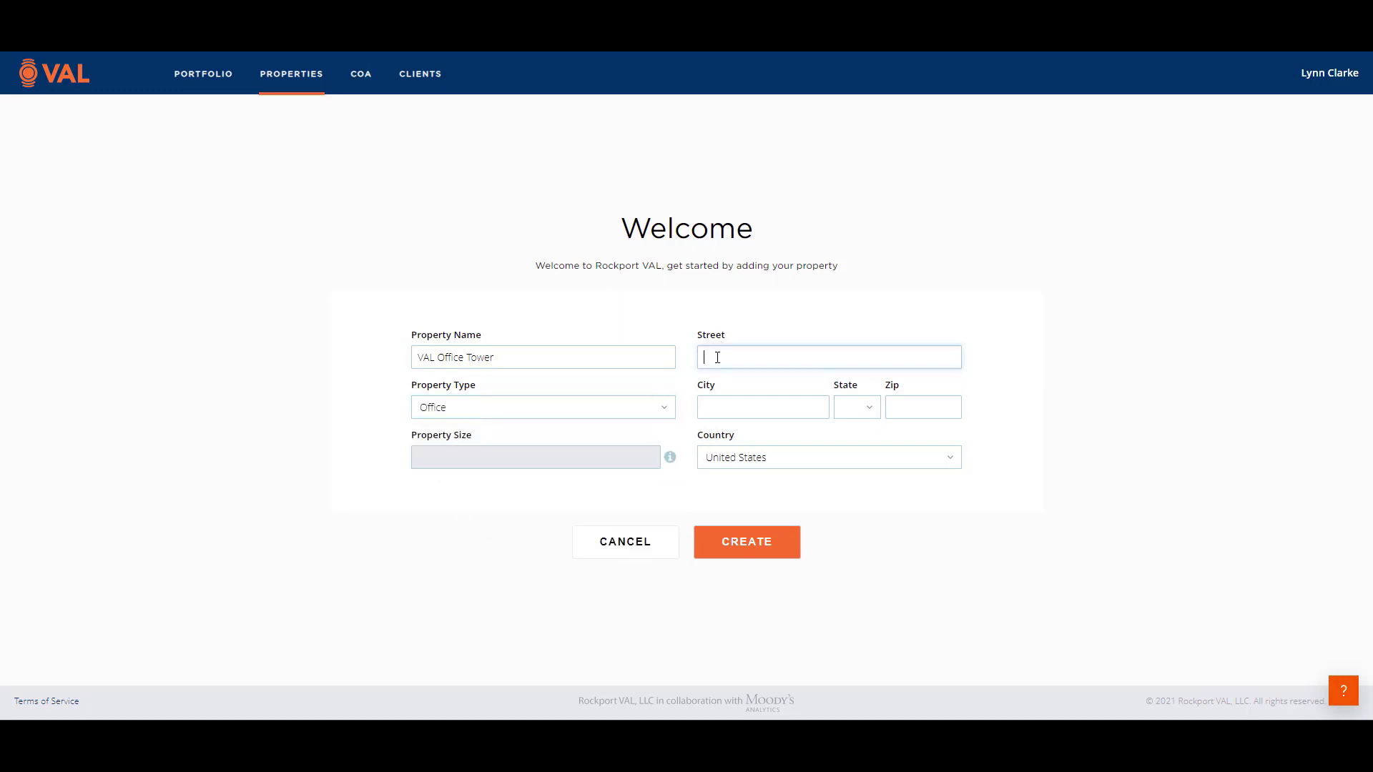
pyautogui.write('505 5th')
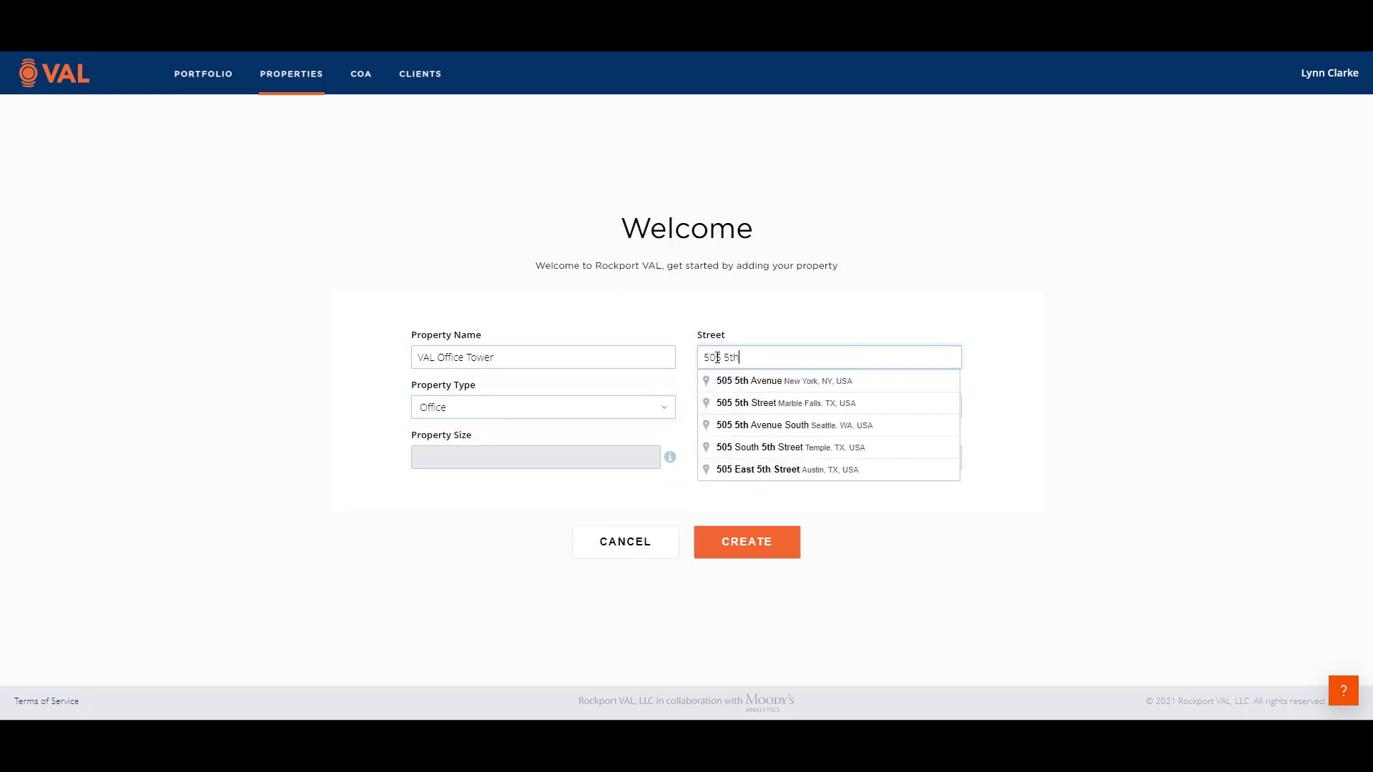
pyautogui.click(759, 382)
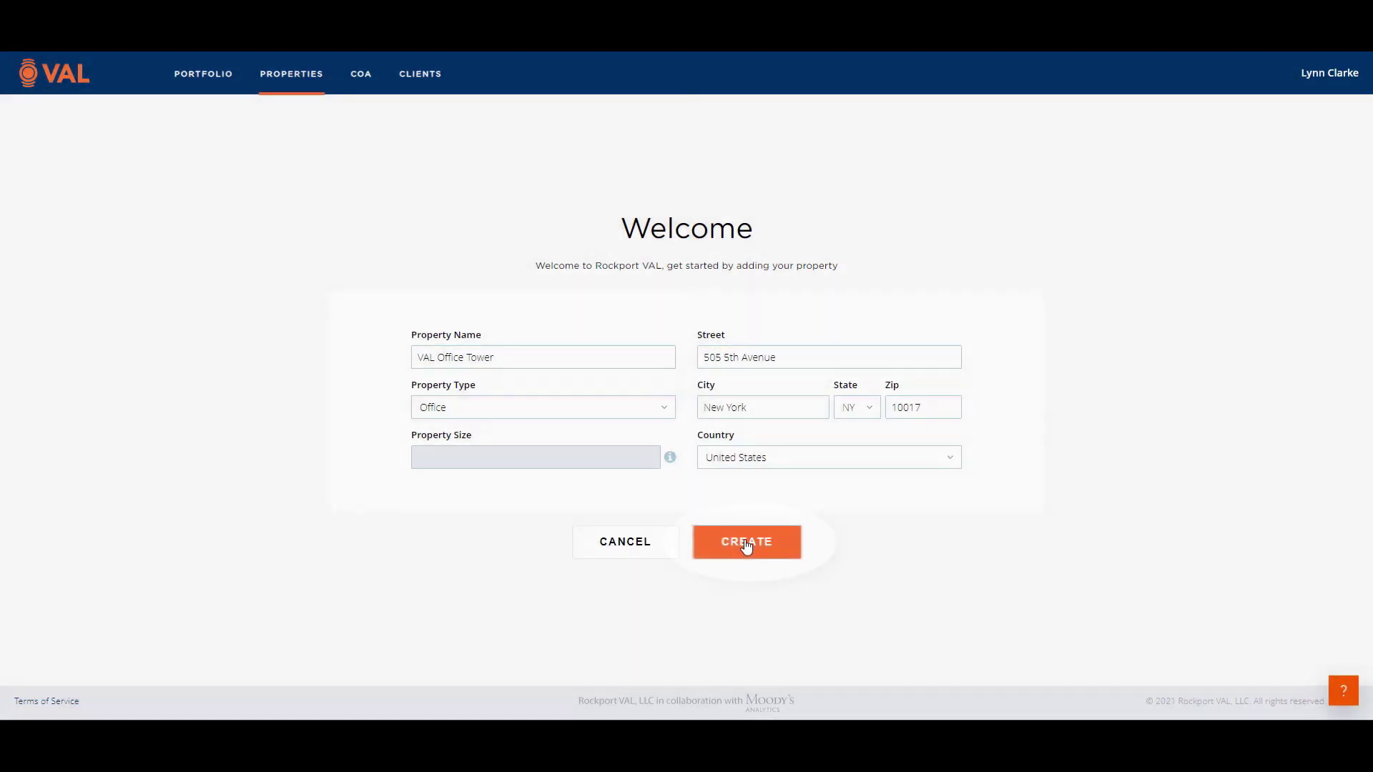
# Step: Create VAL Office Tower and change its analysis start date to 01/2022, keeping the 10-year period
pyautogui.click(747, 547)
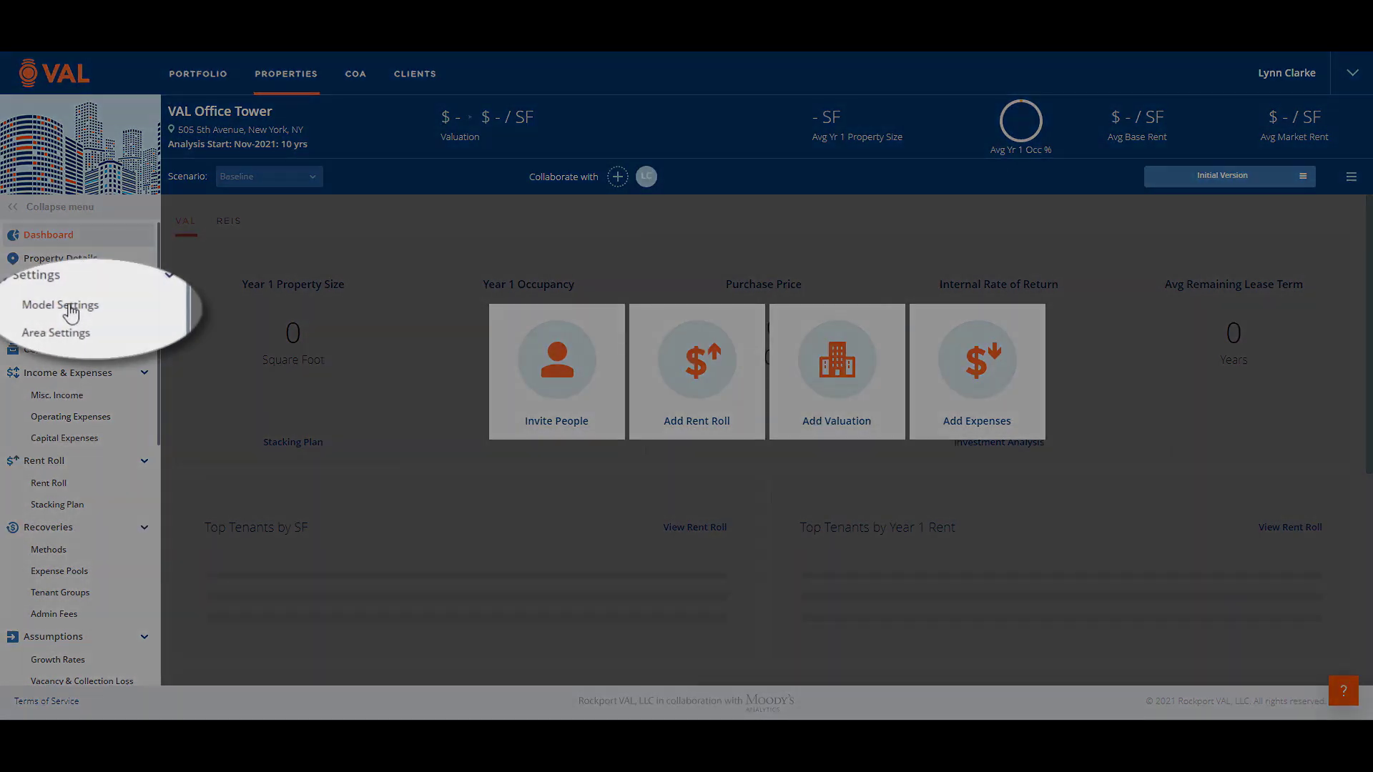
pyautogui.click(64, 306)
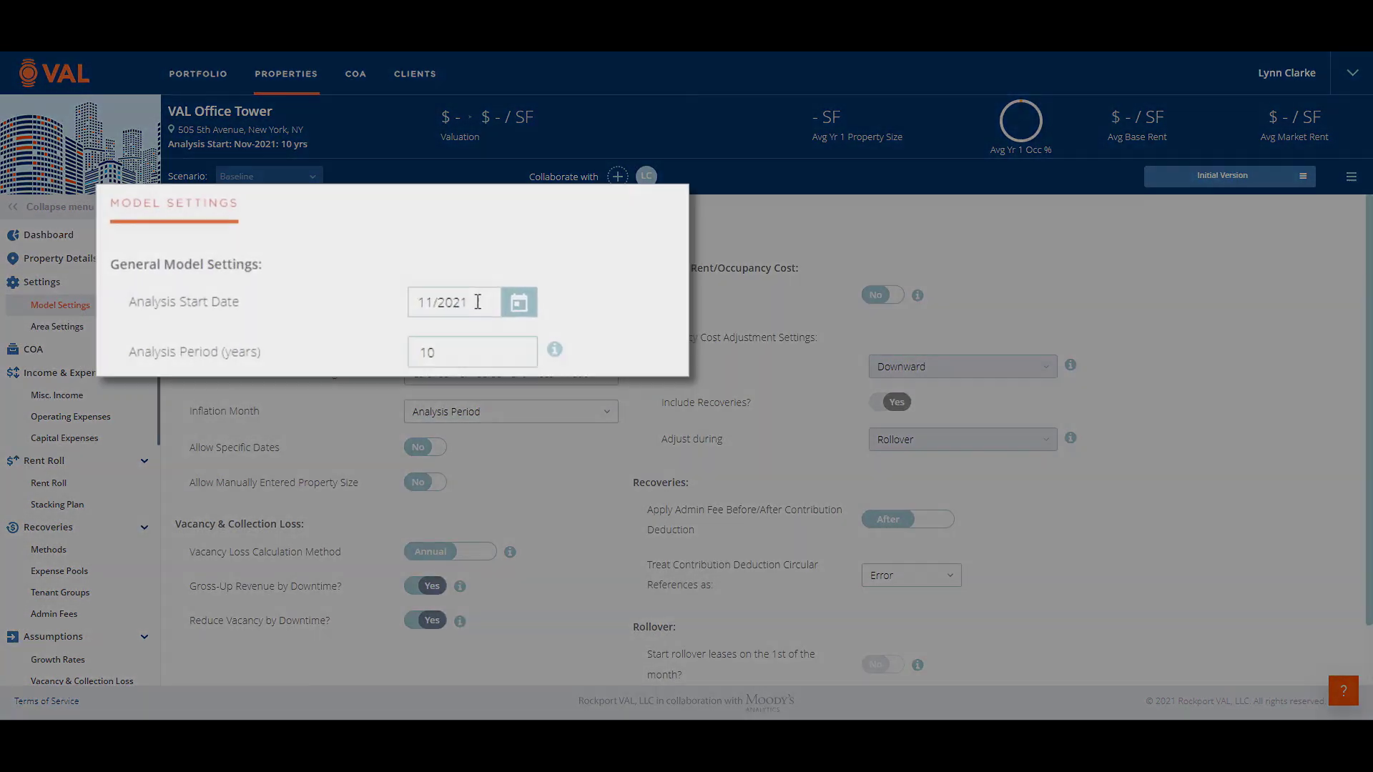
pyautogui.moveTo(478, 301); pyautogui.dragTo(381, 299)
pyautogui.write('01/2022')
pyautogui.click(443, 358)
pyautogui.moveTo(447, 336); pyautogui.dragTo(420, 354)
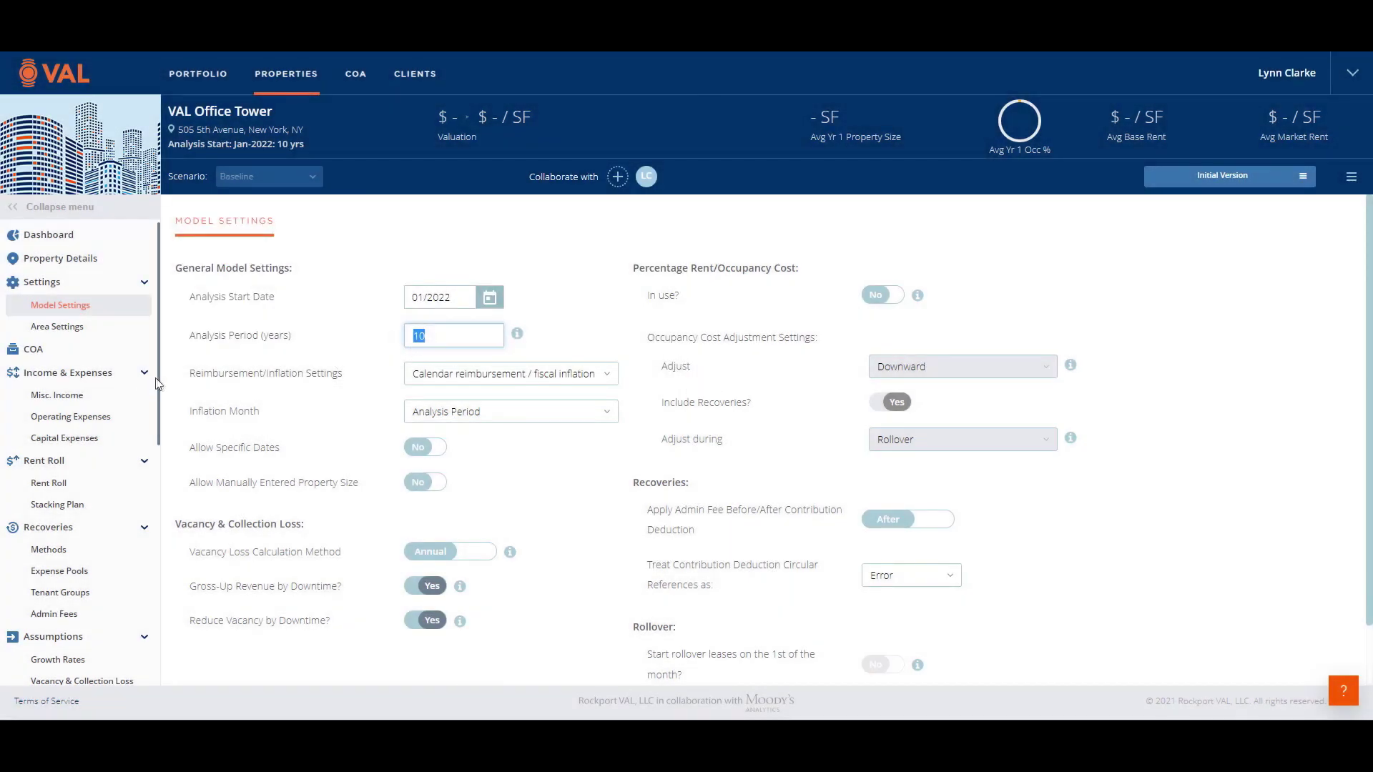
# Step: Enter 3.00% General Growth for Dec-23 through Dec-32, leaving Market Rent Growth on Use General
pyautogui.moveTo(159, 386); pyautogui.dragTo(161, 489)
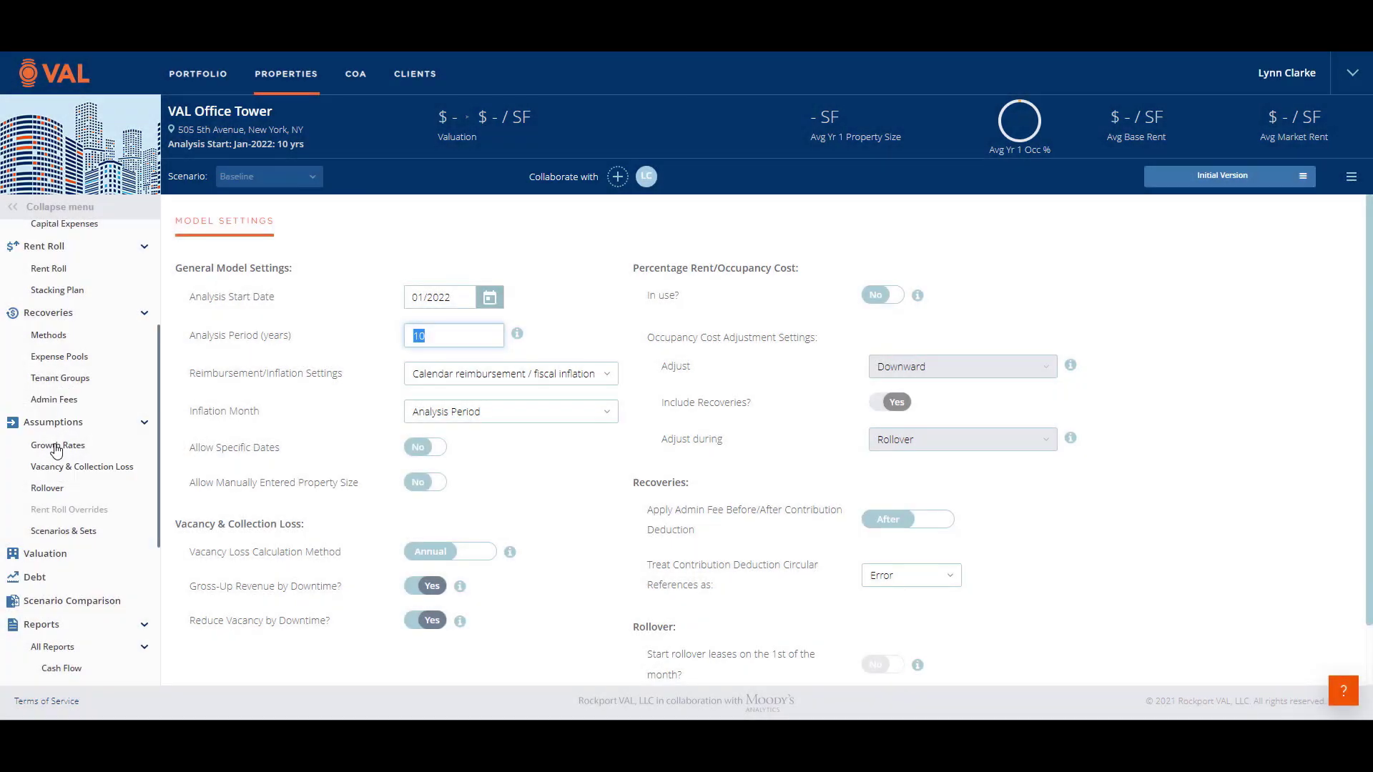
pyautogui.click(57, 447)
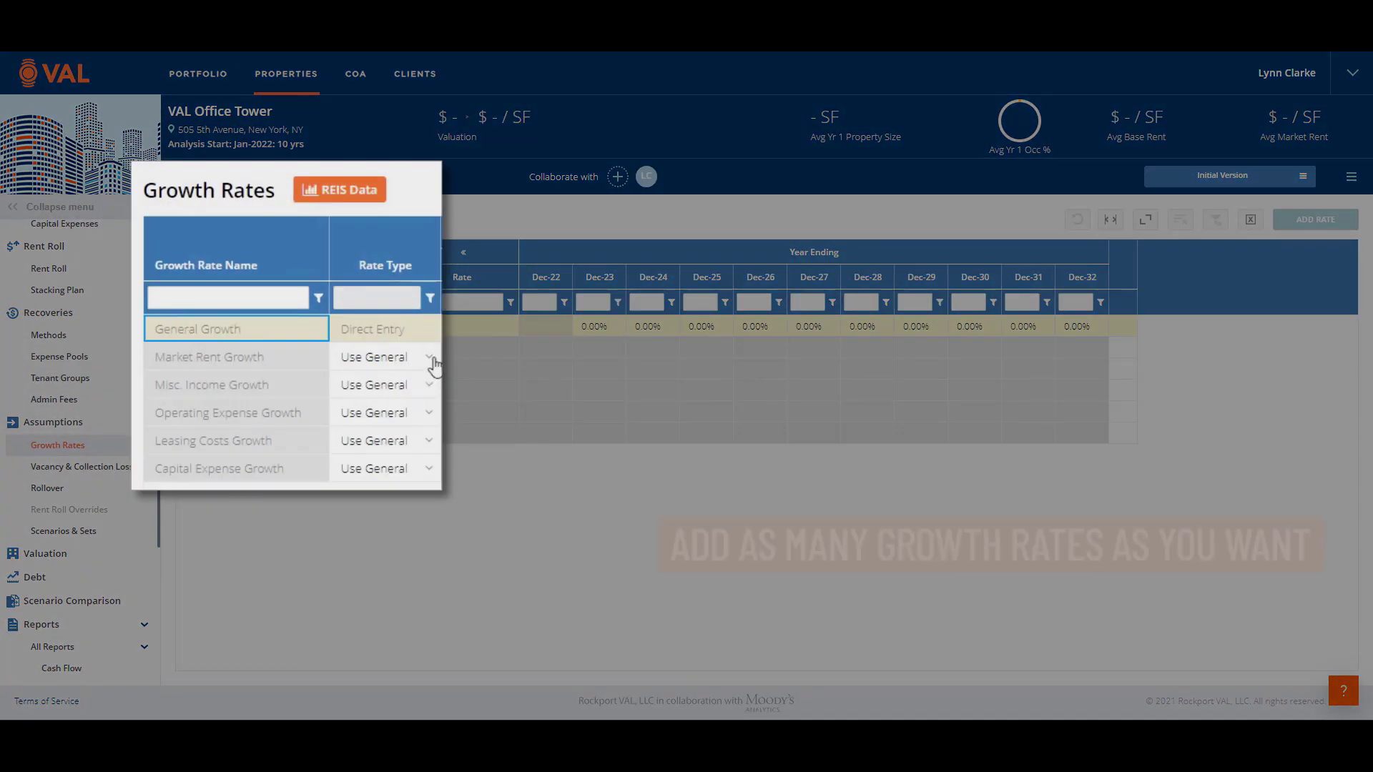
pyautogui.click(432, 364)
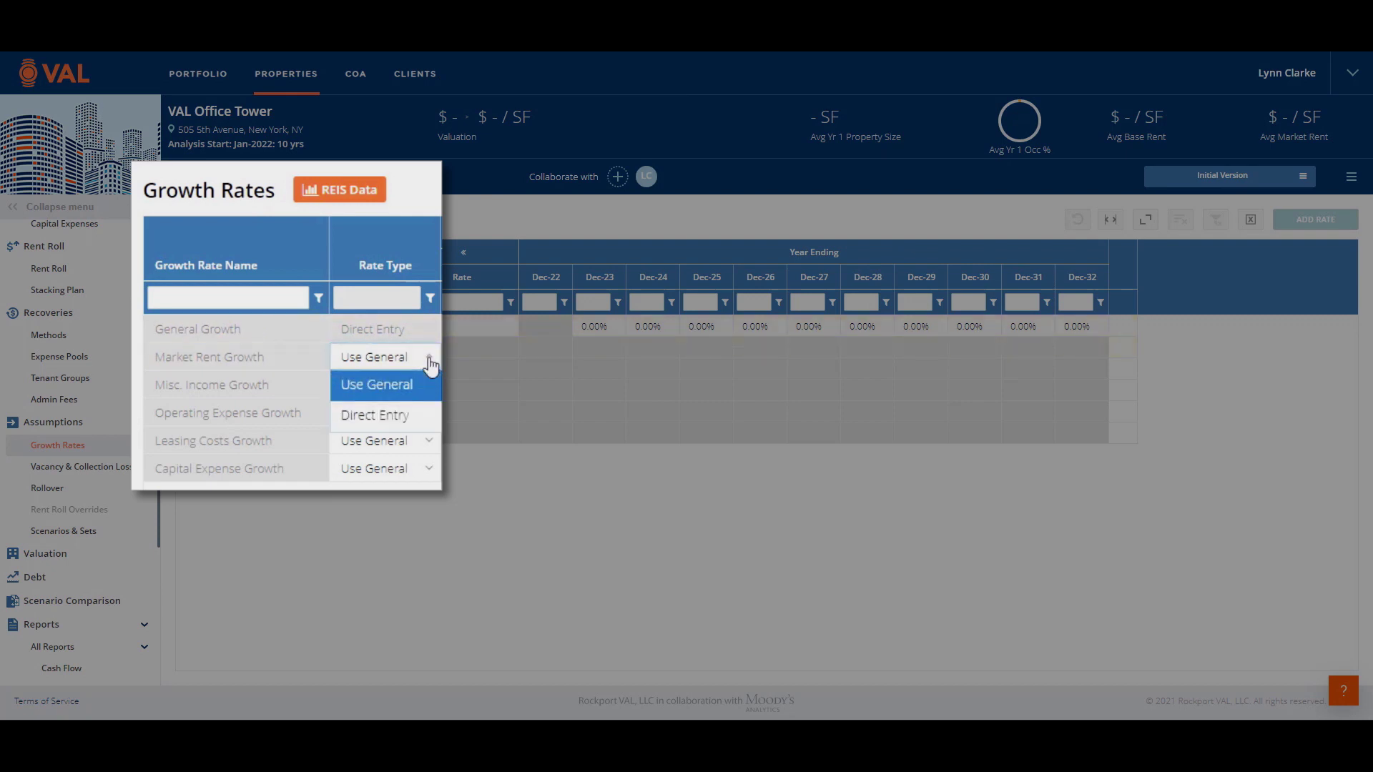
pyautogui.click(431, 364)
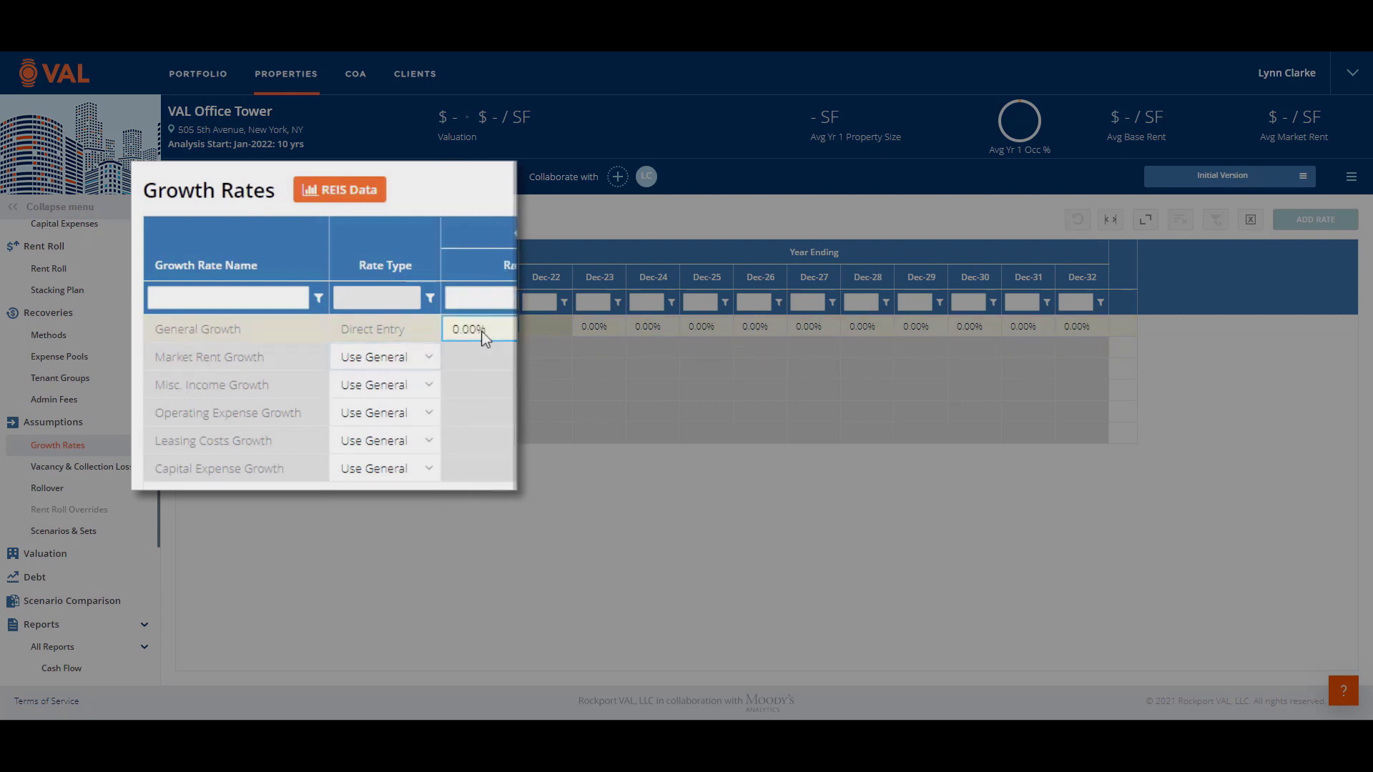
pyautogui.write('3')
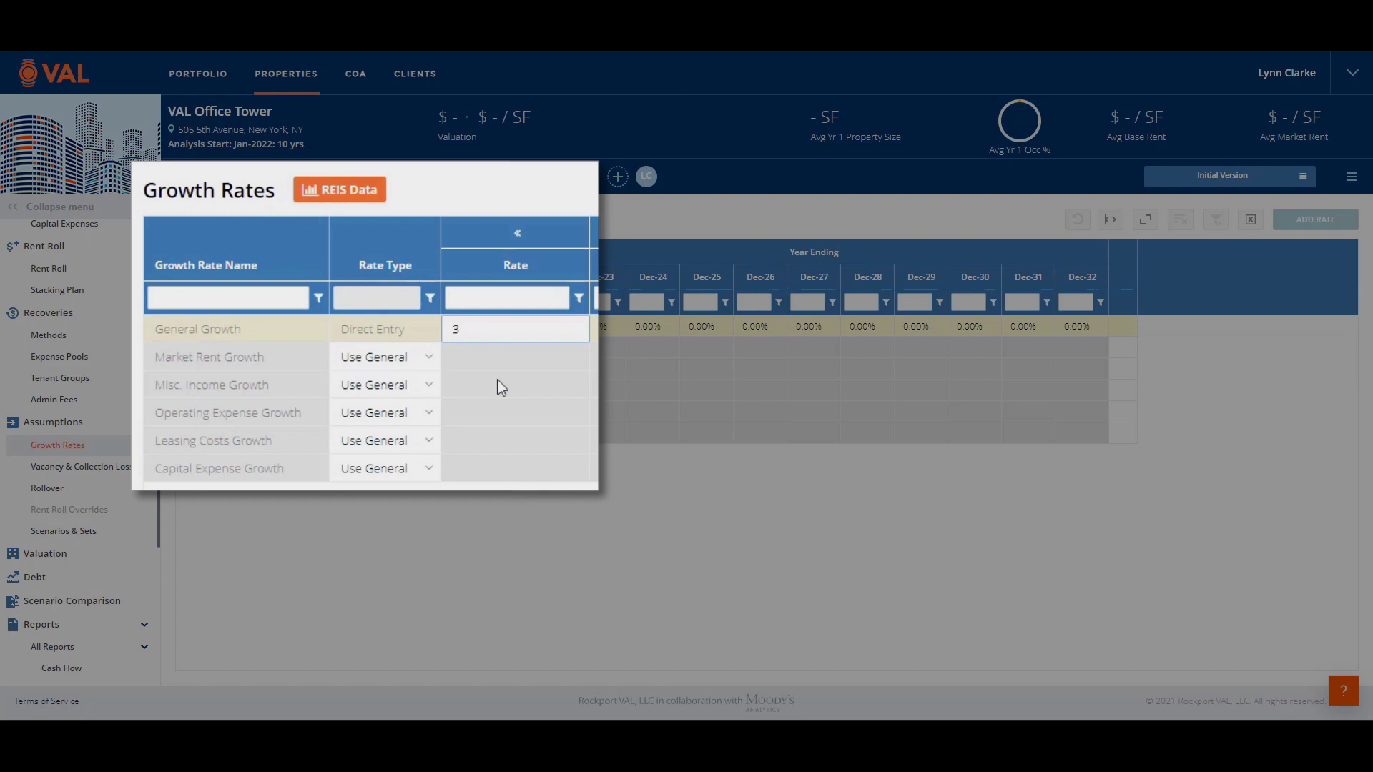
pyautogui.click(501, 387)
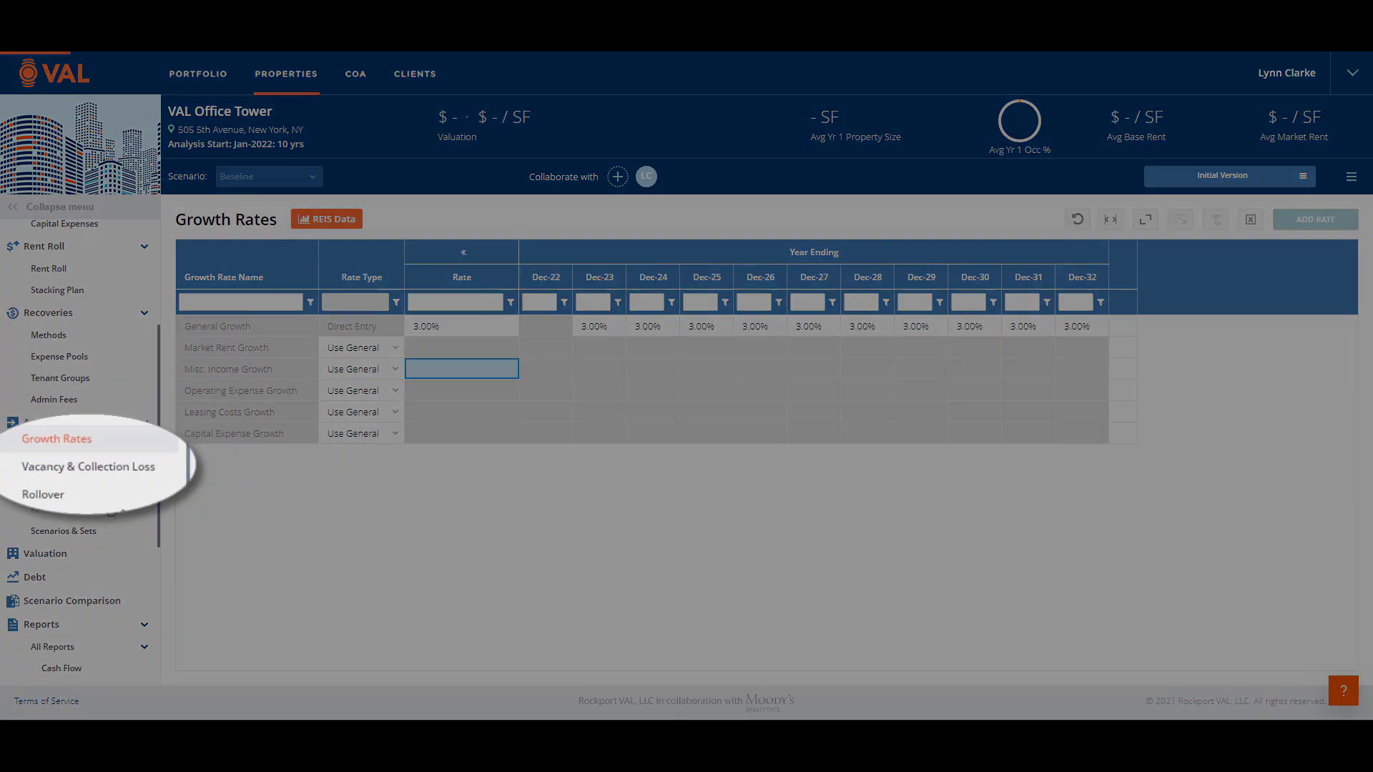
# Step: Enter a 5% Vacancy Loss rate for every year, then go to Misc. Income
pyautogui.click(96, 475)
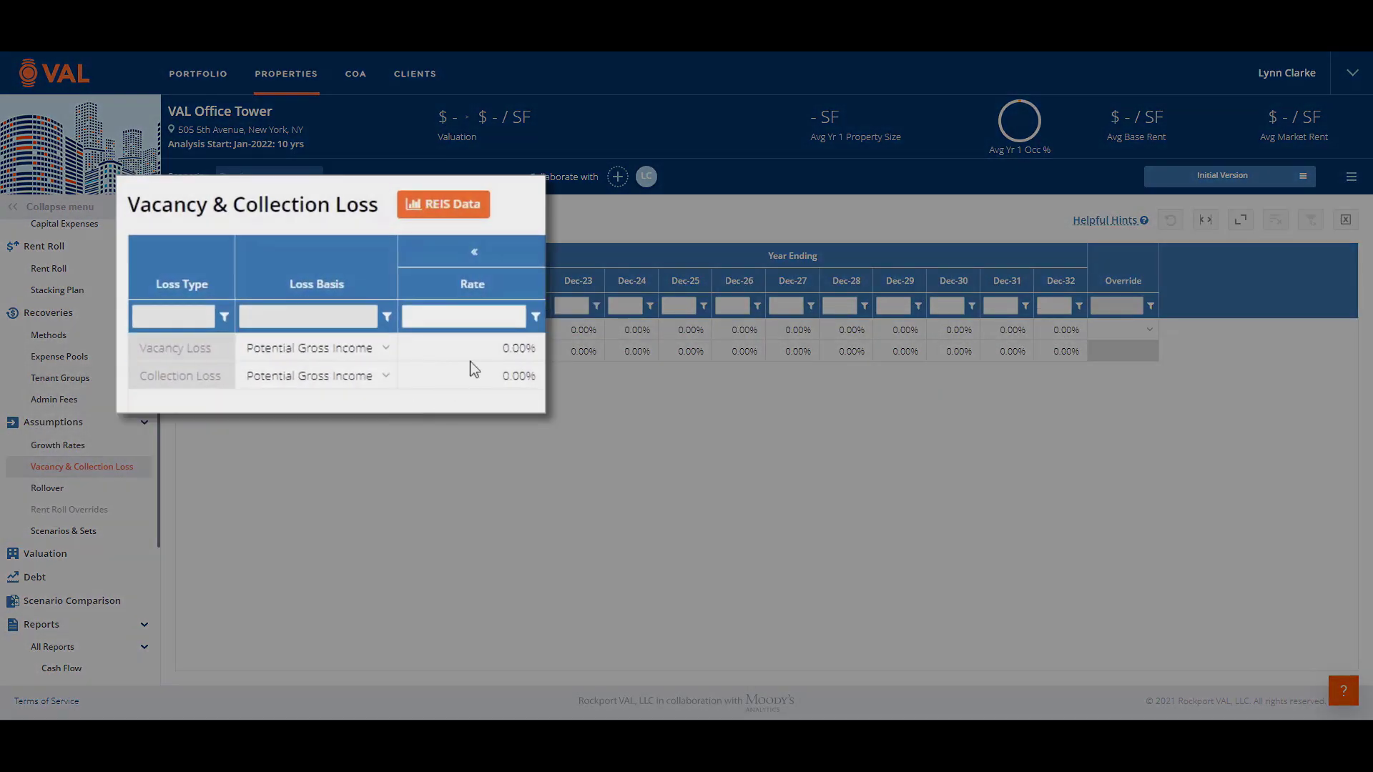
pyautogui.click(477, 352)
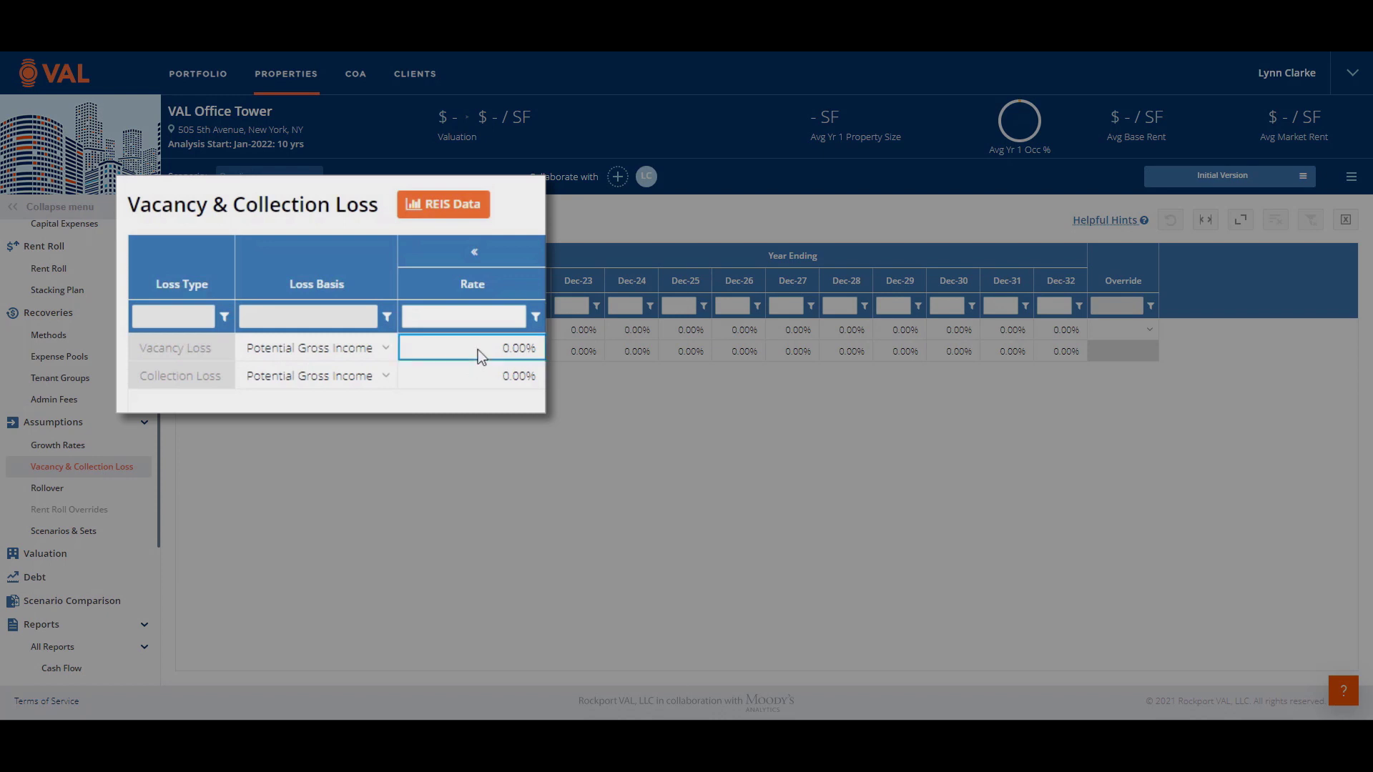
pyautogui.write('5')
pyautogui.press('Return')
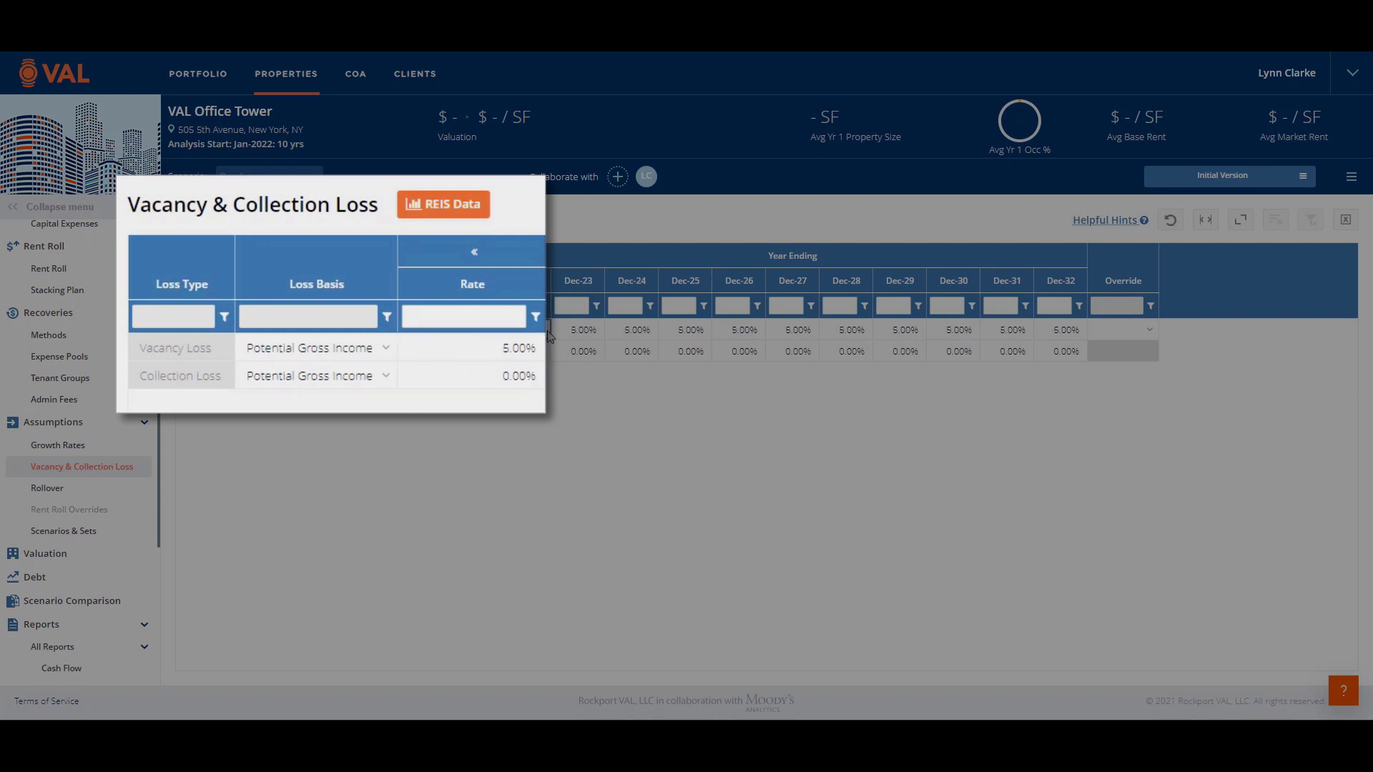
pyautogui.moveTo(549, 336); pyautogui.dragTo(615, 358)
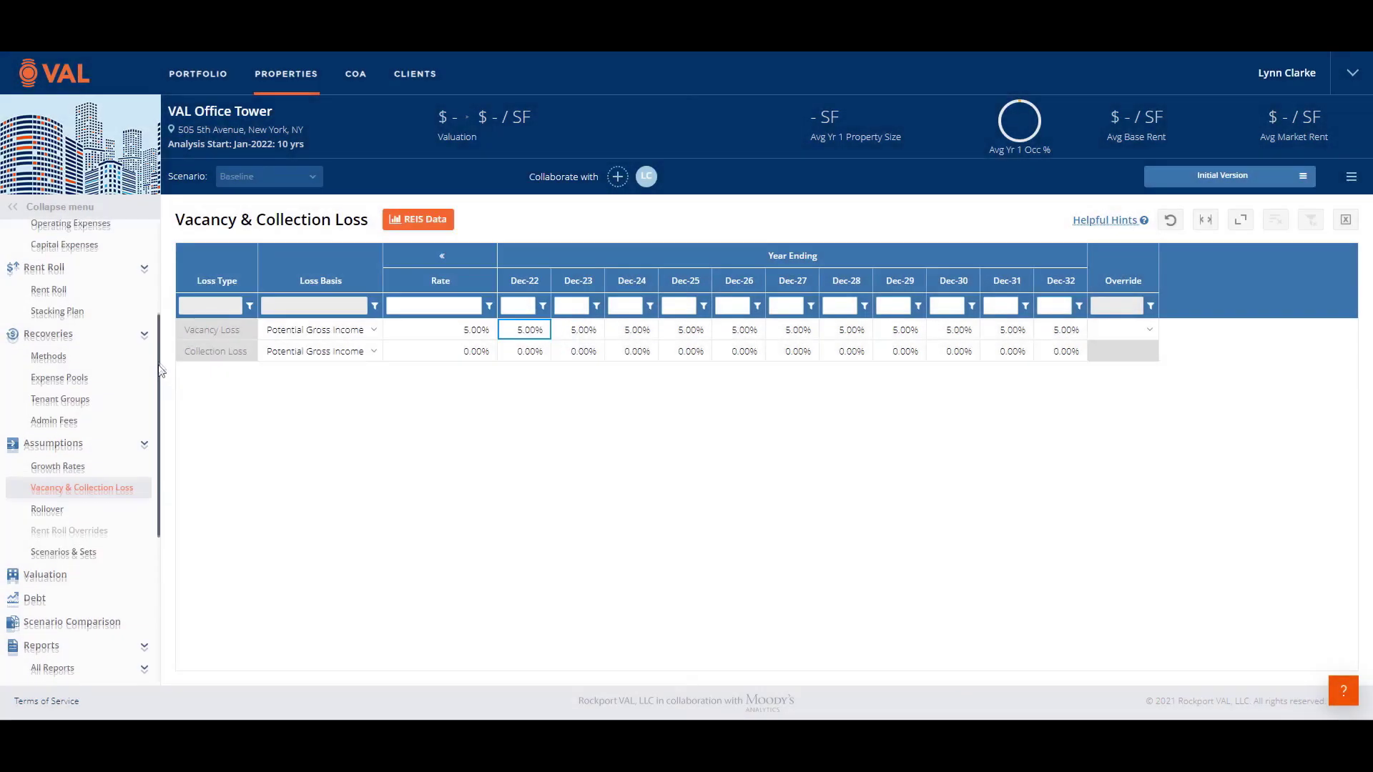
pyautogui.scroll(3, 75, 336)
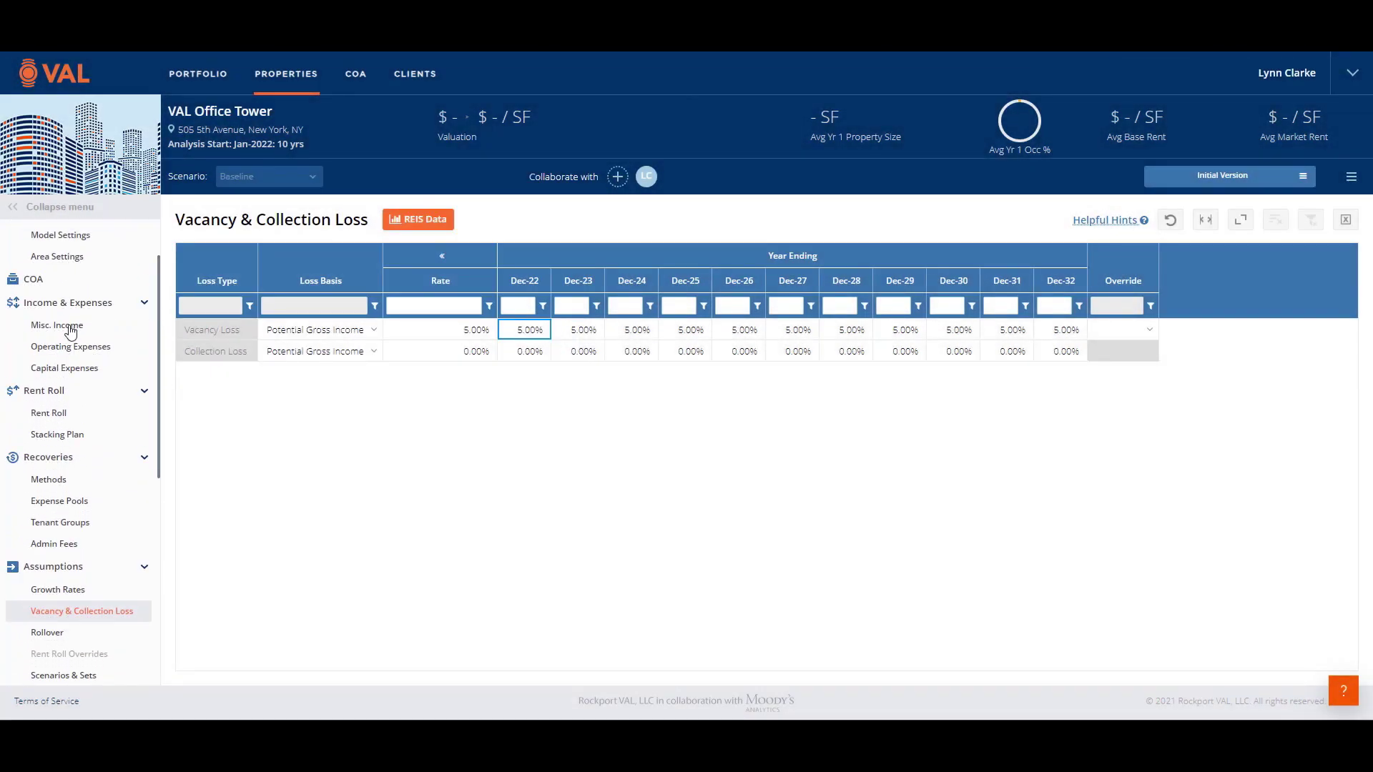
pyautogui.click(72, 331)
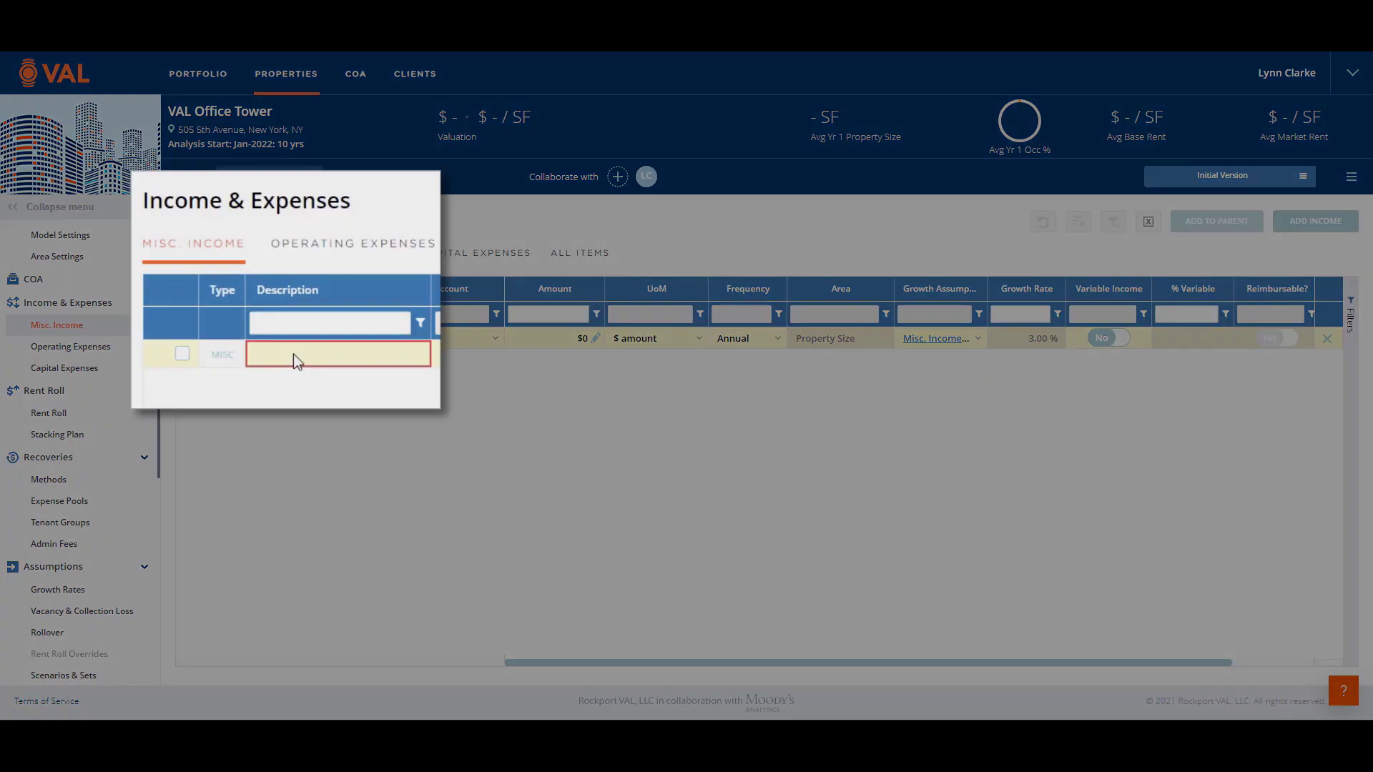
# Step: Add a Vending Income line of 2,500 with monthly frequency
pyautogui.write('Vending')
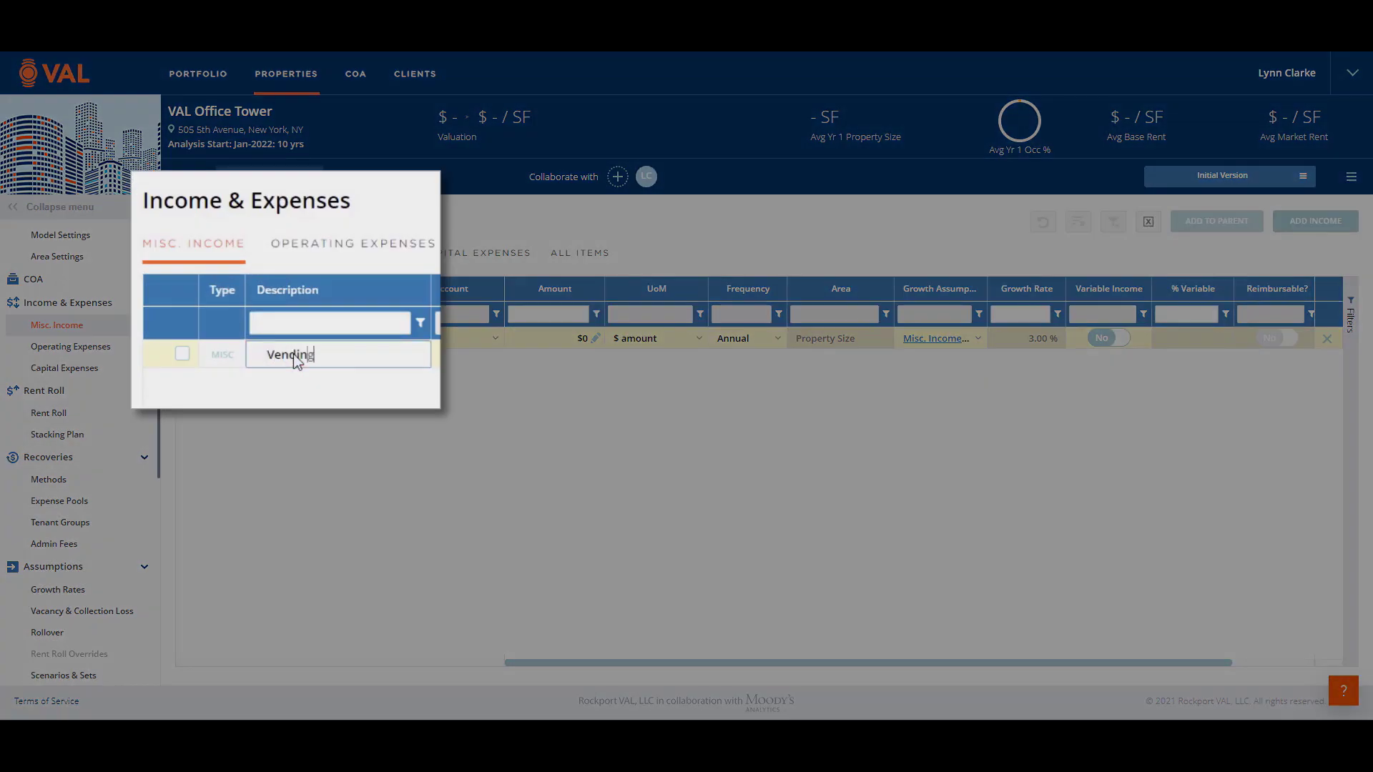
pyautogui.write(' Income')
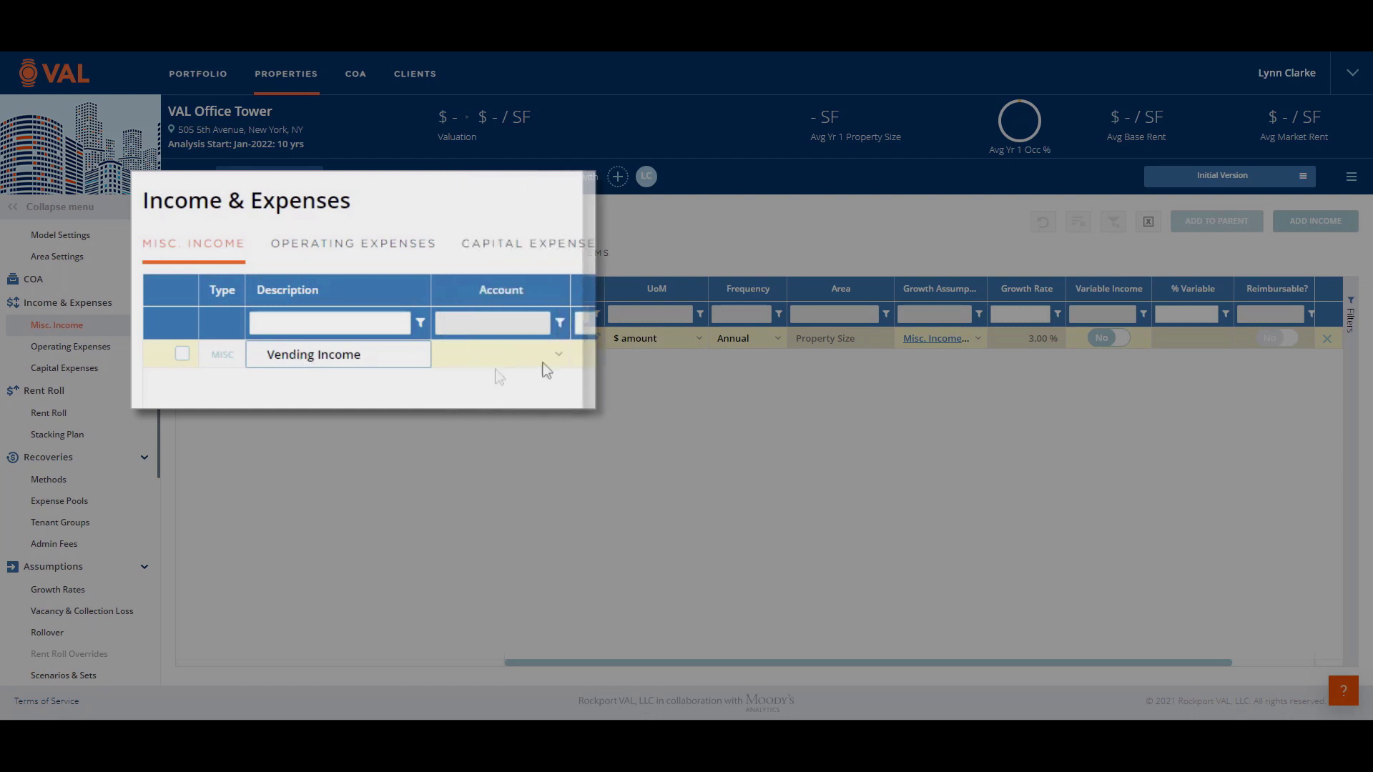
pyautogui.click(606, 359)
pyautogui.write('2500')
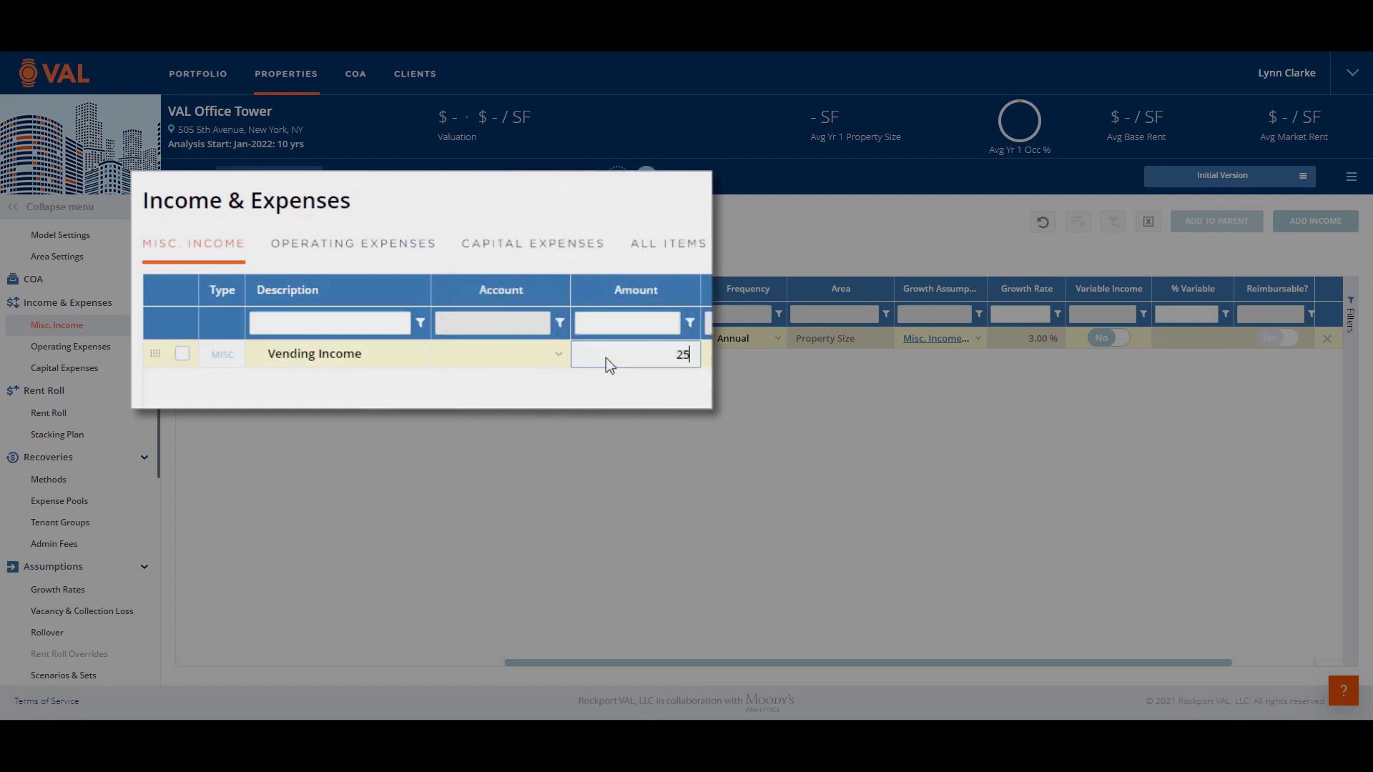
pyautogui.click(886, 354)
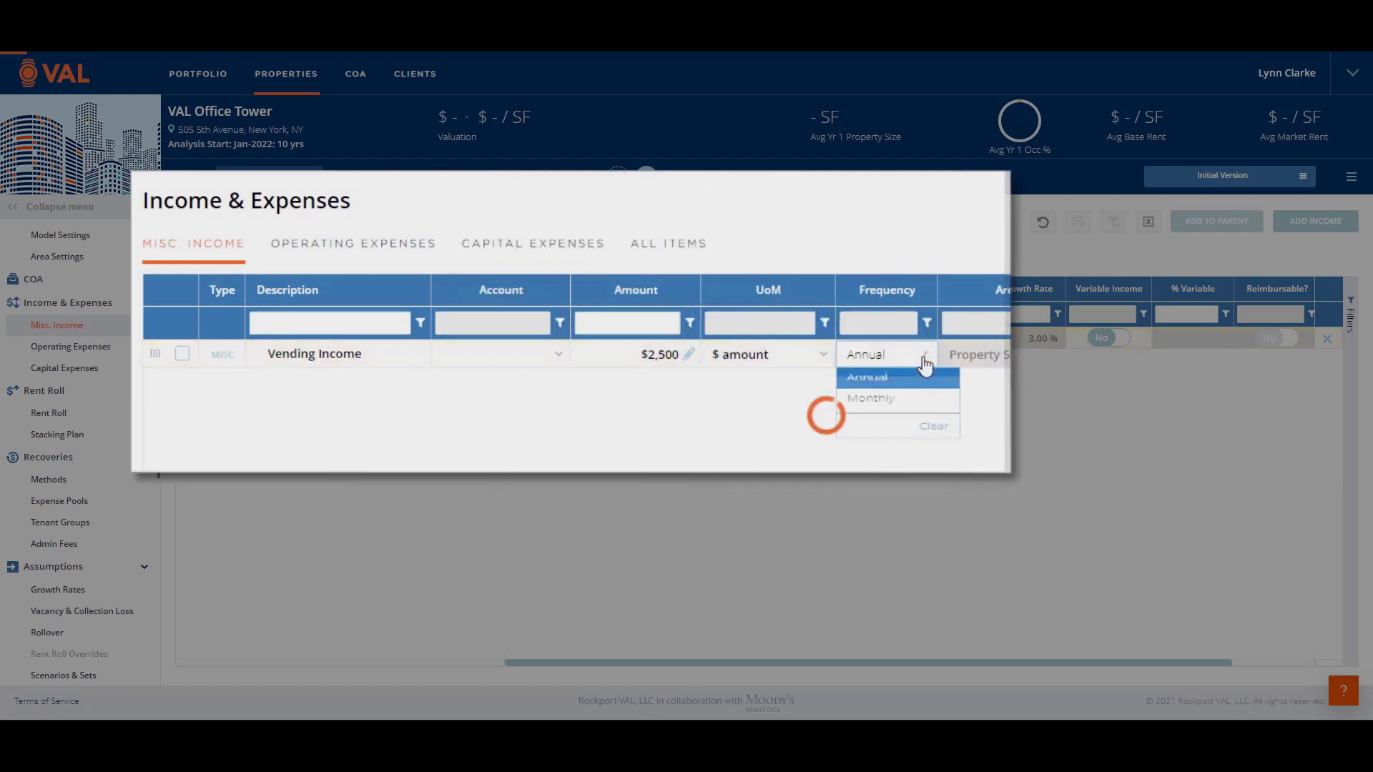
pyautogui.click(874, 414)
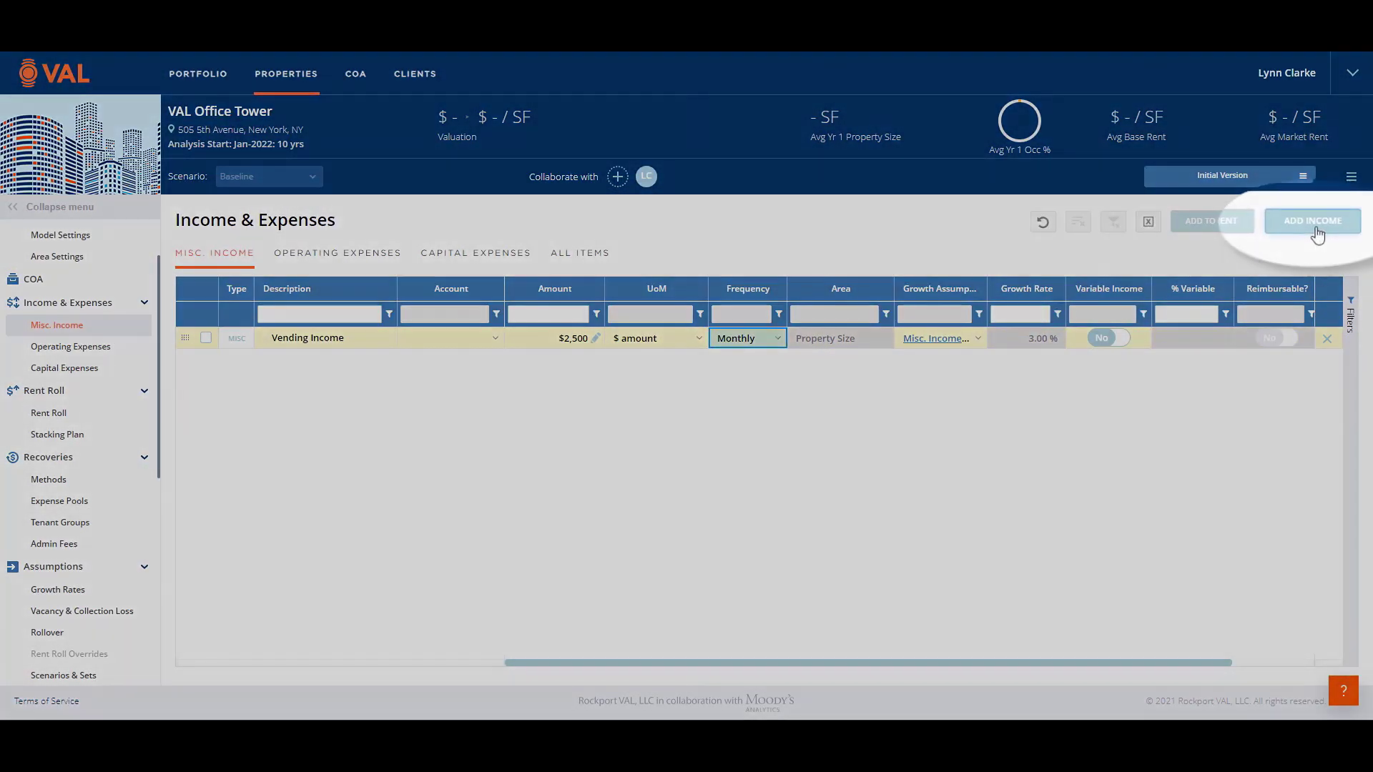
# Step: Add a Parking Deck income line of $10 per area, based on Occupied Area
pyautogui.click(1312, 222)
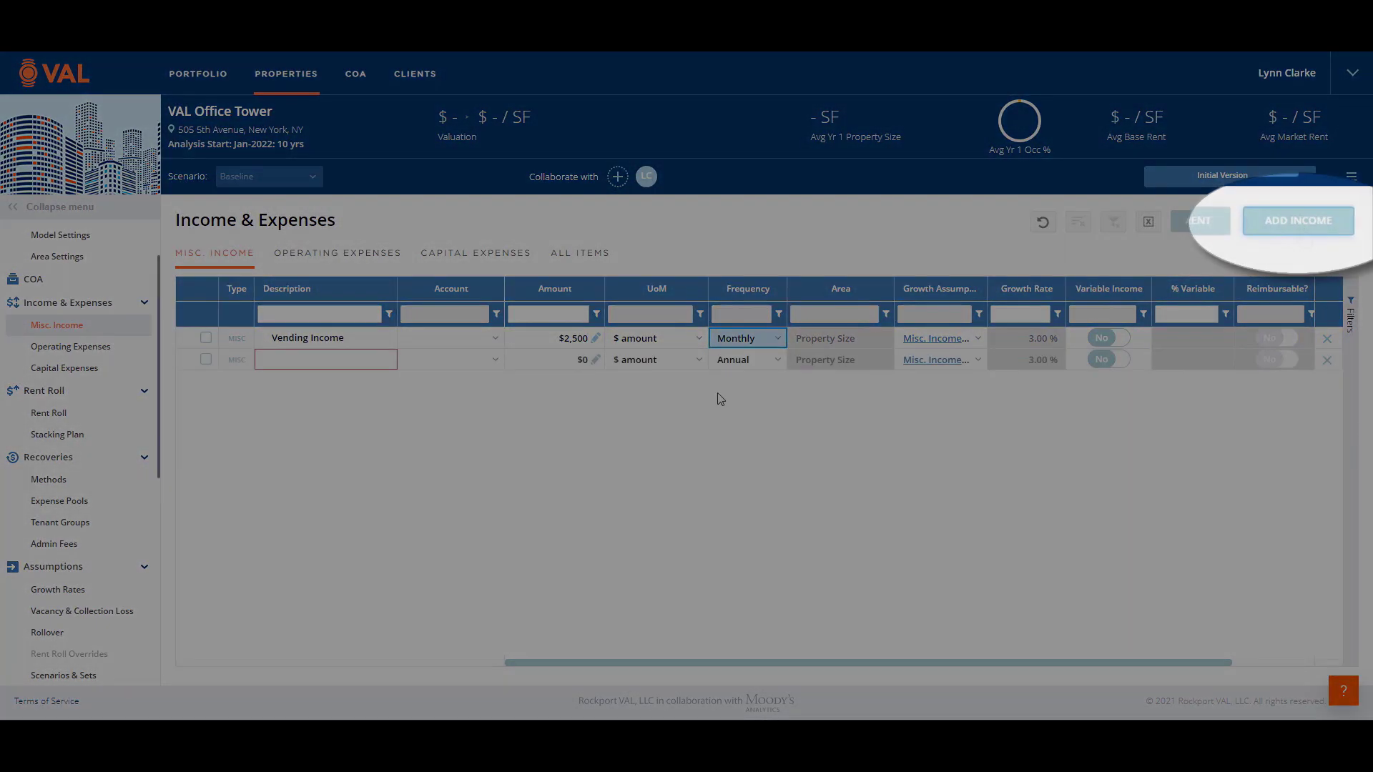
pyautogui.click(326, 368)
pyautogui.write('Pa')
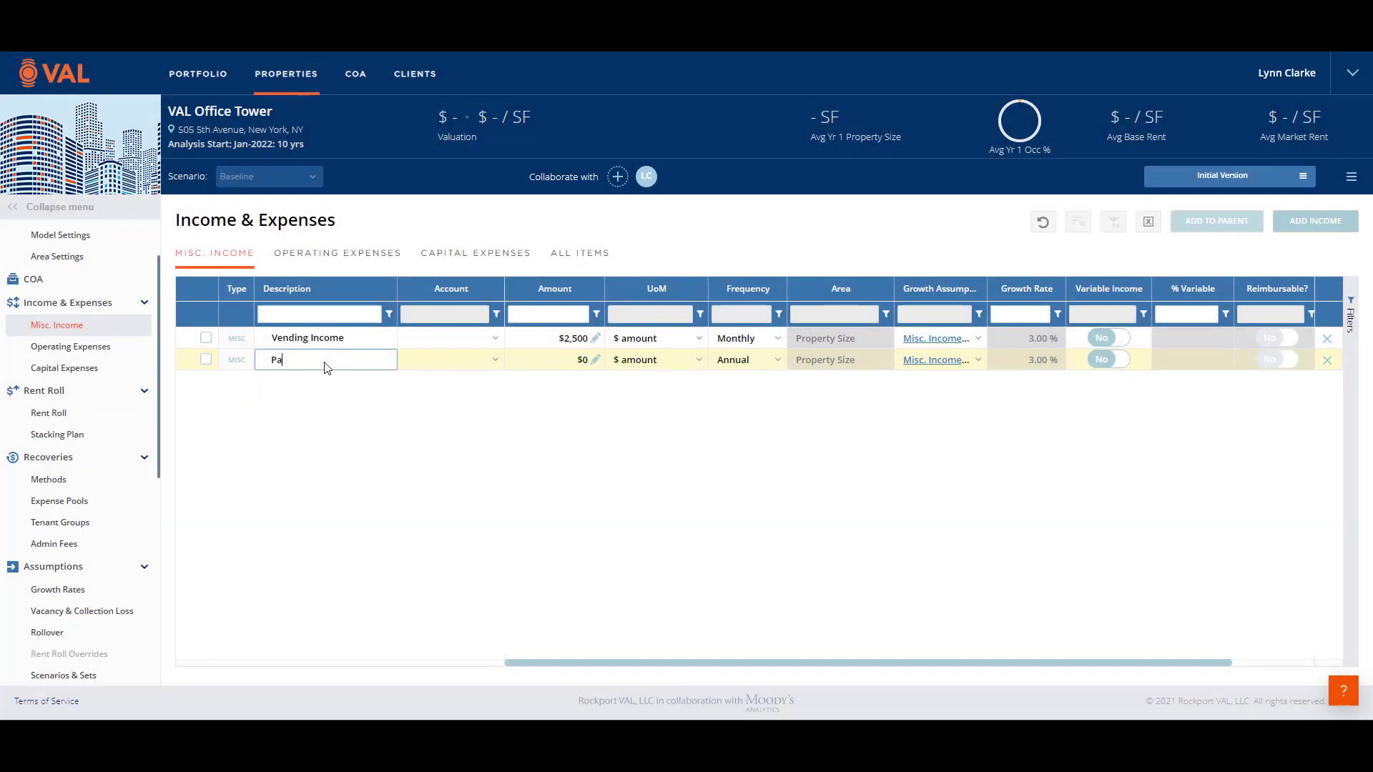
pyautogui.write('rking Deck')
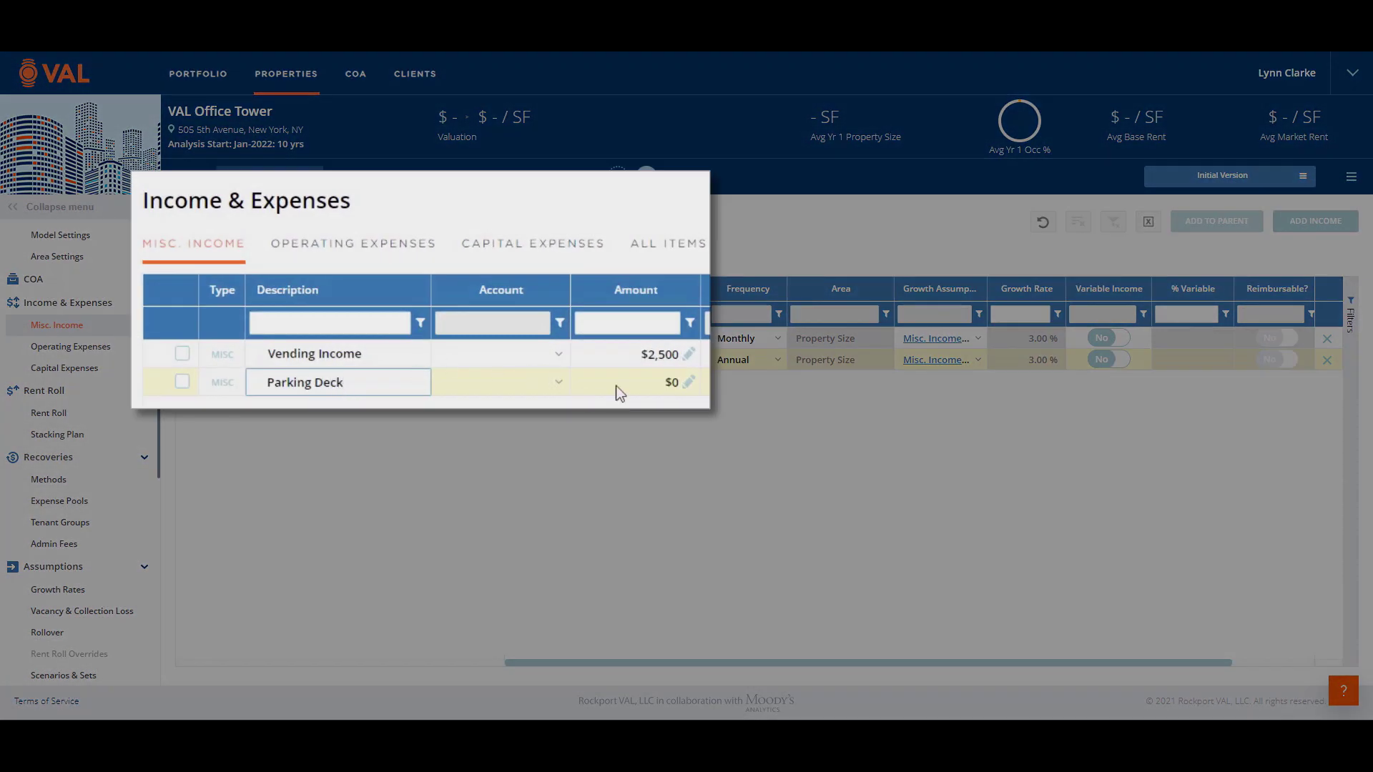
pyautogui.click(539, 363)
pyautogui.write('10')
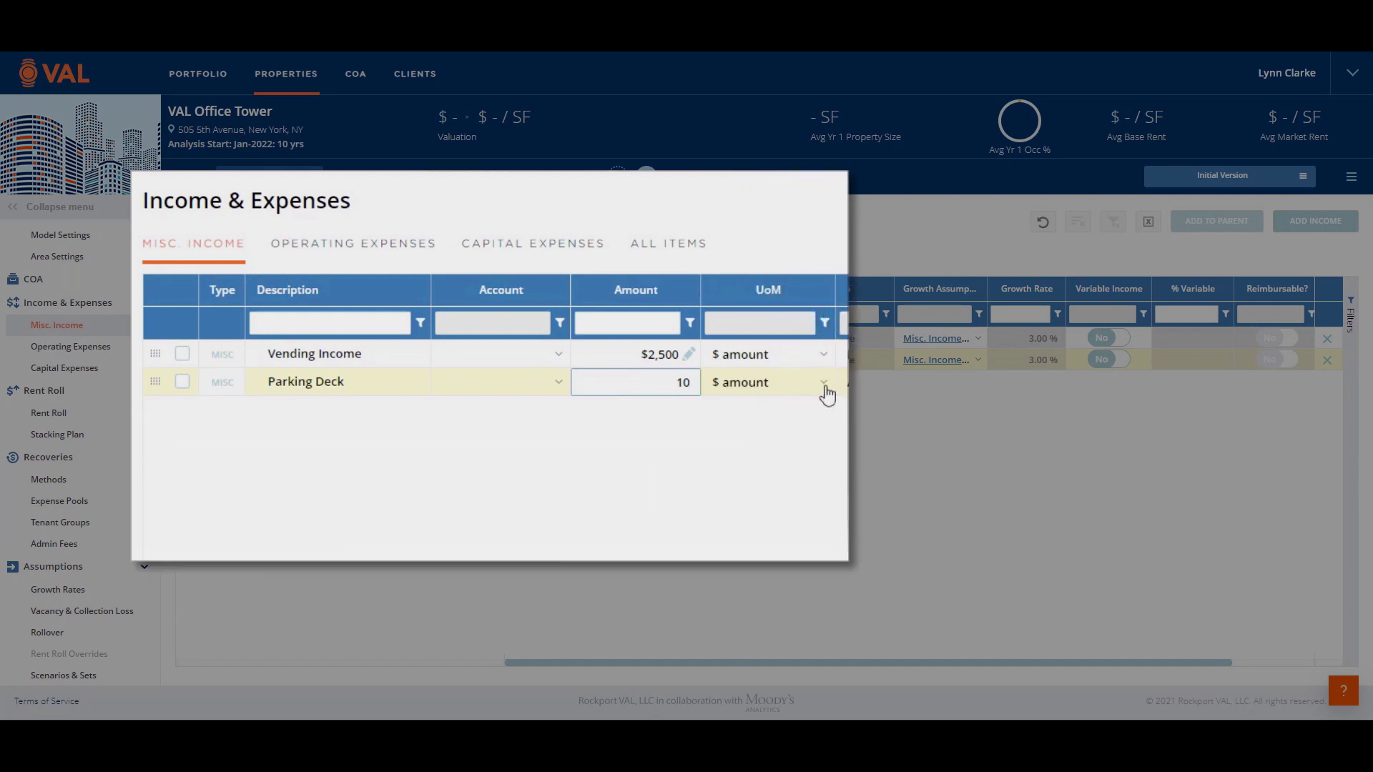
pyautogui.click(826, 391)
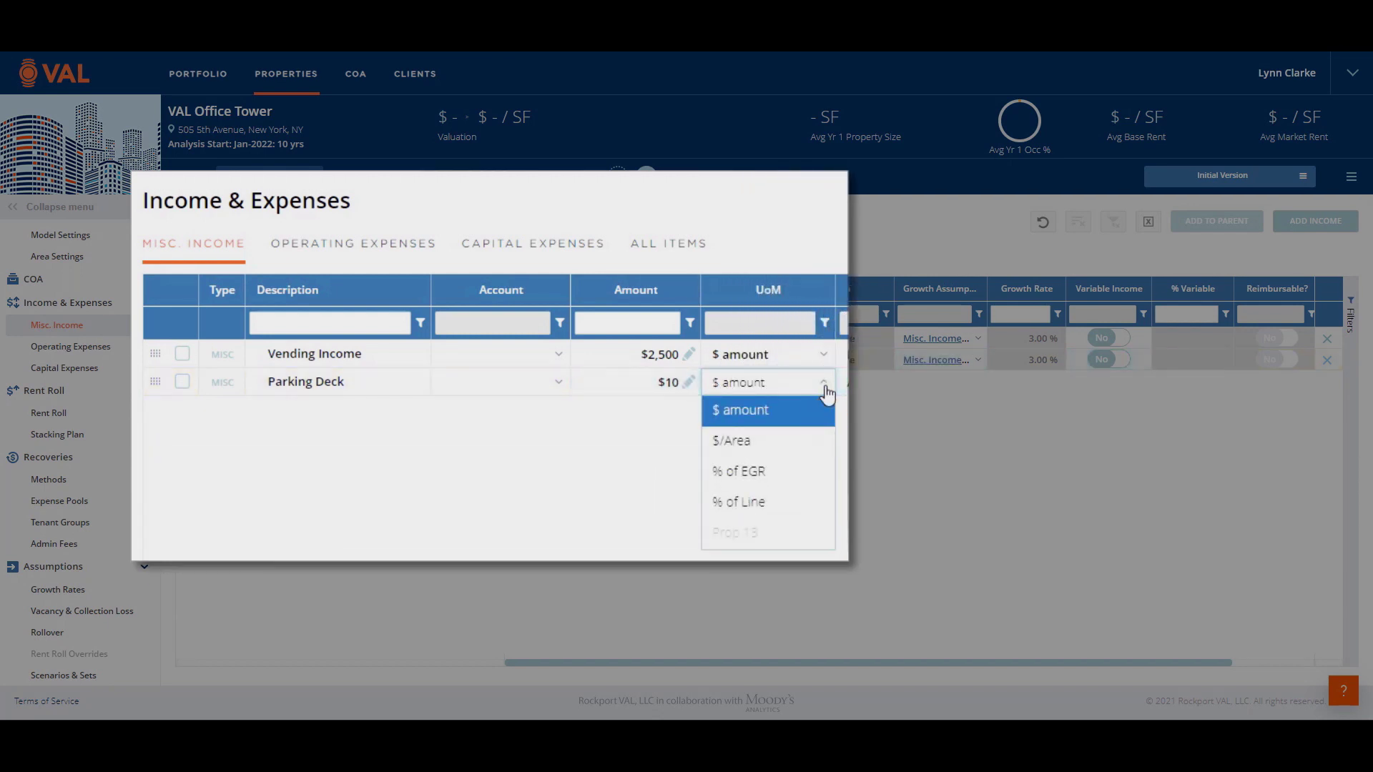
pyautogui.click(744, 443)
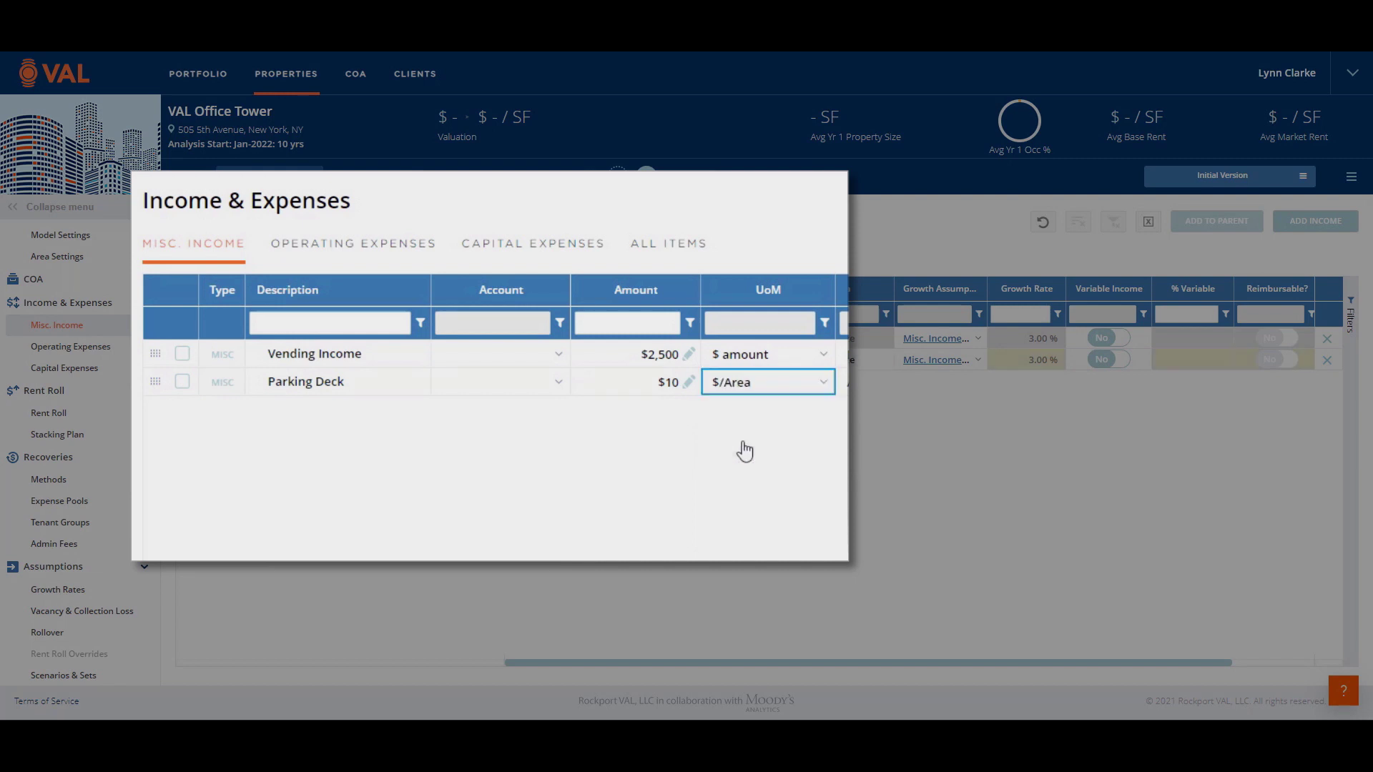
pyautogui.click(1065, 384)
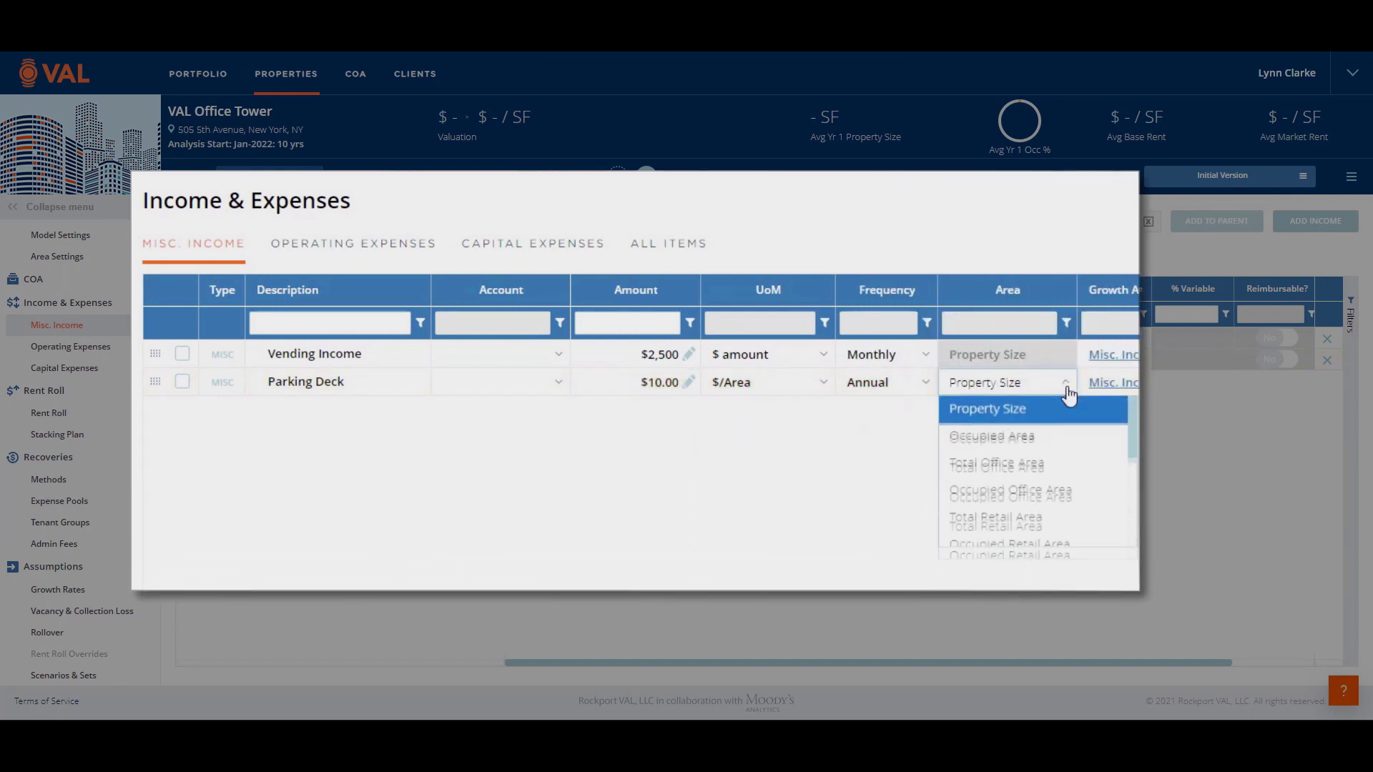
pyautogui.click(1018, 439)
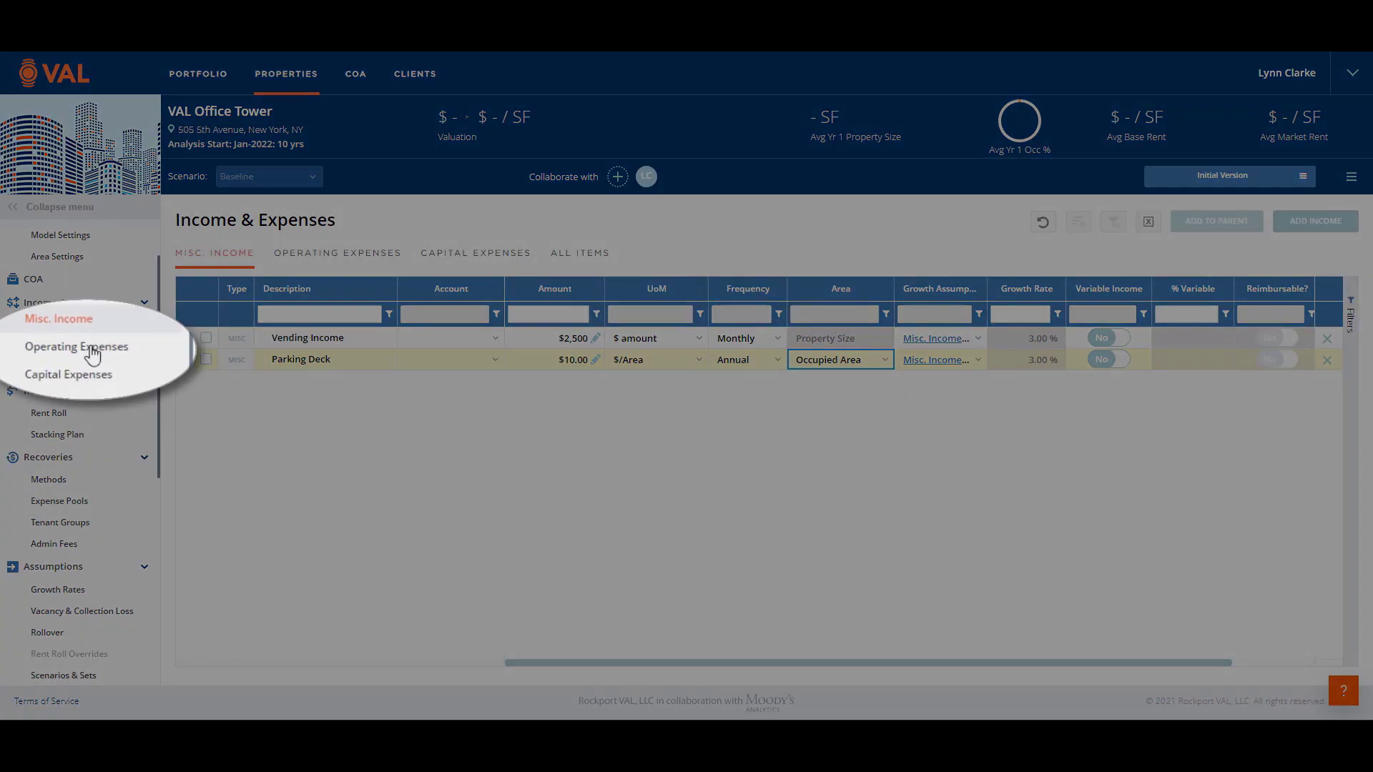
pyautogui.click(93, 353)
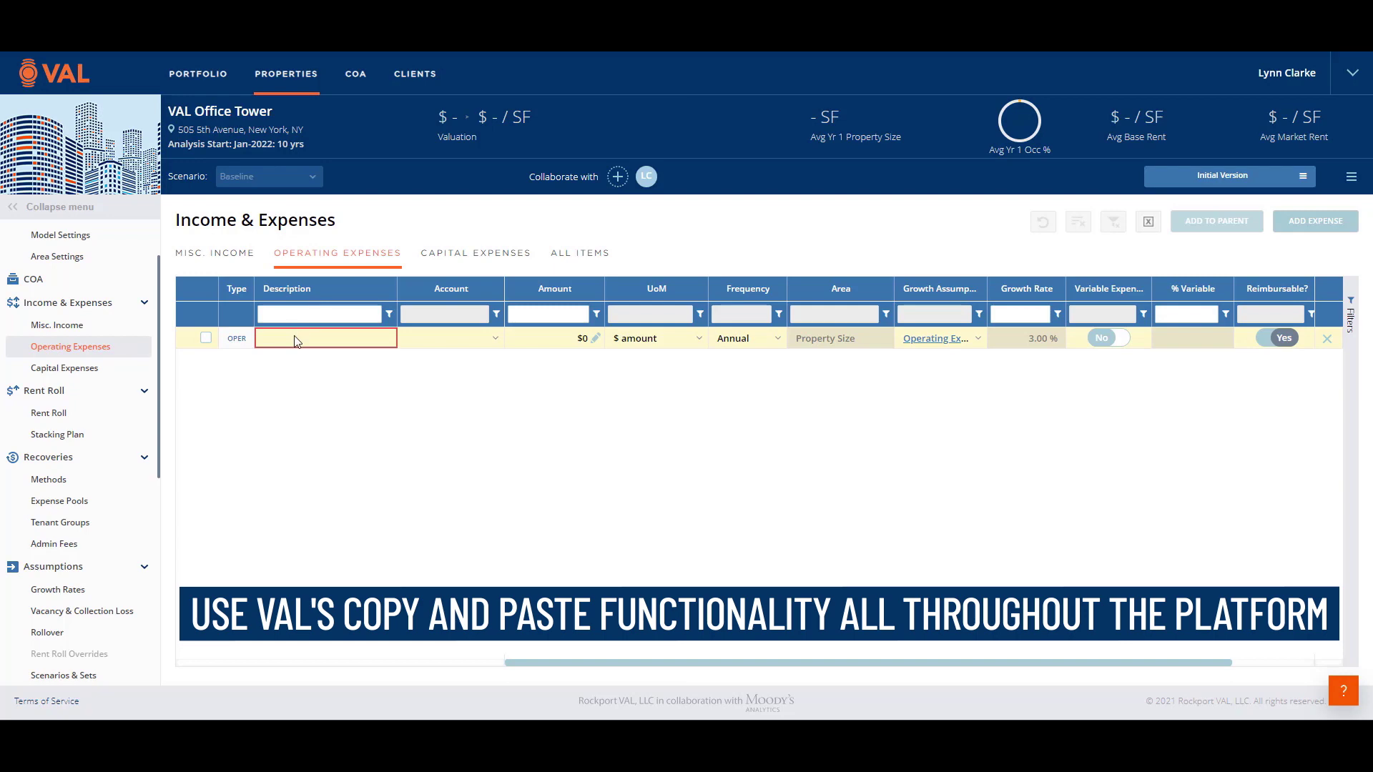
# Step: Clone the blank operating expense row 10 times to get 11 empty lines
pyautogui.rightClick(294, 341)
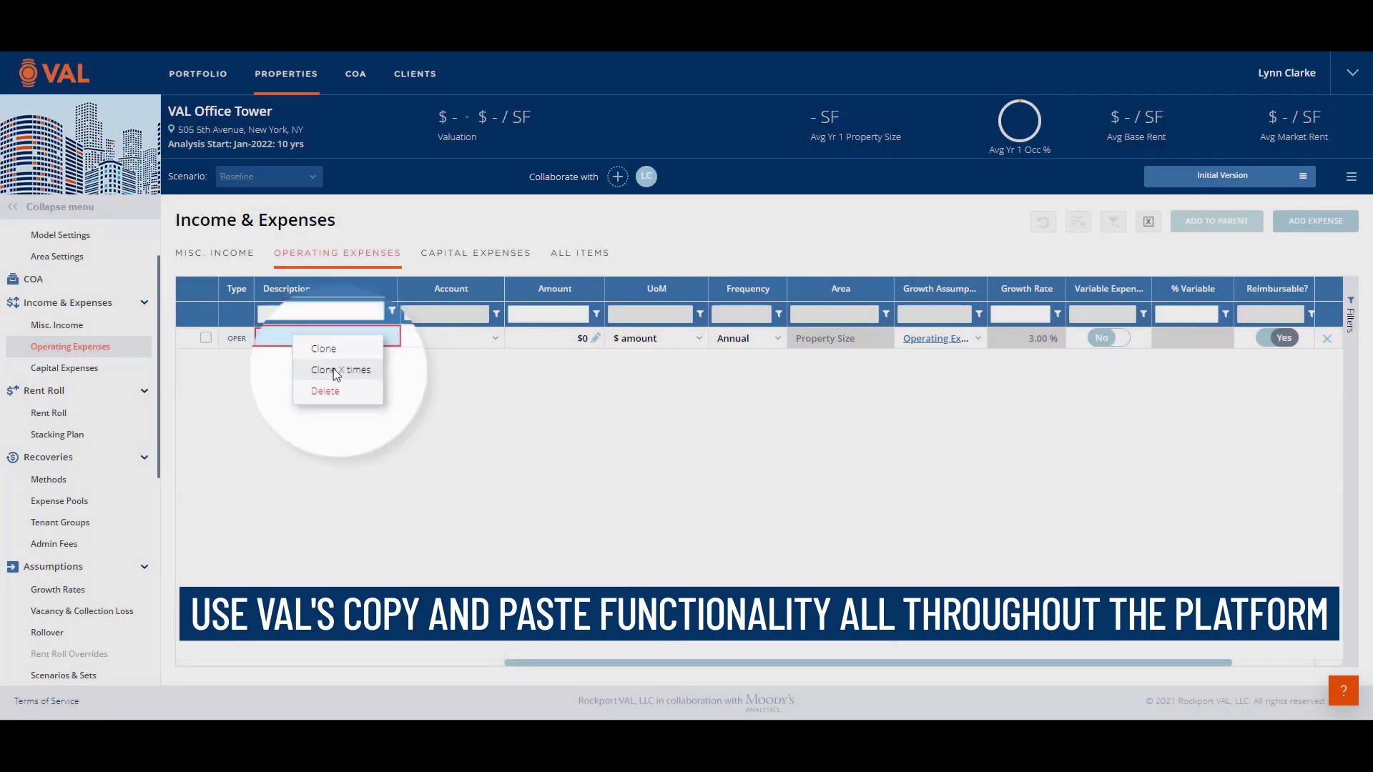
pyautogui.click(333, 367)
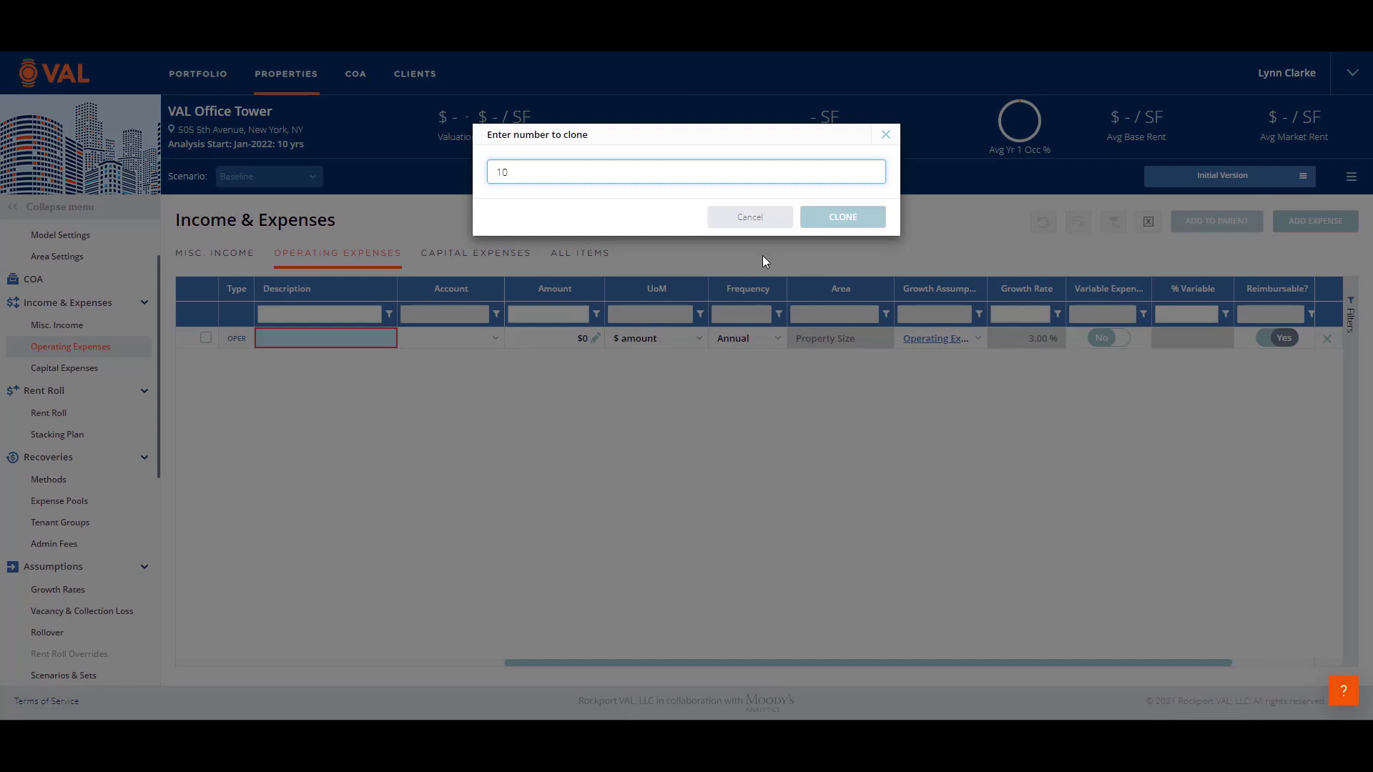
pyautogui.write('0')
pyautogui.click(839, 216)
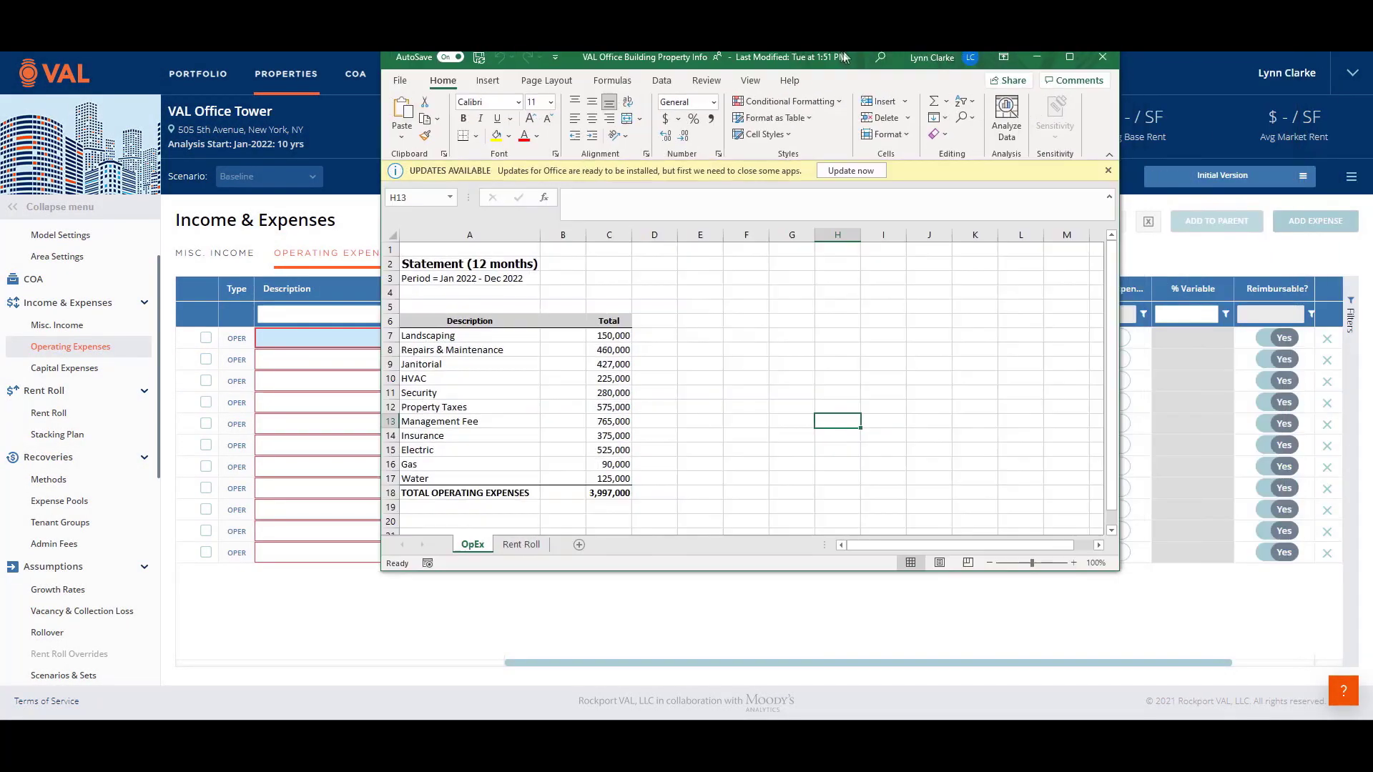
# Step: Copy the Excel OpEx lines Landscaping through Water (A7:C17) with their totals
pyautogui.moveTo(444, 339); pyautogui.dragTo(605, 473)
pyautogui.hotkey('ctrl', 'c')
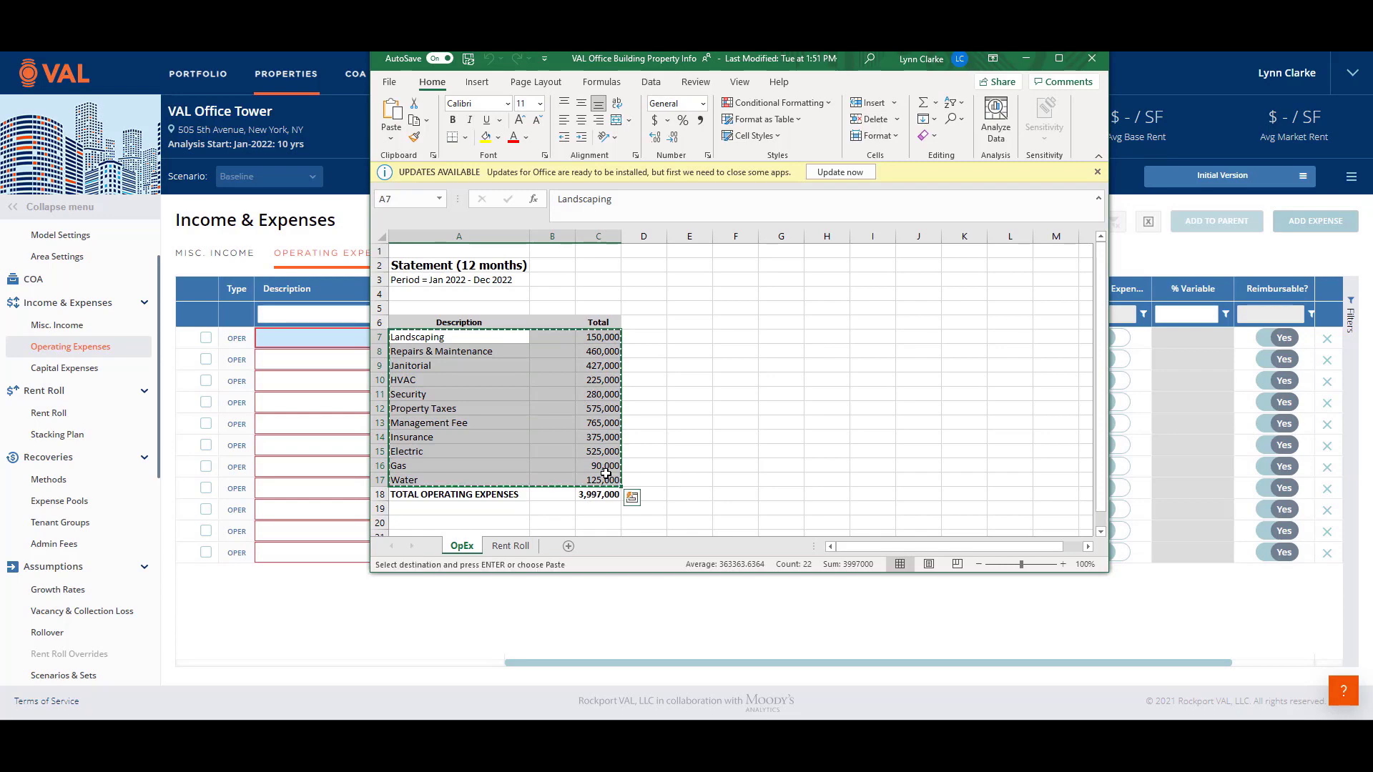
pyautogui.click(298, 339)
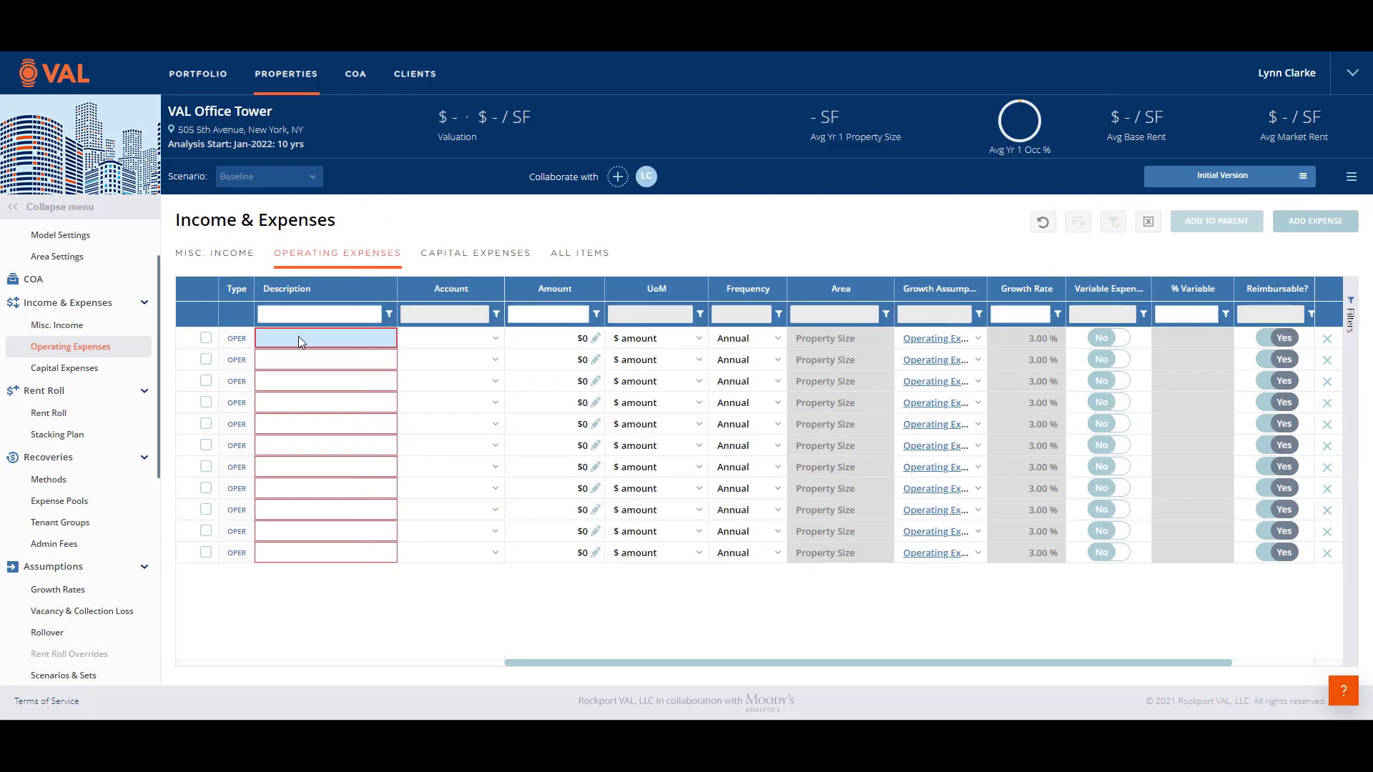
# Step: Paste the eleven expense lines, then change Management Fee to 3.00% of EGR
pyautogui.hotkey('ctrl', 'v')
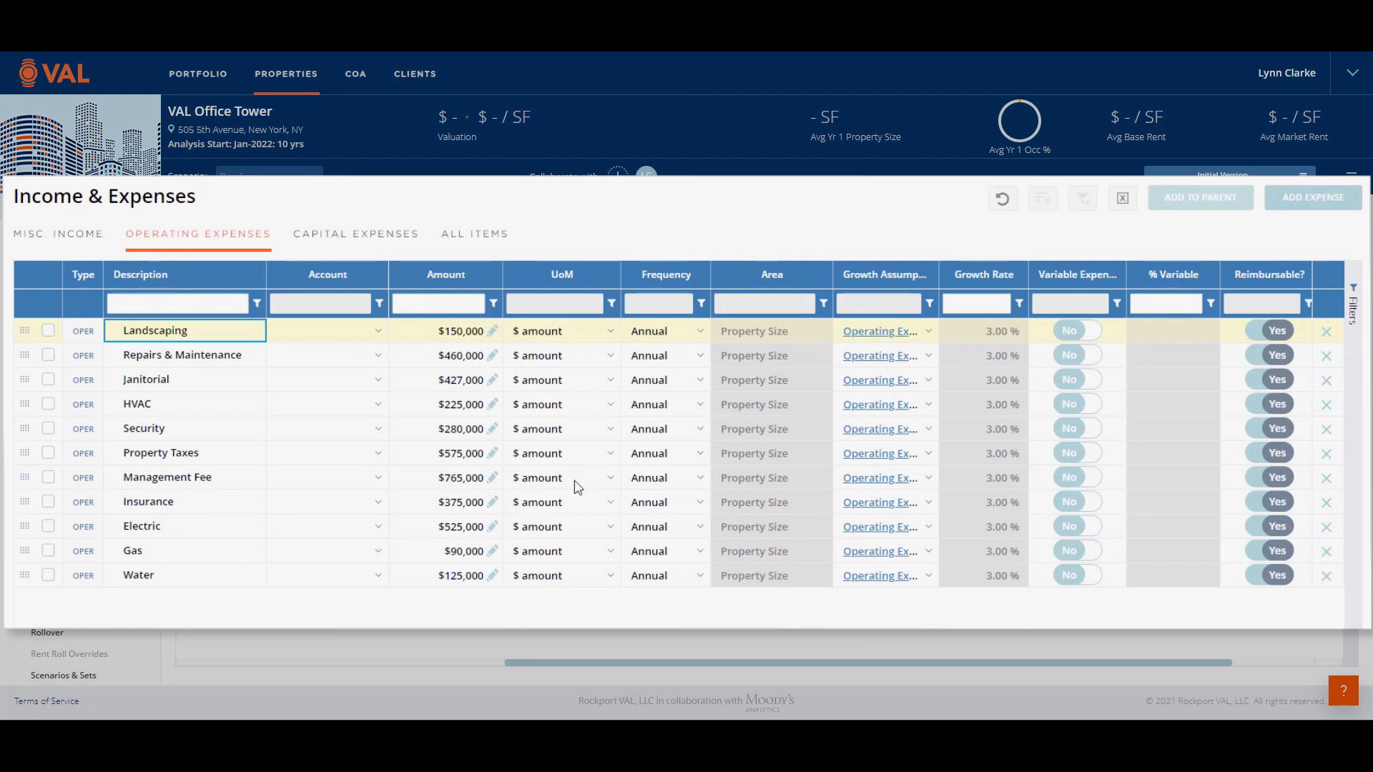
pyautogui.click(578, 486)
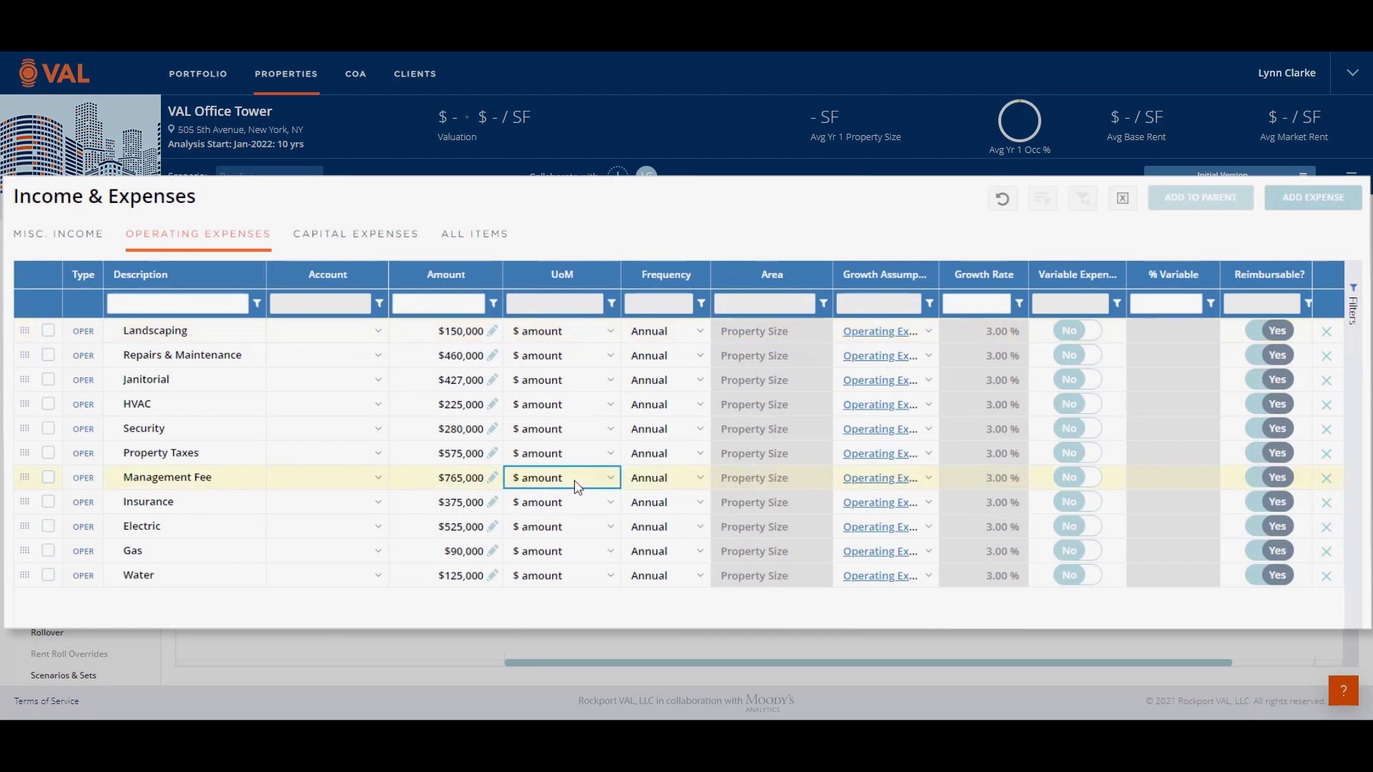
pyautogui.click(612, 479)
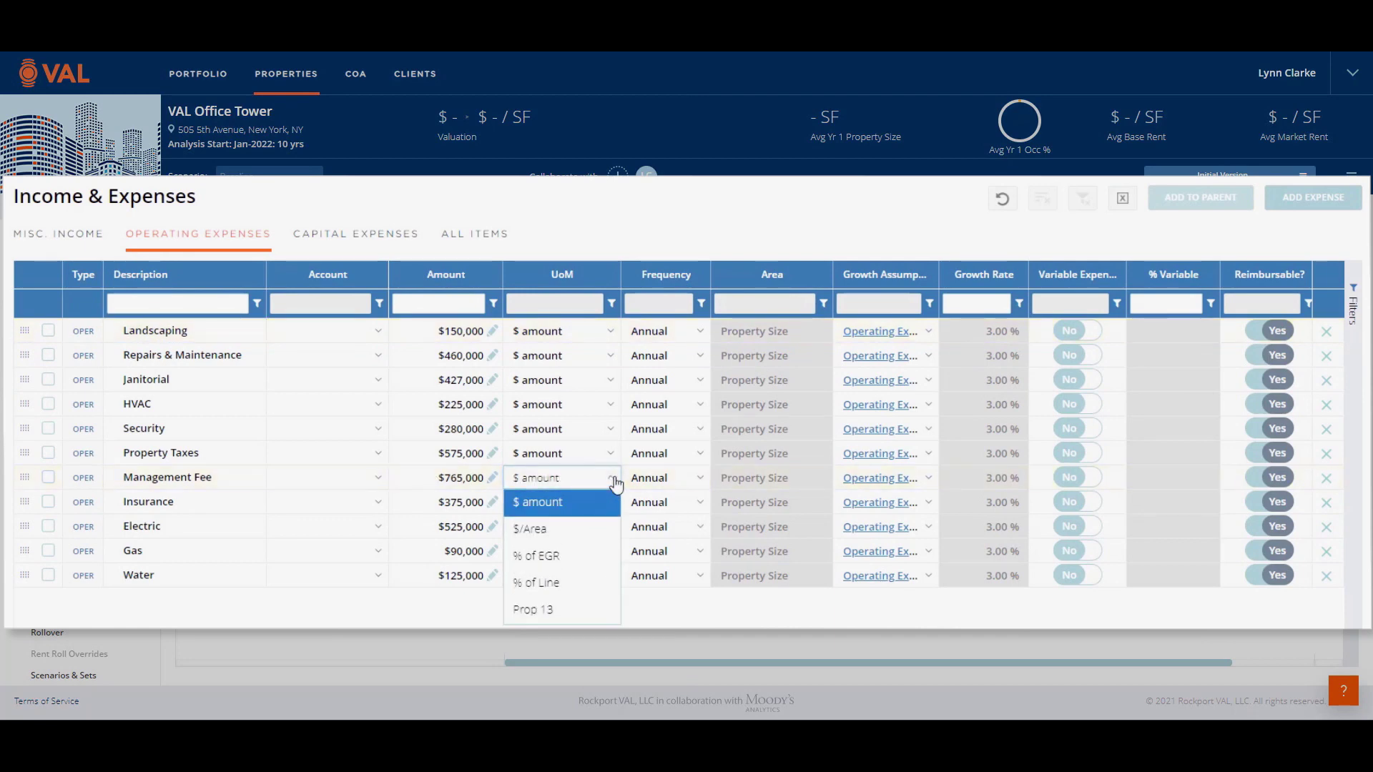
pyautogui.click(540, 556)
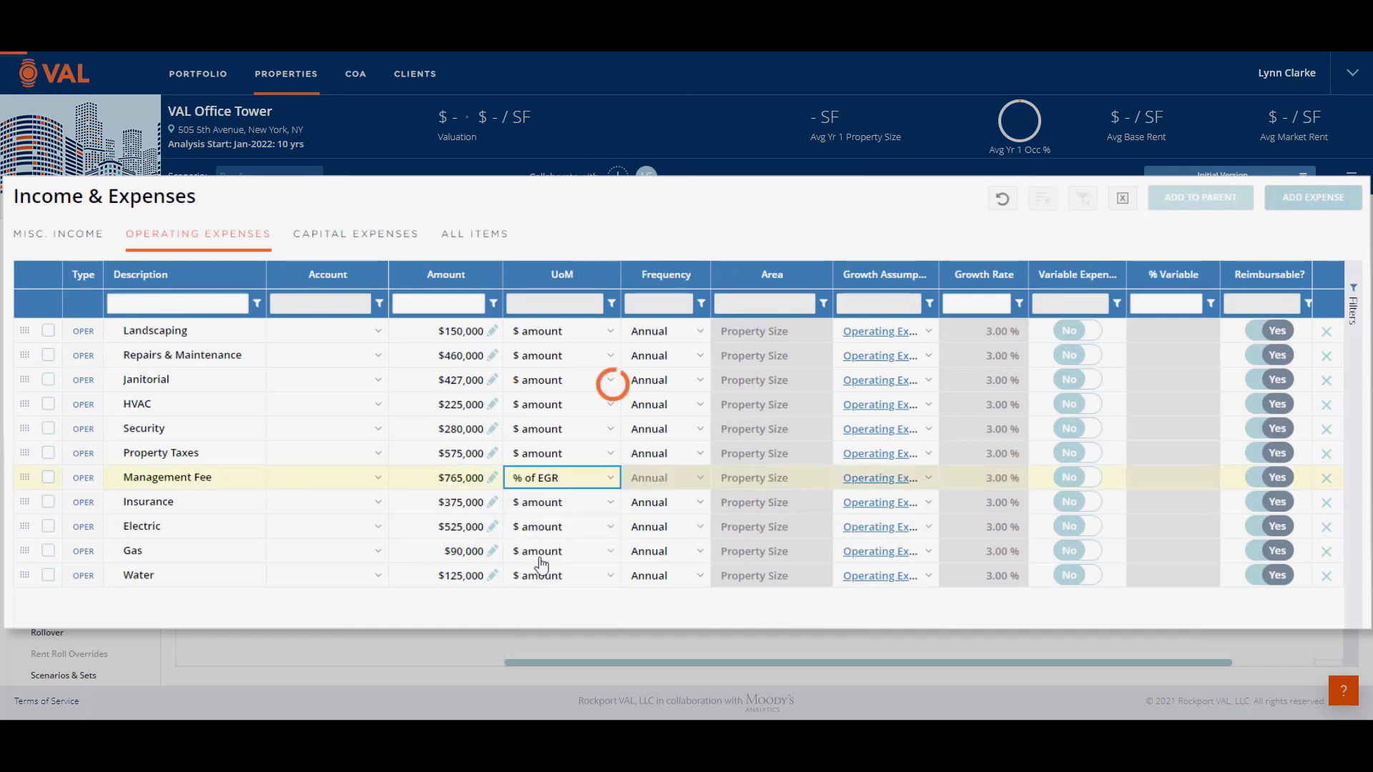
pyautogui.click(451, 492)
pyautogui.write('3')
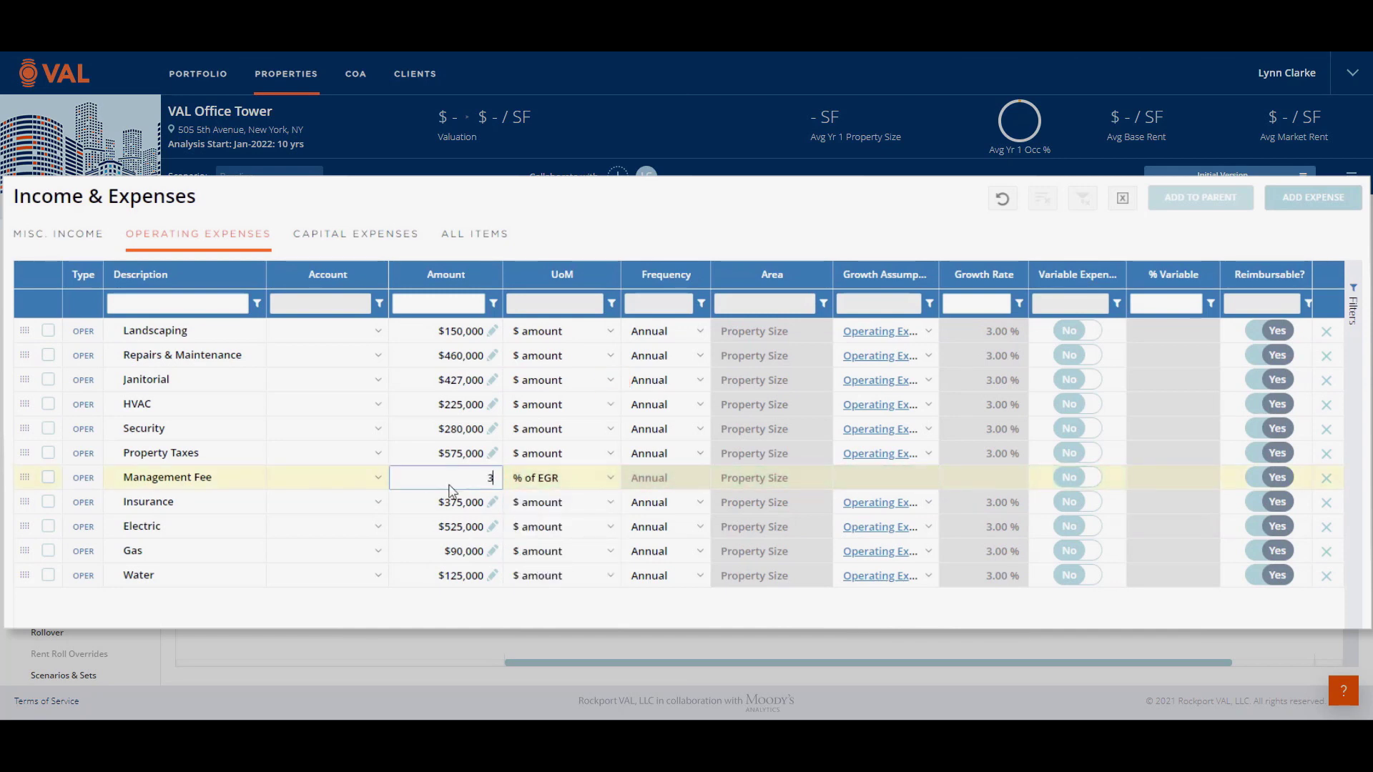
pyautogui.click(445, 510)
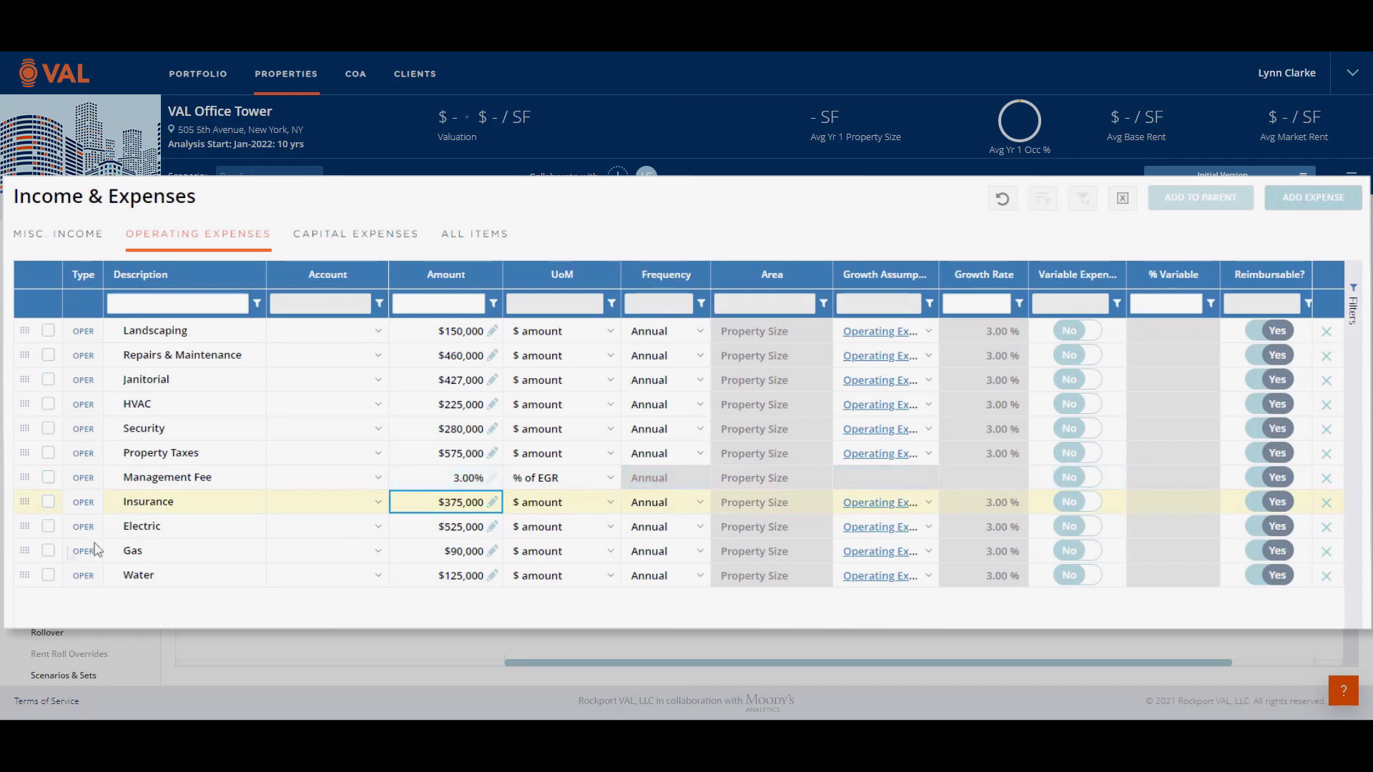
# Step: Group Electric, Gas and Water under a new 'Utilities' parent, then collapse and re-expand it
pyautogui.click(48, 526)
pyautogui.click(48, 551)
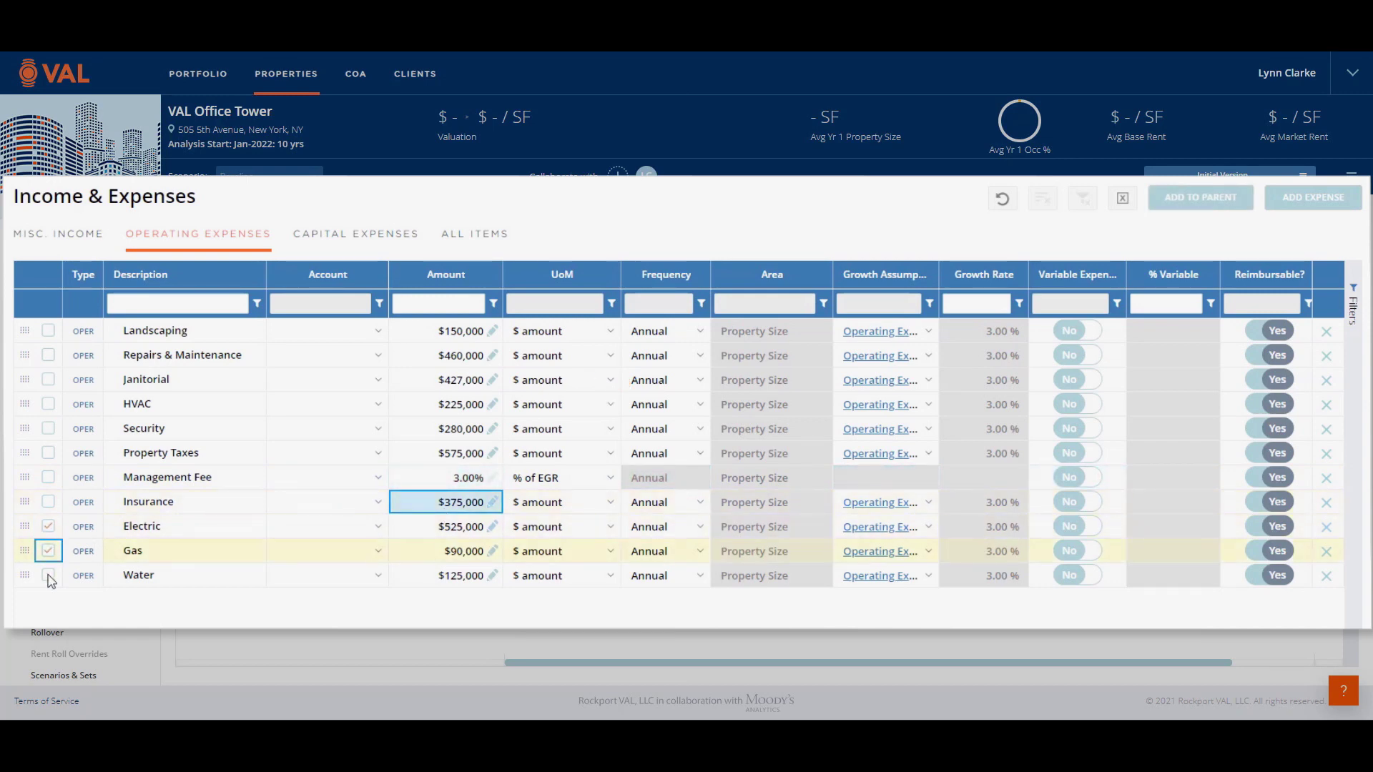
pyautogui.click(48, 575)
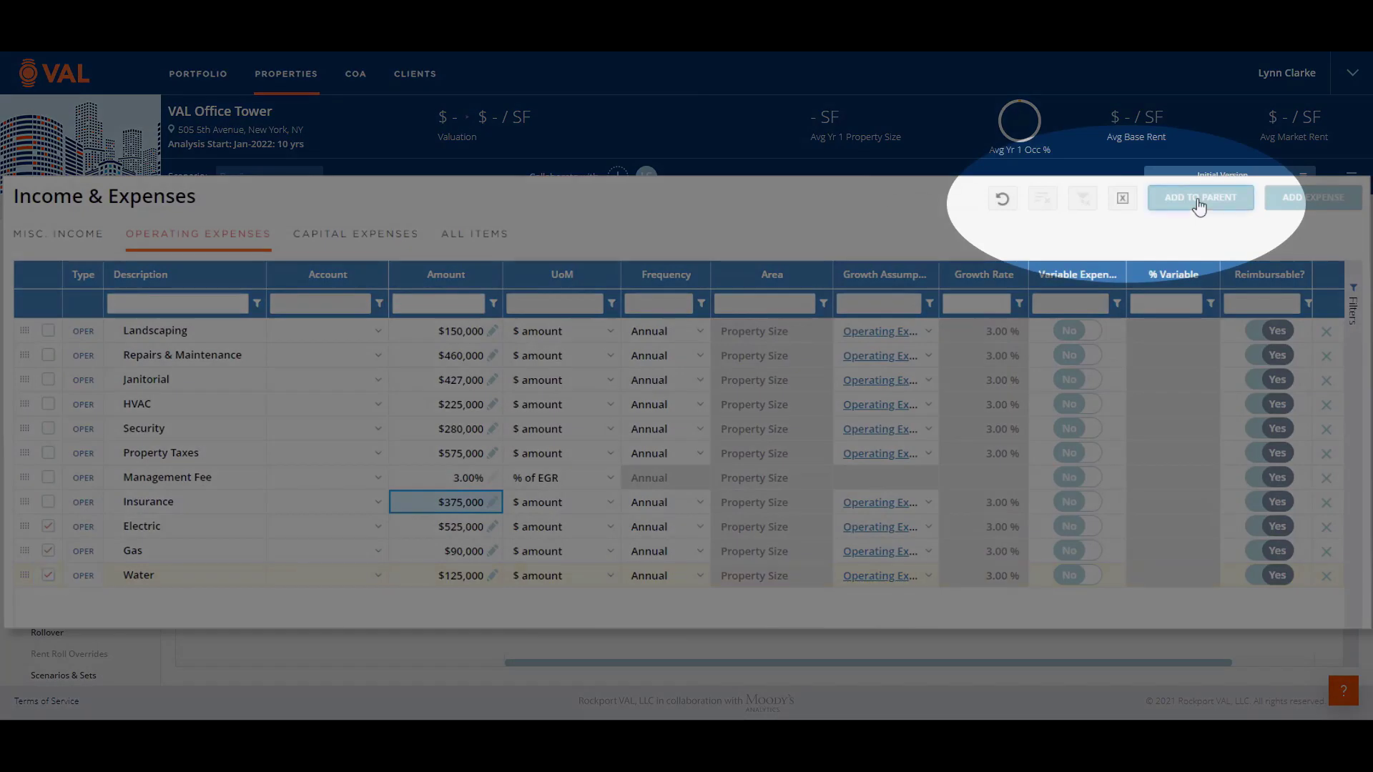
pyautogui.click(1200, 206)
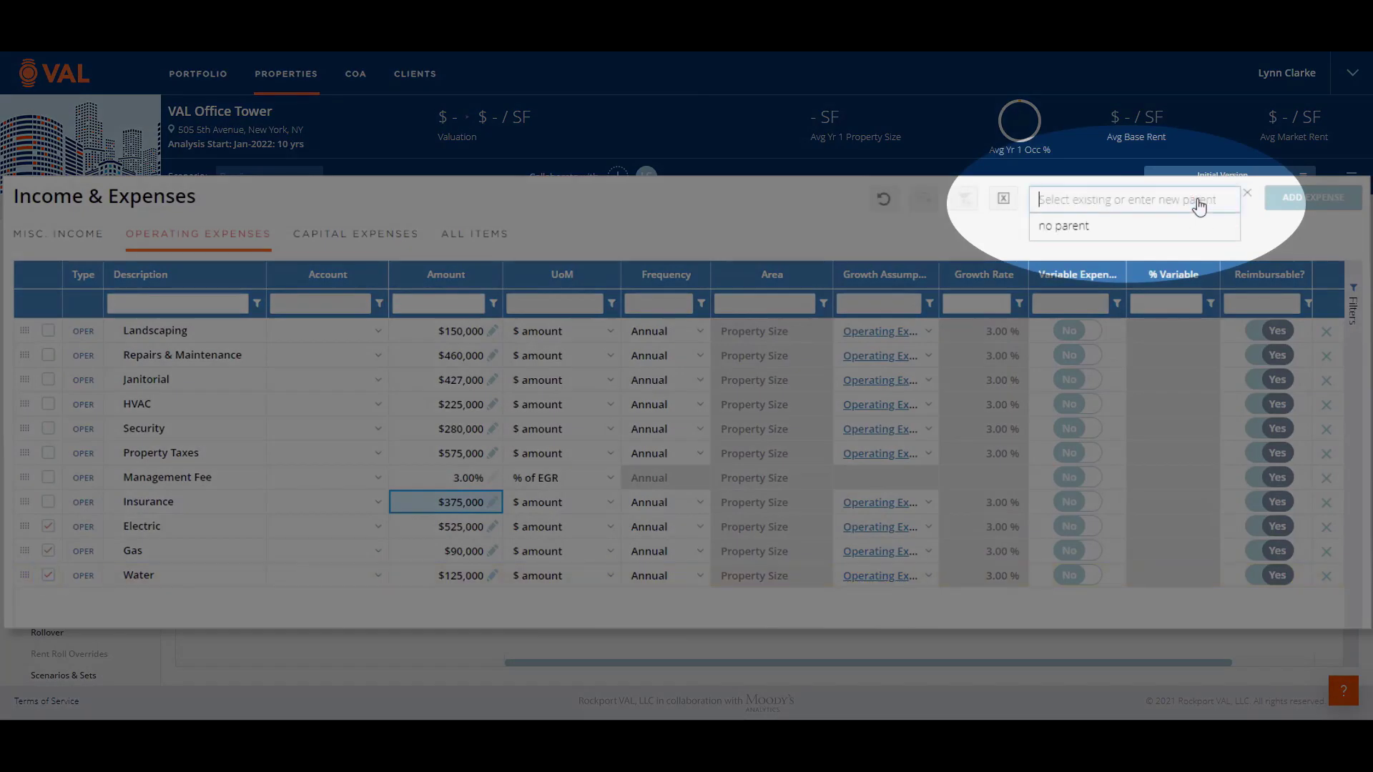
pyautogui.write('Utilities')
pyautogui.press('Return')
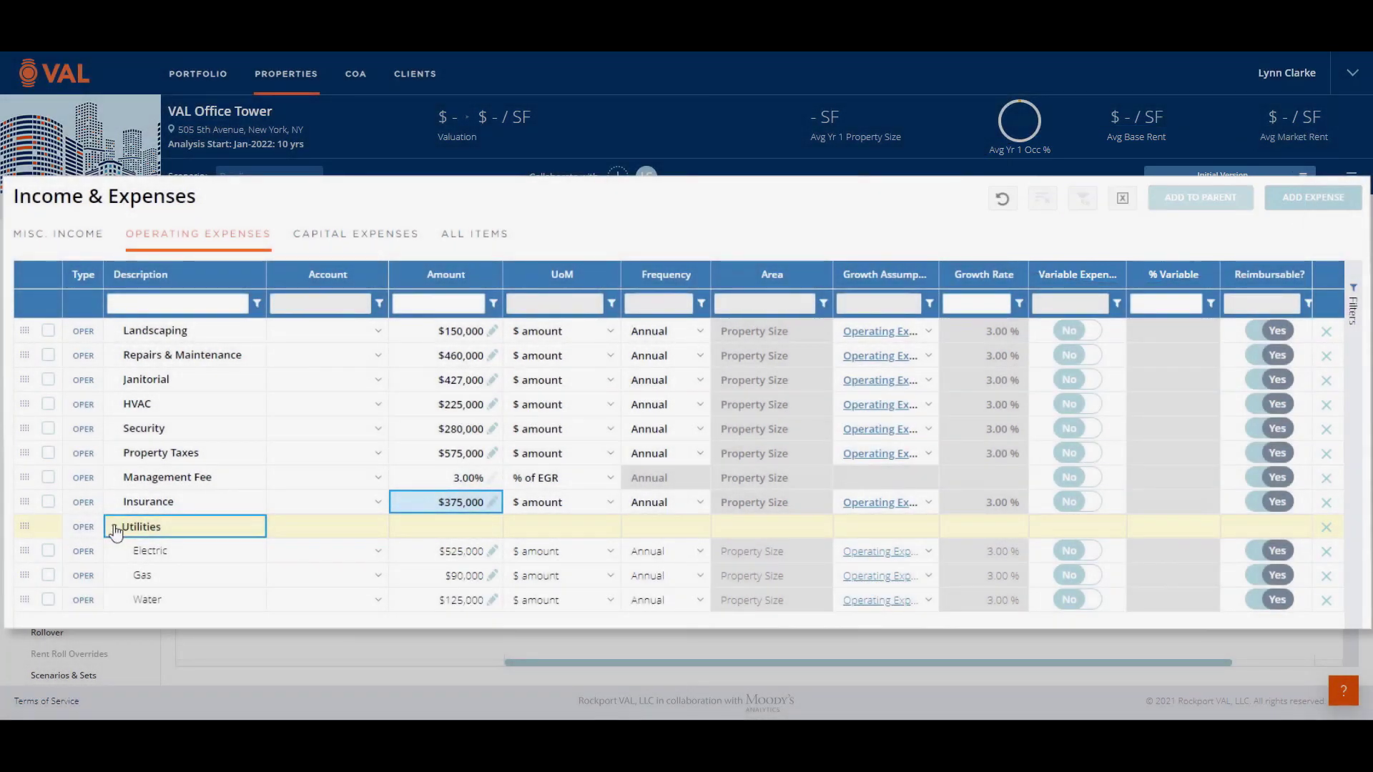
pyautogui.click(116, 529)
pyautogui.click(115, 529)
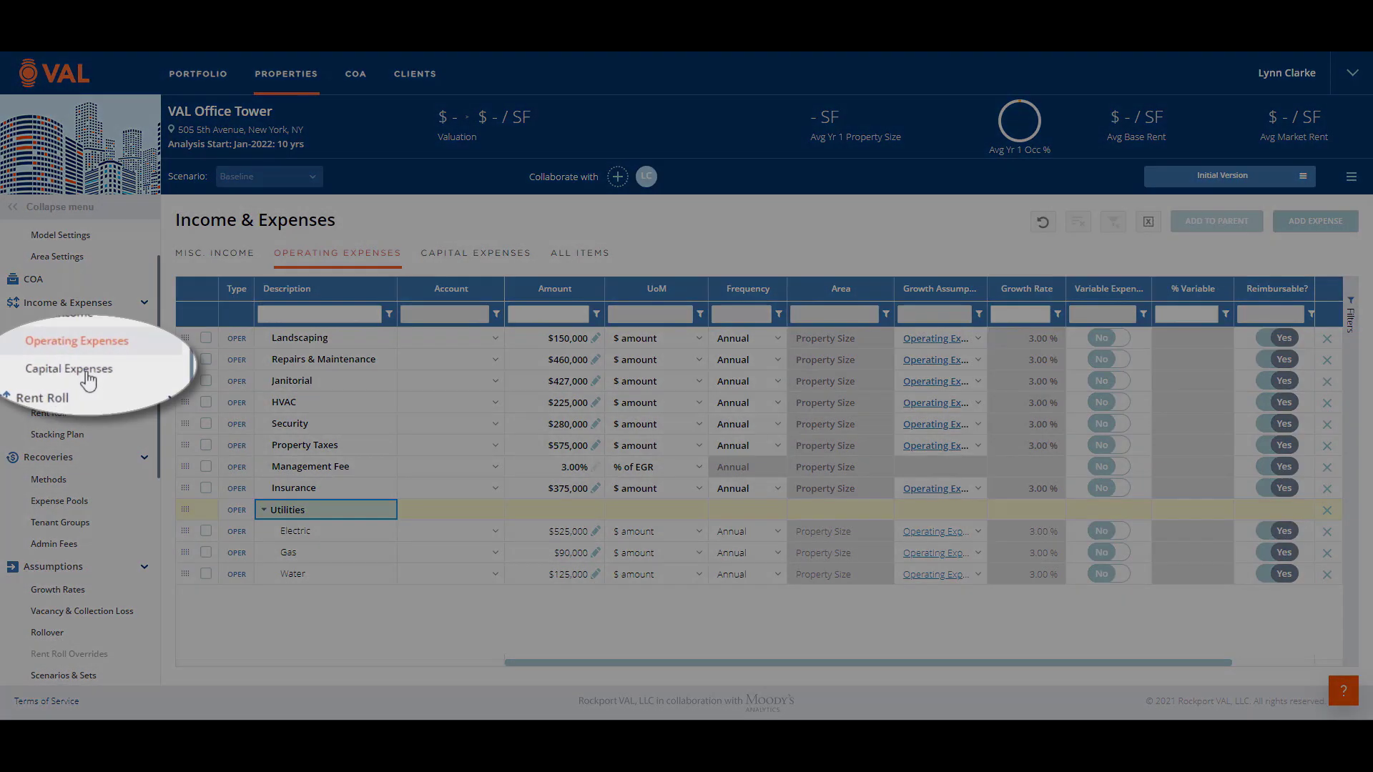
pyautogui.click(65, 368)
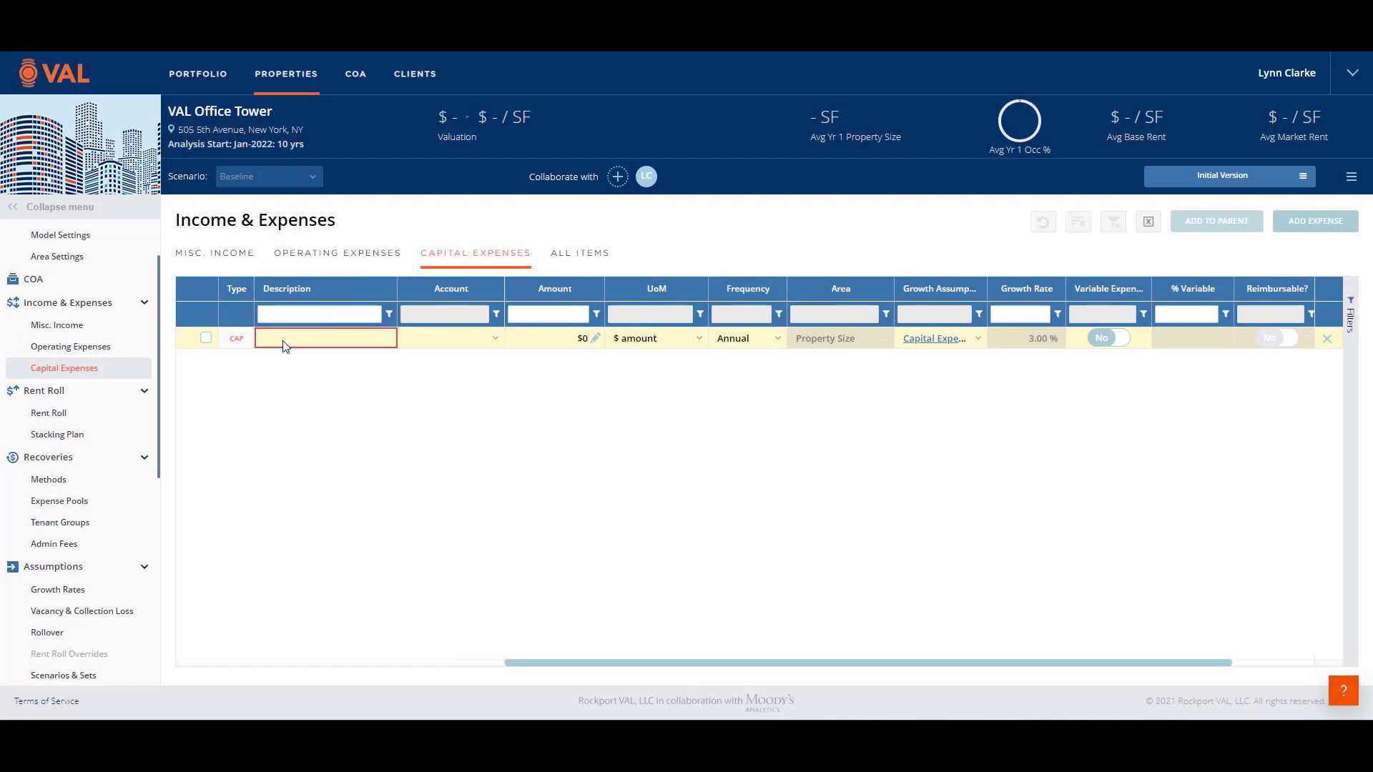
# Step: Name the capital expense 'Building Repair' with $55,000 in June of Year 3 (June 2024)
pyautogui.write('Building ')
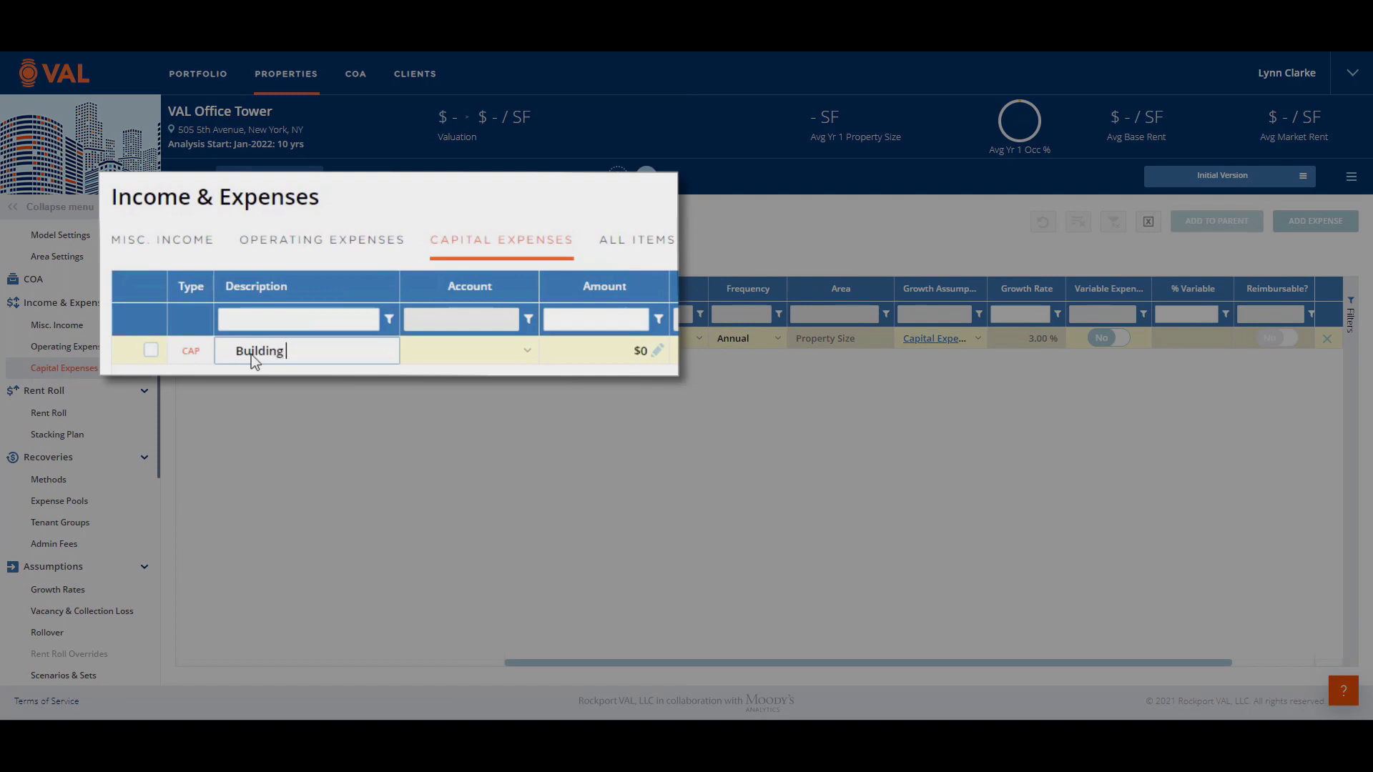
pyautogui.write('Repair')
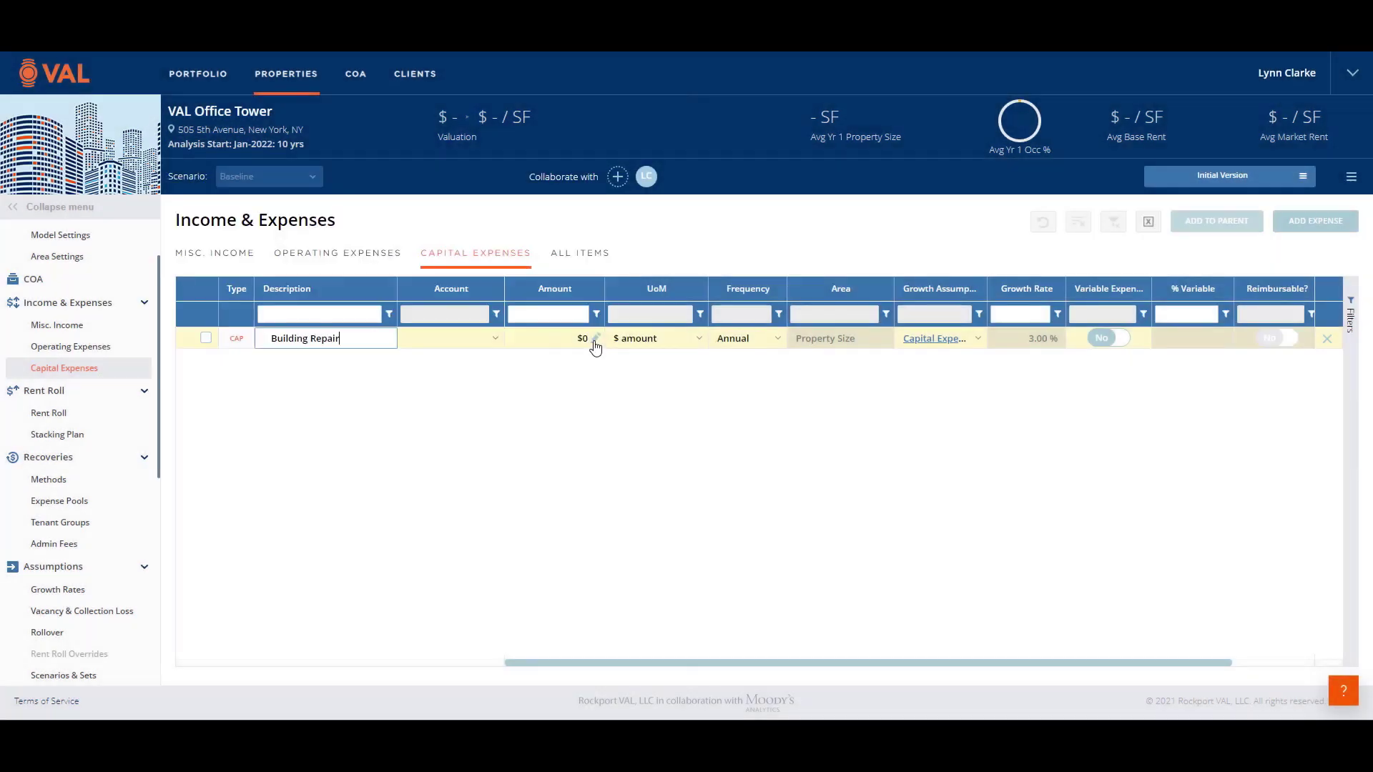
pyautogui.click(595, 342)
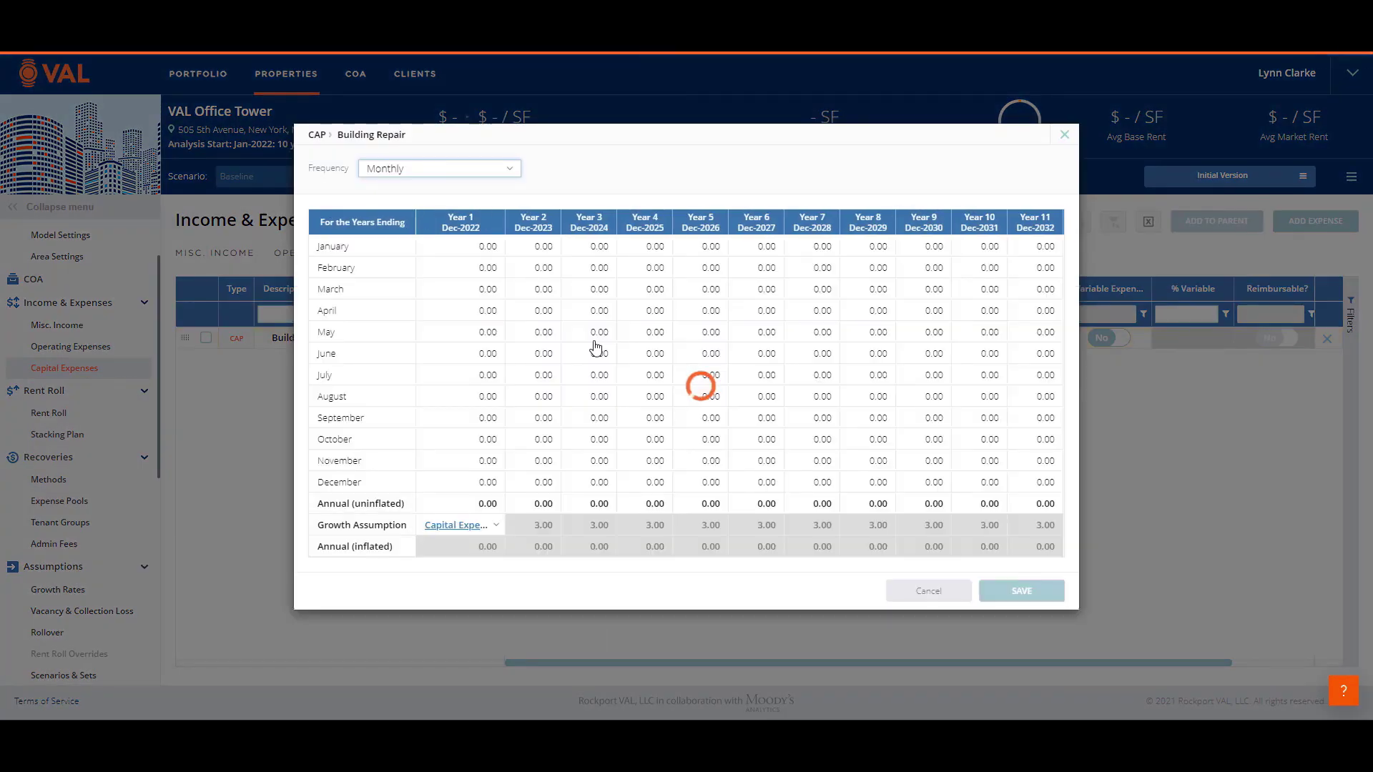
pyautogui.click(591, 358)
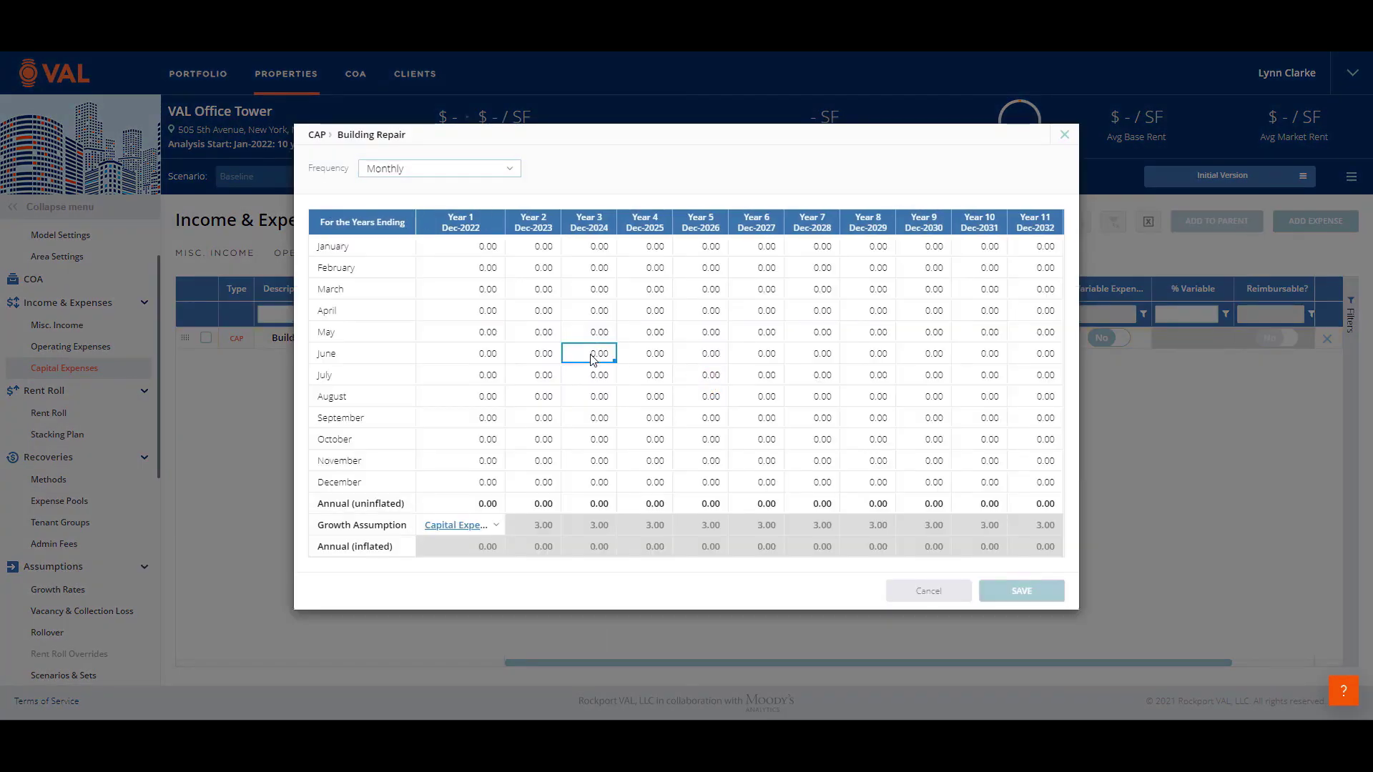
pyautogui.write('55000')
pyautogui.click(615, 422)
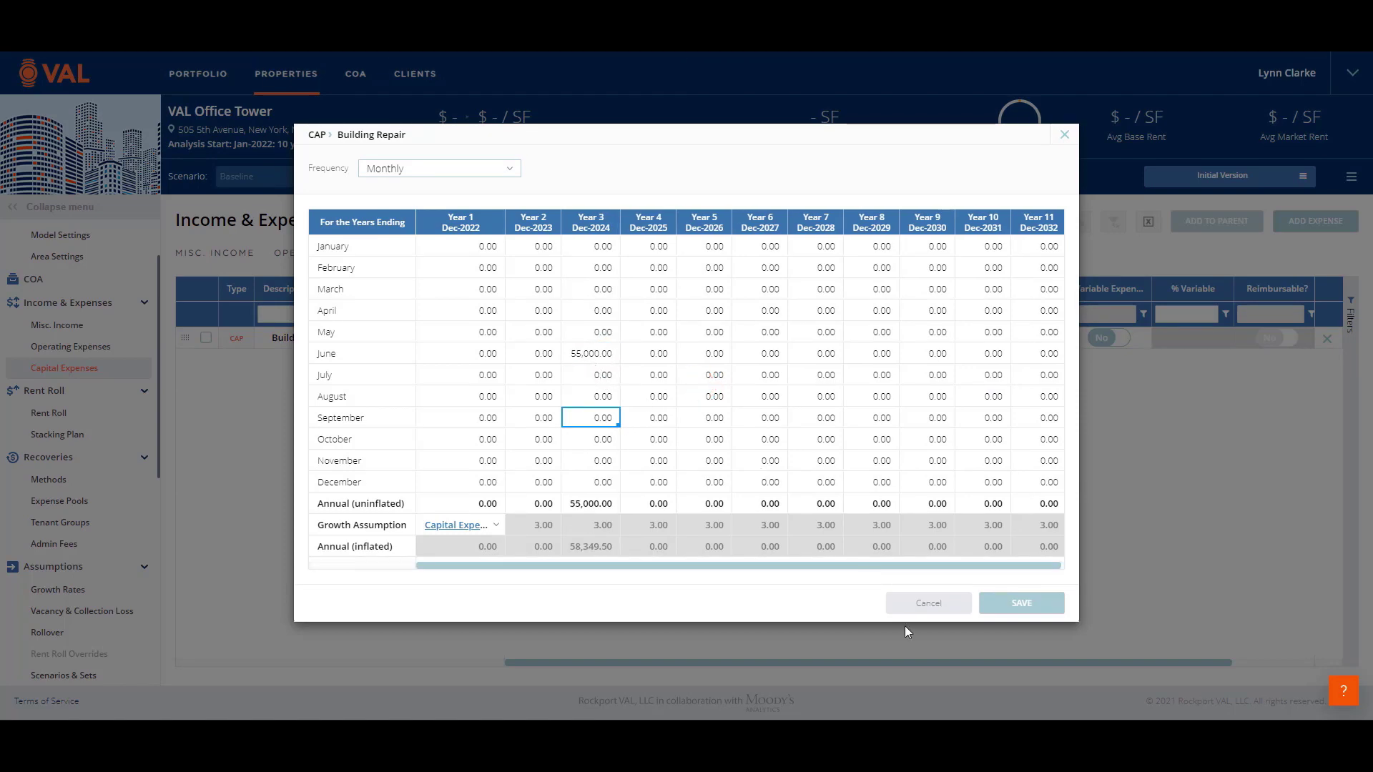
pyautogui.click(1027, 609)
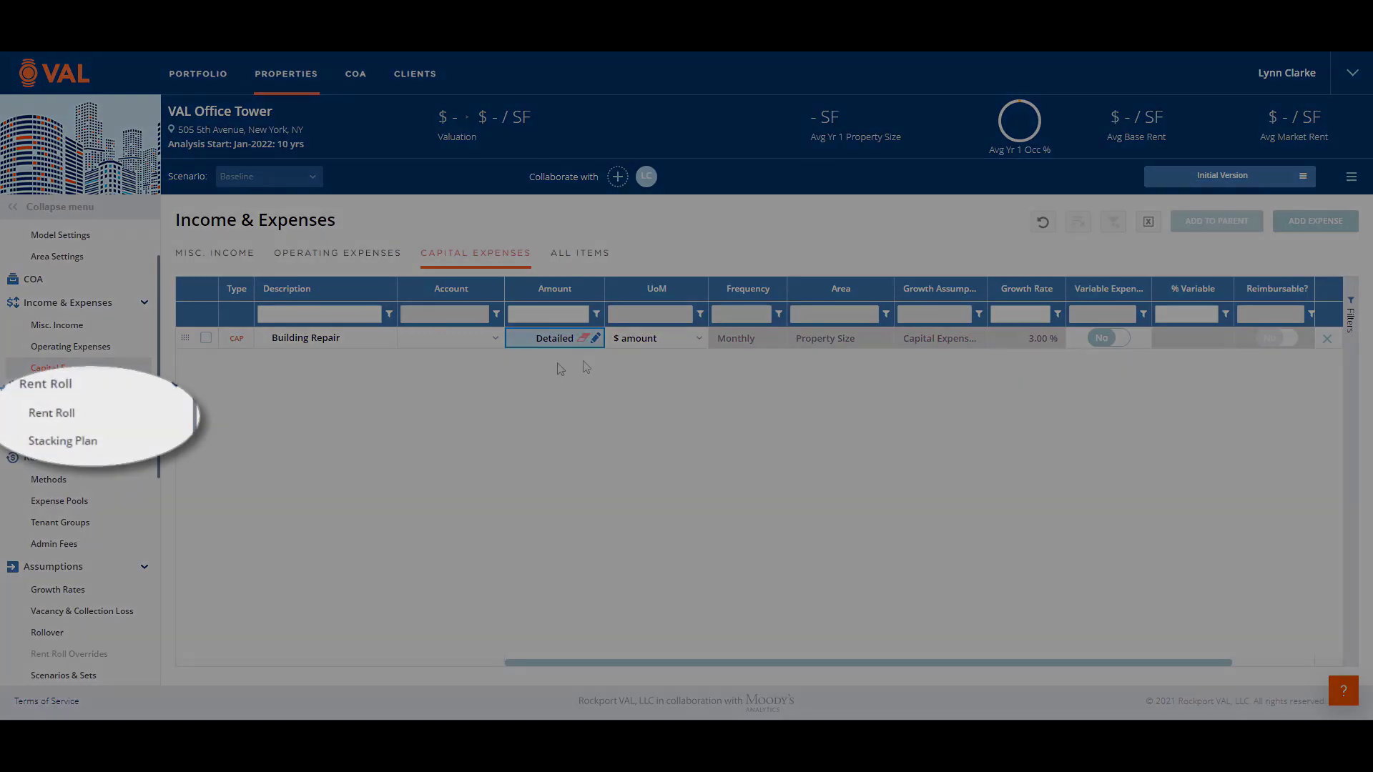
# Step: Expand the rent roll to 15 blank lease rows by cloning the first row
pyautogui.click(48, 414)
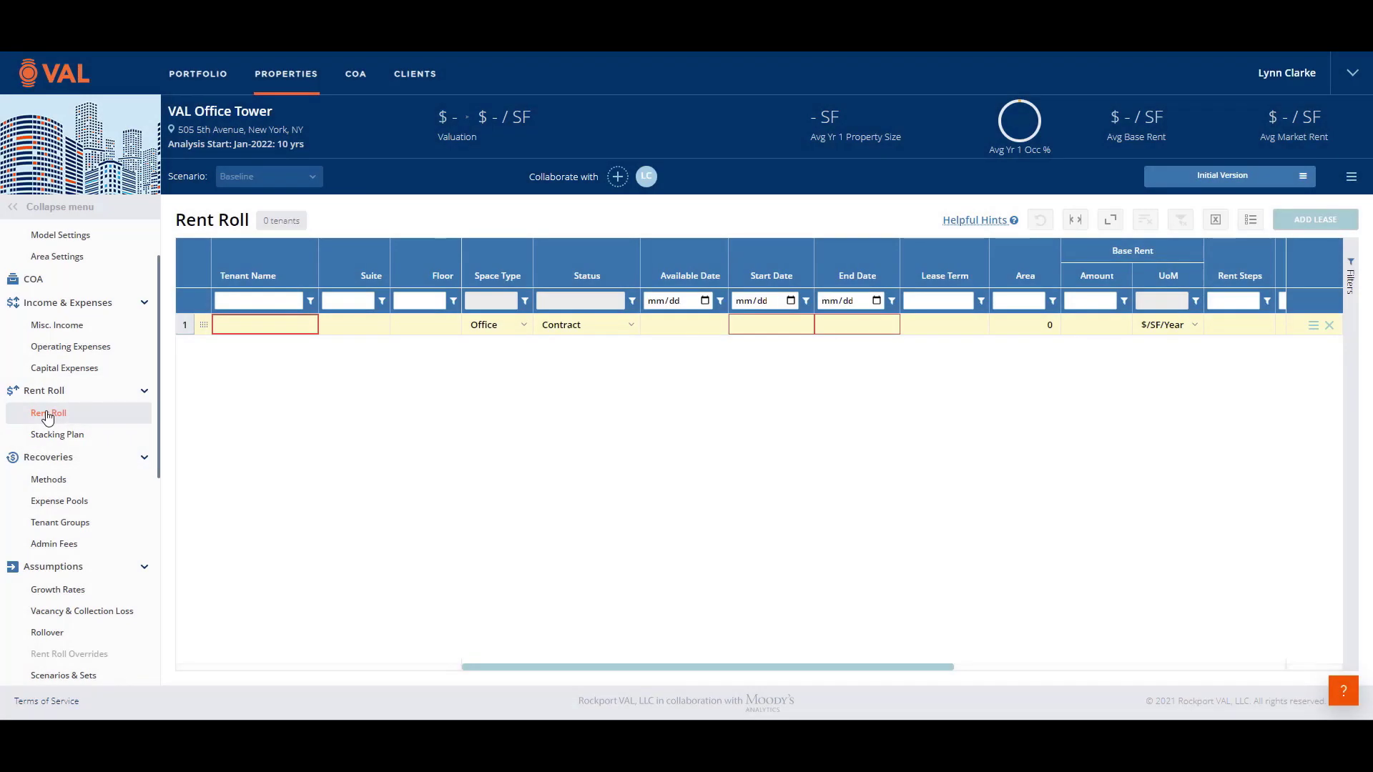
pyautogui.rightClick(257, 330)
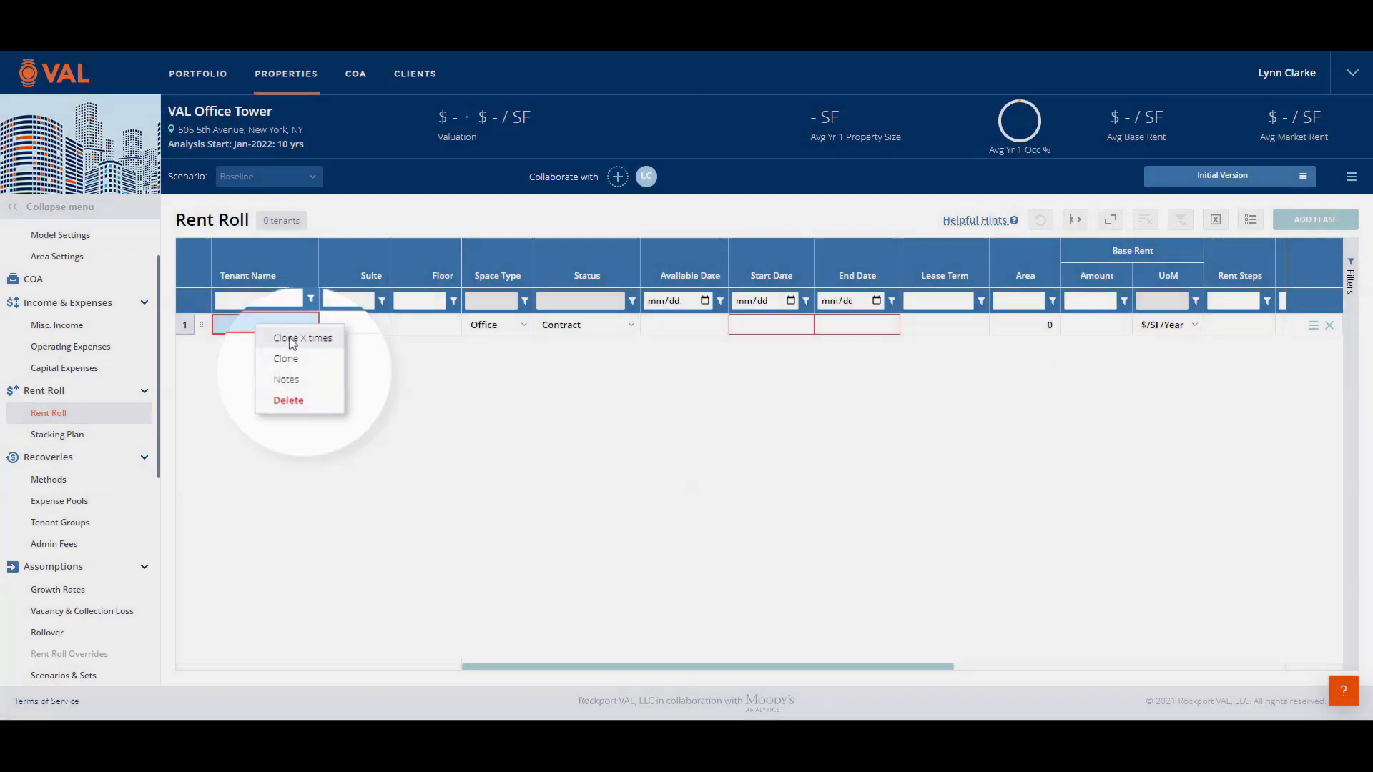
pyautogui.click(290, 334)
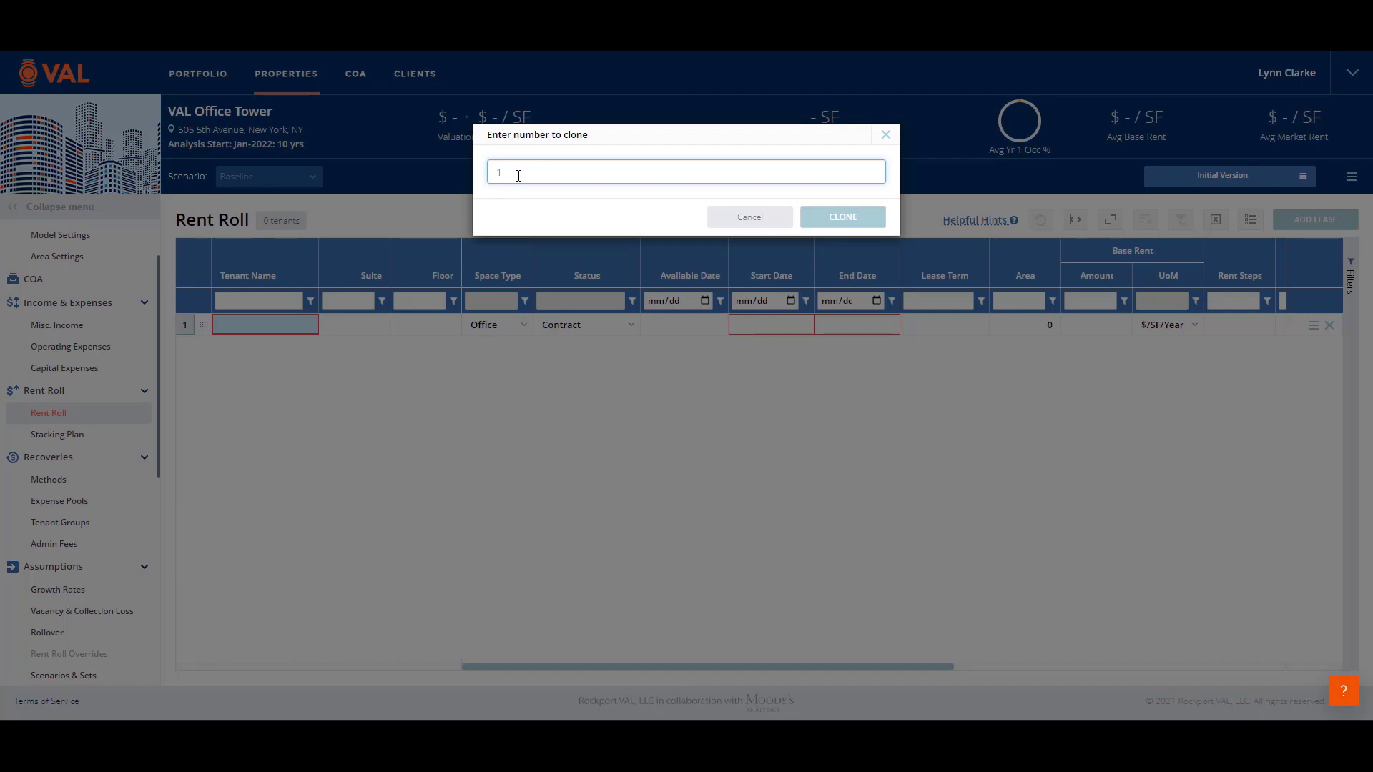
pyautogui.write('4')
pyautogui.click(863, 218)
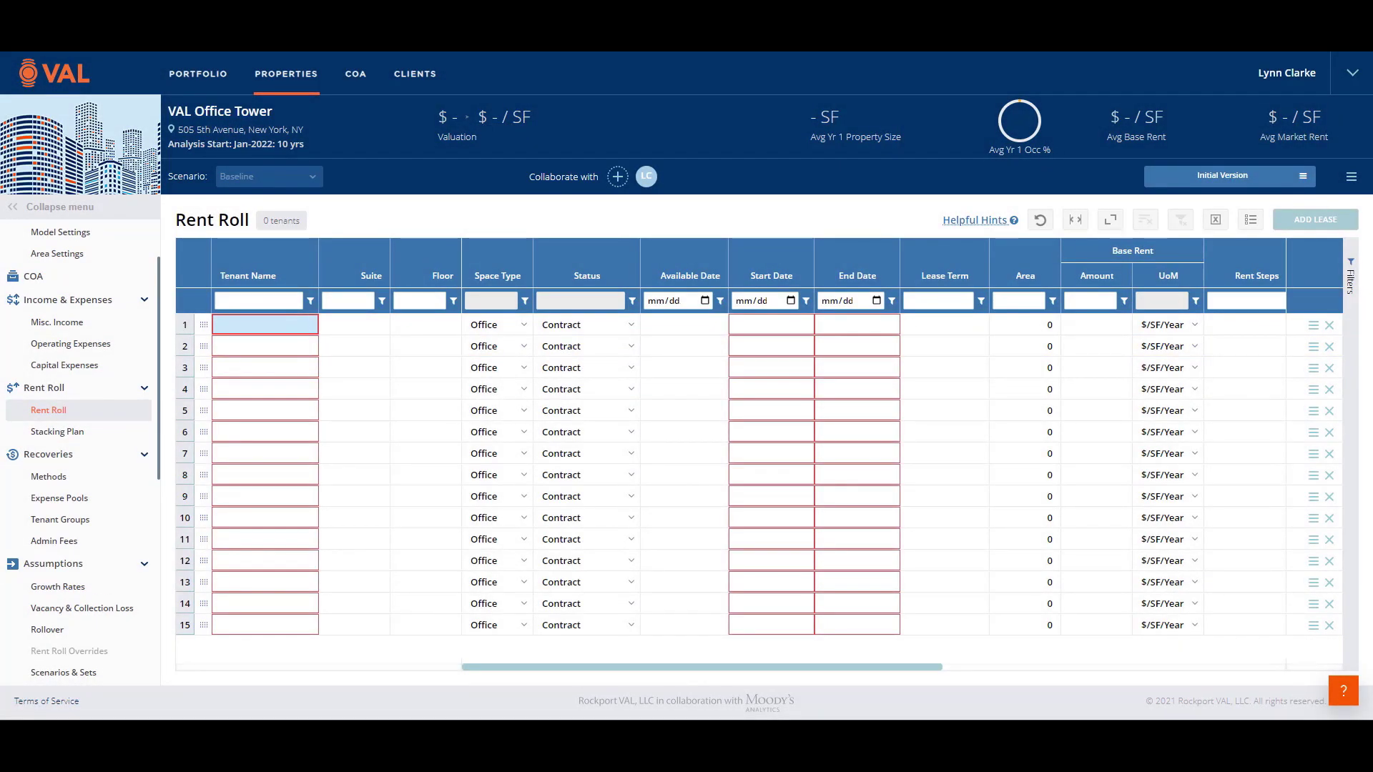
# Step: Copy the 15 tenant rows from the Excel rent roll and paste them into the Tenant Name column
pyautogui.moveTo(1372, 136); pyautogui.dragTo(848, 52)
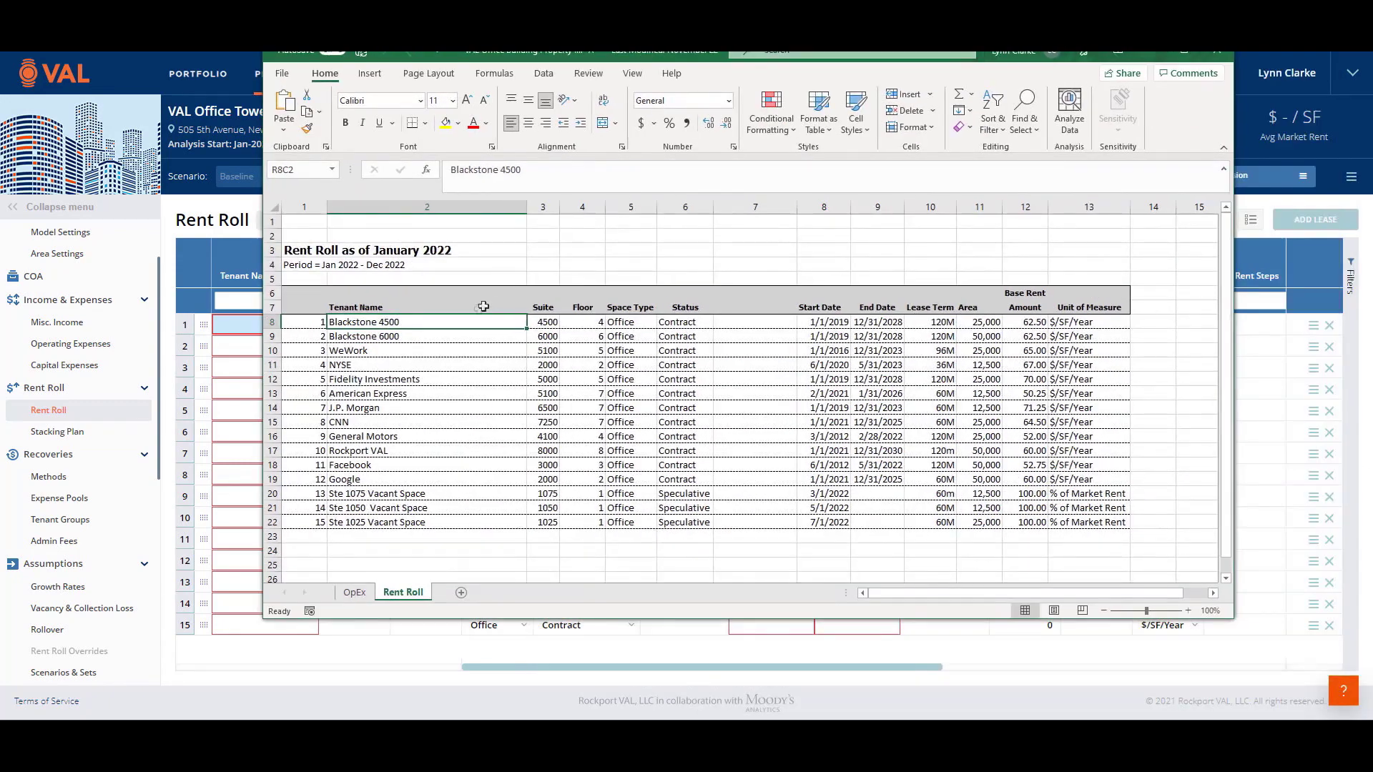
pyautogui.moveTo(461, 323); pyautogui.dragTo(1073, 518)
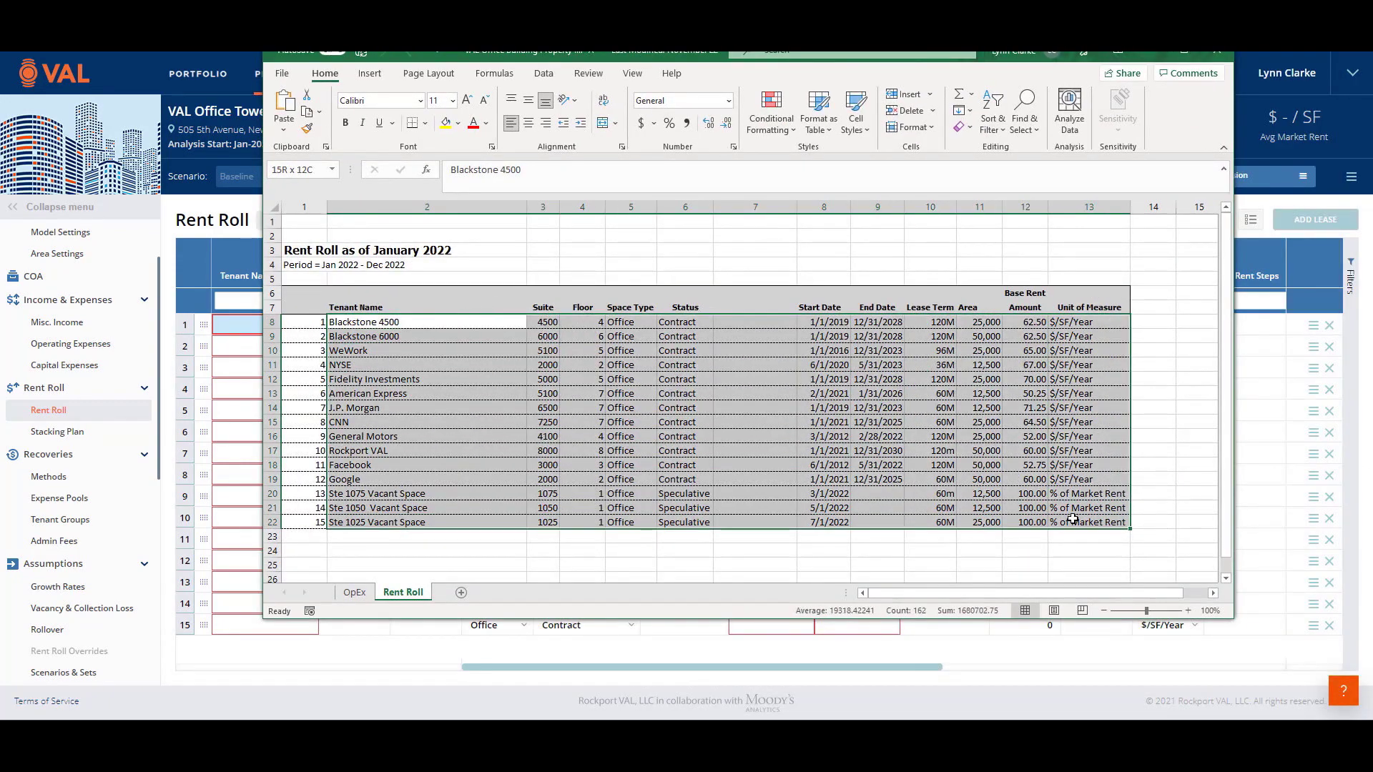
pyautogui.hotkey('ctrl', 'c')
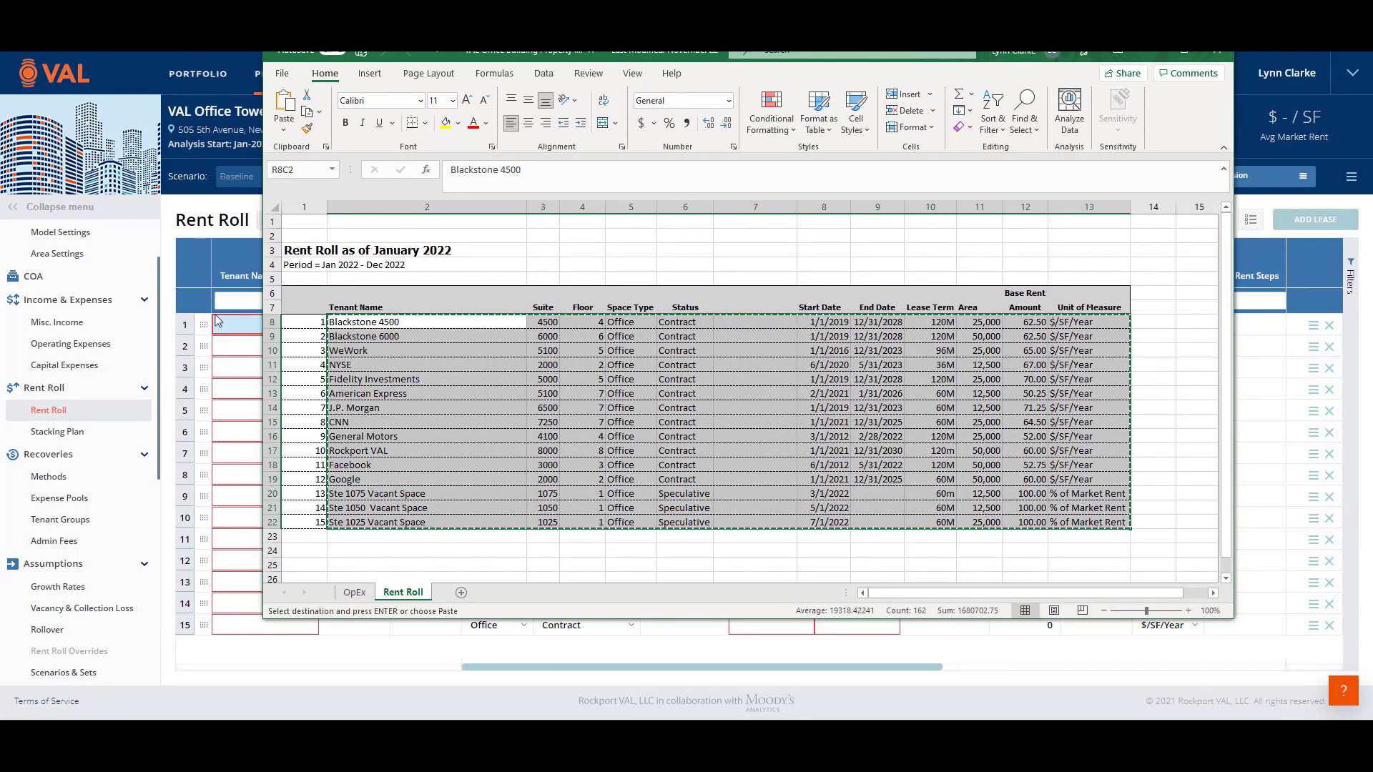
pyautogui.click(219, 326)
pyautogui.hotkey('ctrl', 'v')
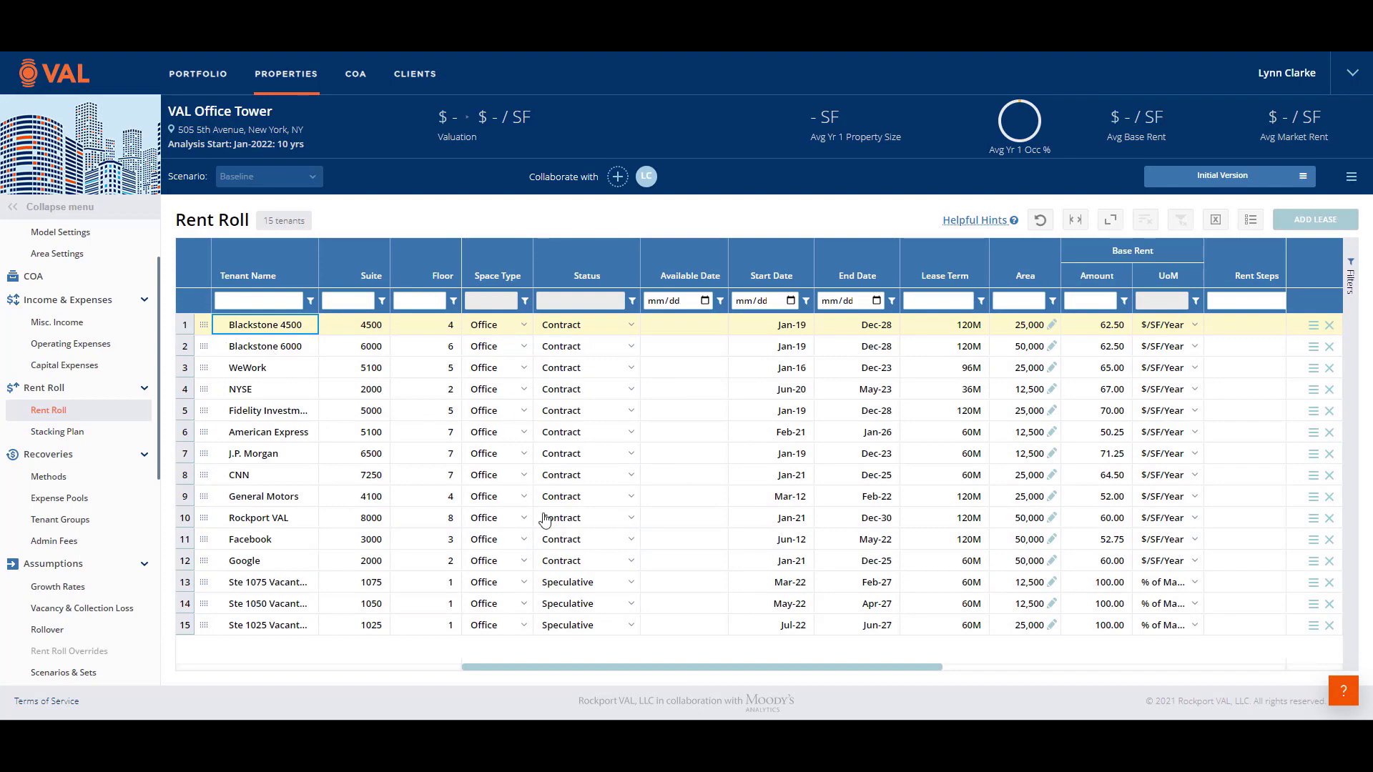
# Step: Scroll the grid right and select Blackstone 4500's Rent Steps cell
pyautogui.moveTo(593, 668); pyautogui.dragTo(939, 675)
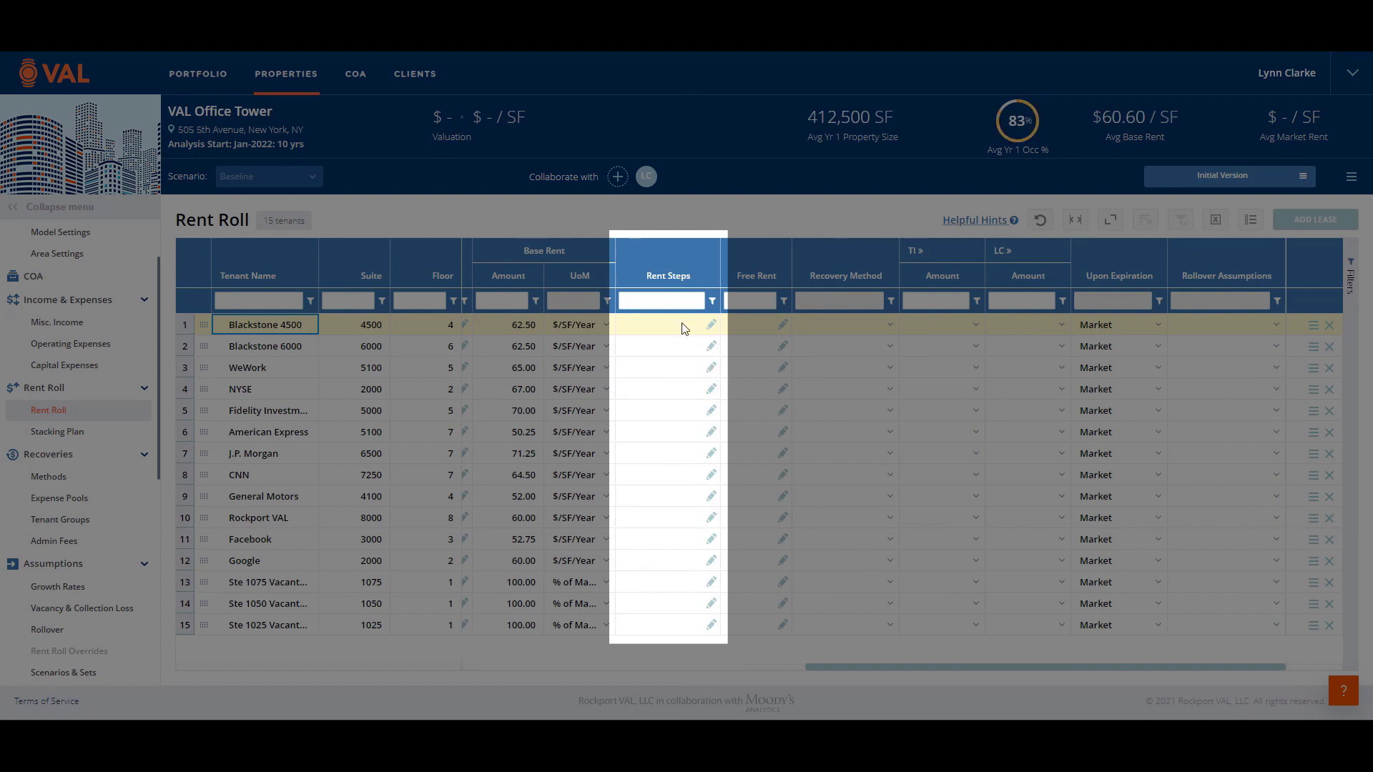
pyautogui.click(683, 328)
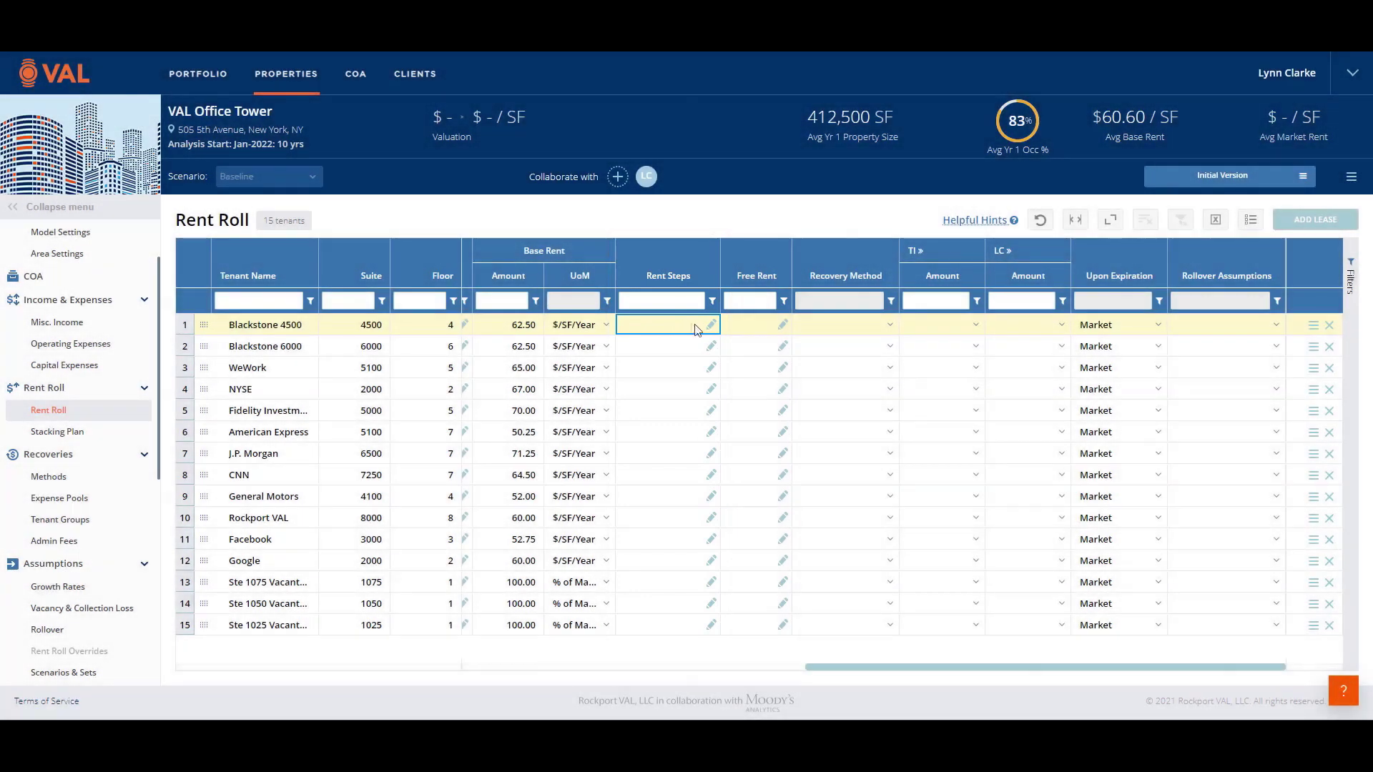
# Step: Give Blackstone 4500 a Relative rent step: month 13, 3 % Annual Increase
pyautogui.click(713, 328)
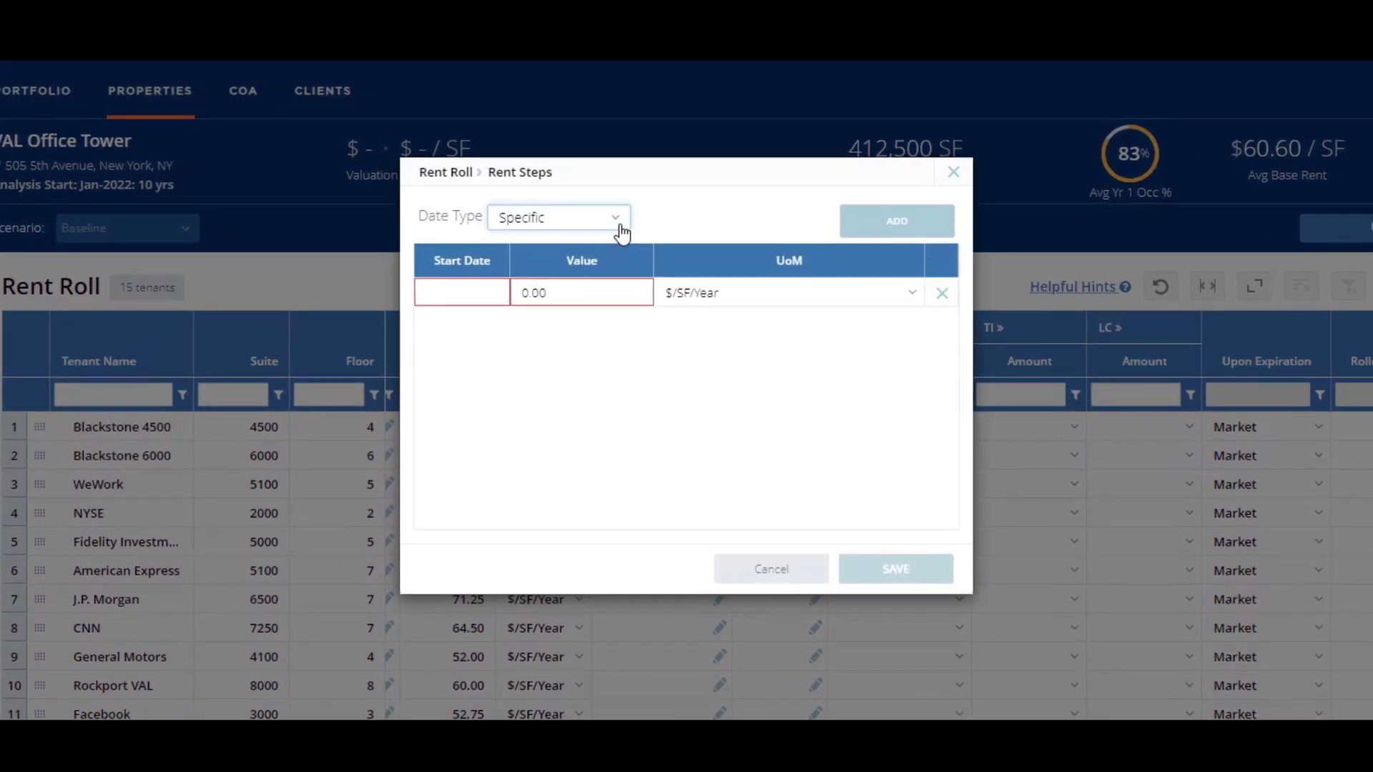
pyautogui.click(620, 228)
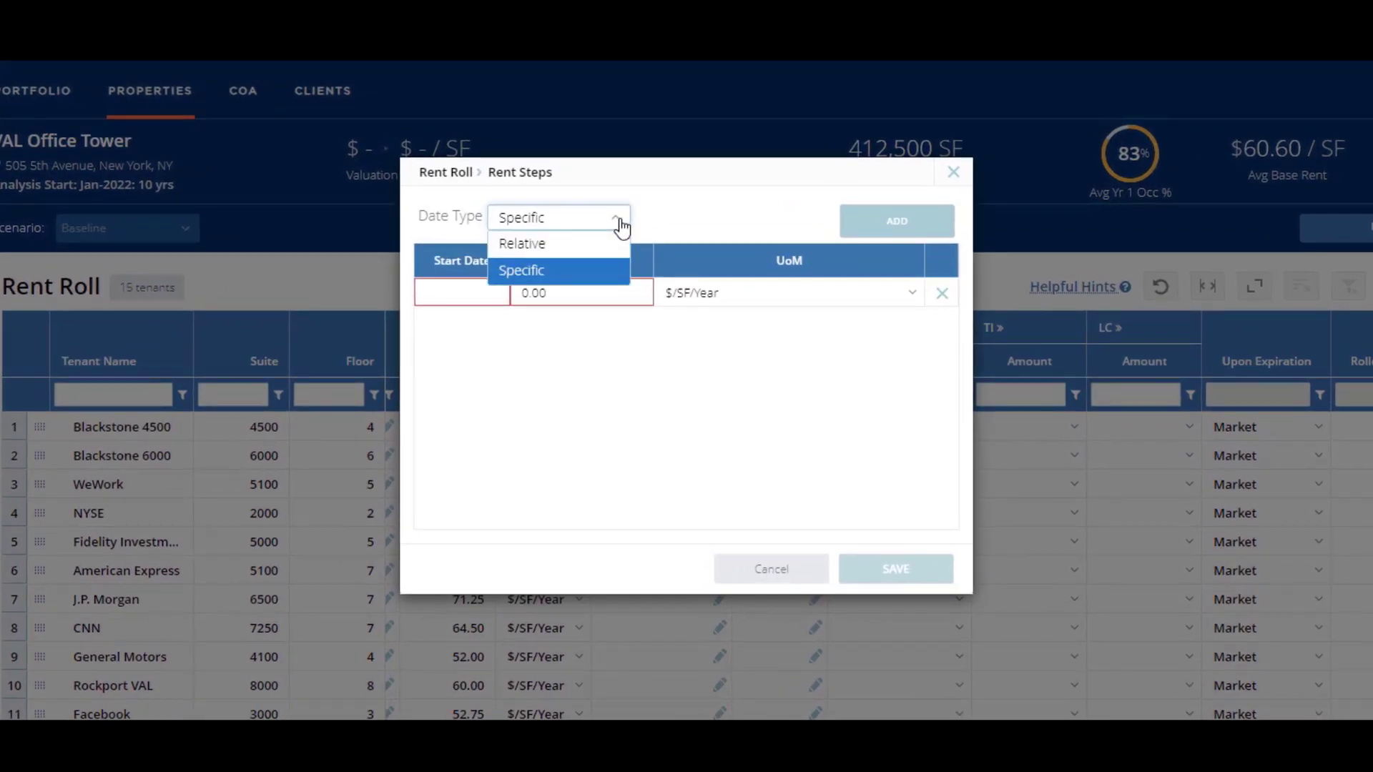
pyautogui.click(560, 243)
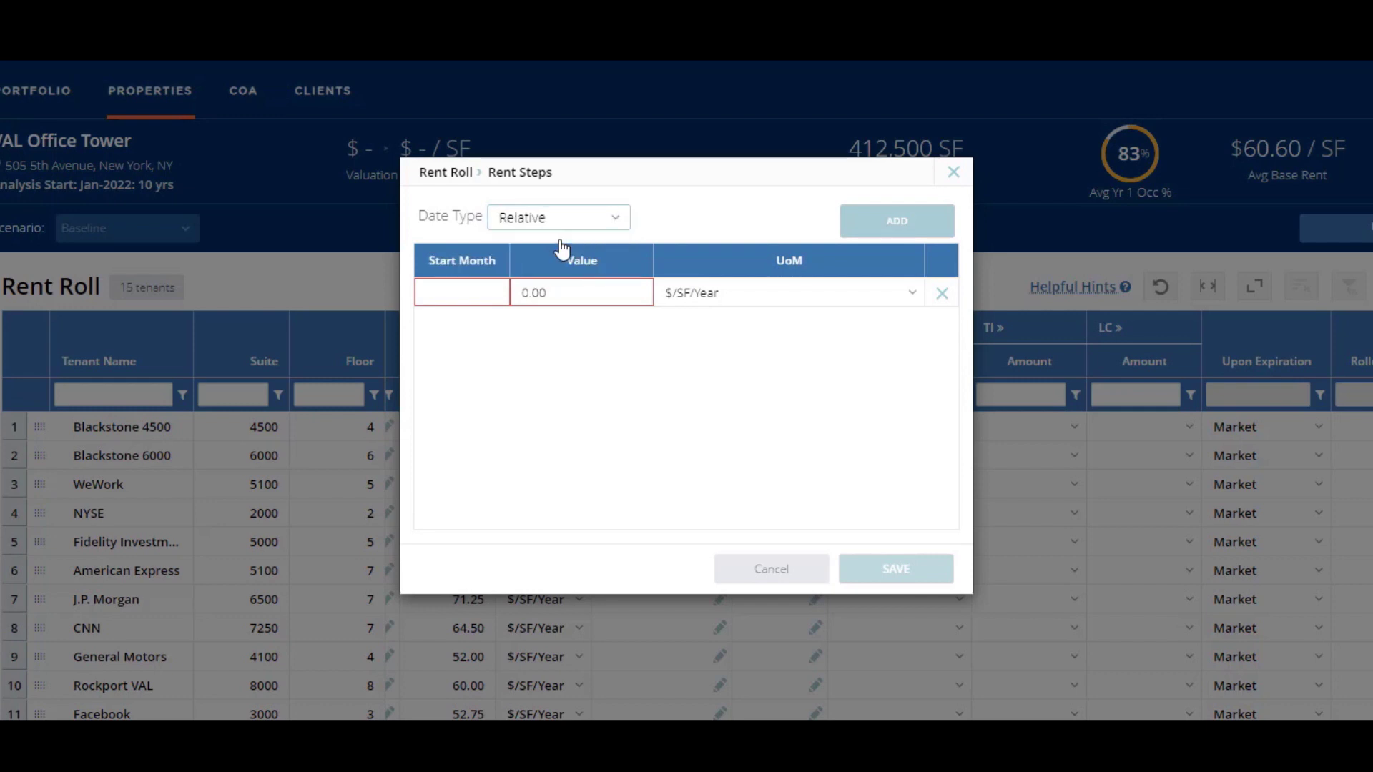
pyautogui.click(473, 294)
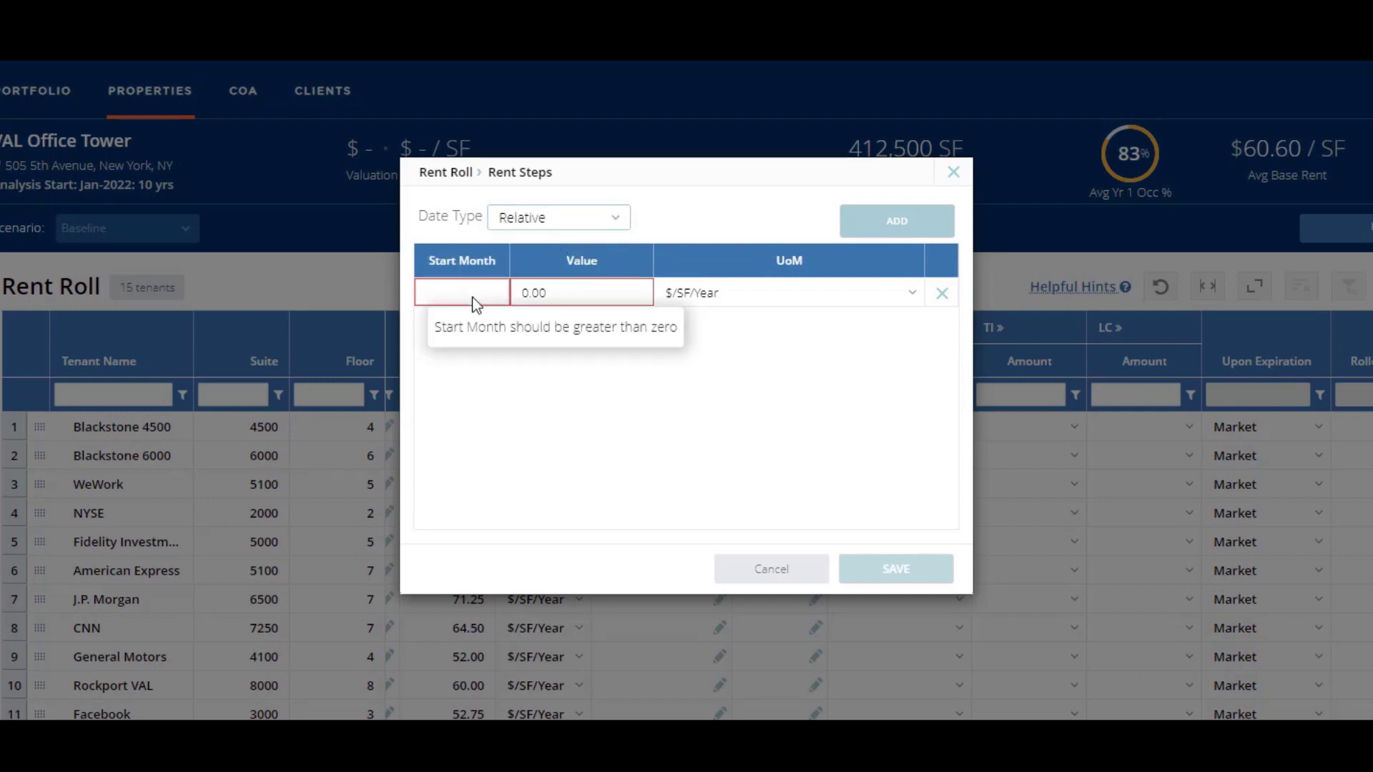
pyautogui.write('13')
pyautogui.click(552, 298)
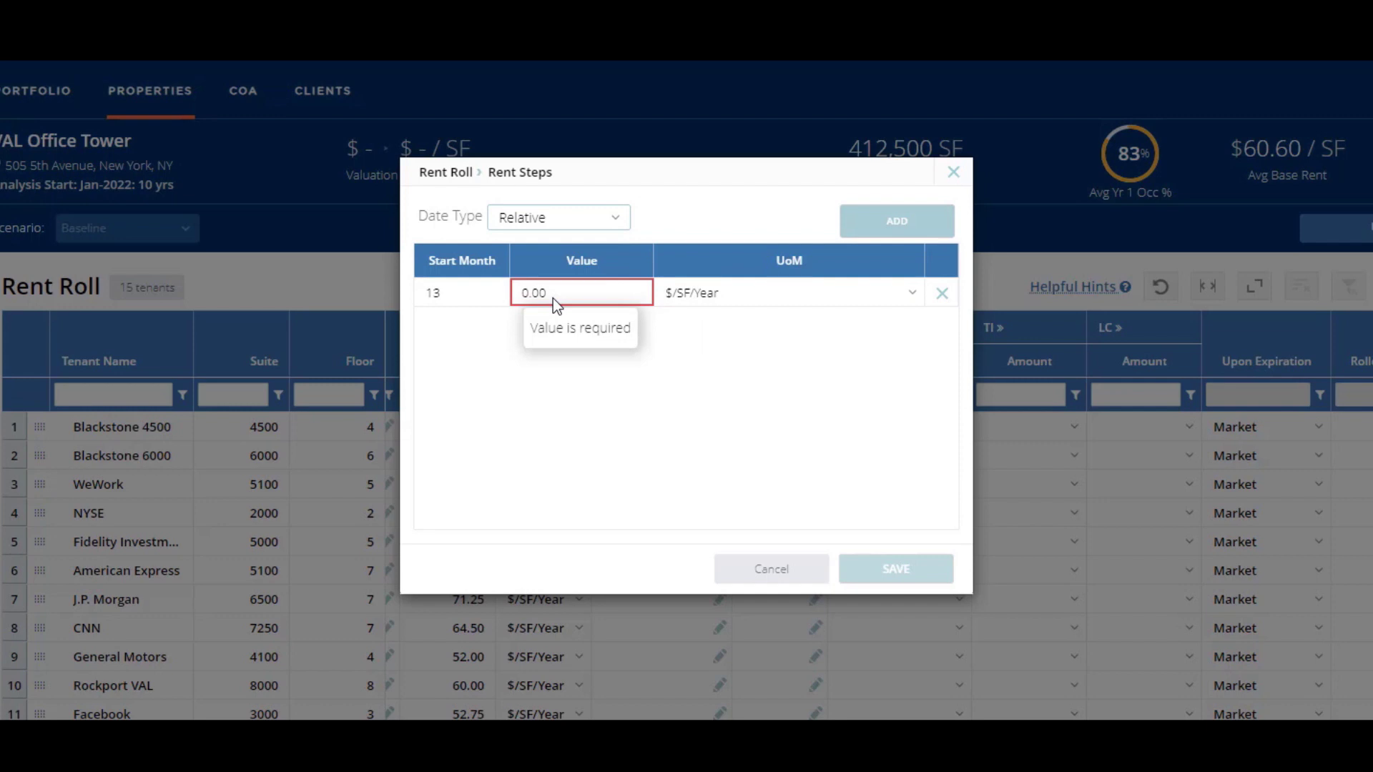
pyautogui.write('3')
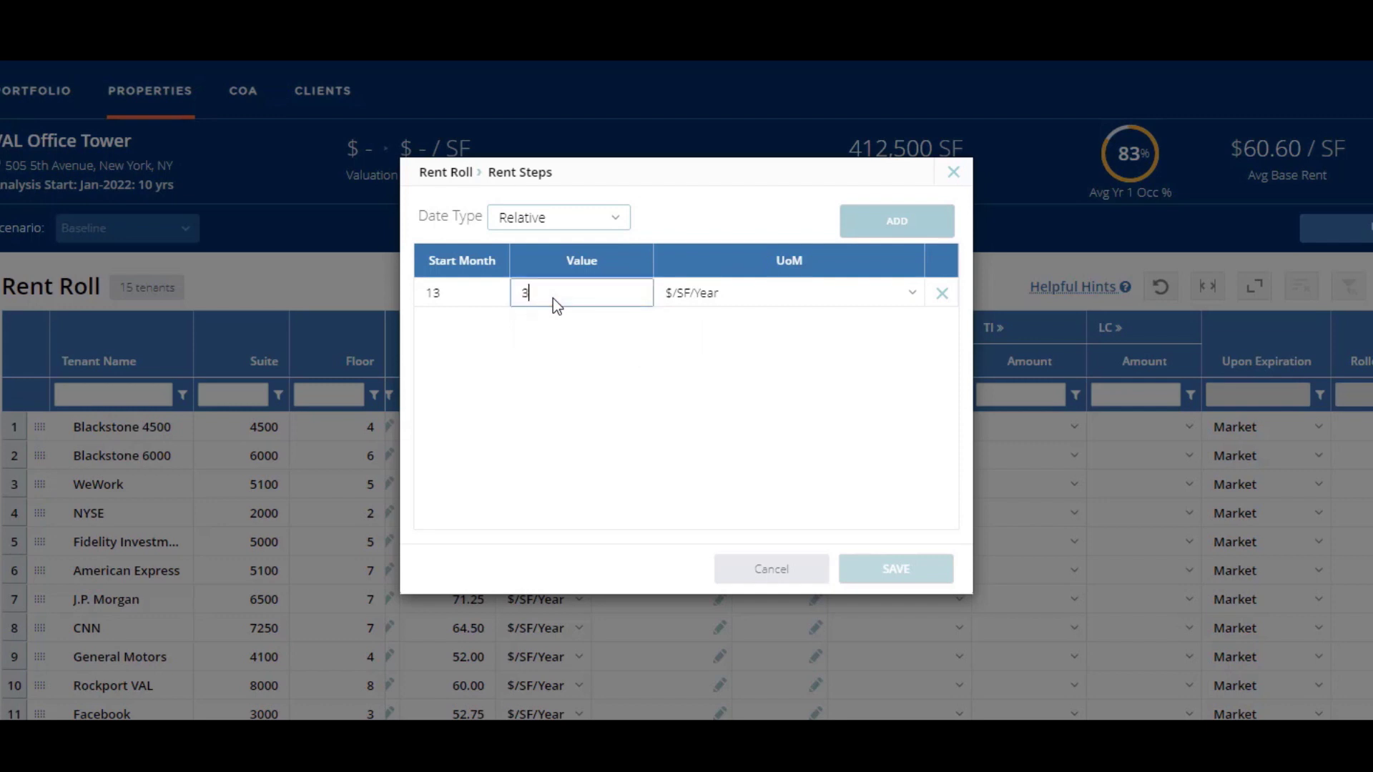
pyautogui.click(846, 292)
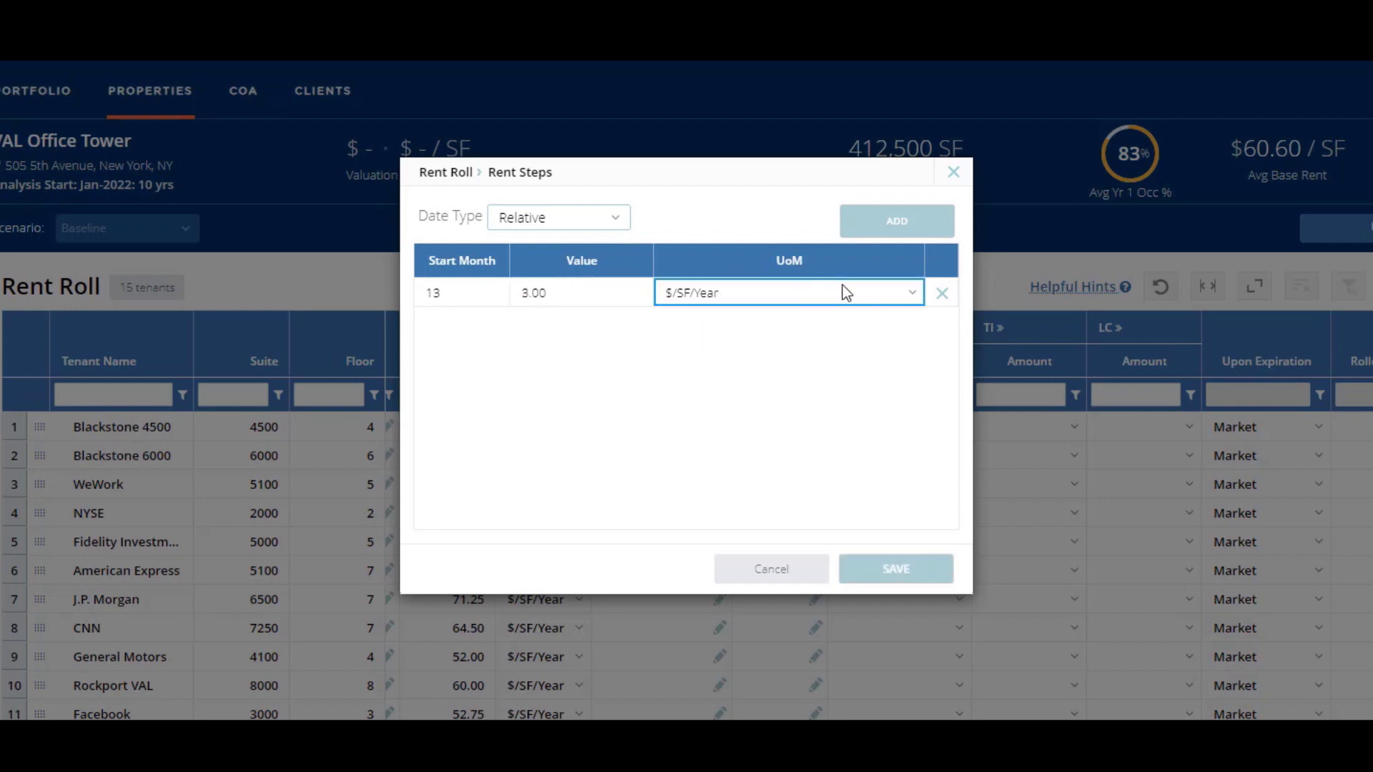
pyautogui.click(913, 295)
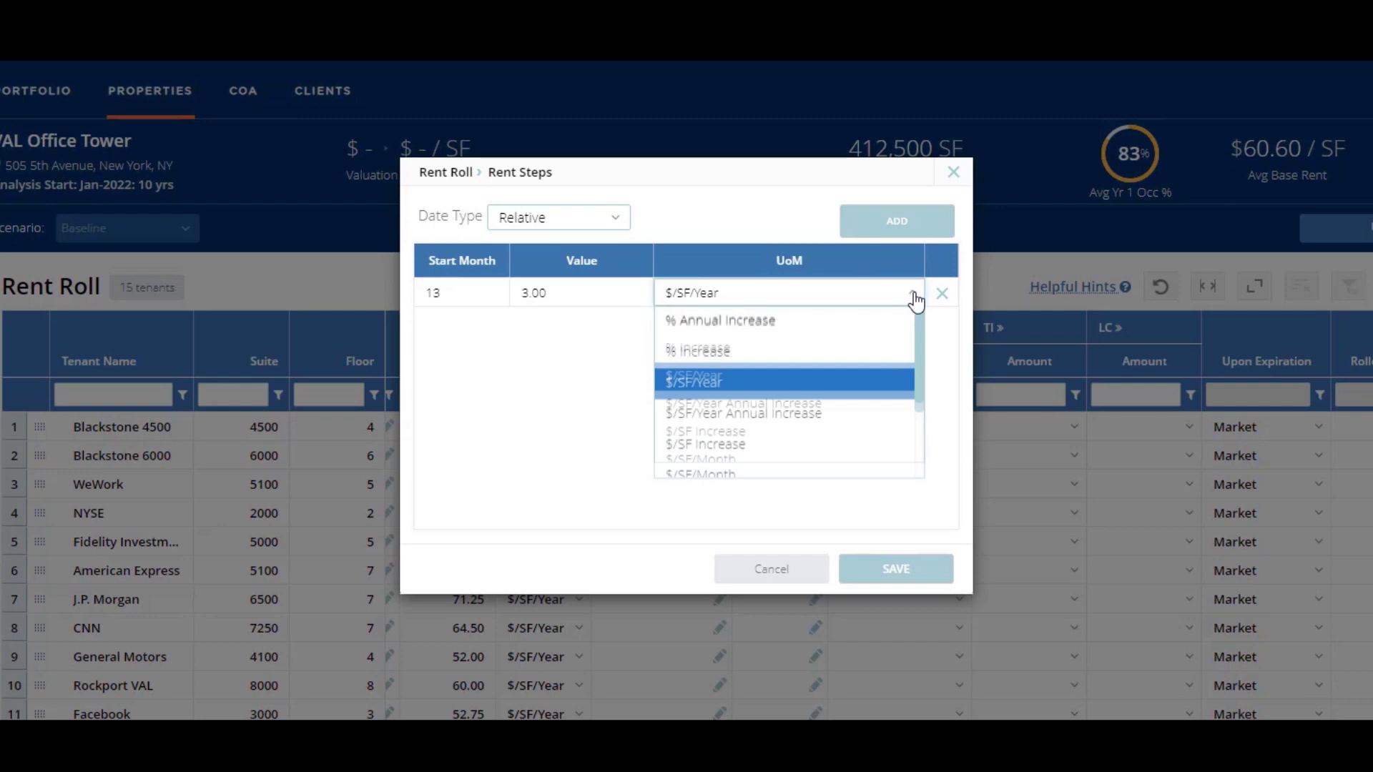
pyautogui.click(865, 314)
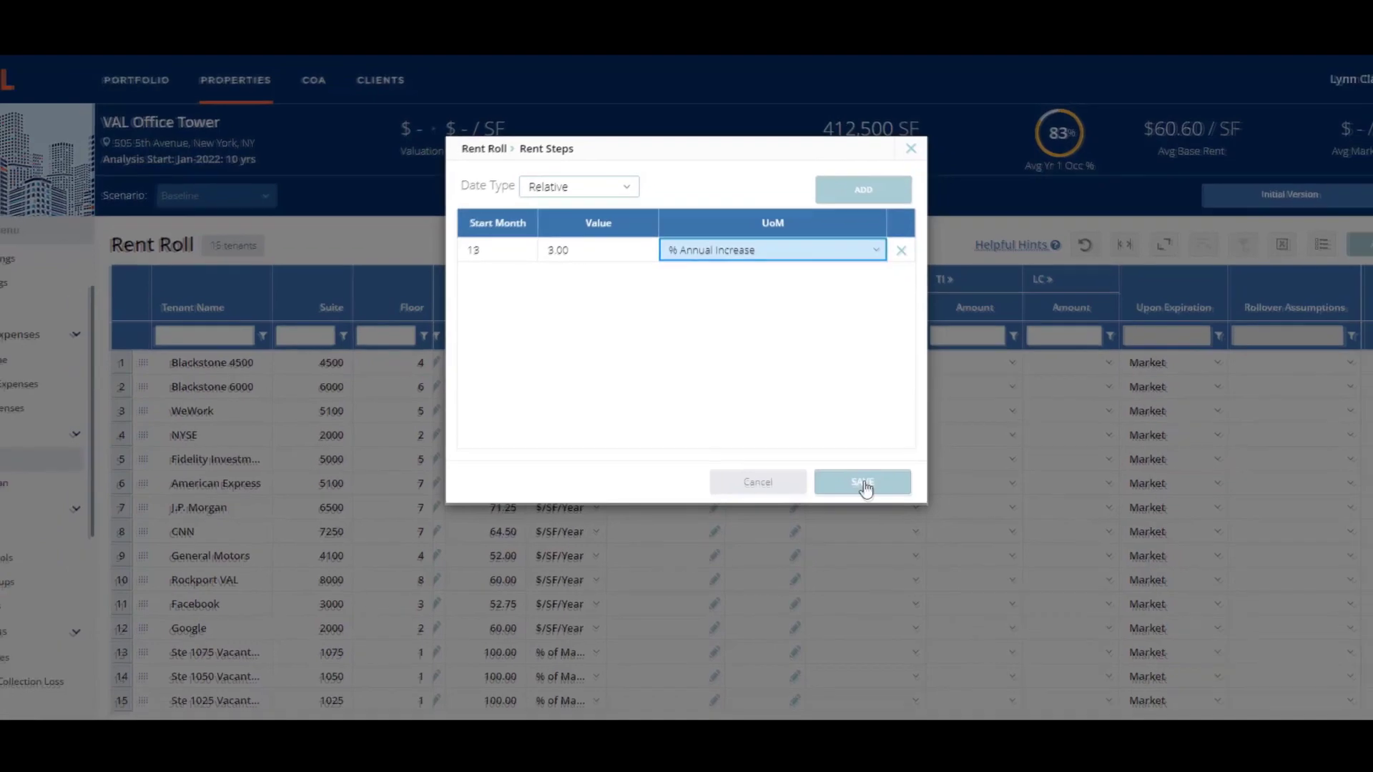
pyautogui.click(863, 484)
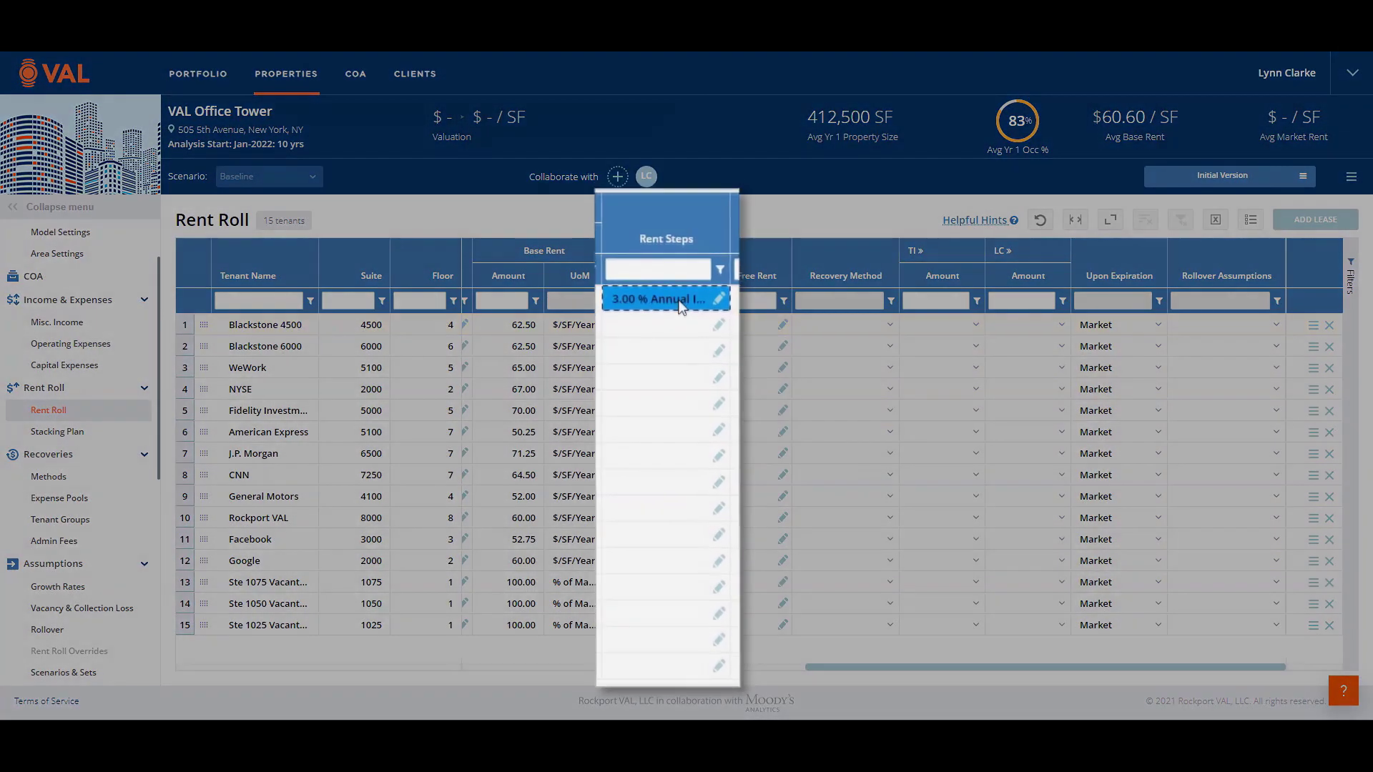
# Step: Copy Blackstone 4500's rent step into rows 2–15
pyautogui.hotkey('ctrl', 'c')
pyautogui.moveTo(667, 350); pyautogui.dragTo(652, 616)
pyautogui.moveTo(645, 663); pyautogui.dragTo(645, 677)
pyautogui.hotkey('ctrl', 'v')
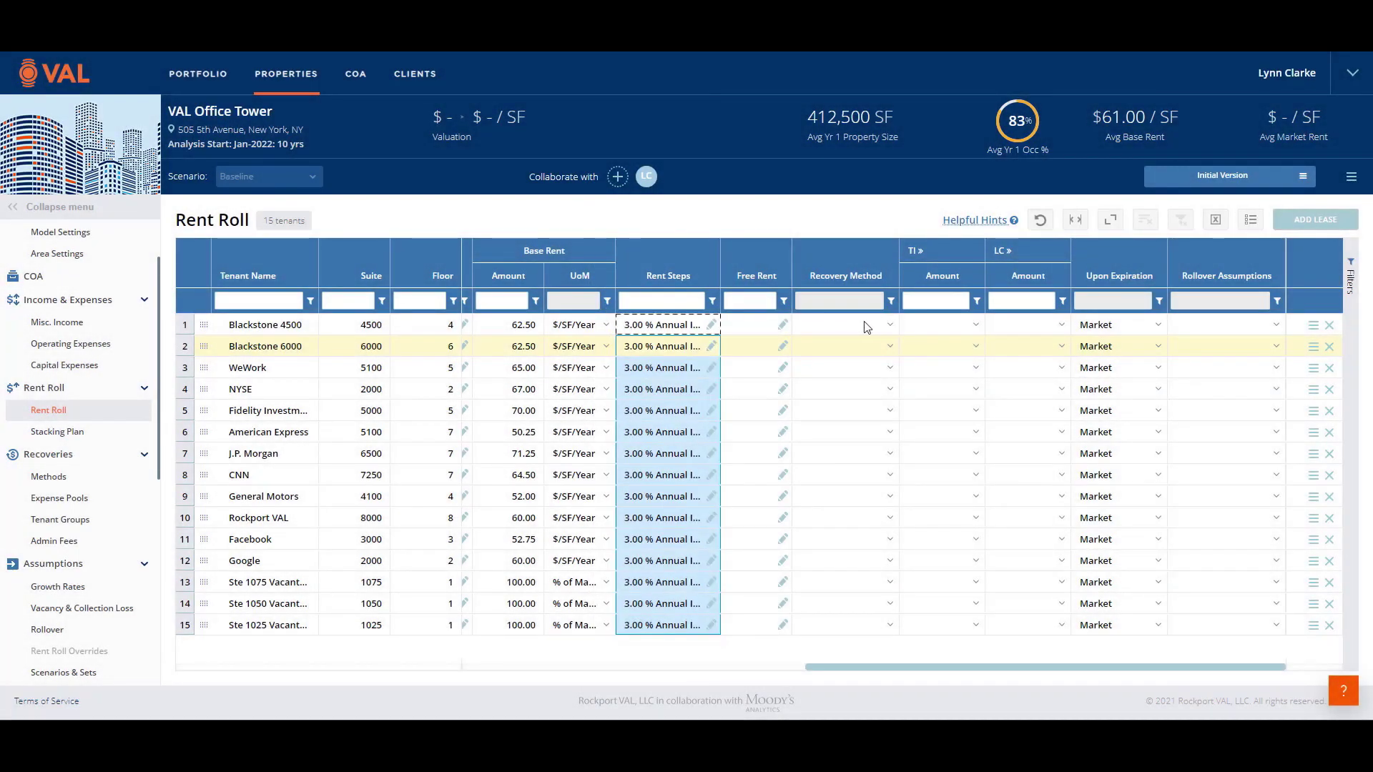
# Step: Set WeWork's recovery method to Default NNN and copy it to rows 4–15
pyautogui.click(865, 327)
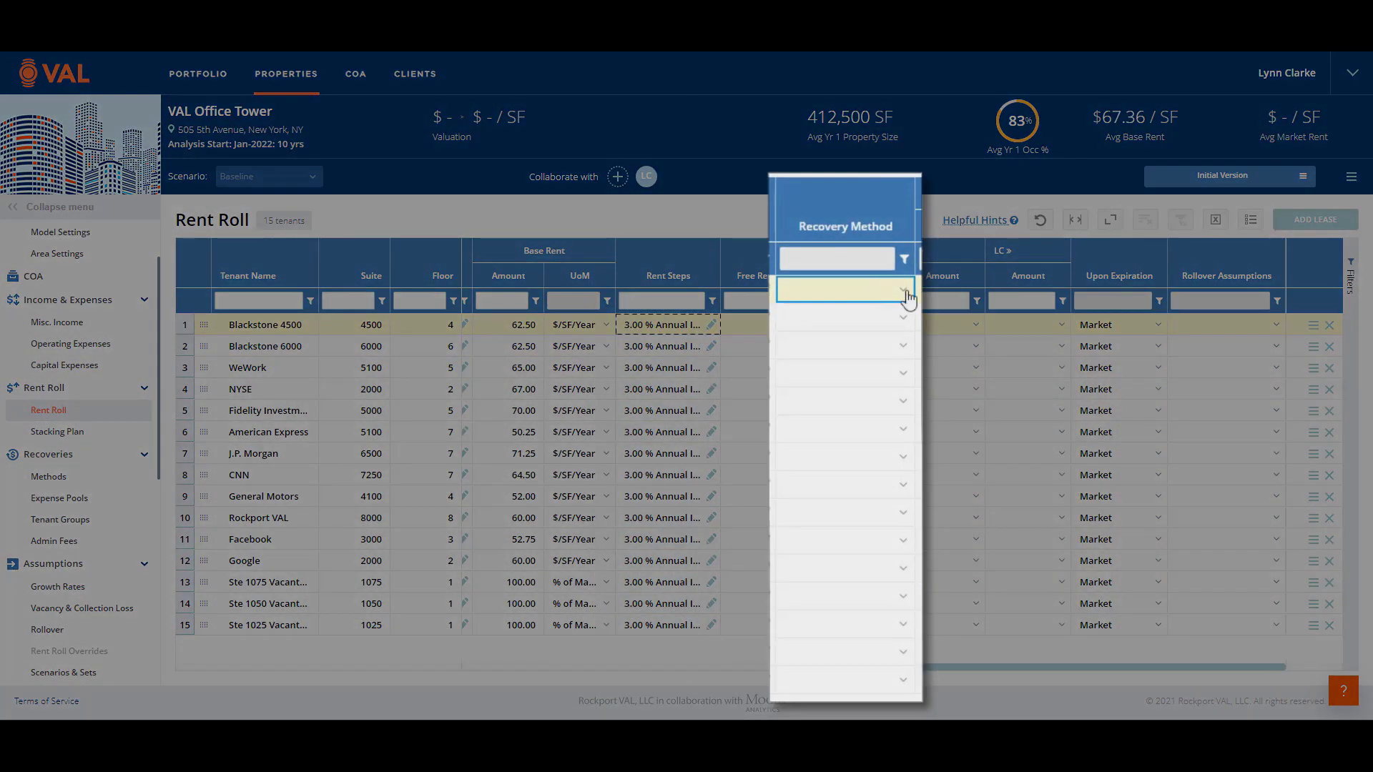
pyautogui.click(905, 293)
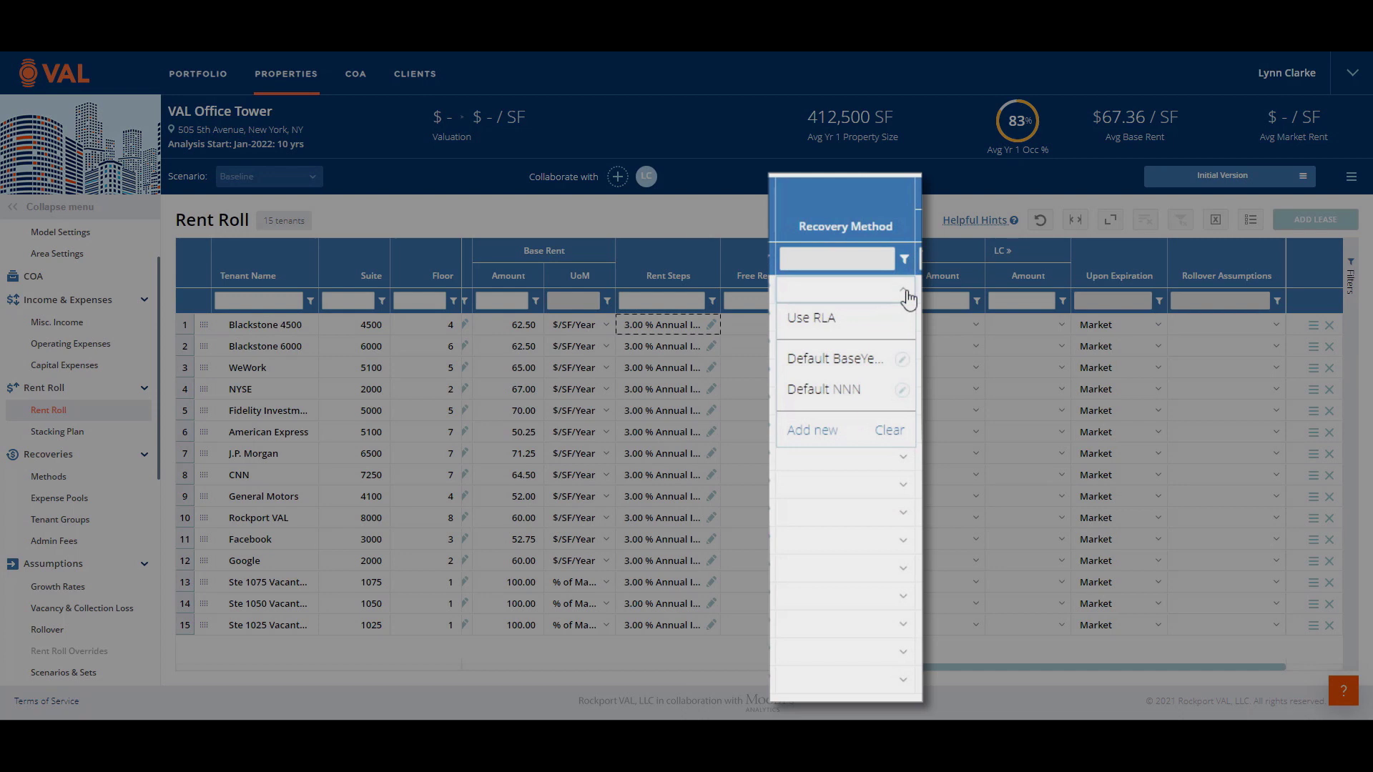
pyautogui.click(906, 296)
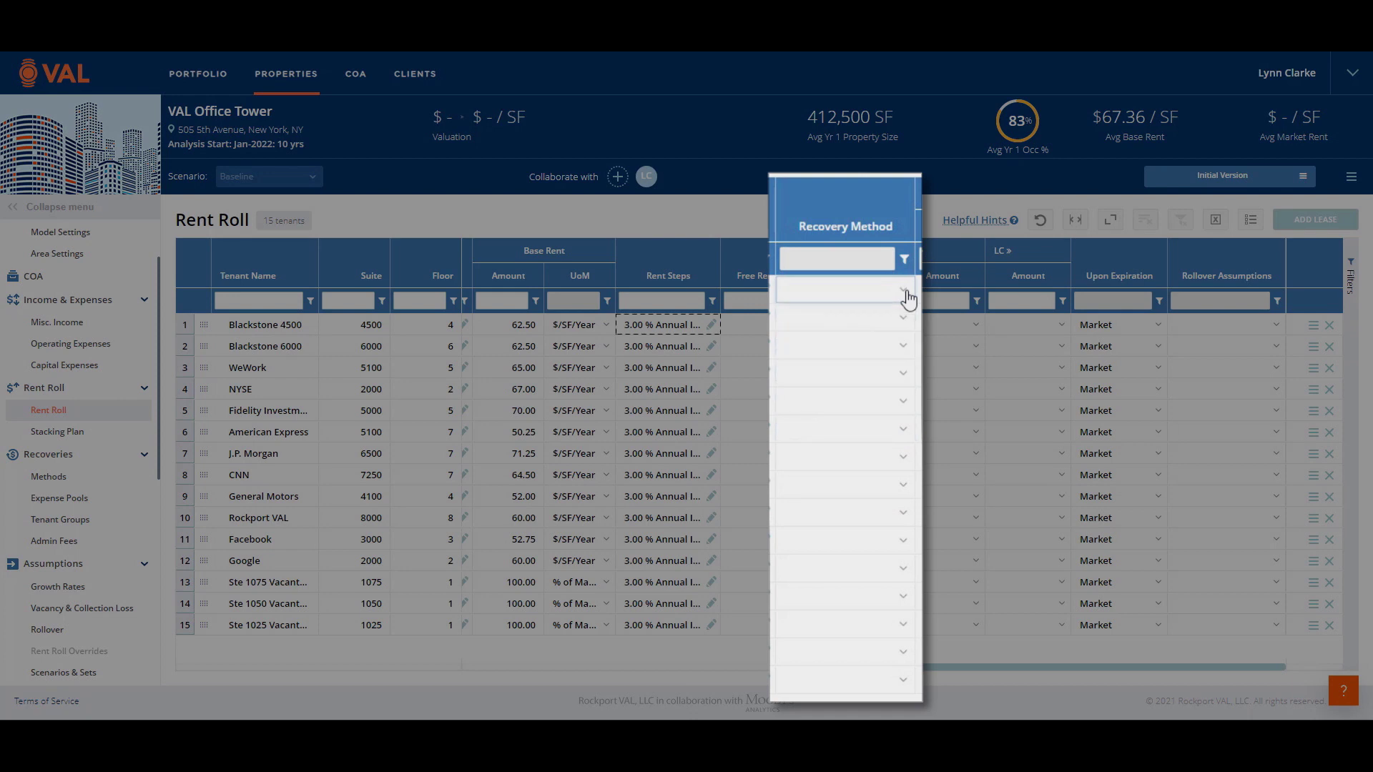
pyautogui.click(905, 348)
pyautogui.click(827, 451)
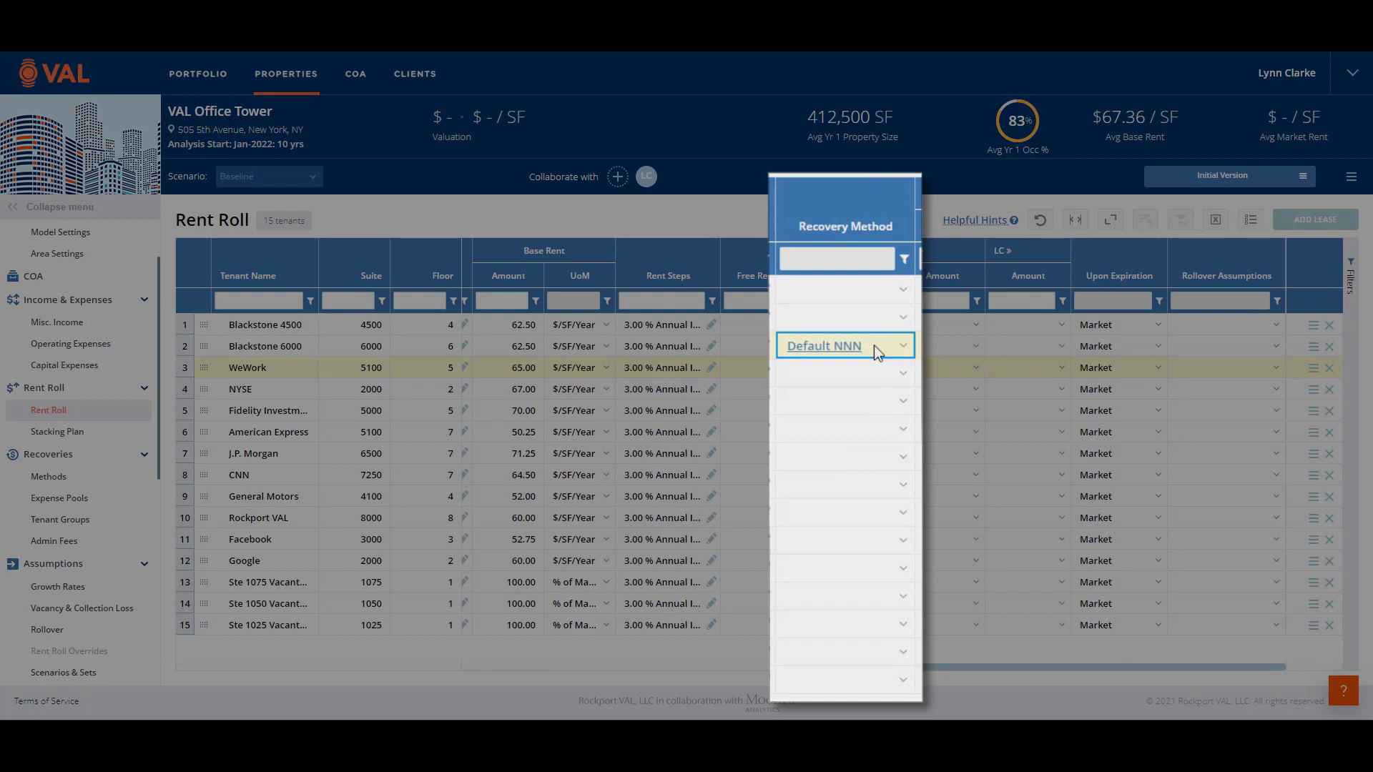
pyautogui.hotkey('ctrl', 'c')
pyautogui.moveTo(842, 376); pyautogui.dragTo(861, 639)
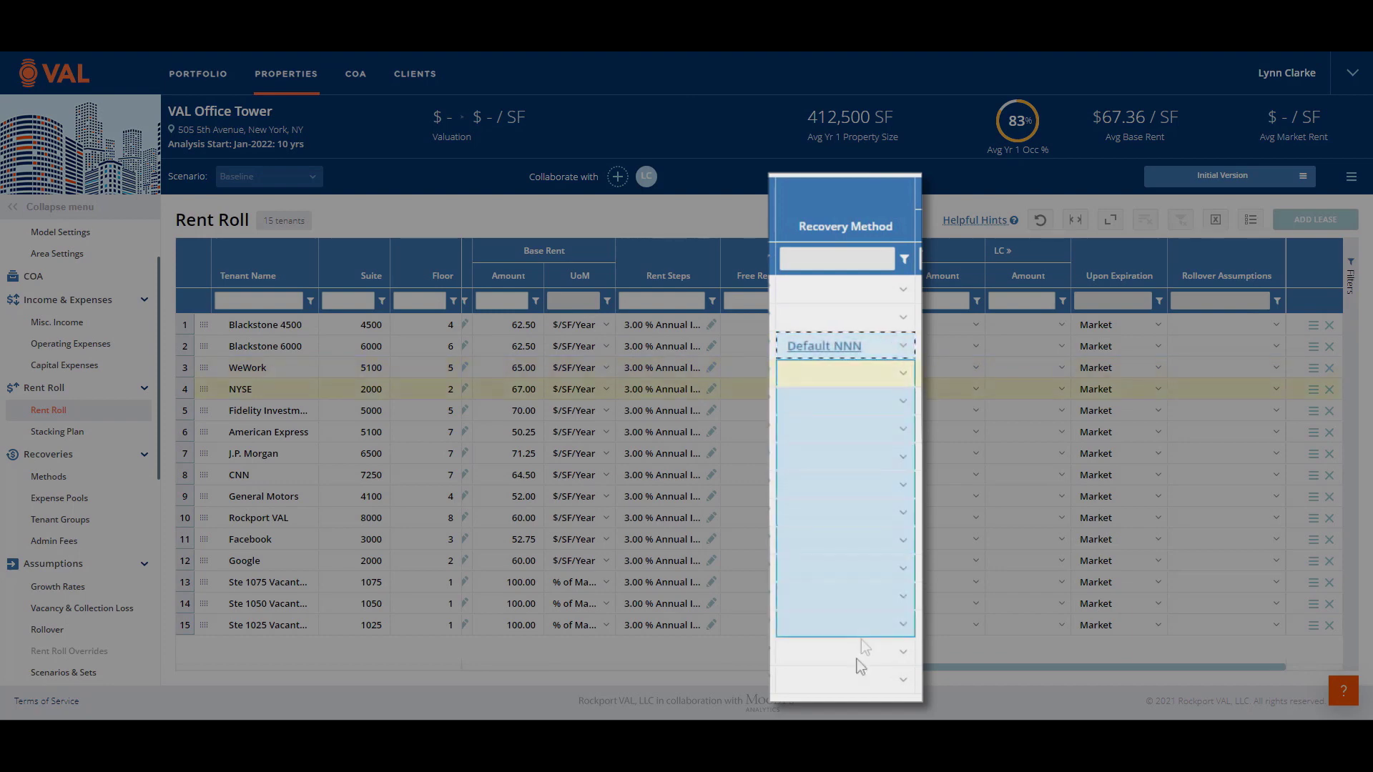
pyautogui.hotkey('ctrl', 'v')
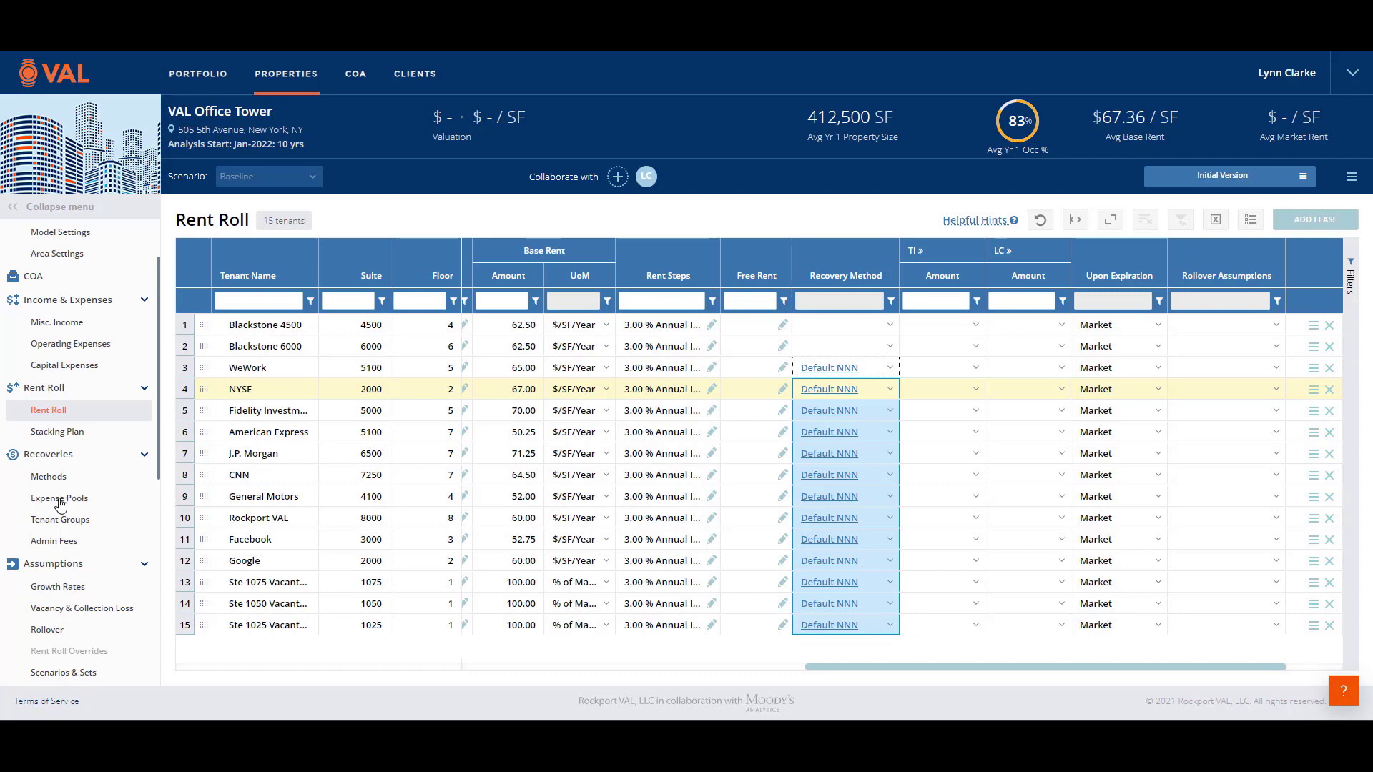
# Step: Create an expense pool named CAM including every expense except Property Taxes
pyautogui.click(60, 503)
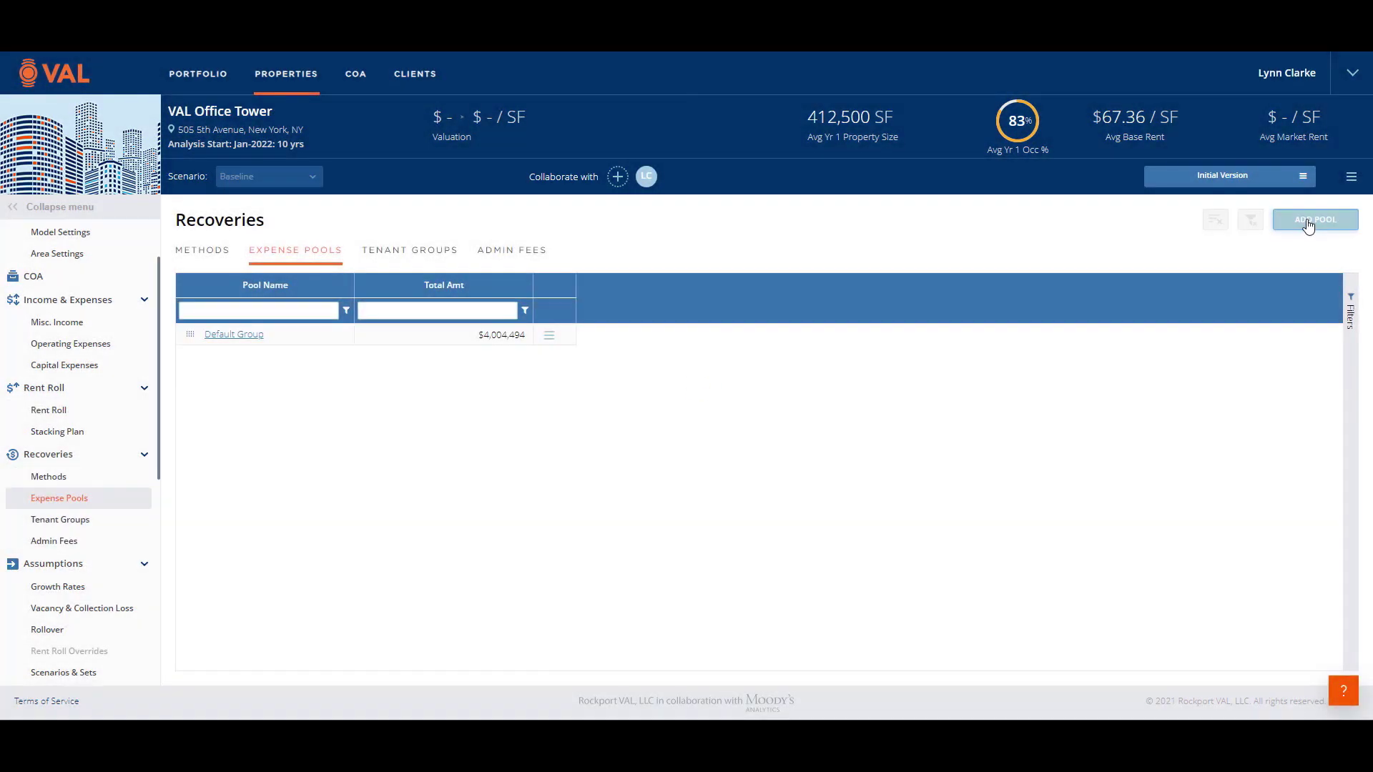
pyautogui.click(1311, 221)
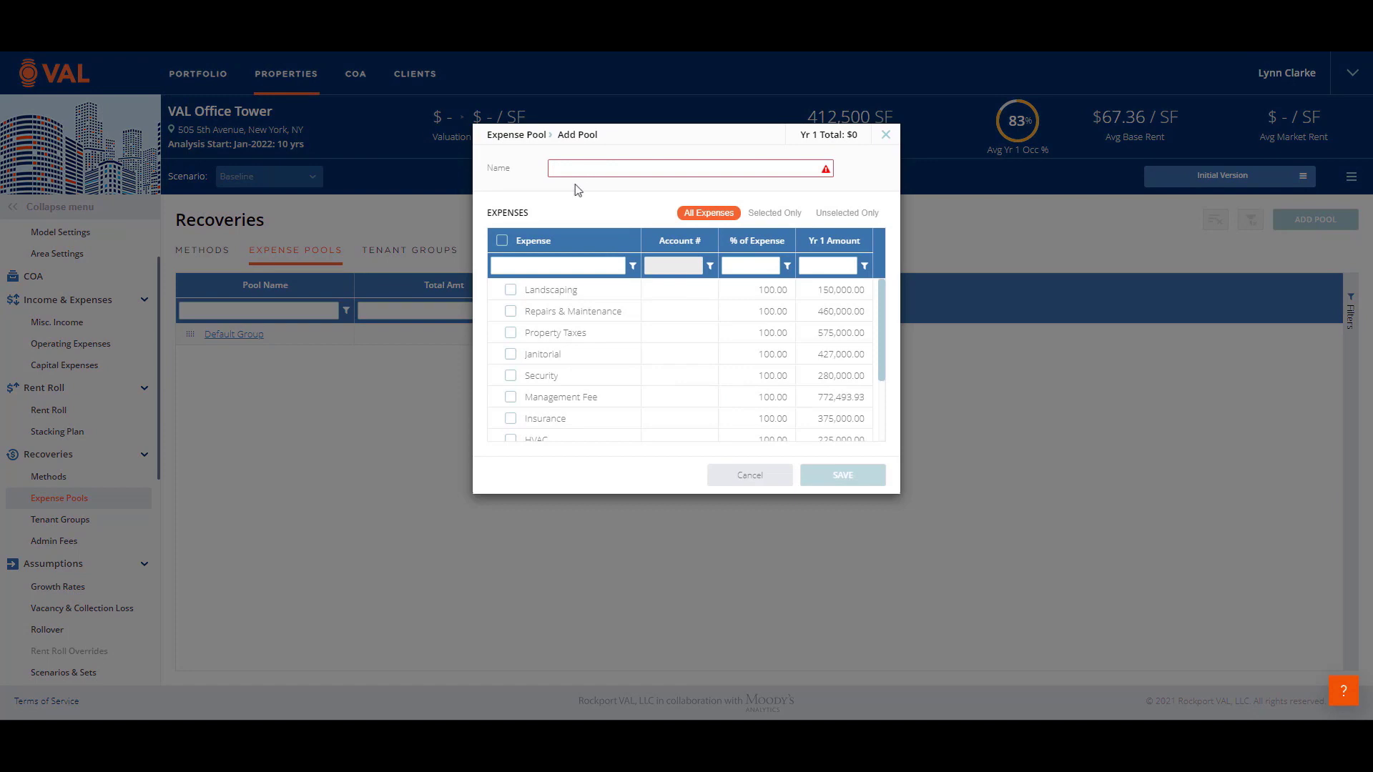
pyautogui.write('CAM')
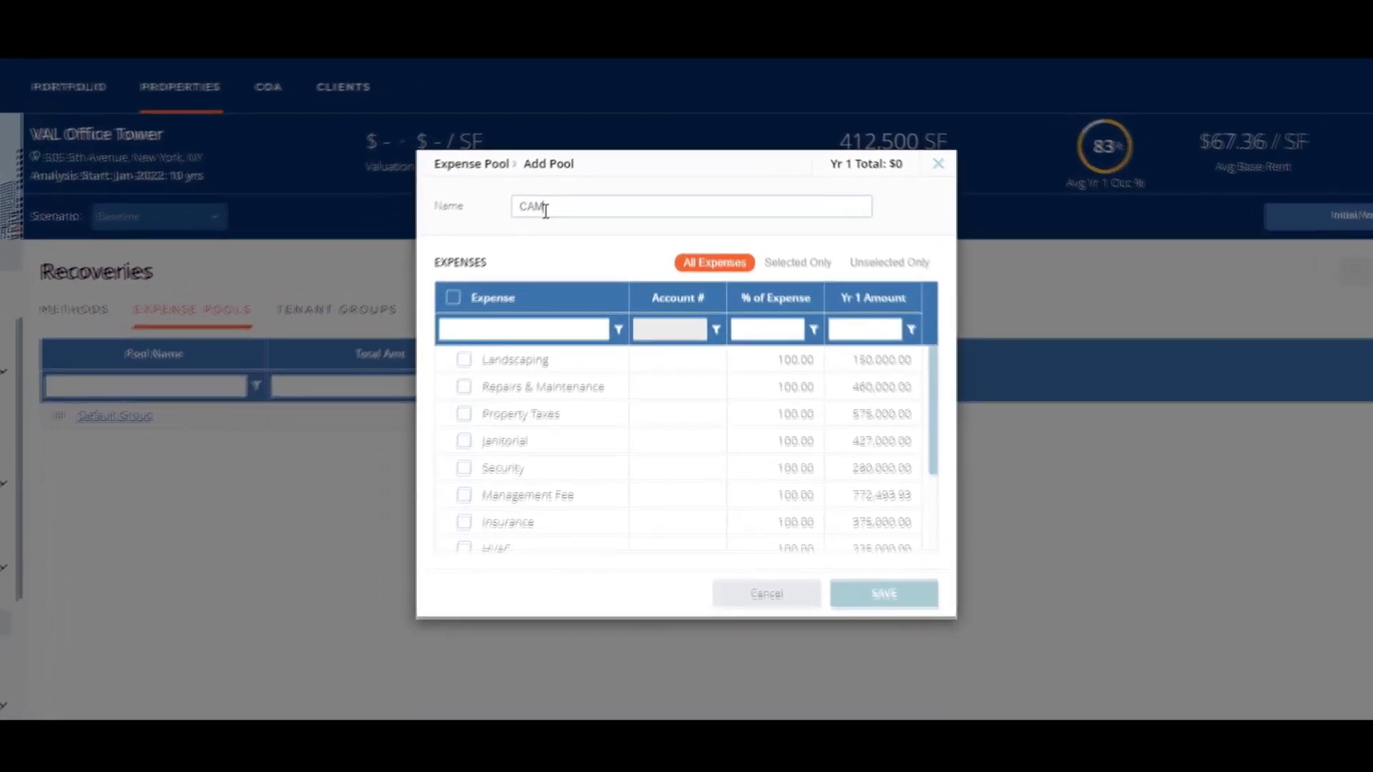
pyautogui.click(440, 313)
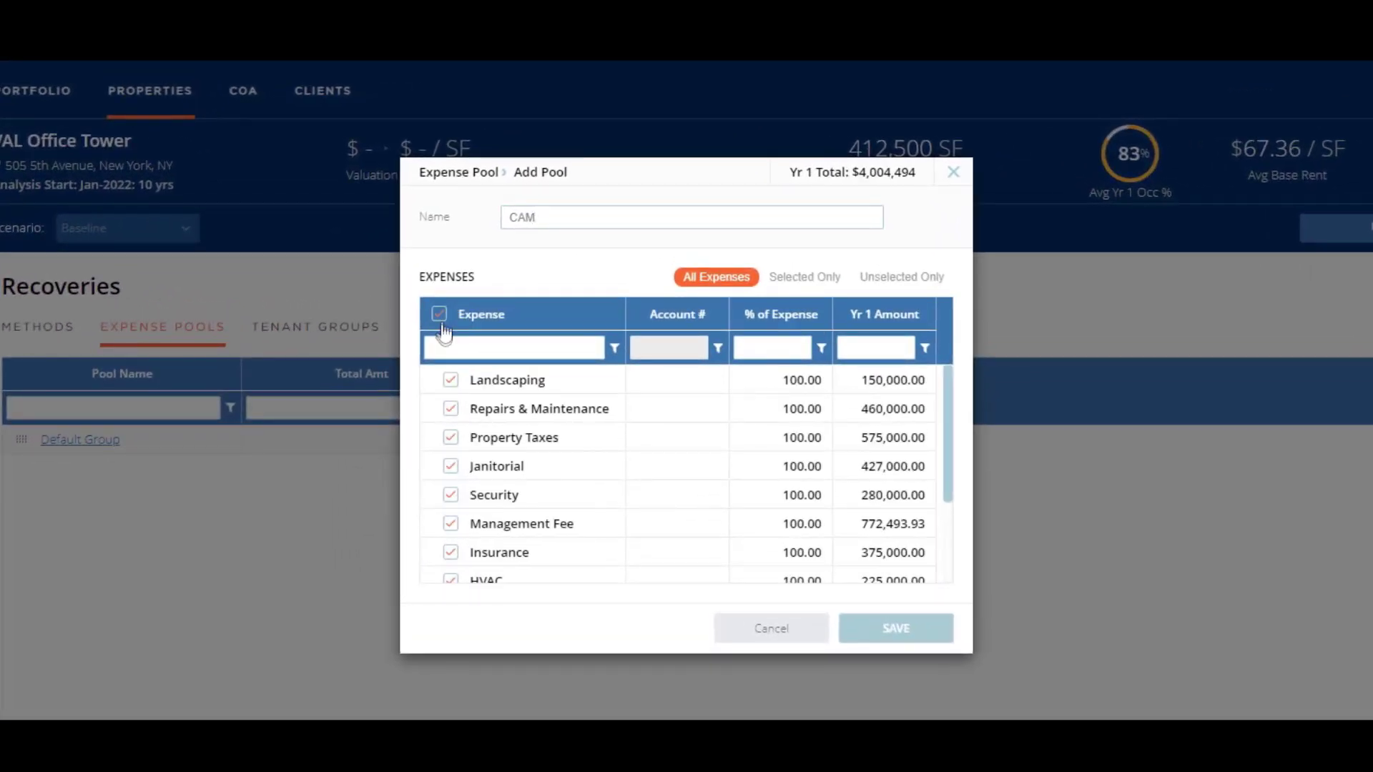
pyautogui.click(450, 437)
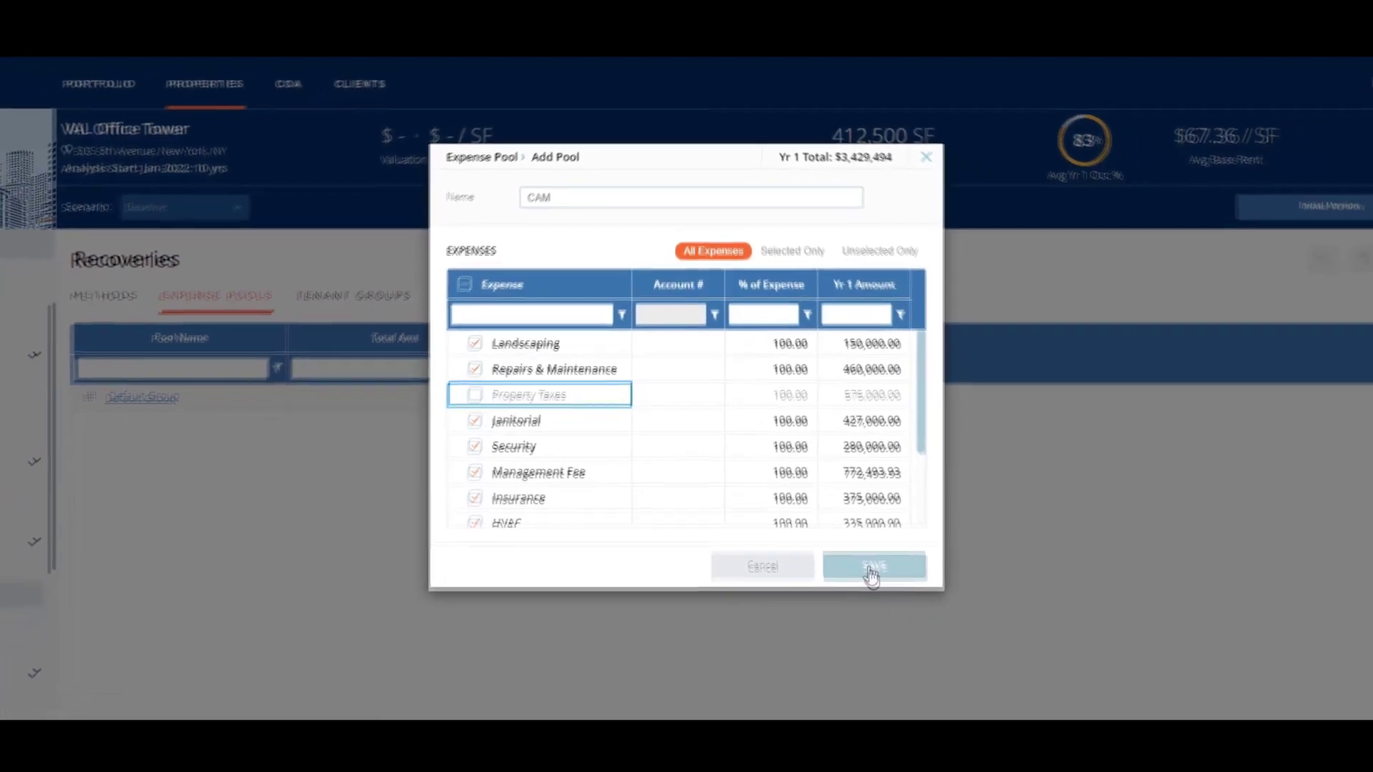
pyautogui.click(892, 635)
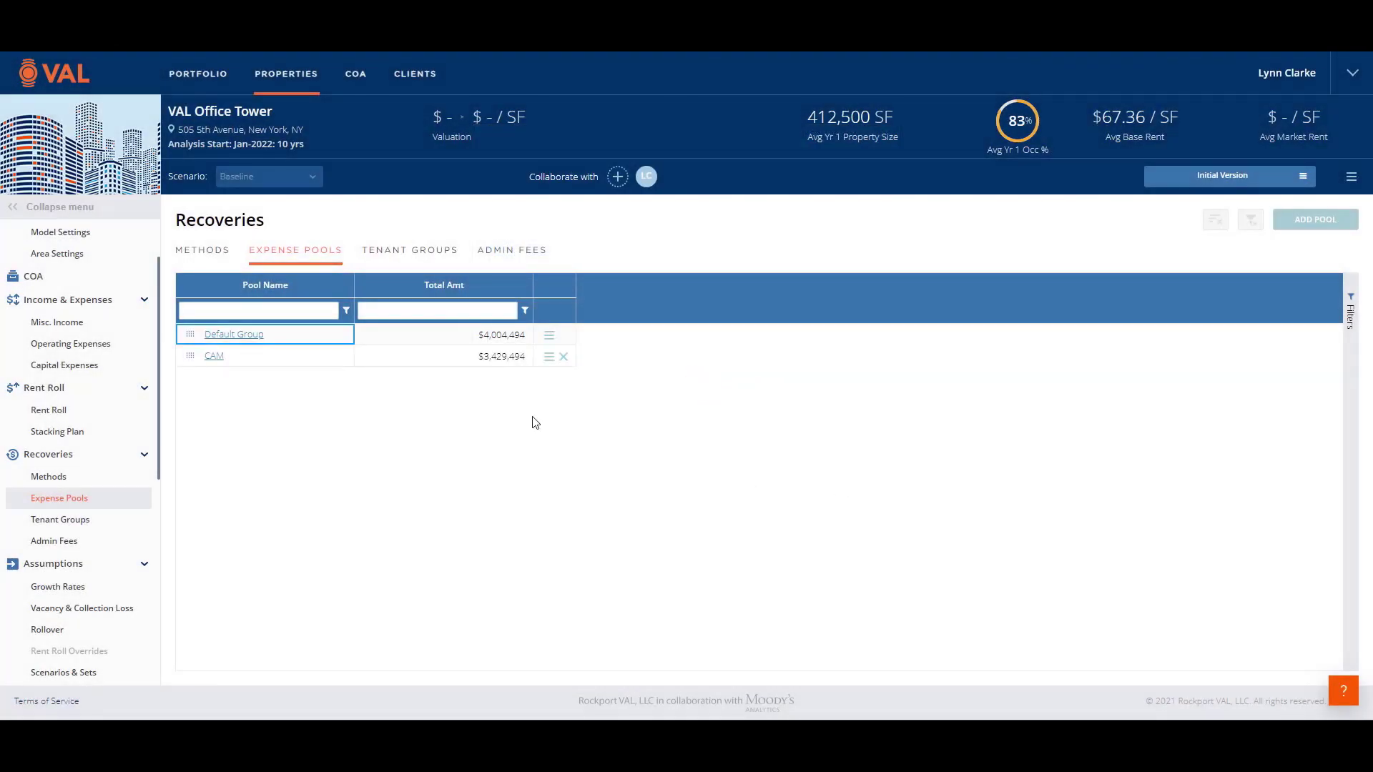
# Step: Create a recovery method named Blackstone recovering the CAM pool over a $3,000,000 base stop
pyautogui.click(209, 254)
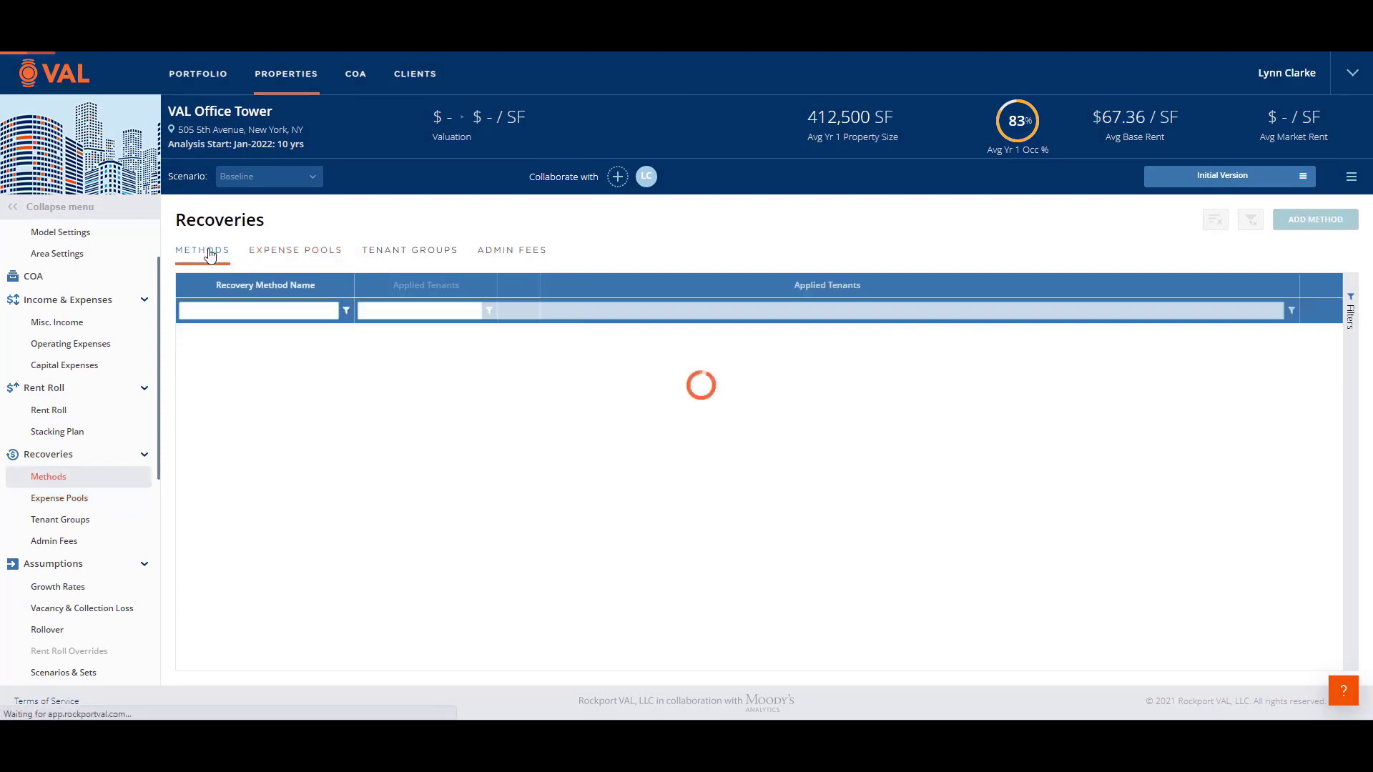
pyautogui.click(1301, 230)
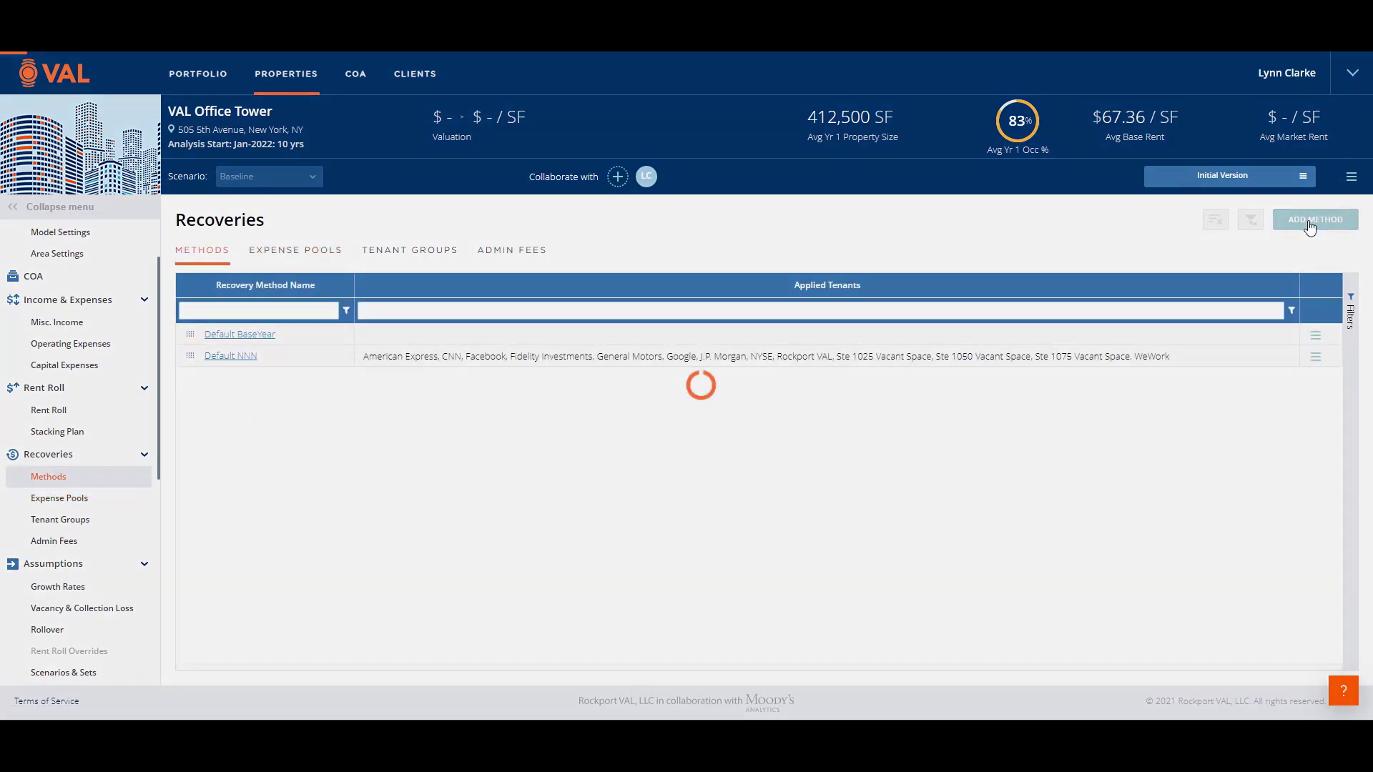
pyautogui.moveTo(693, 171); pyautogui.dragTo(373, 163)
pyautogui.write('Blackstone')
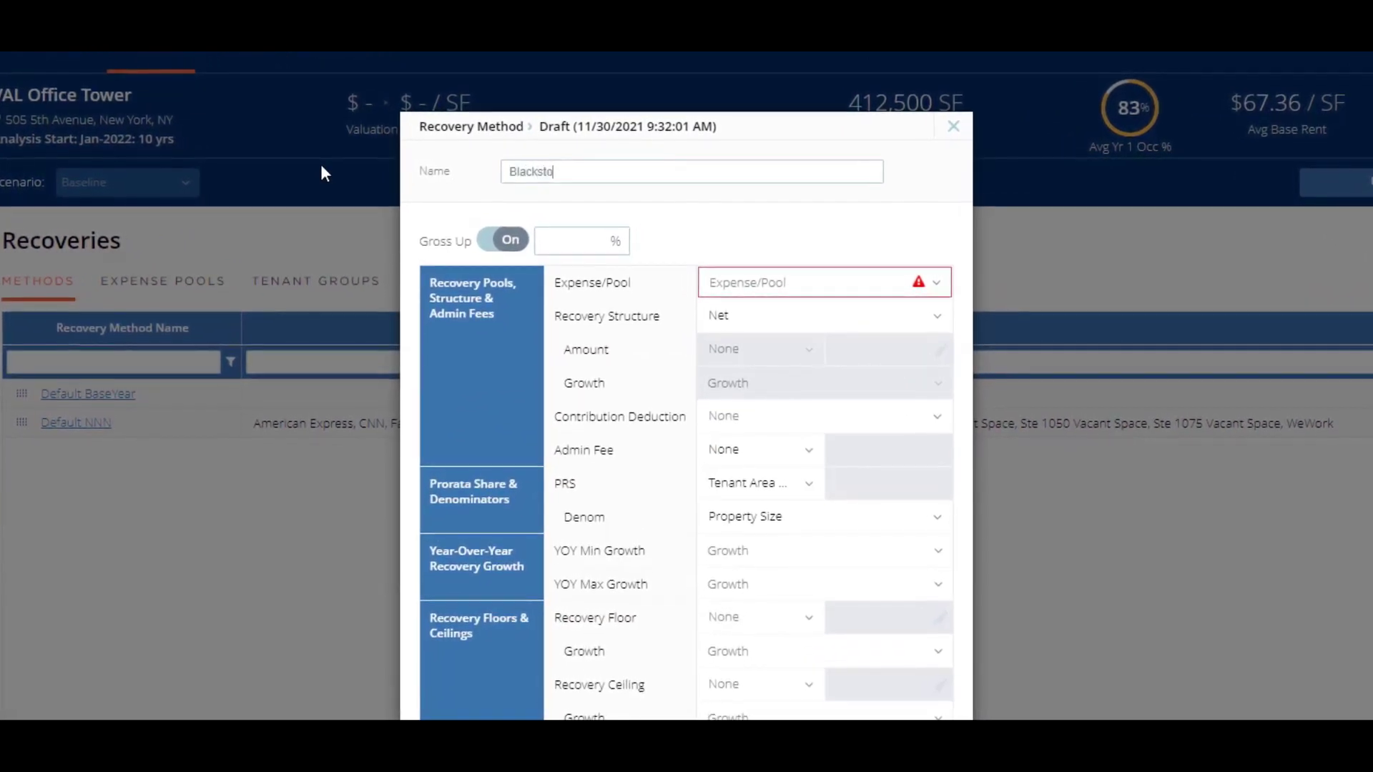
pyautogui.click(937, 284)
pyautogui.click(802, 365)
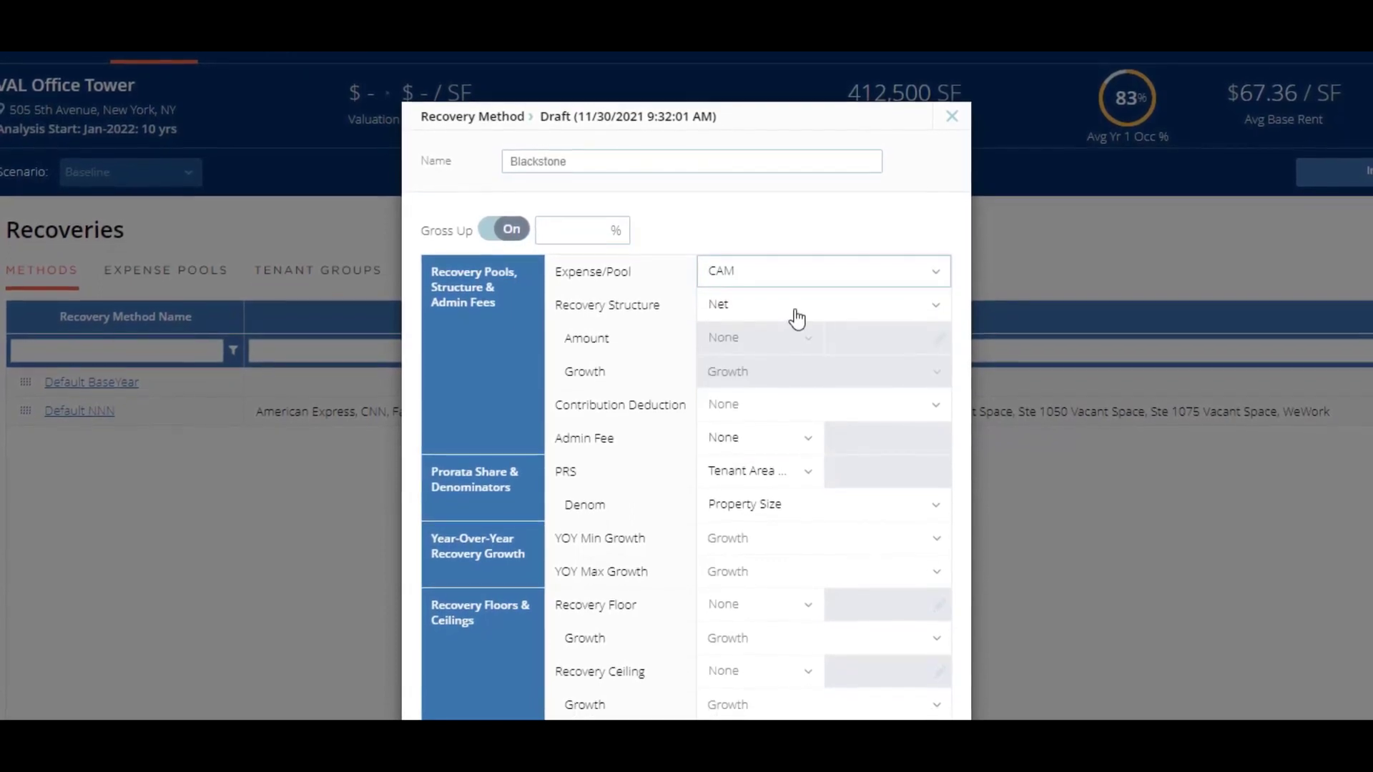
pyautogui.click(792, 317)
pyautogui.click(752, 382)
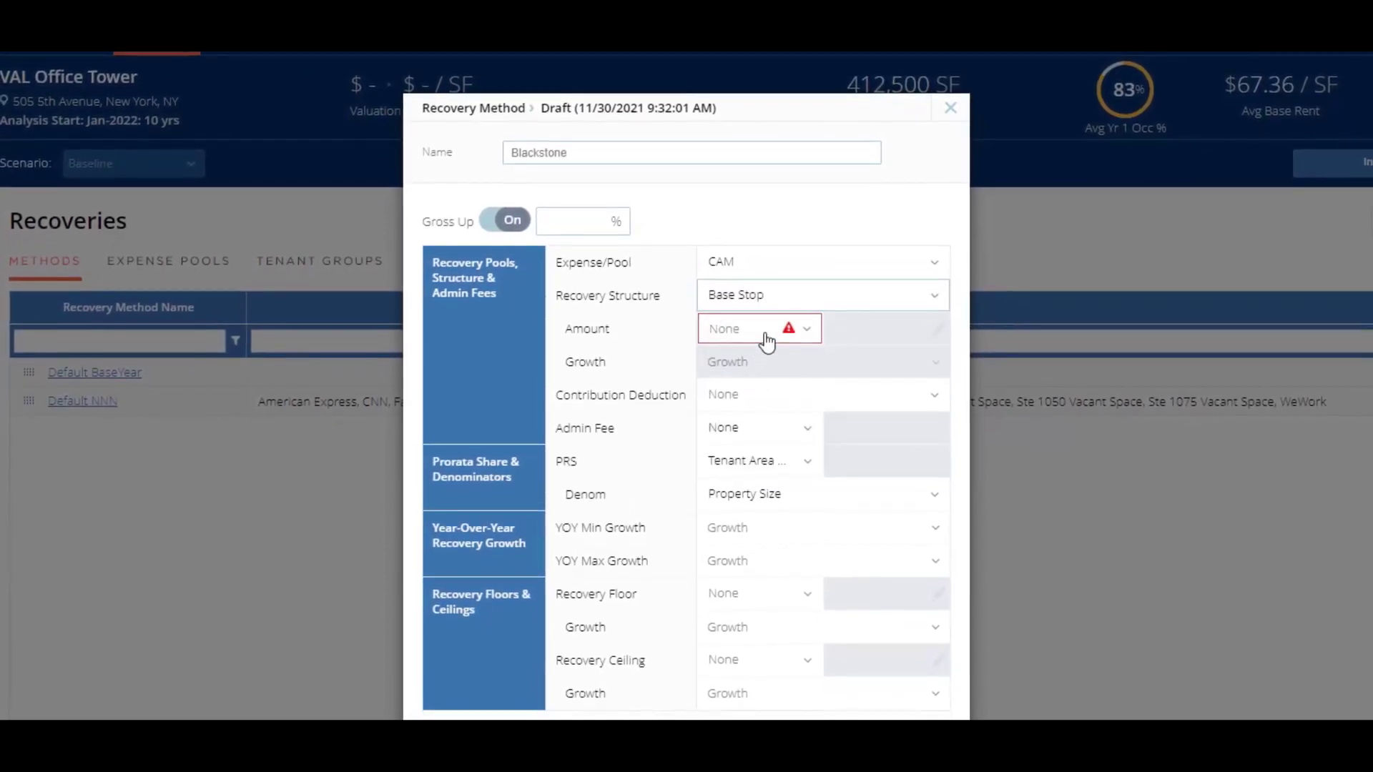
pyautogui.click(759, 331)
pyautogui.click(754, 373)
pyautogui.click(755, 365)
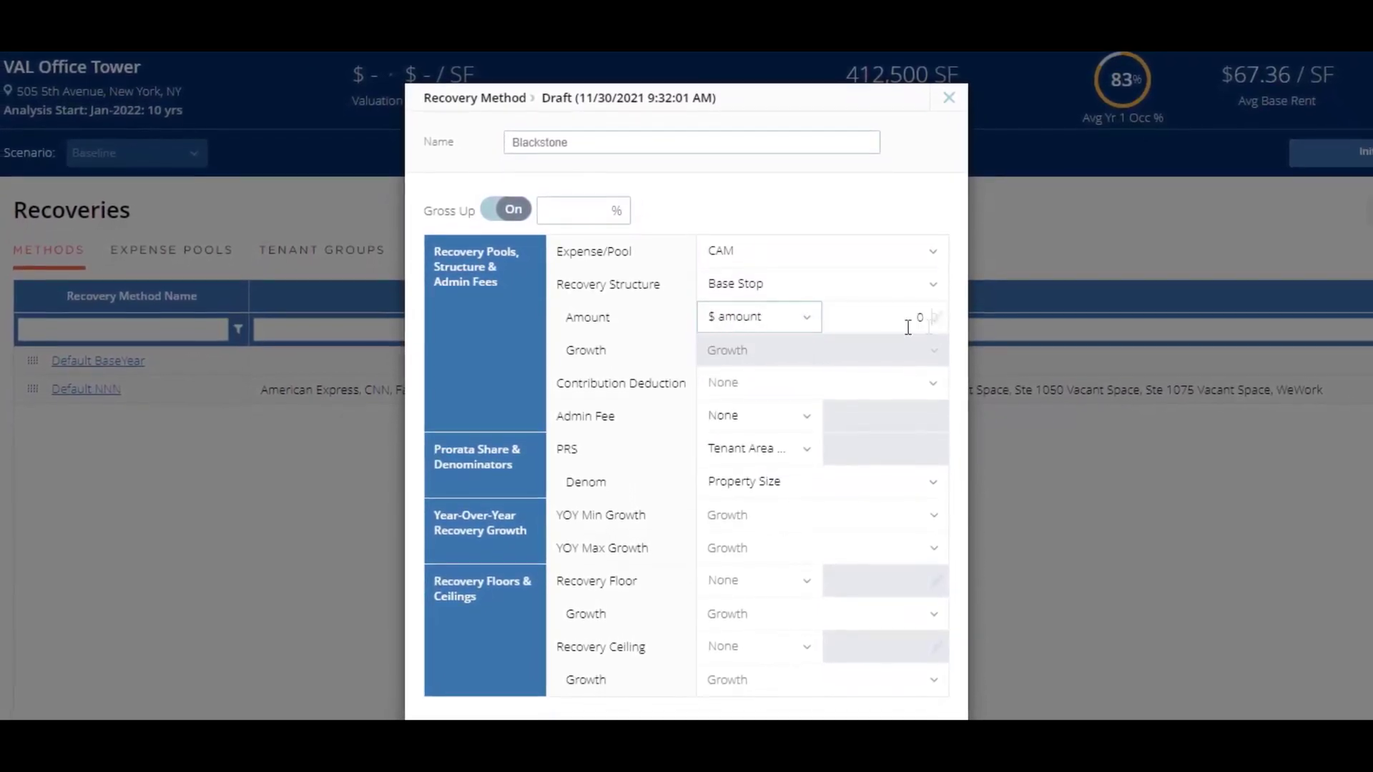
pyautogui.click(919, 319)
pyautogui.write('3000000')
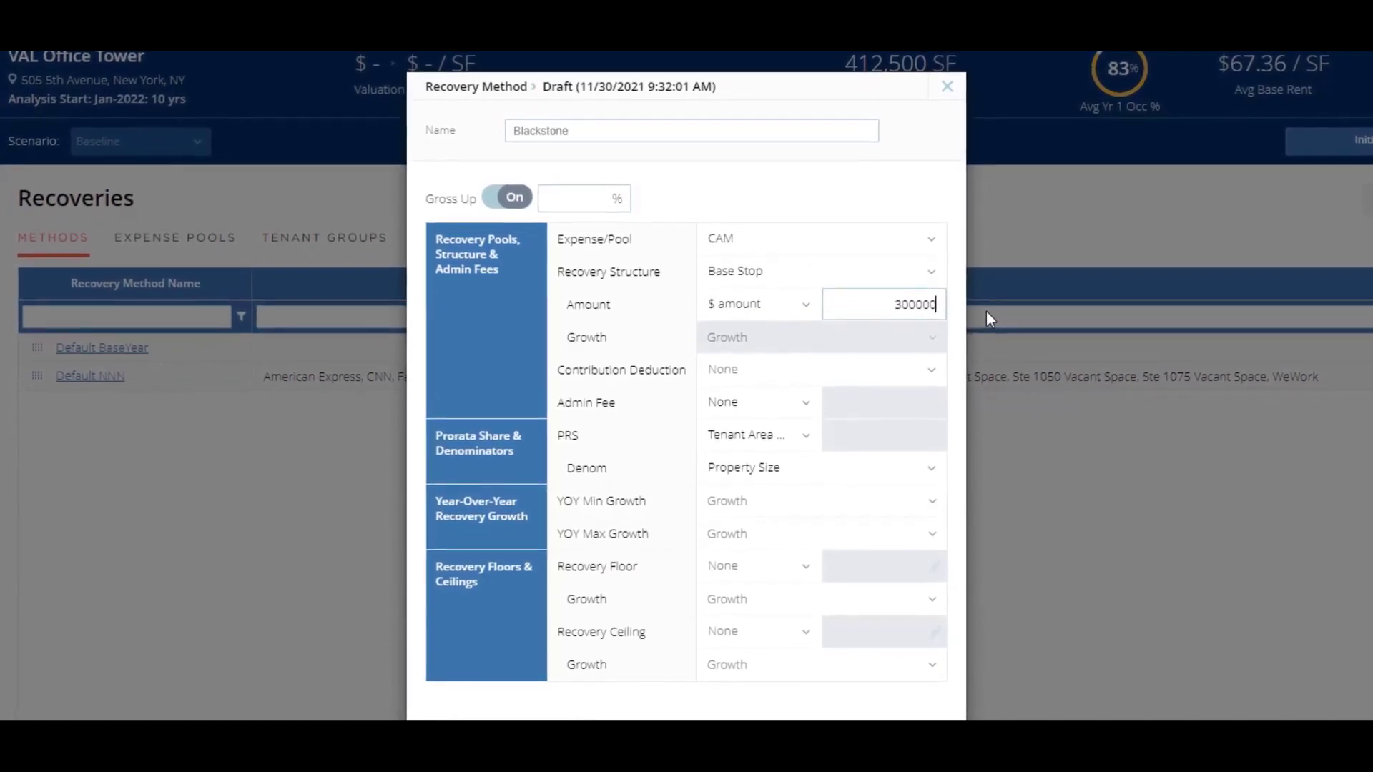
# Step: Add a 15% admin fee and a Property Taxes recovery, then save the method
pyautogui.click(790, 393)
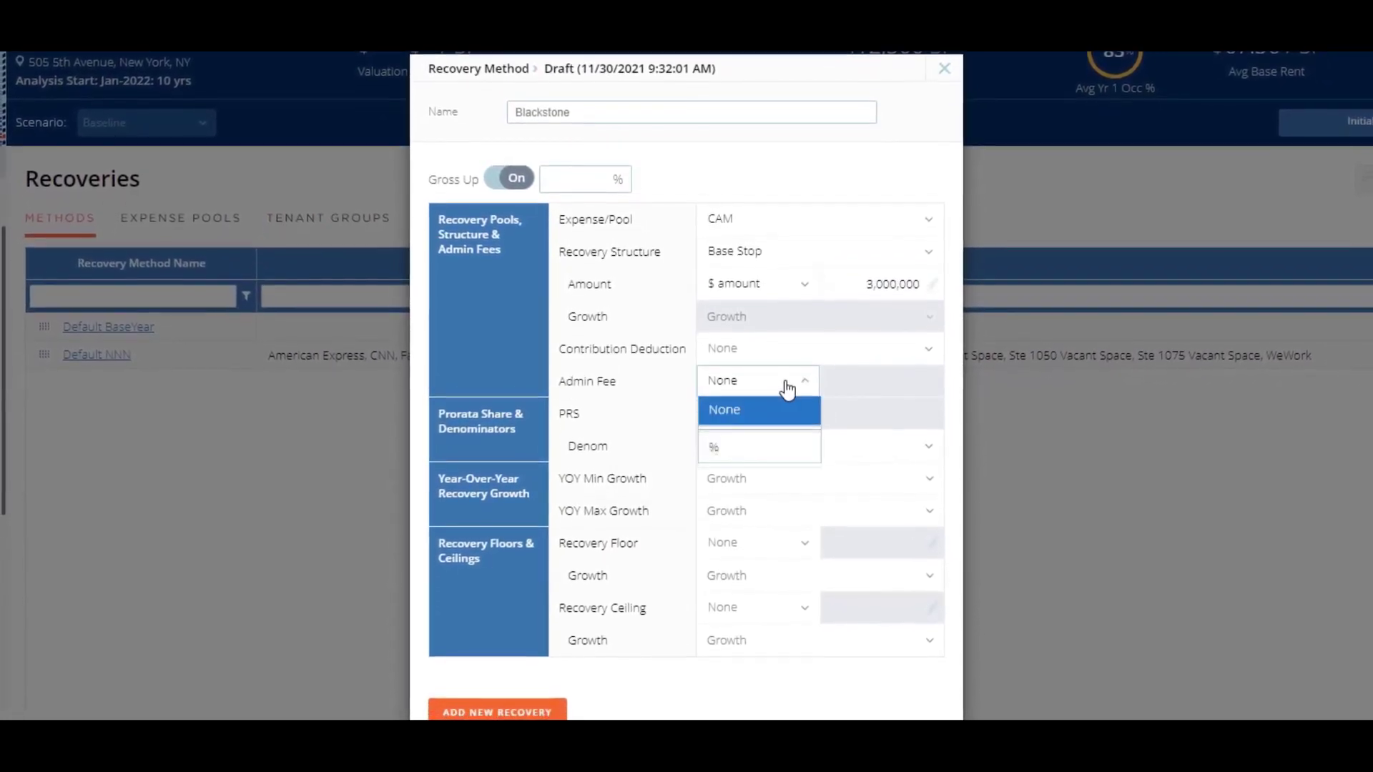
pyautogui.click(747, 447)
pyautogui.click(884, 364)
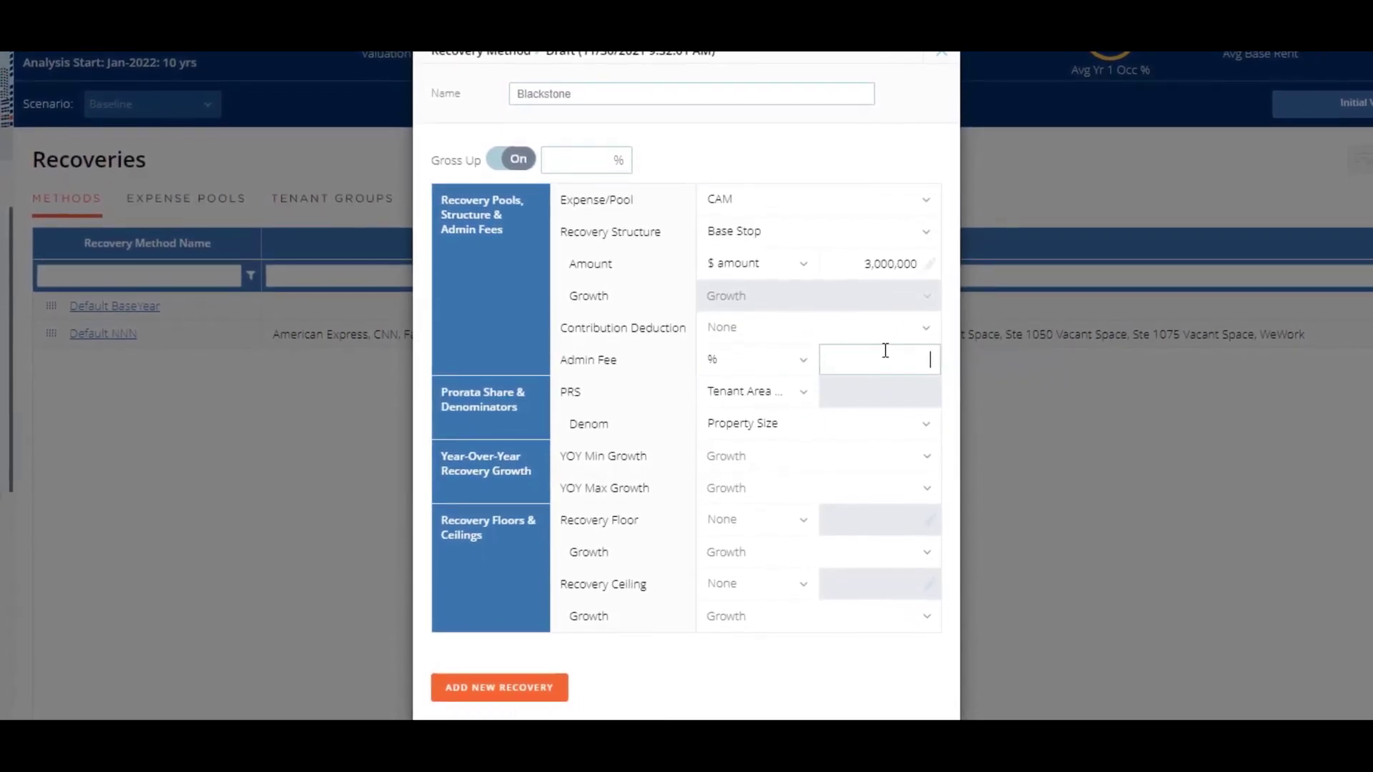
pyautogui.write('15')
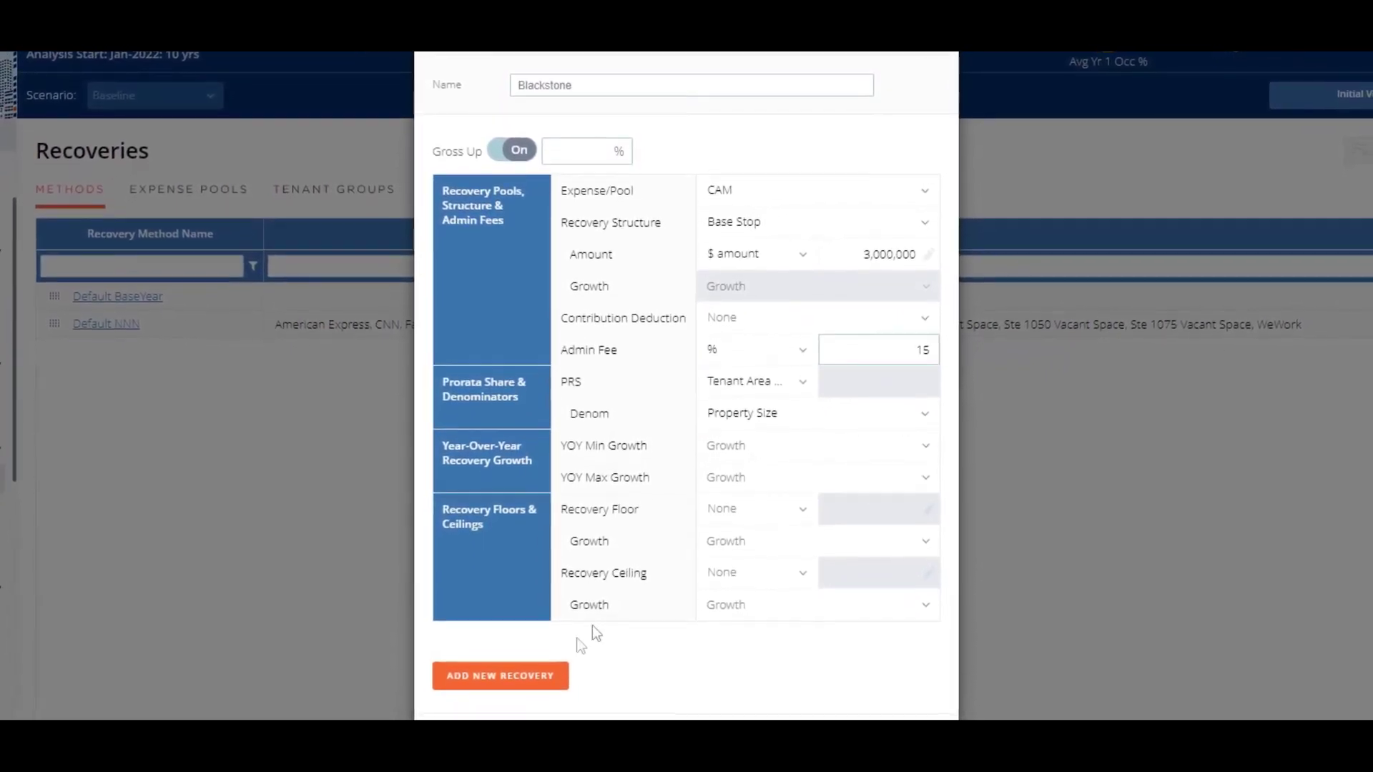
pyautogui.click(533, 678)
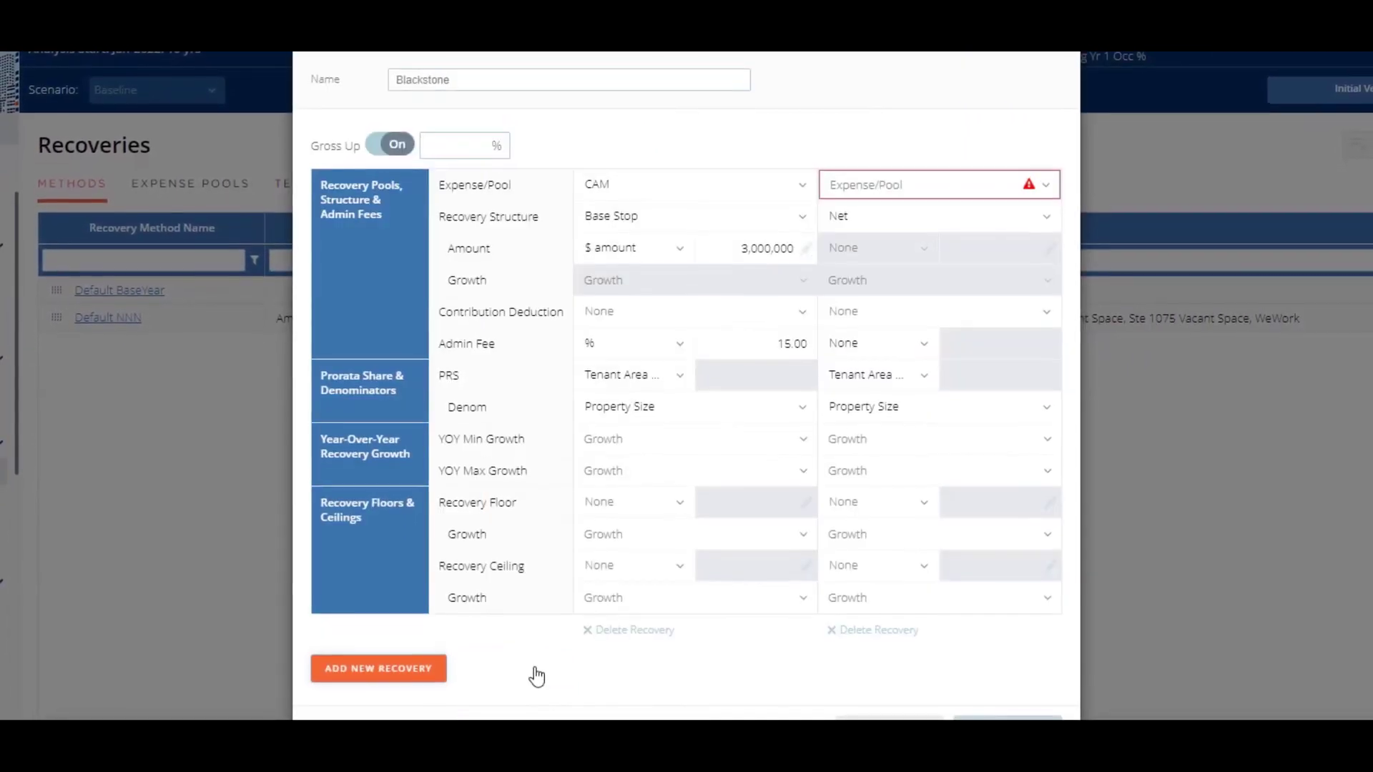
pyautogui.click(1044, 187)
pyautogui.click(984, 228)
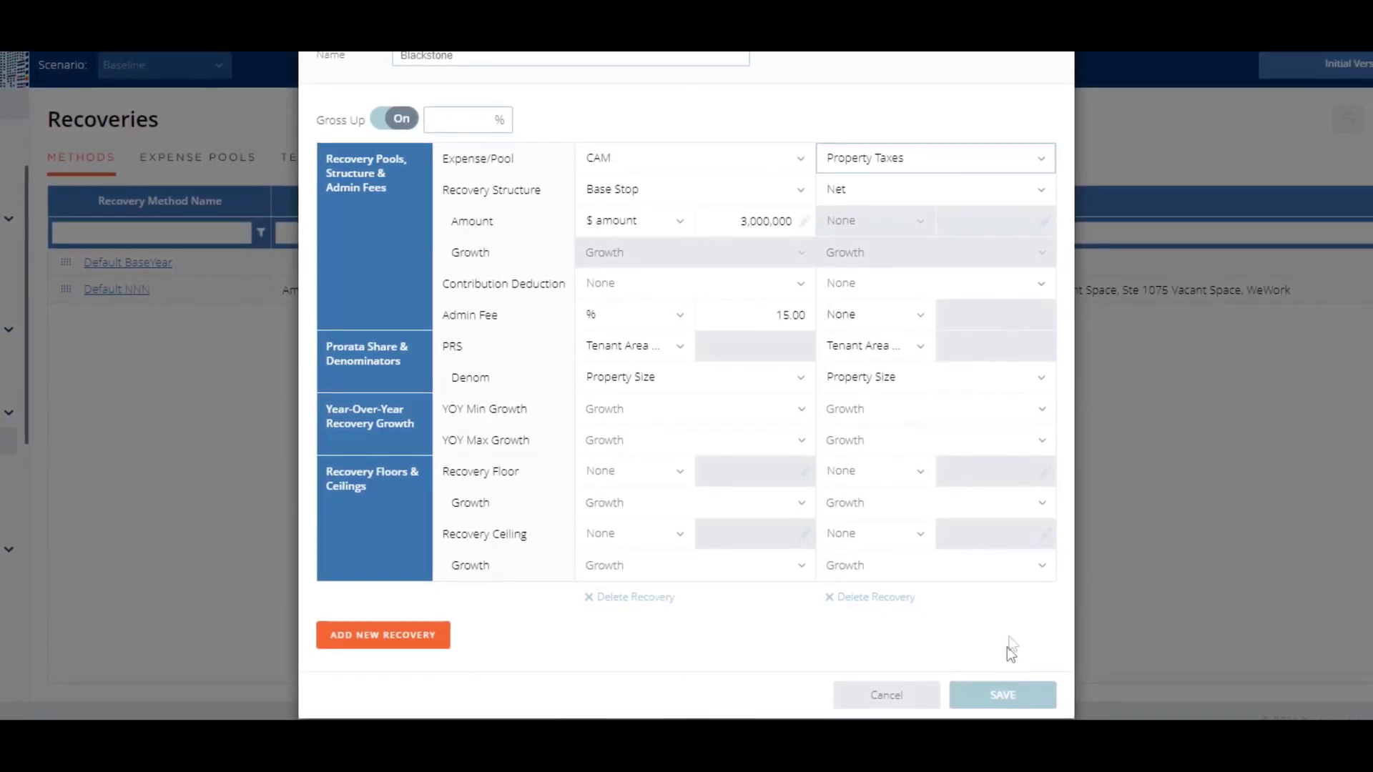
pyautogui.click(1002, 694)
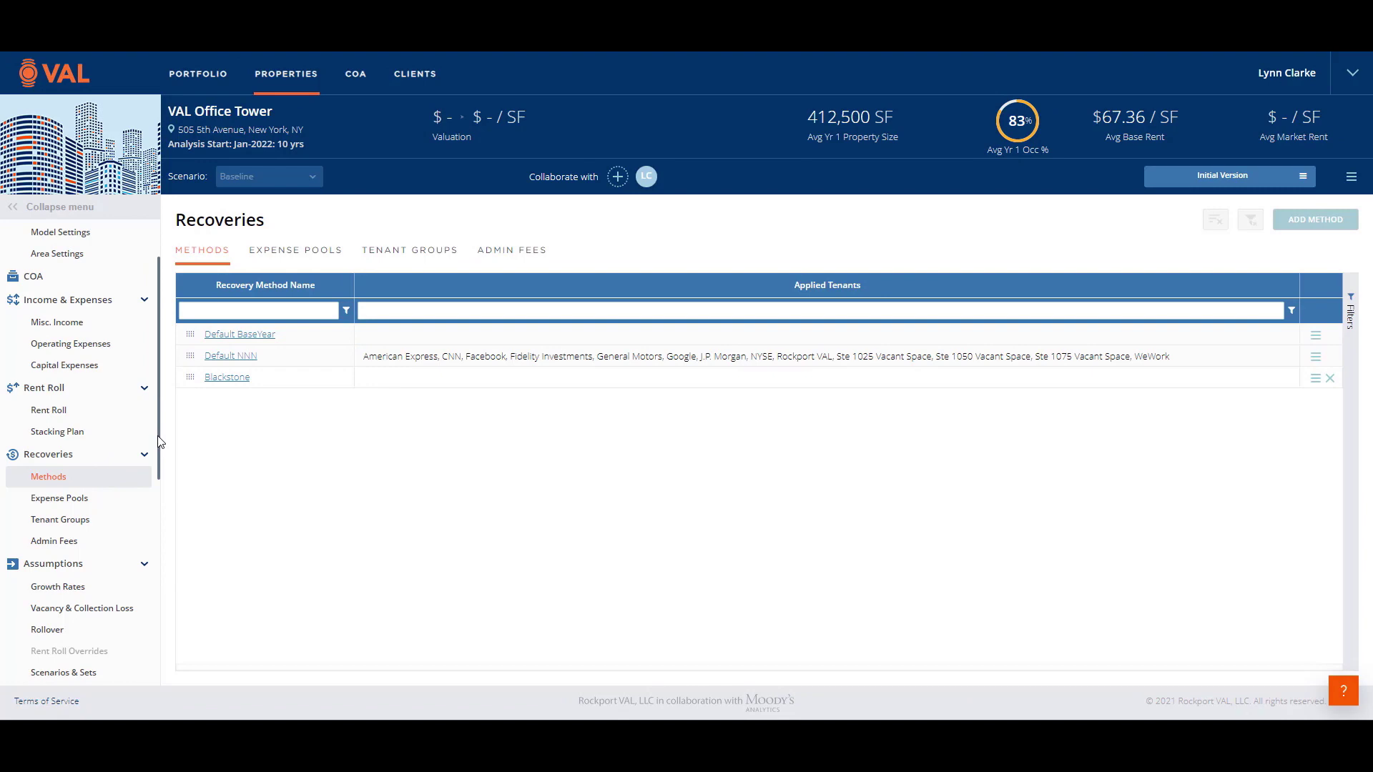
# Step: Set the Recovery Method of Blackstone 4500 and Blackstone 6000 to Blackstone
pyautogui.click(55, 412)
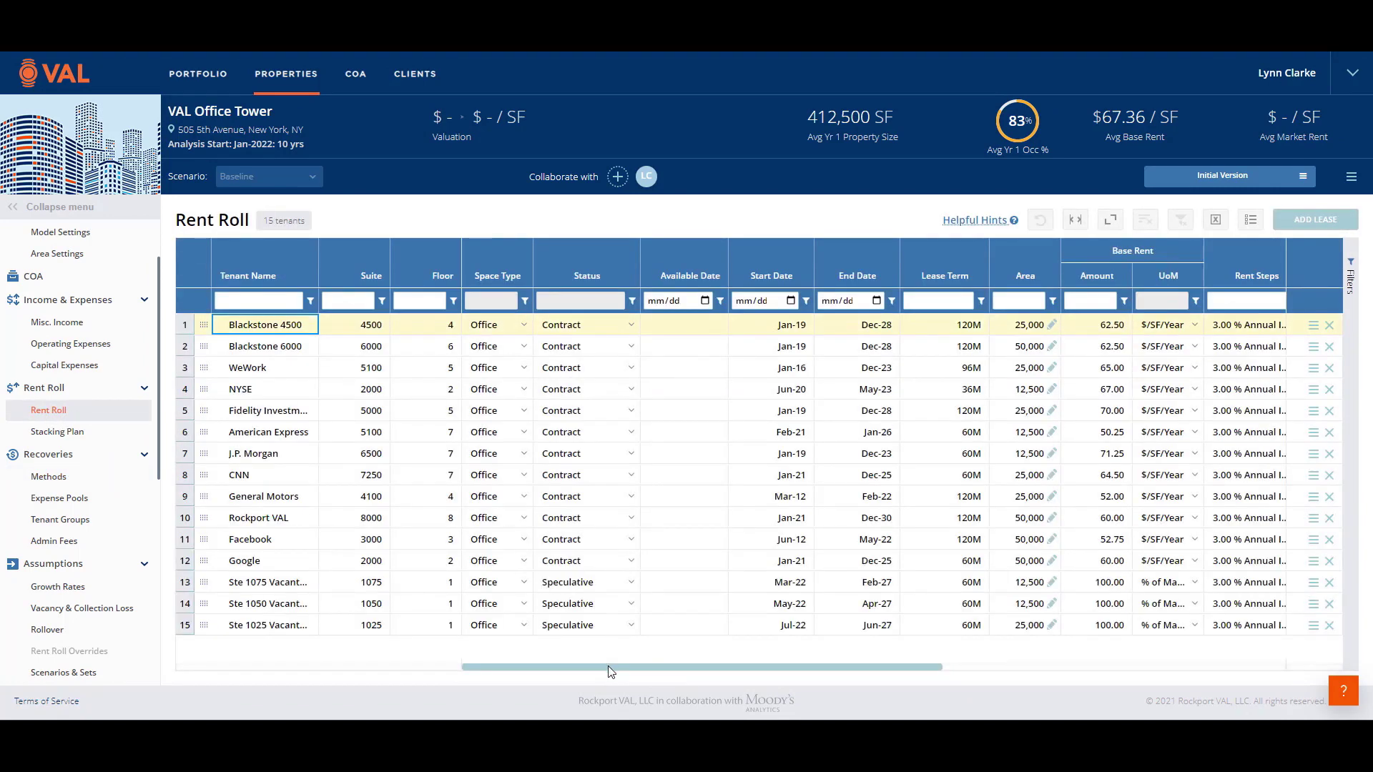
pyautogui.moveTo(607, 667); pyautogui.dragTo(1129, 627)
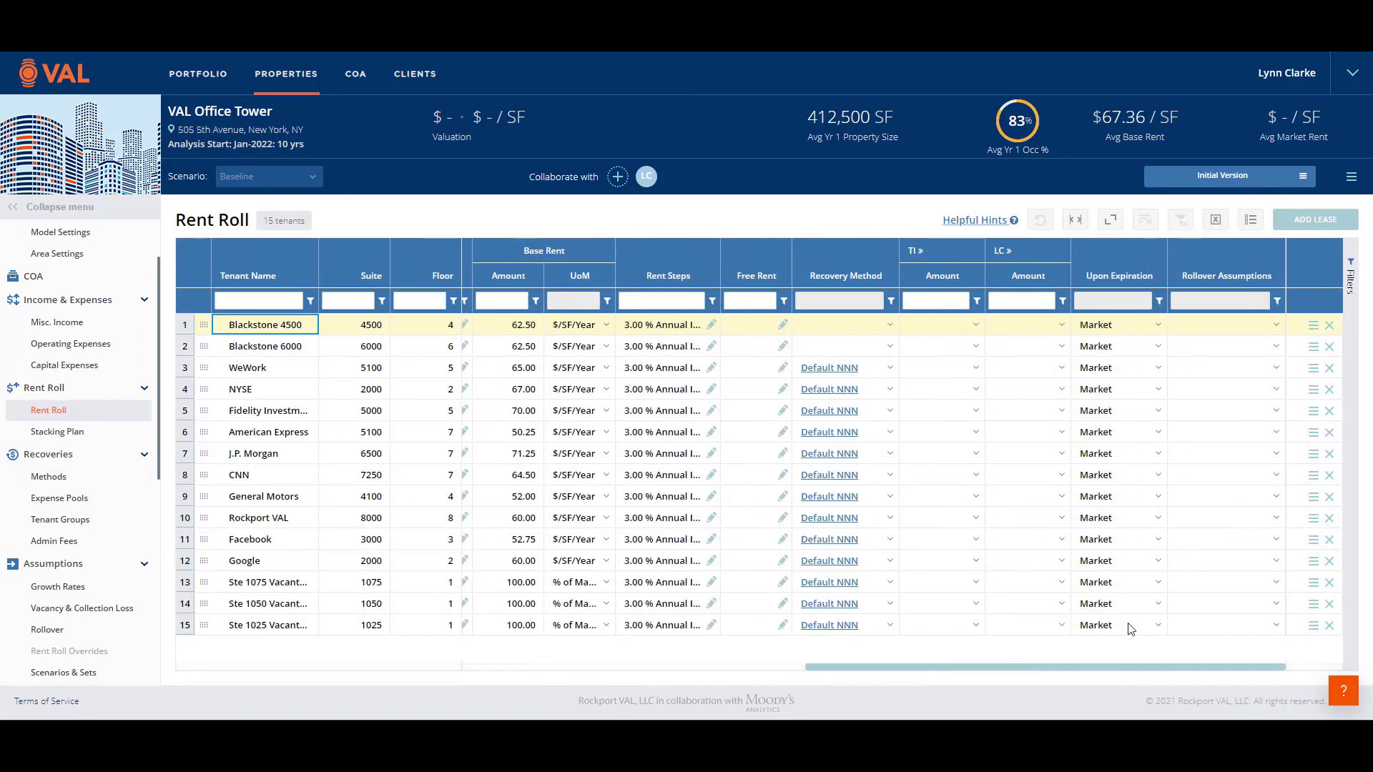
pyautogui.click(892, 329)
pyautogui.click(829, 425)
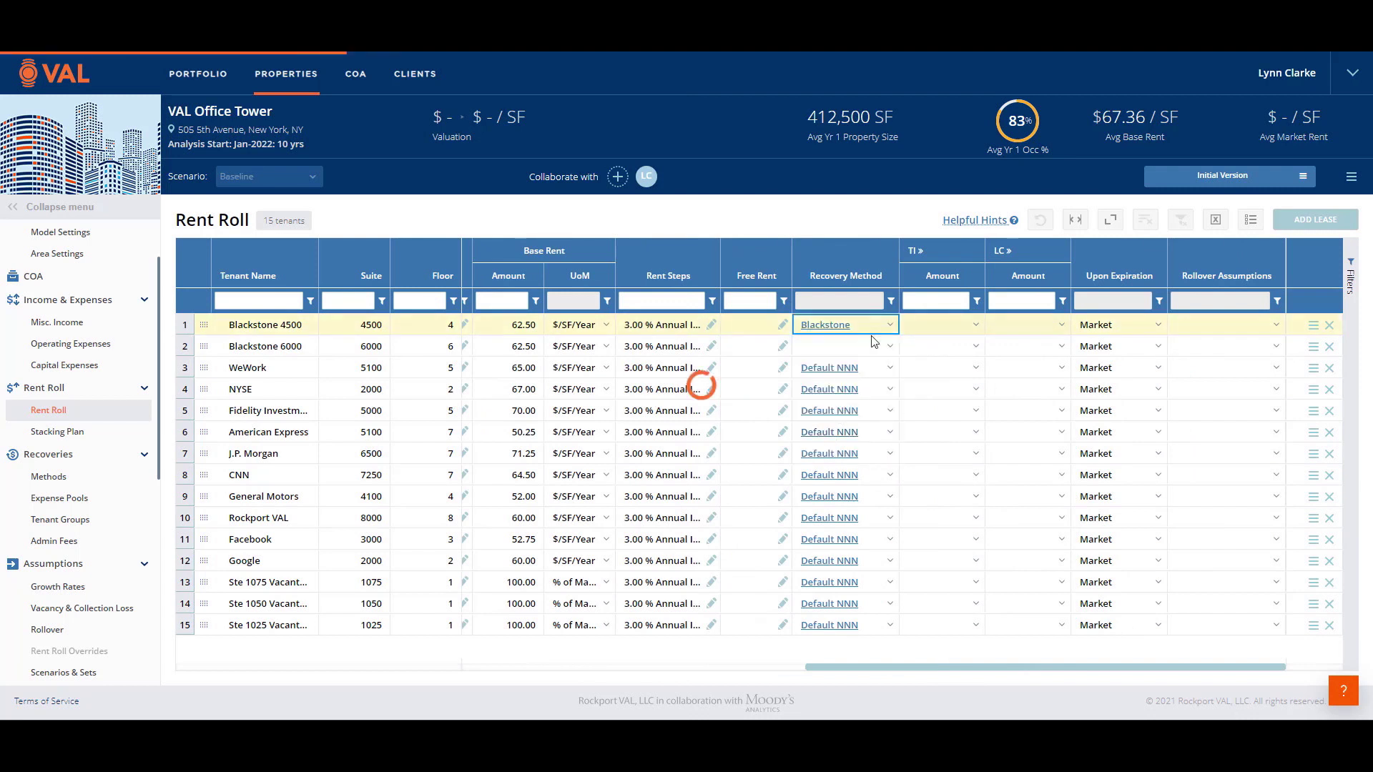
pyautogui.click(891, 347)
pyautogui.click(848, 445)
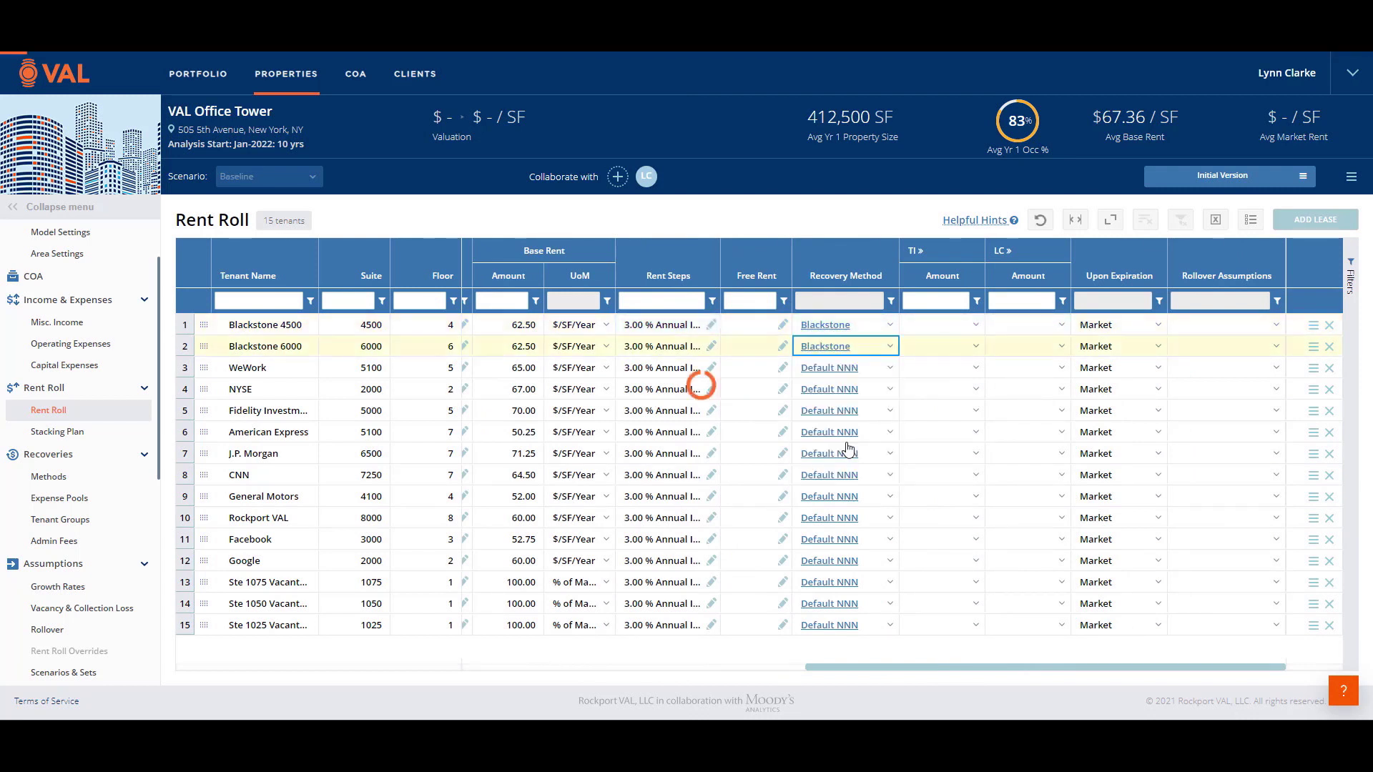
pyautogui.scroll(-1, 155, 503)
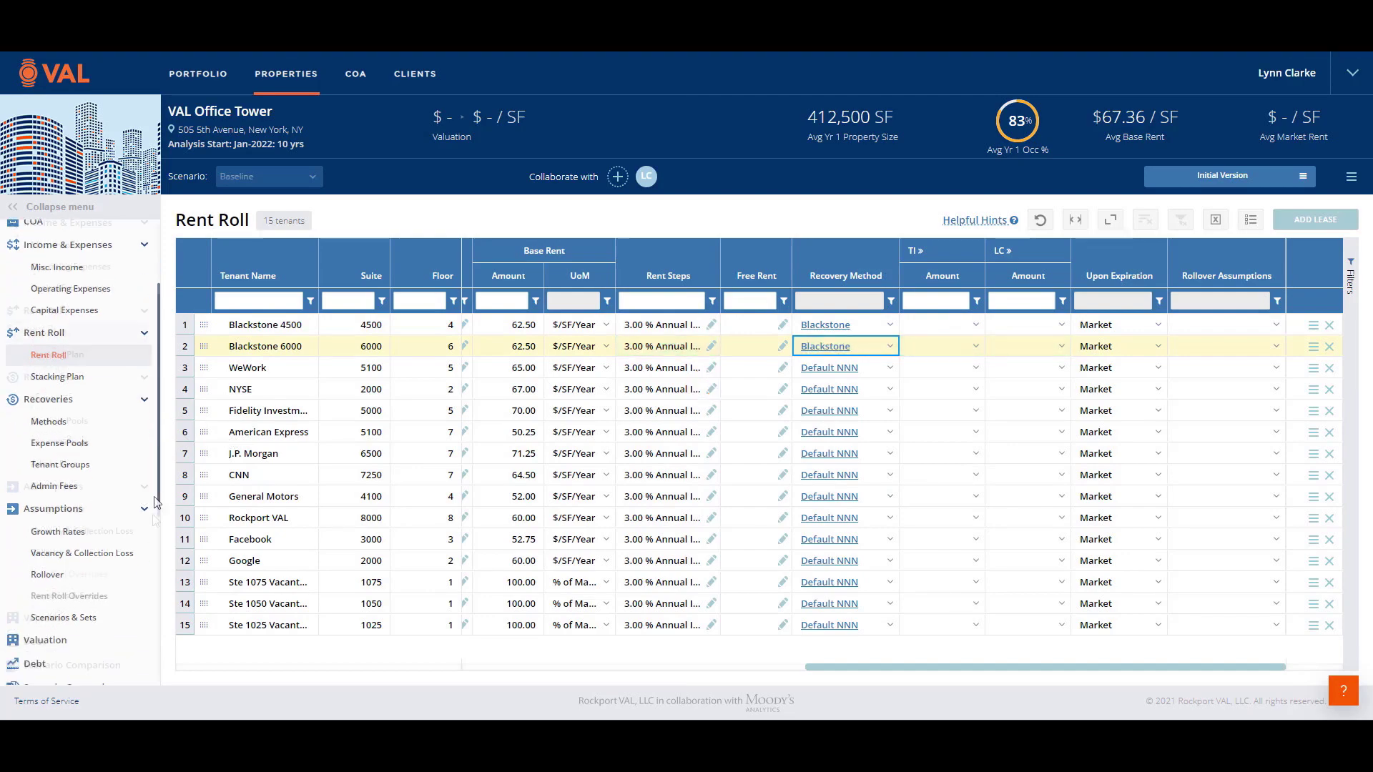
pyautogui.scroll(-5, 155, 503)
# Step: Review Blackstone 4500's Recovery Audit with CAM expanded, then return to the Rent Roll
pyautogui.click(56, 585)
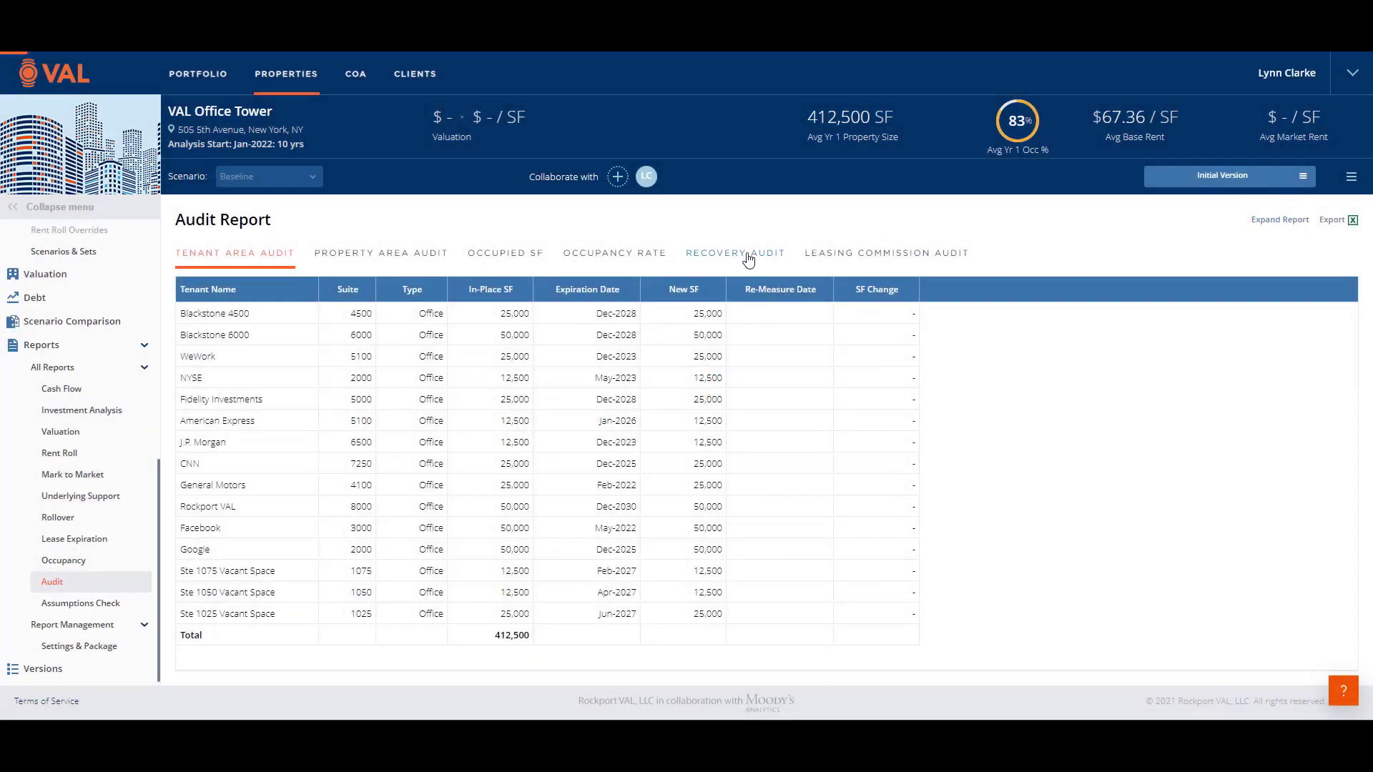
pyautogui.click(748, 259)
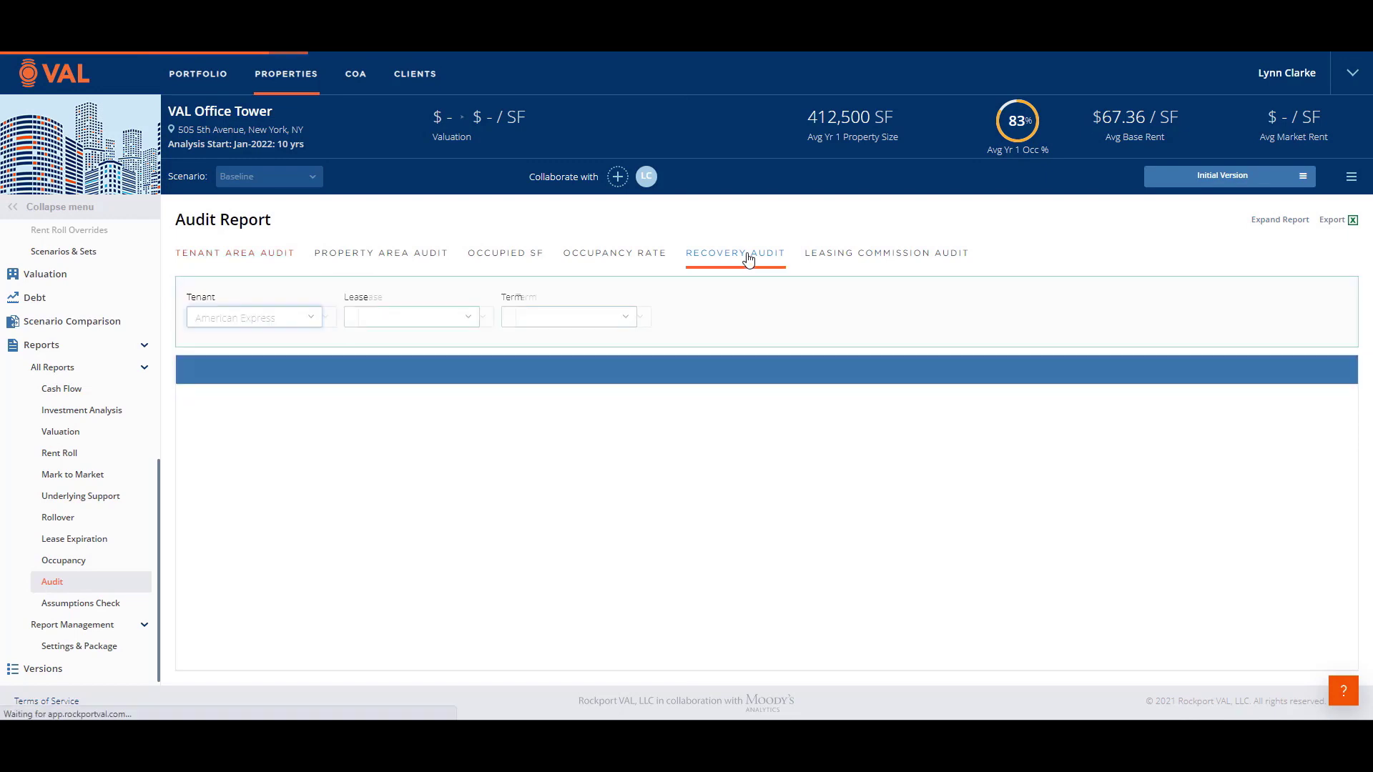
pyautogui.click(315, 317)
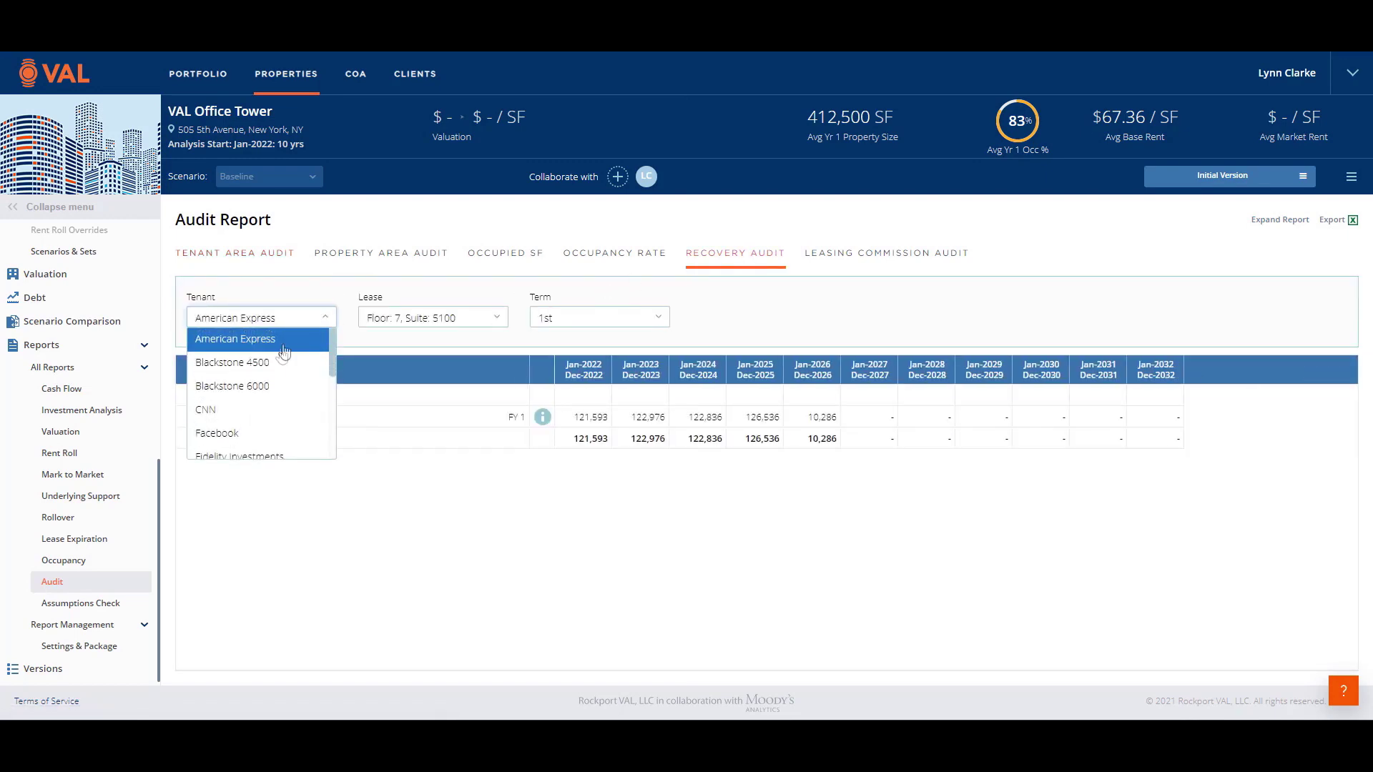
pyautogui.click(262, 362)
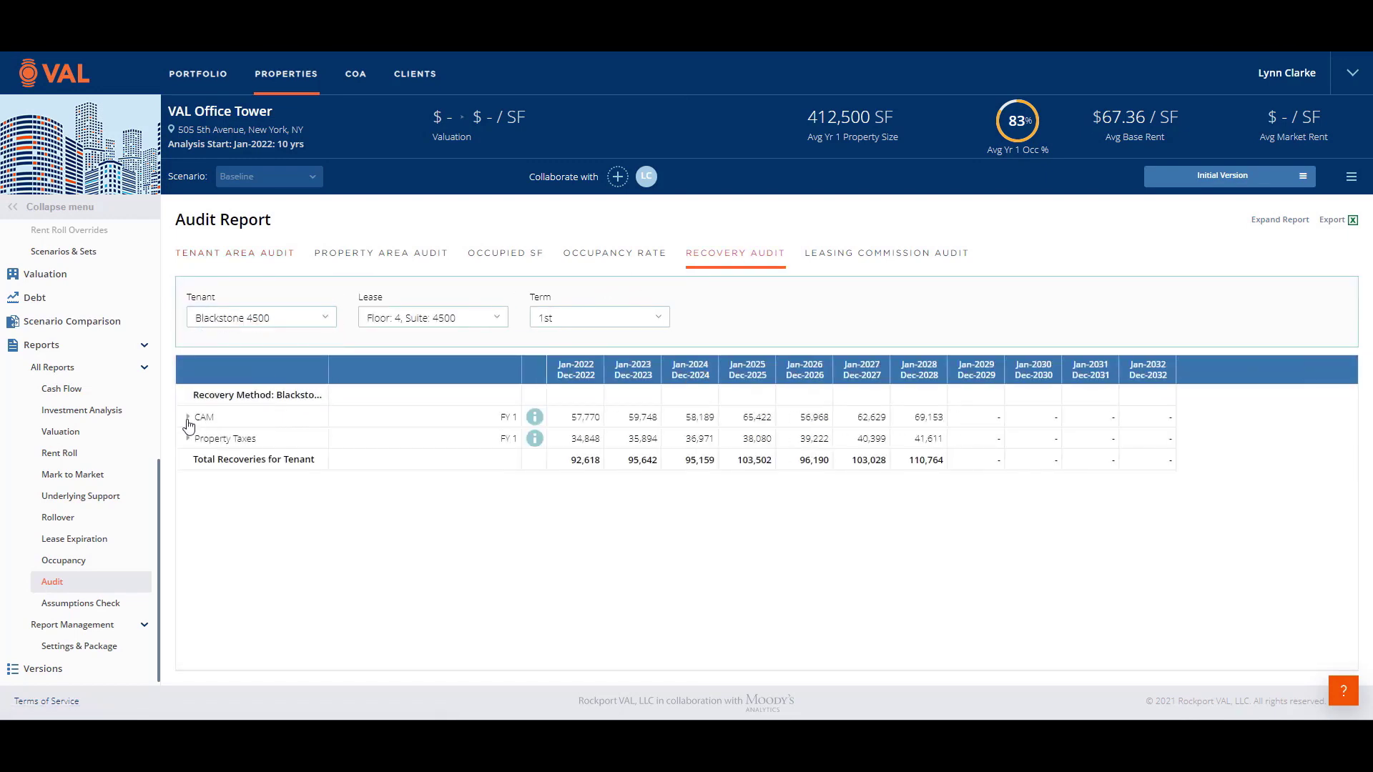
pyautogui.click(188, 417)
pyautogui.moveTo(1356, 441); pyautogui.dragTo(1351, 645)
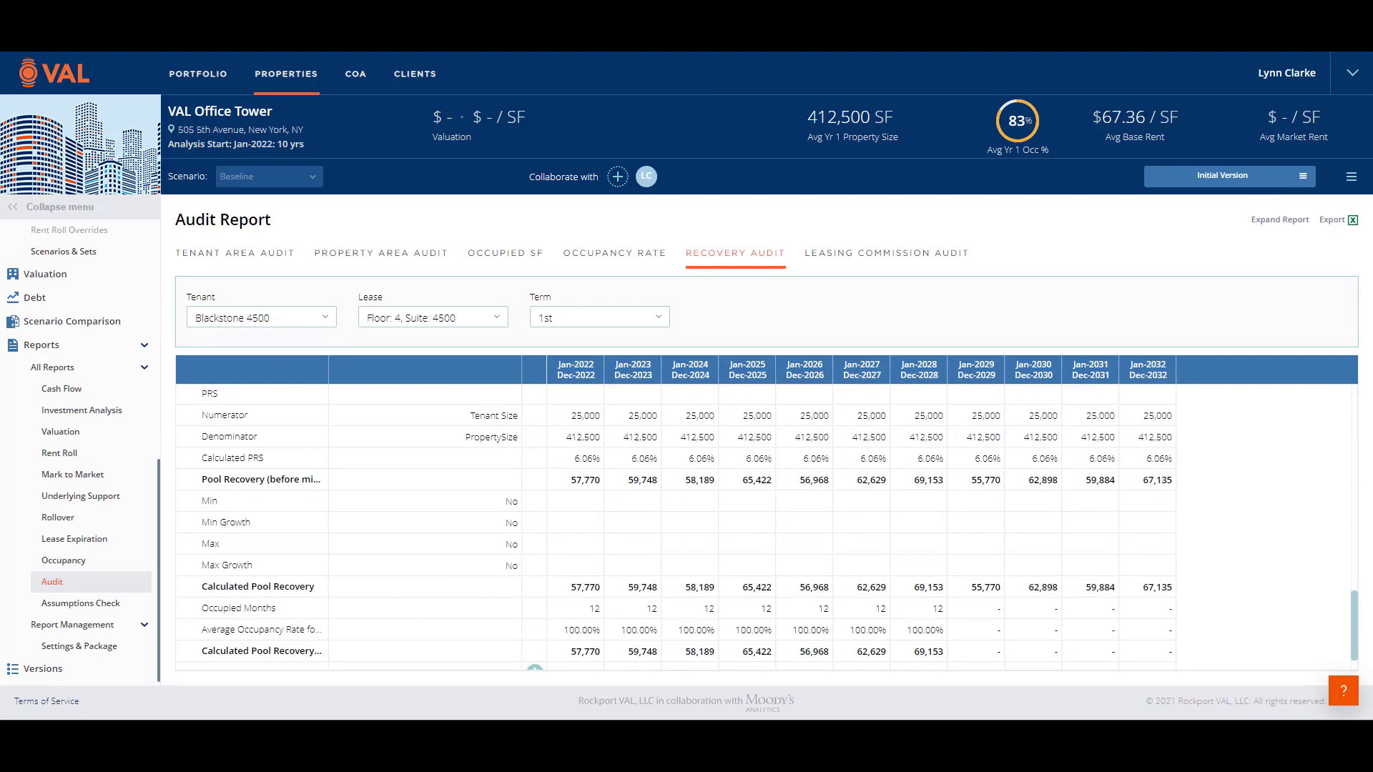
pyautogui.moveTo(160, 518); pyautogui.dragTo(154, 316)
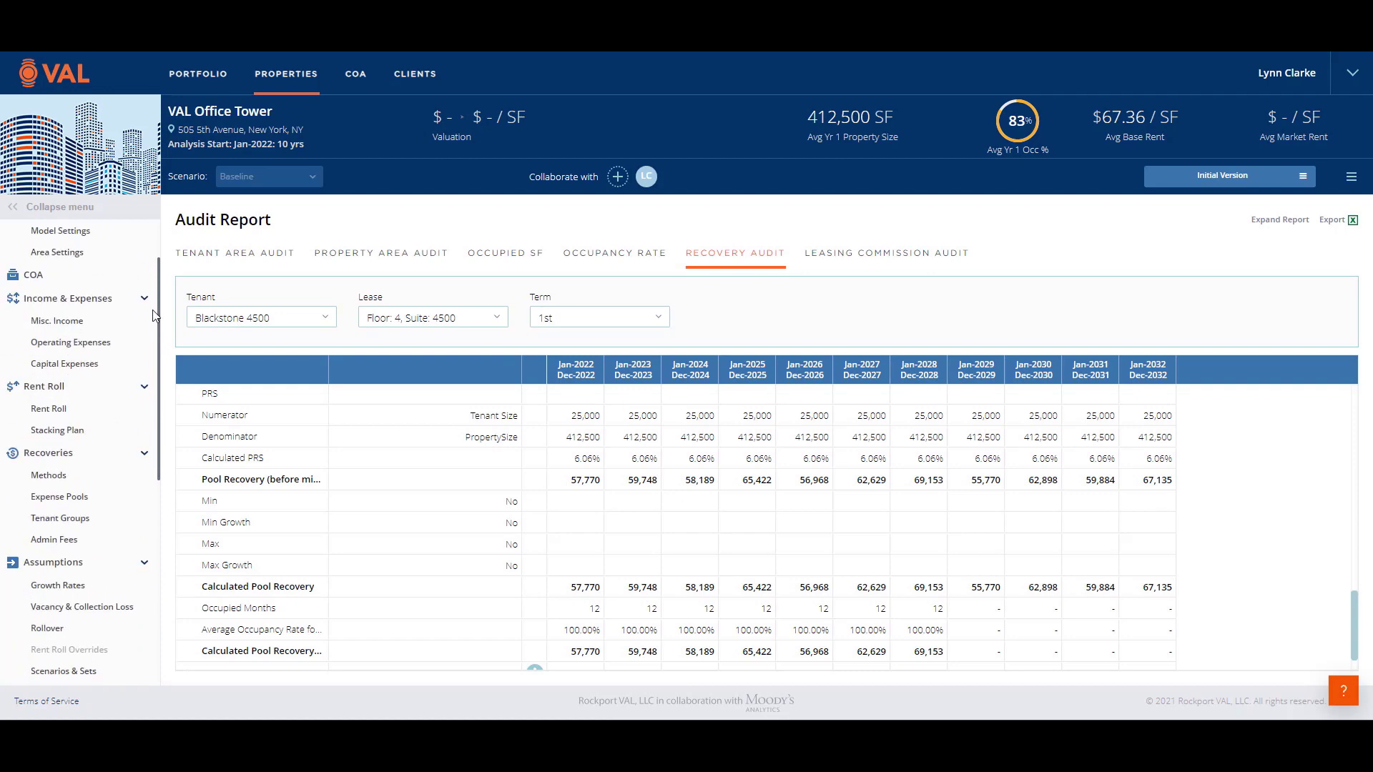
pyautogui.click(49, 410)
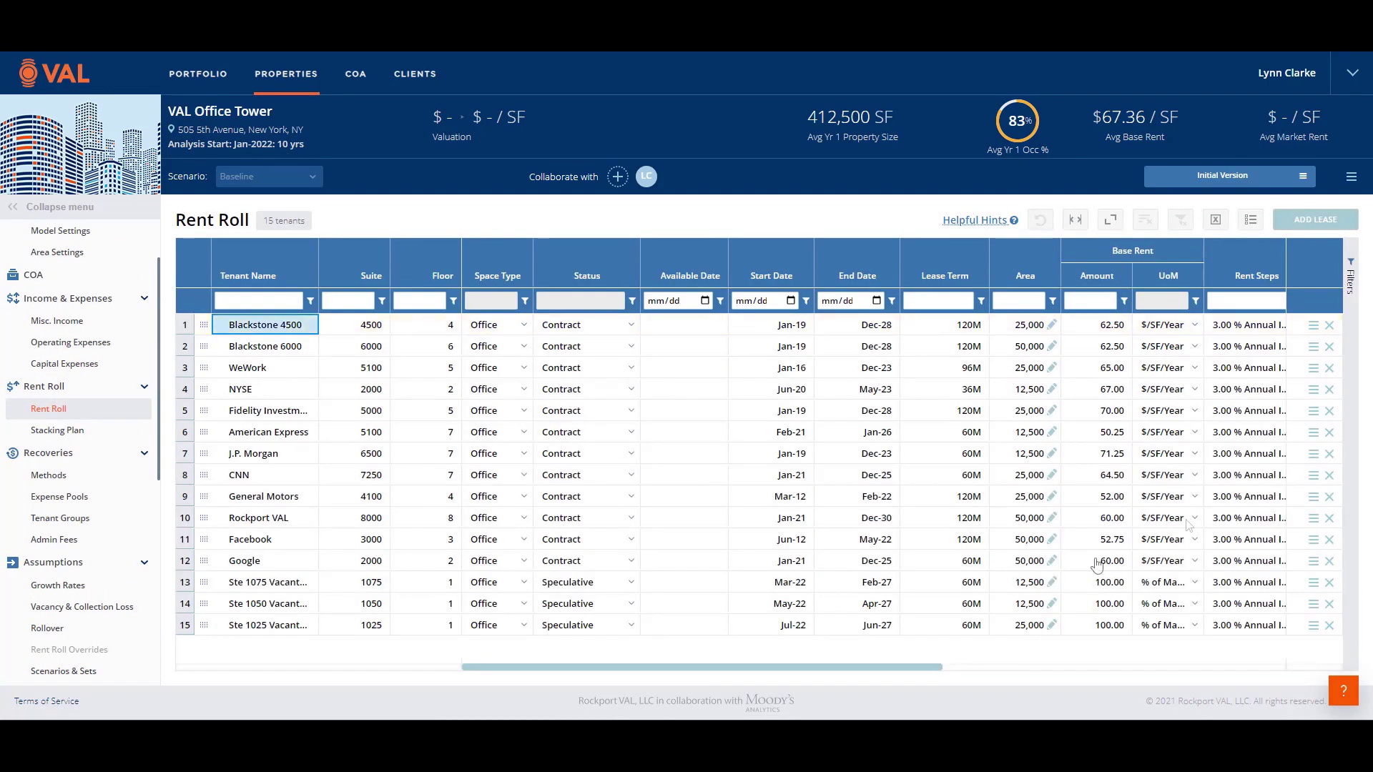
# Step: Keep Market as Blackstone 4500's expiration outcome and add a new rollover assumption
pyautogui.moveTo(707, 670); pyautogui.dragTo(1141, 650)
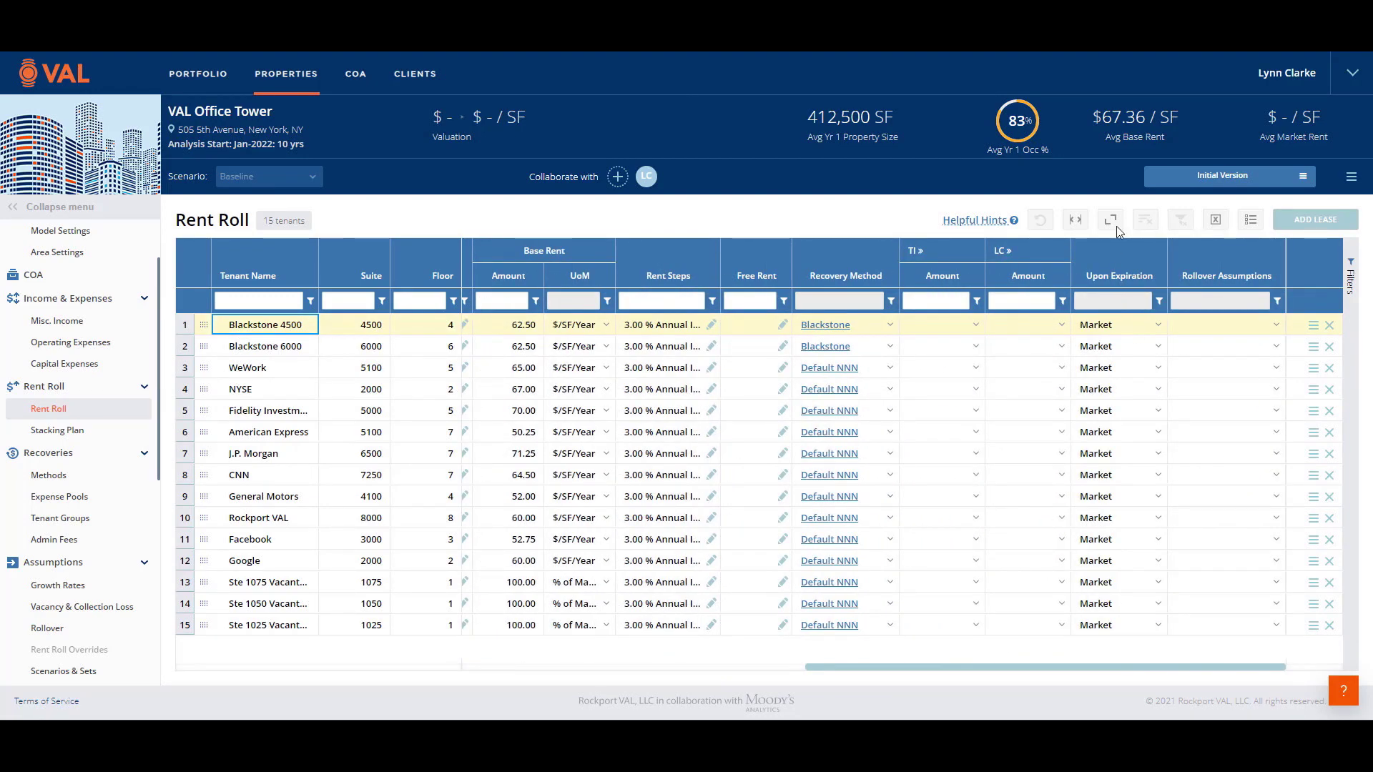
pyautogui.click(1207, 324)
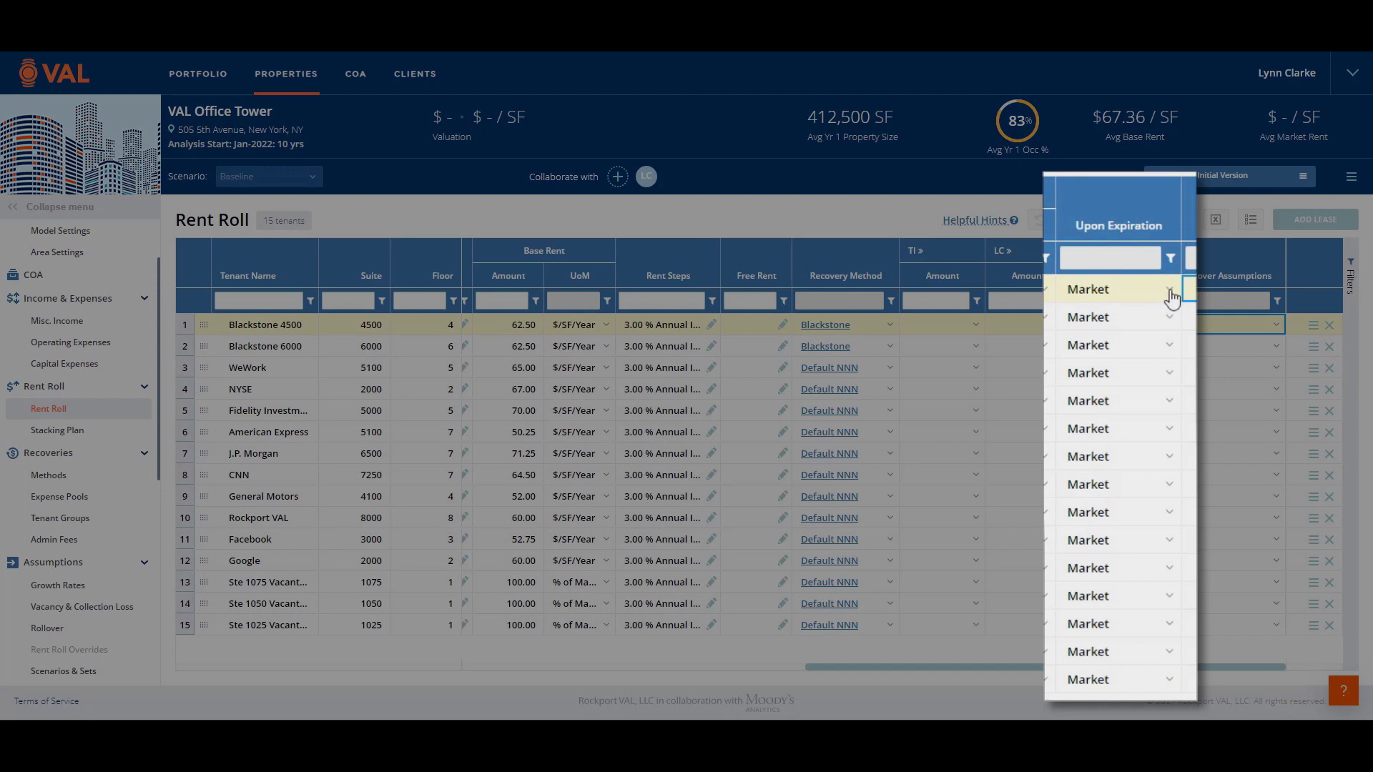
pyautogui.click(1170, 293)
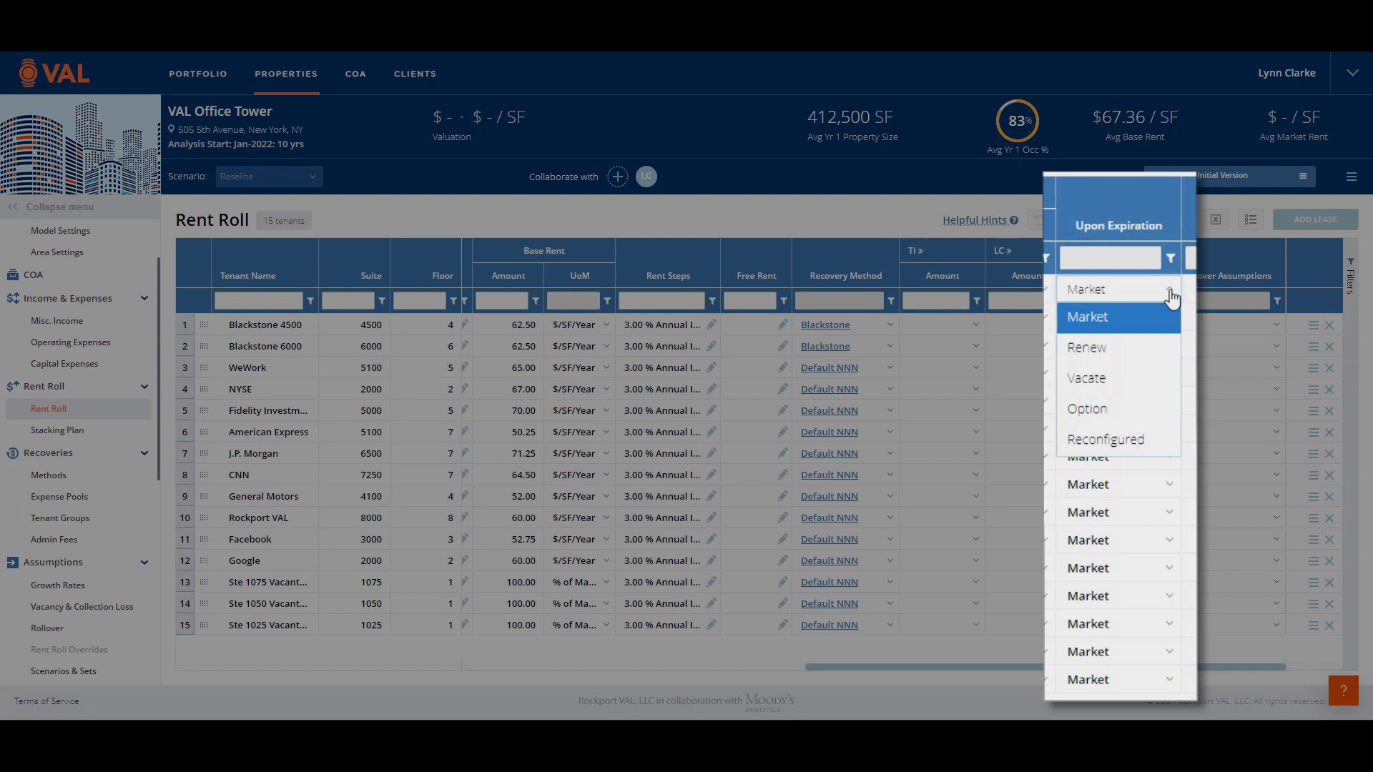
pyautogui.click(1158, 324)
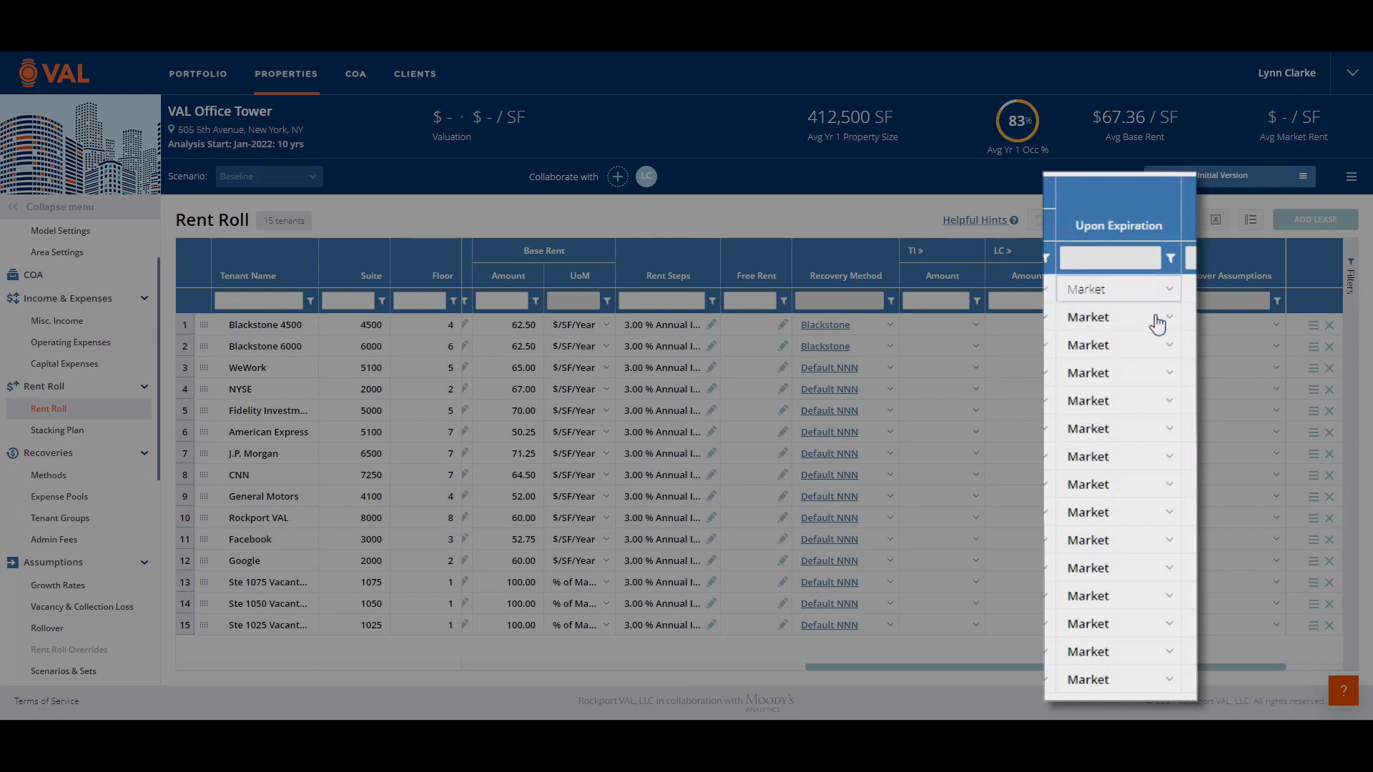
pyautogui.click(1277, 329)
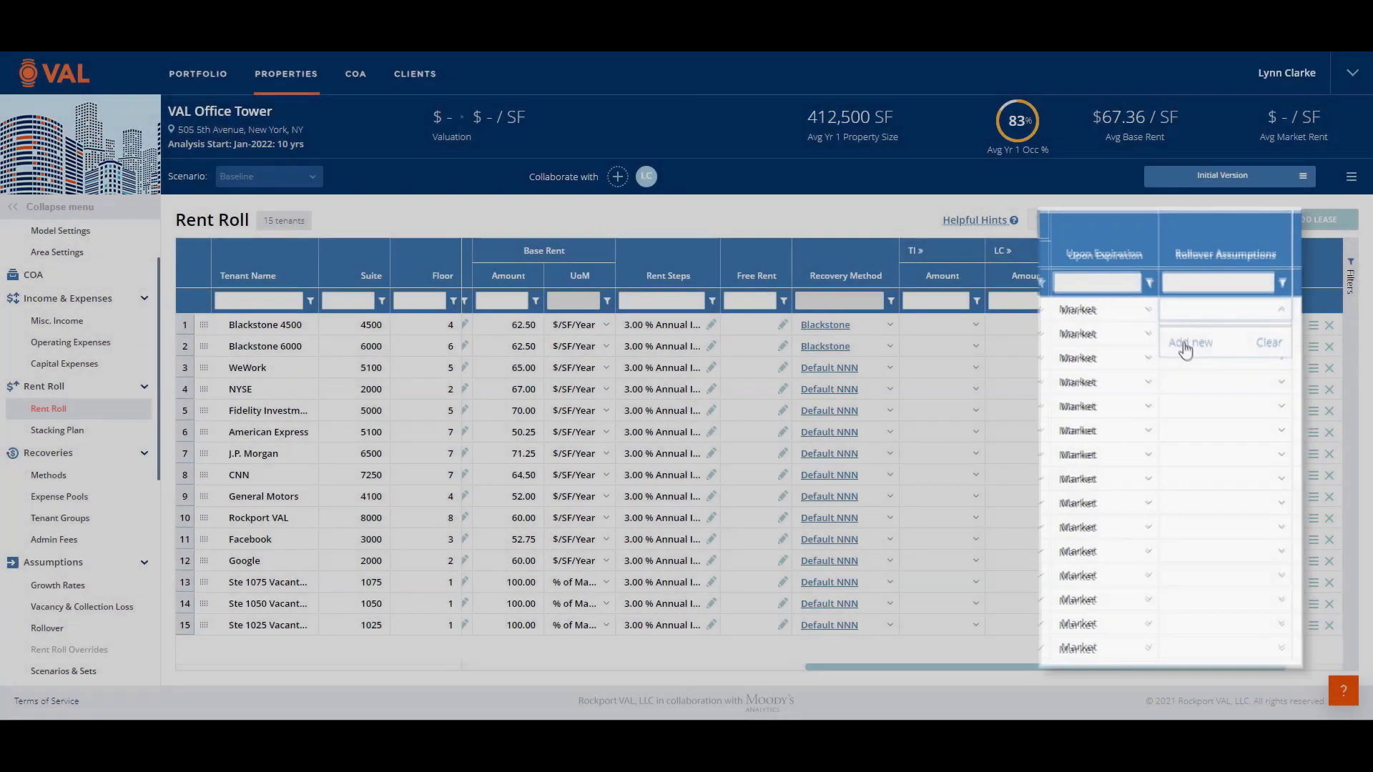
pyautogui.click(1180, 329)
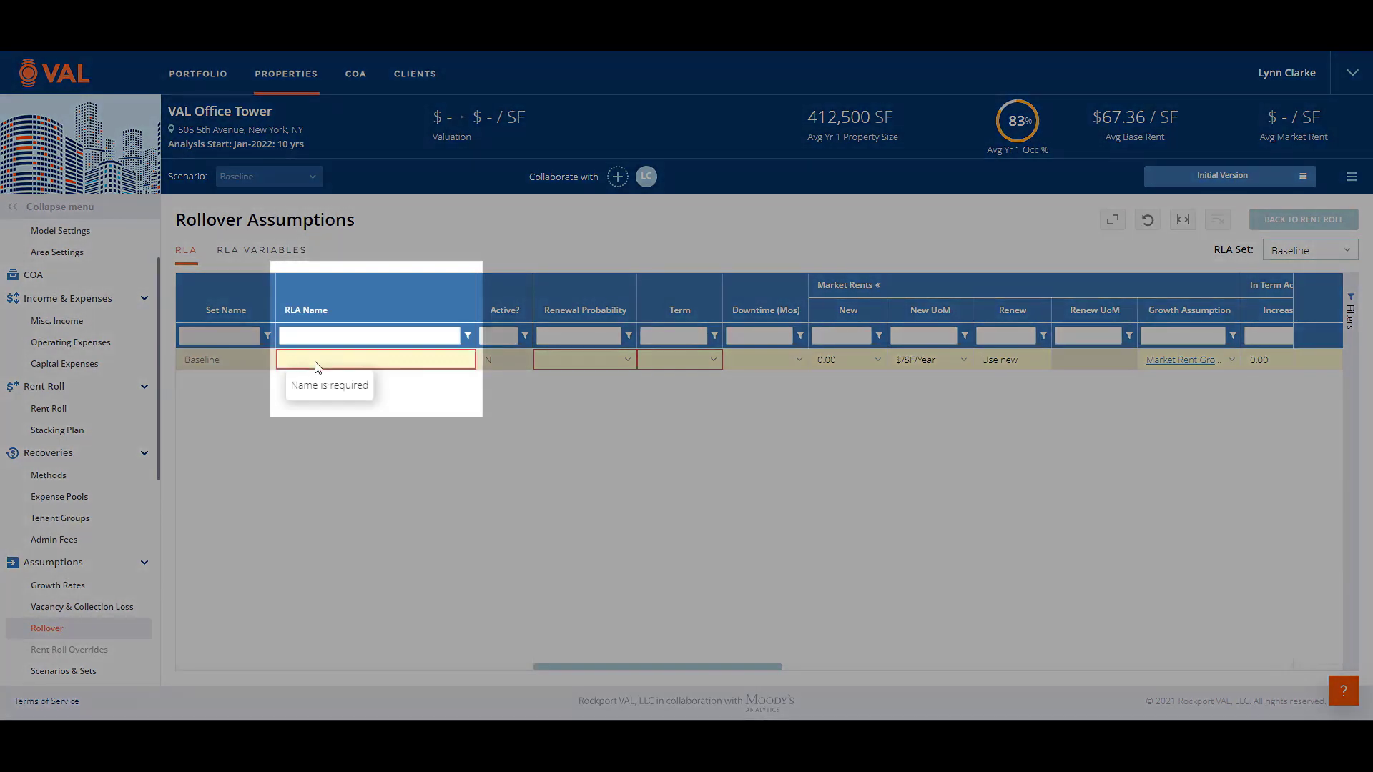
# Step: Name the RLA 'Office RLA' with 80% renewal probability, 60m term and 6-month downtime
pyautogui.click(318, 360)
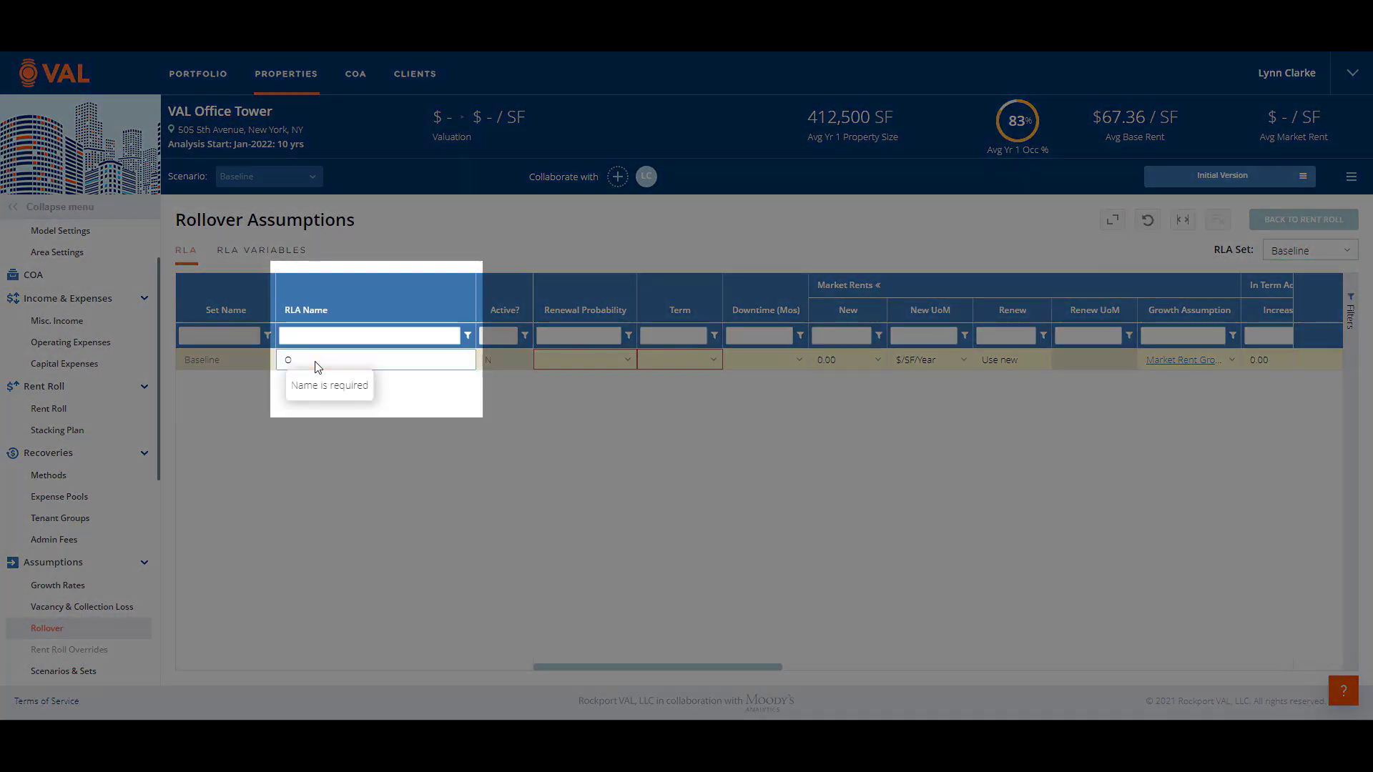
pyautogui.write('Office RLA')
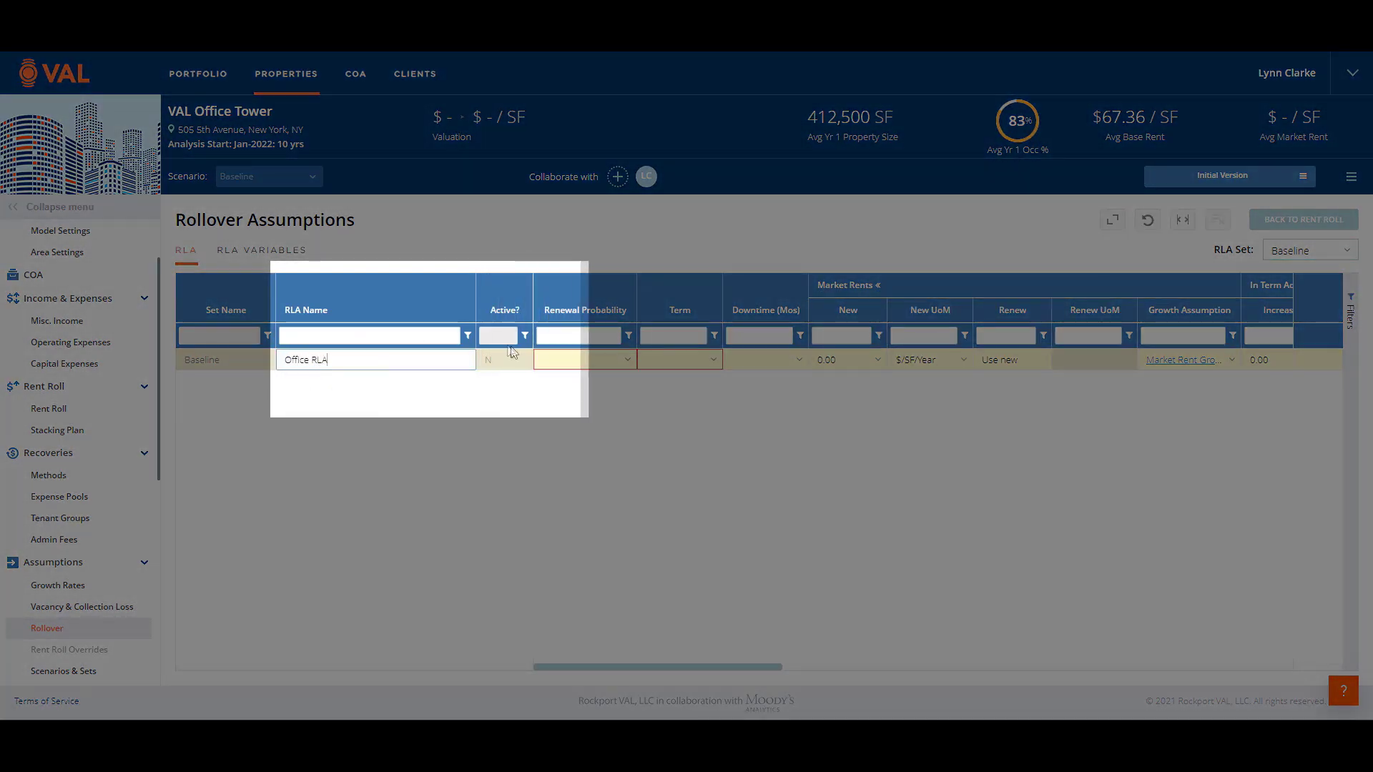
pyautogui.click(562, 361)
pyautogui.write('80')
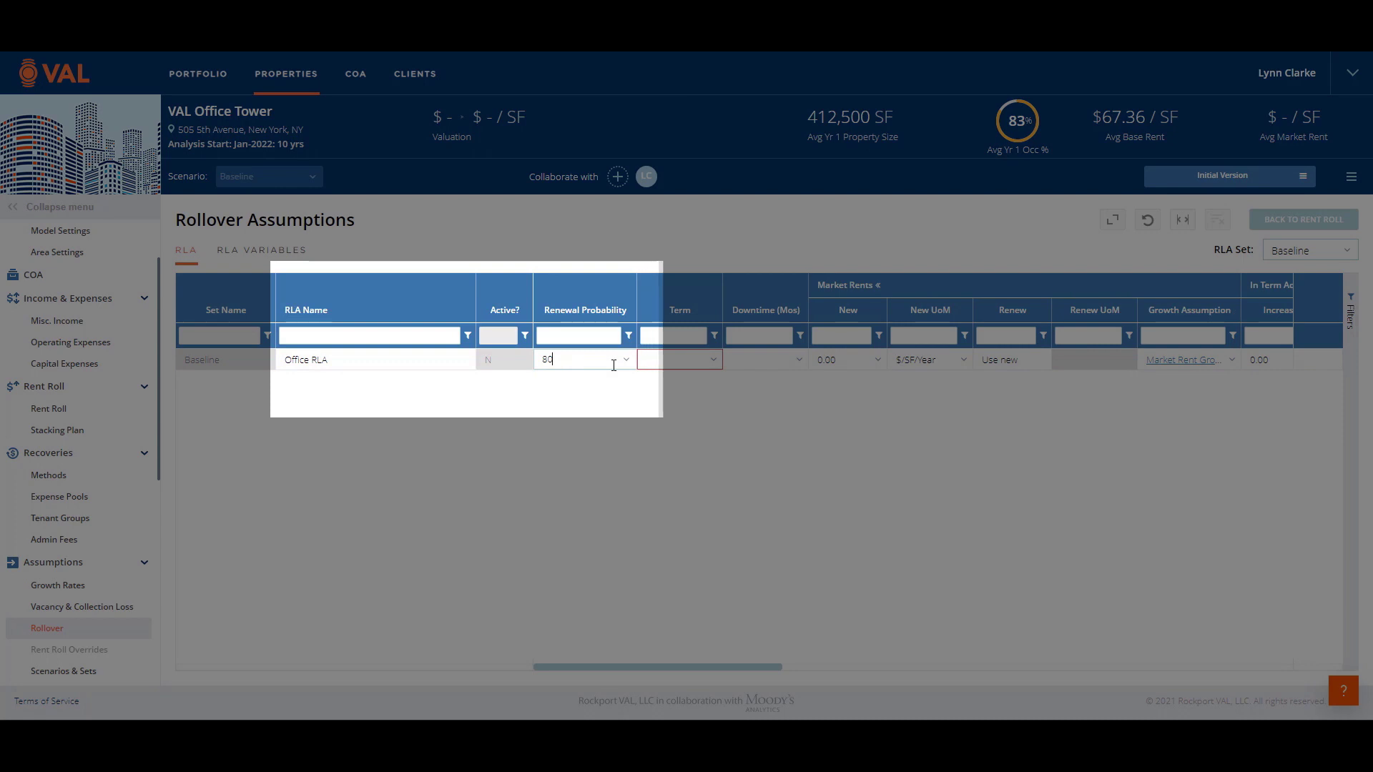
pyautogui.click(686, 355)
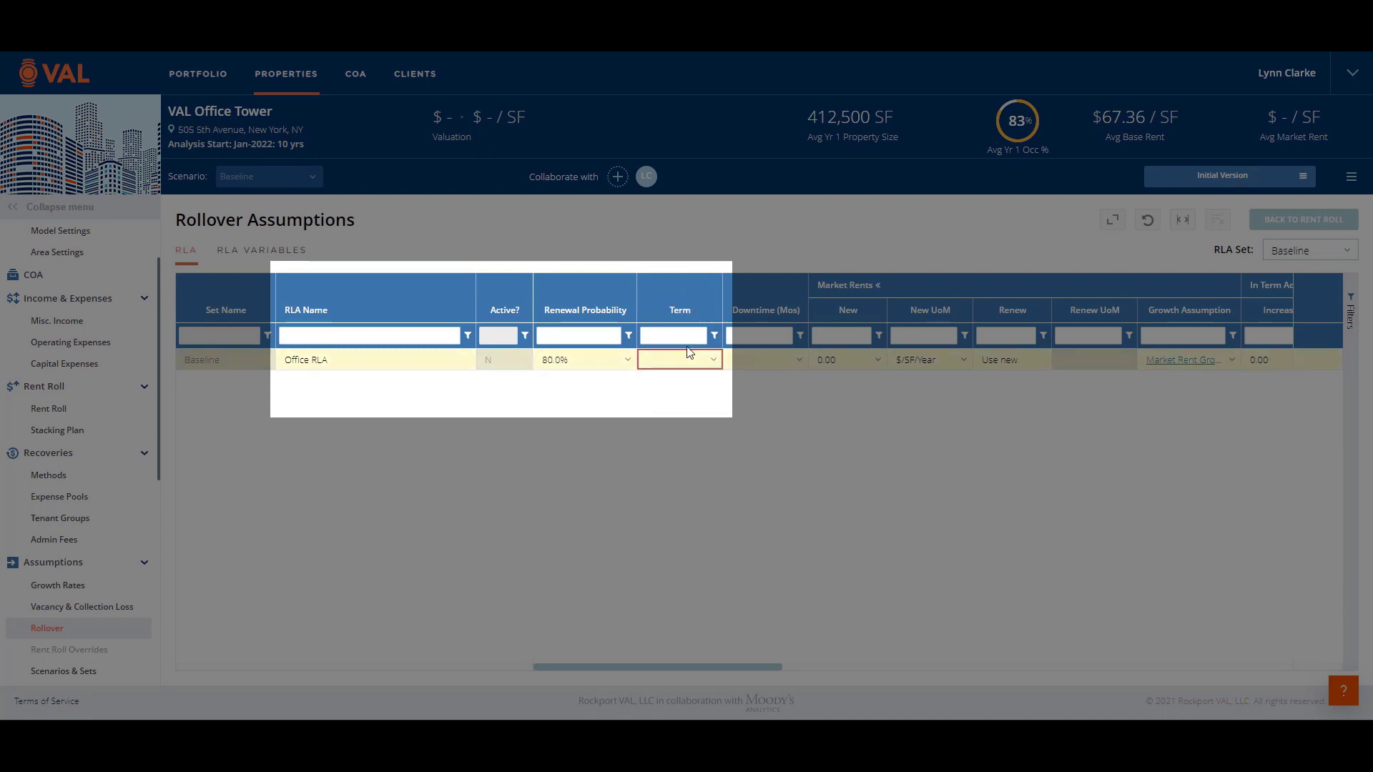
pyautogui.write('6')
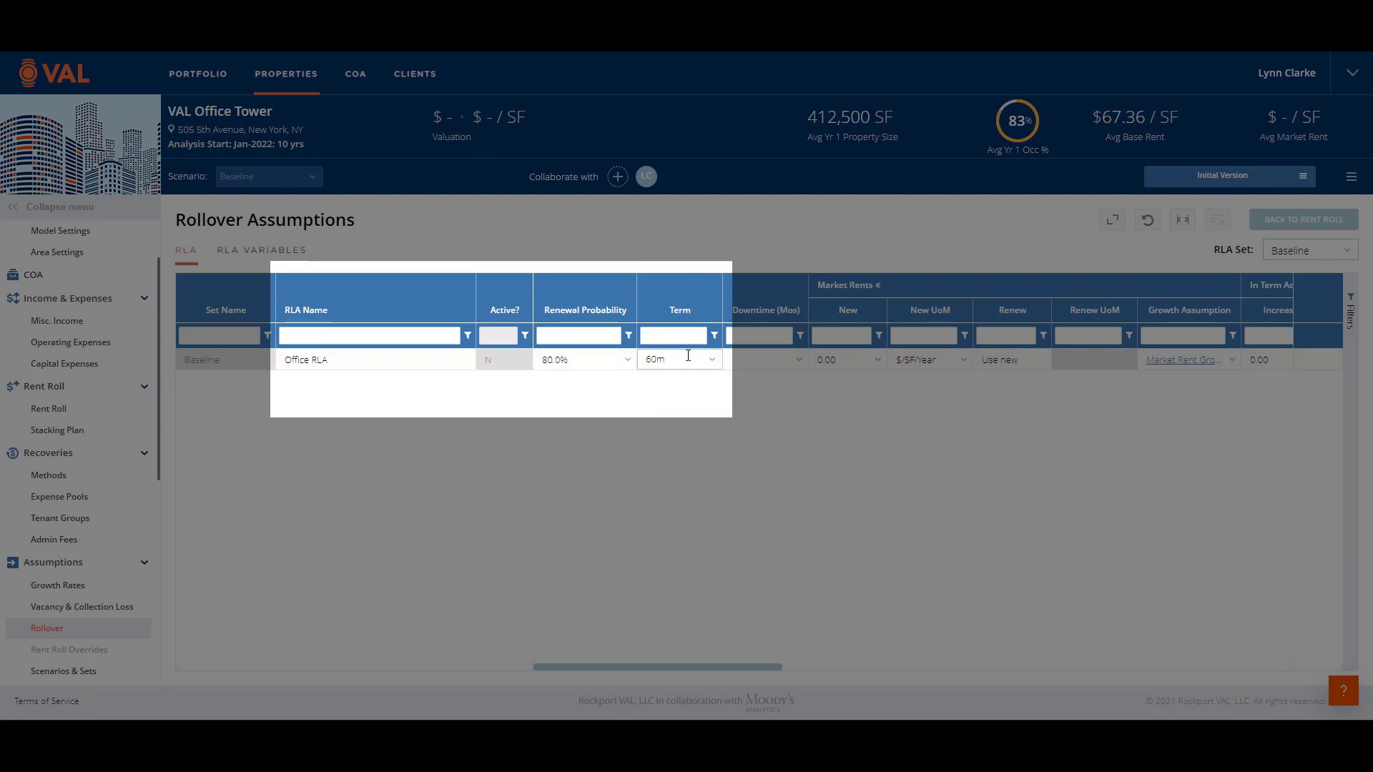
pyautogui.write('0m')
pyautogui.click(744, 360)
pyautogui.write('6')
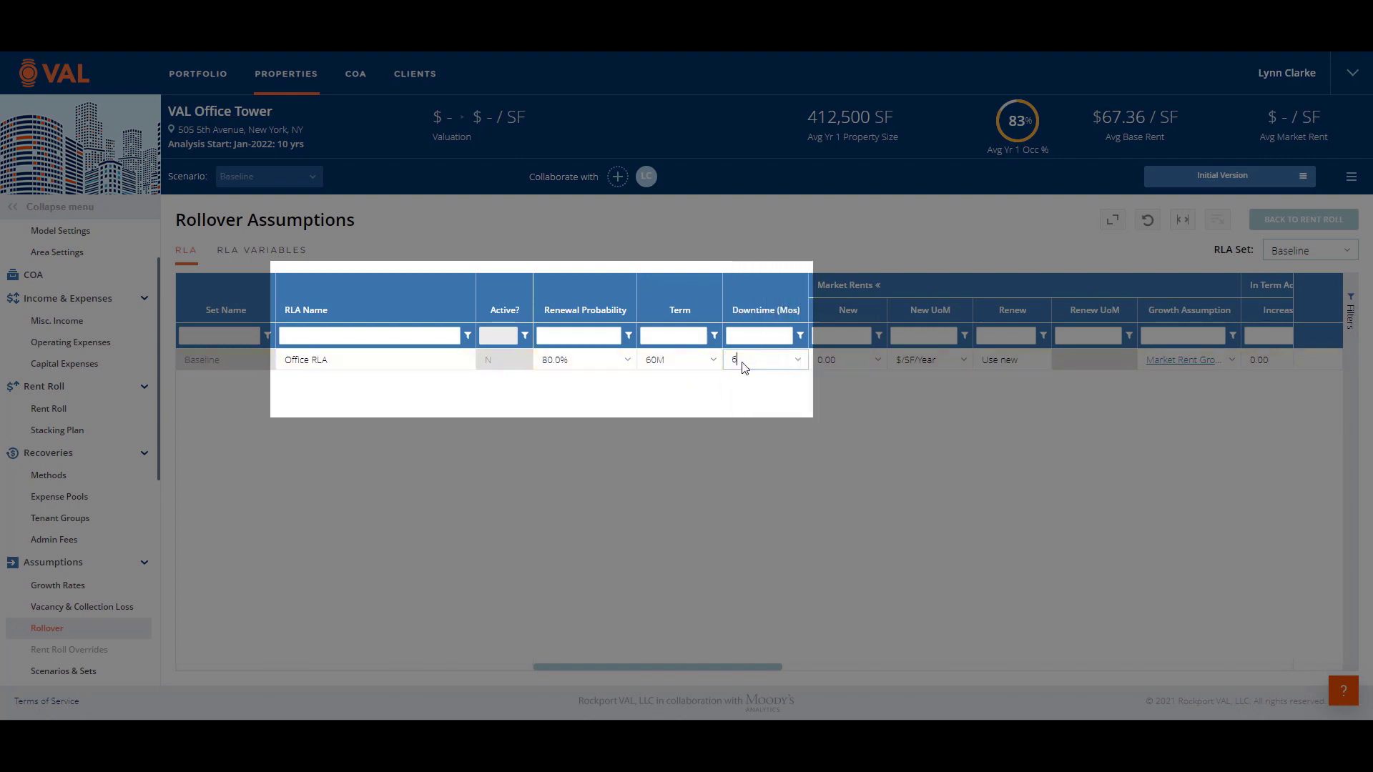
# Step: Set Office RLA's market rents to 65.00 new and 60.00 renew
pyautogui.click(836, 360)
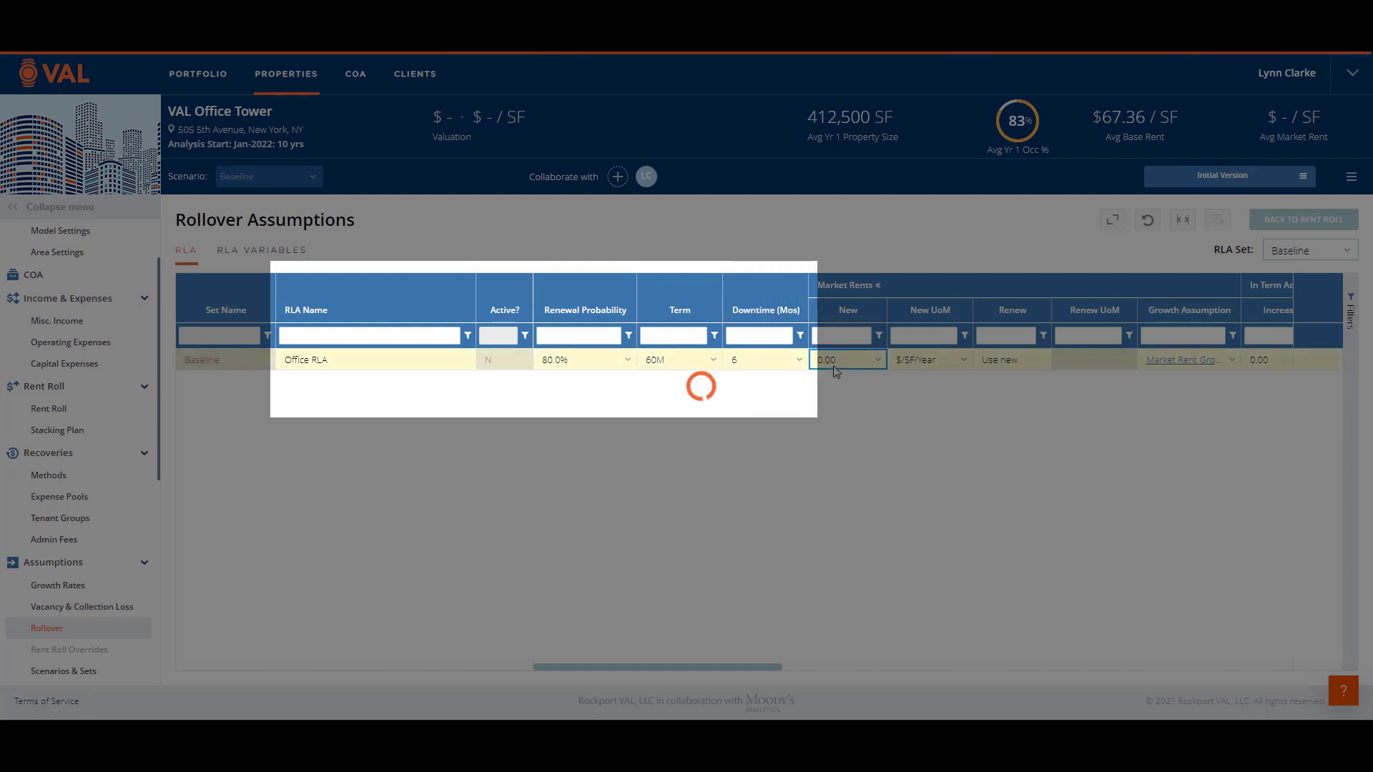
pyautogui.write('65')
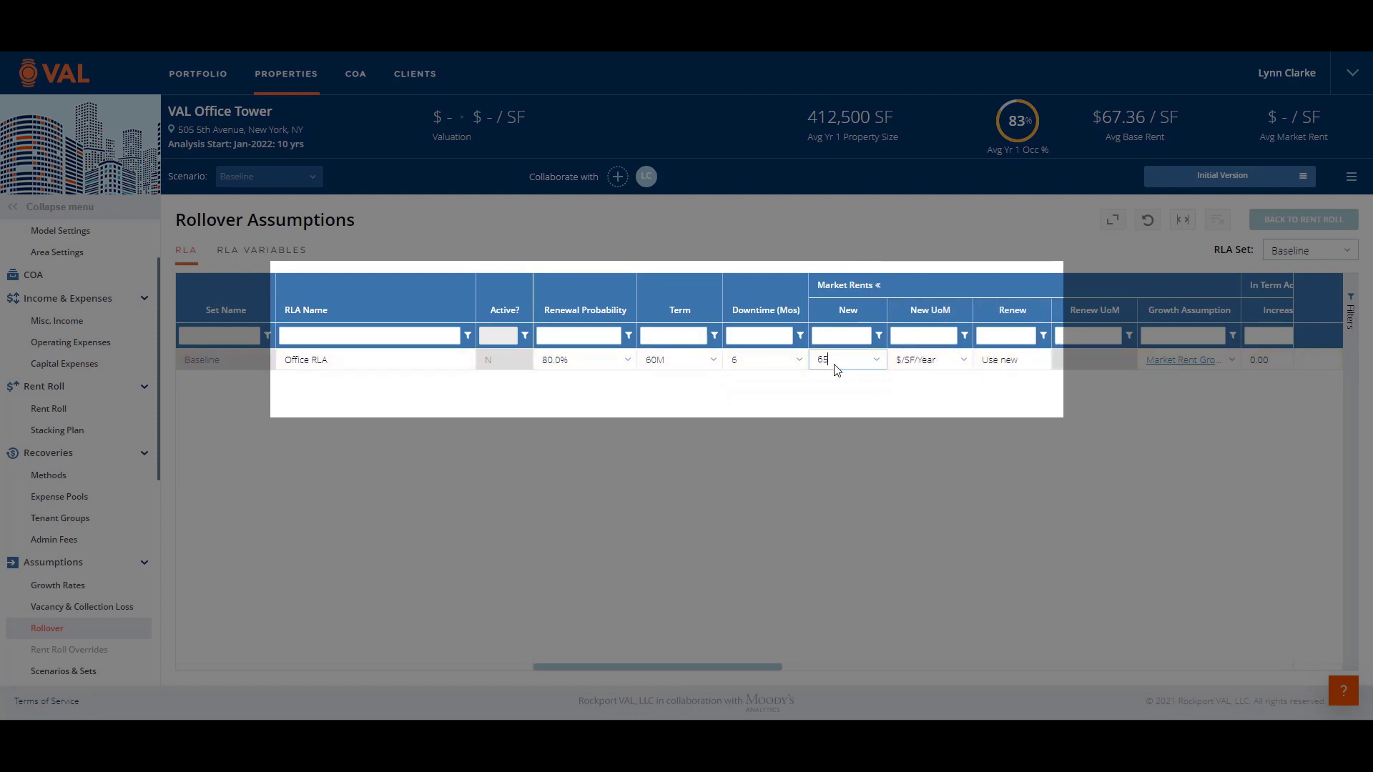
pyautogui.click(980, 361)
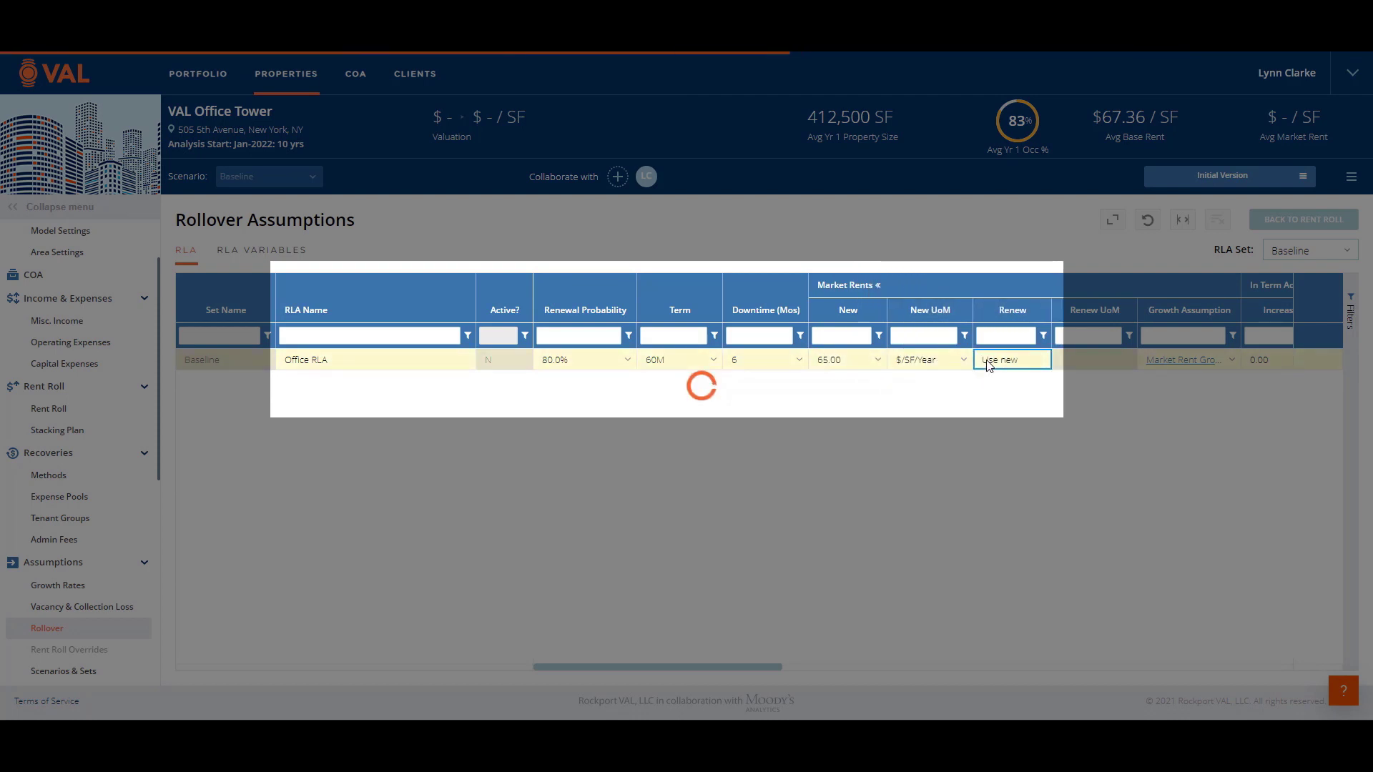
pyautogui.write('60')
pyautogui.press('Return')
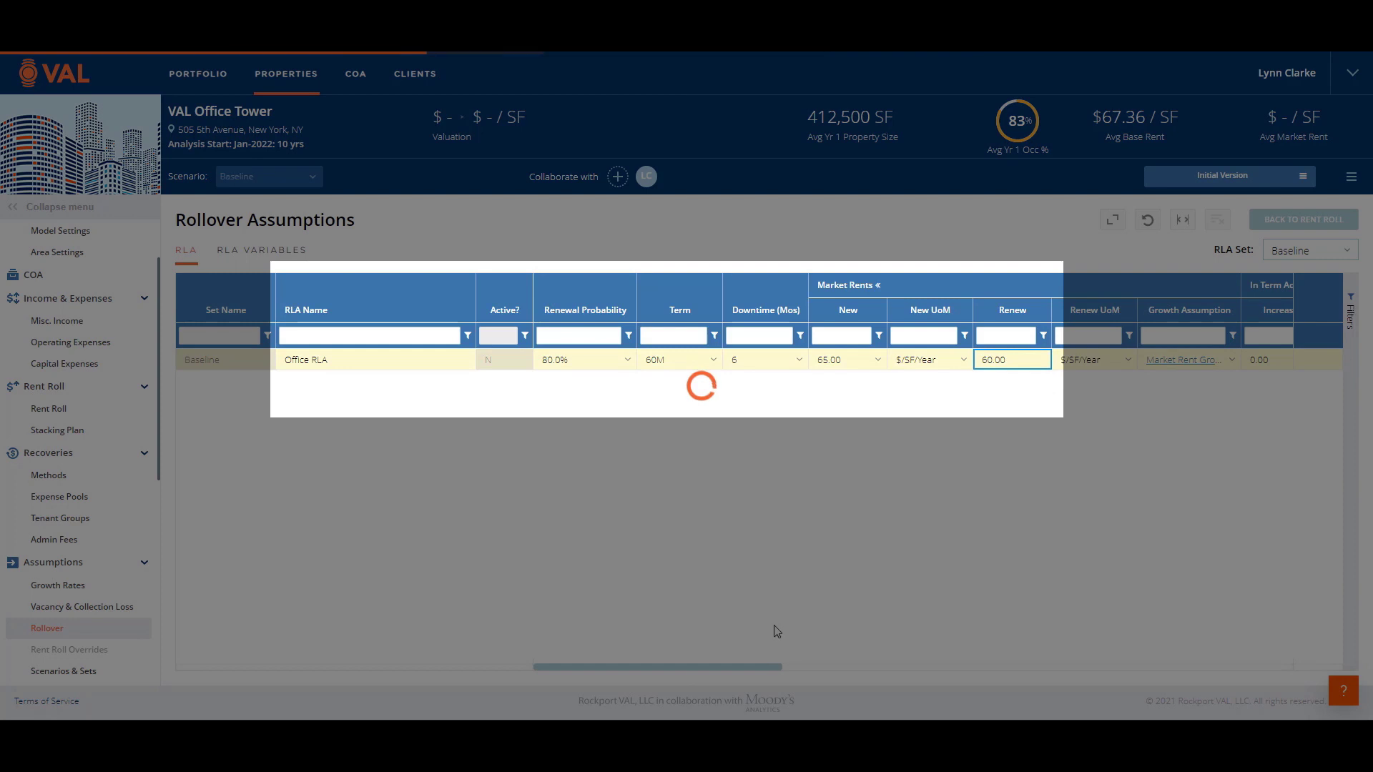
pyautogui.moveTo(731, 668); pyautogui.dragTo(826, 684)
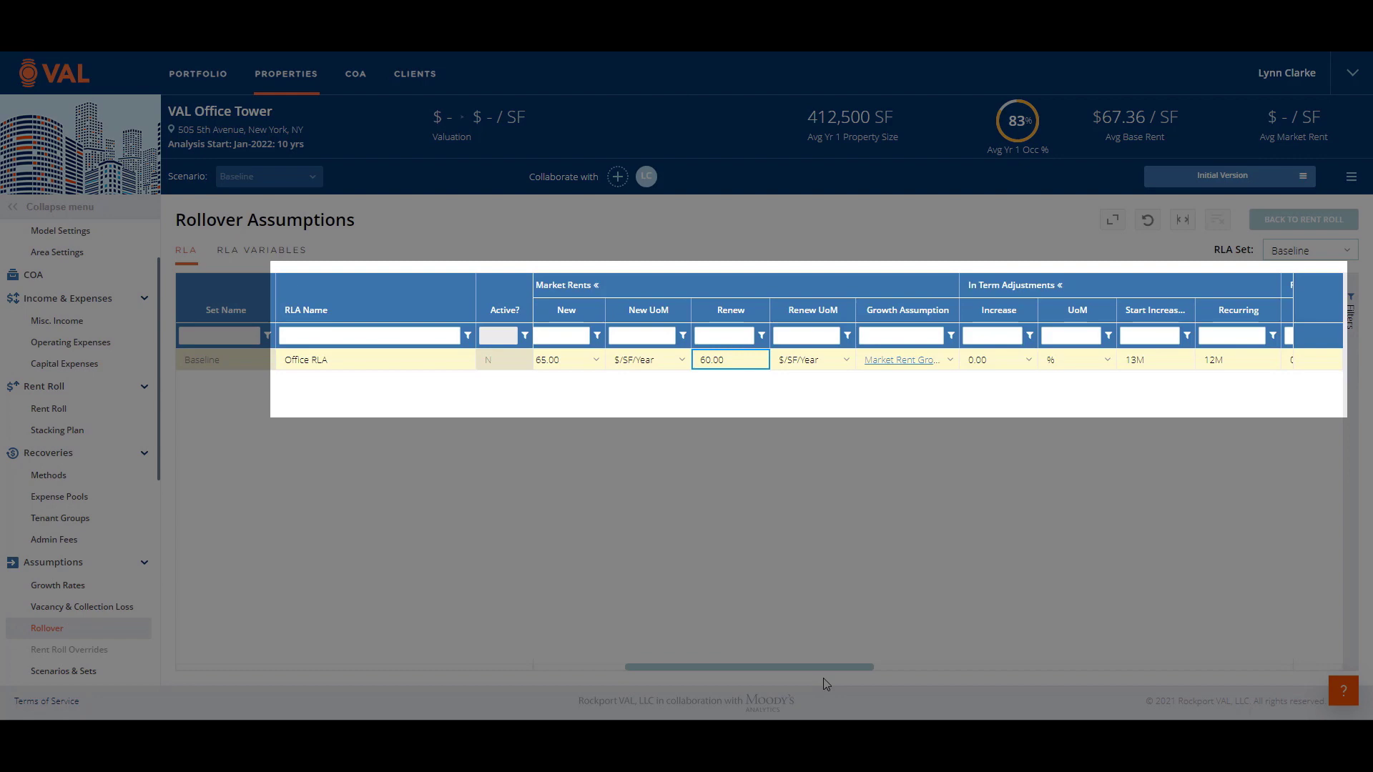
pyautogui.moveTo(826, 684); pyautogui.dragTo(960, 689)
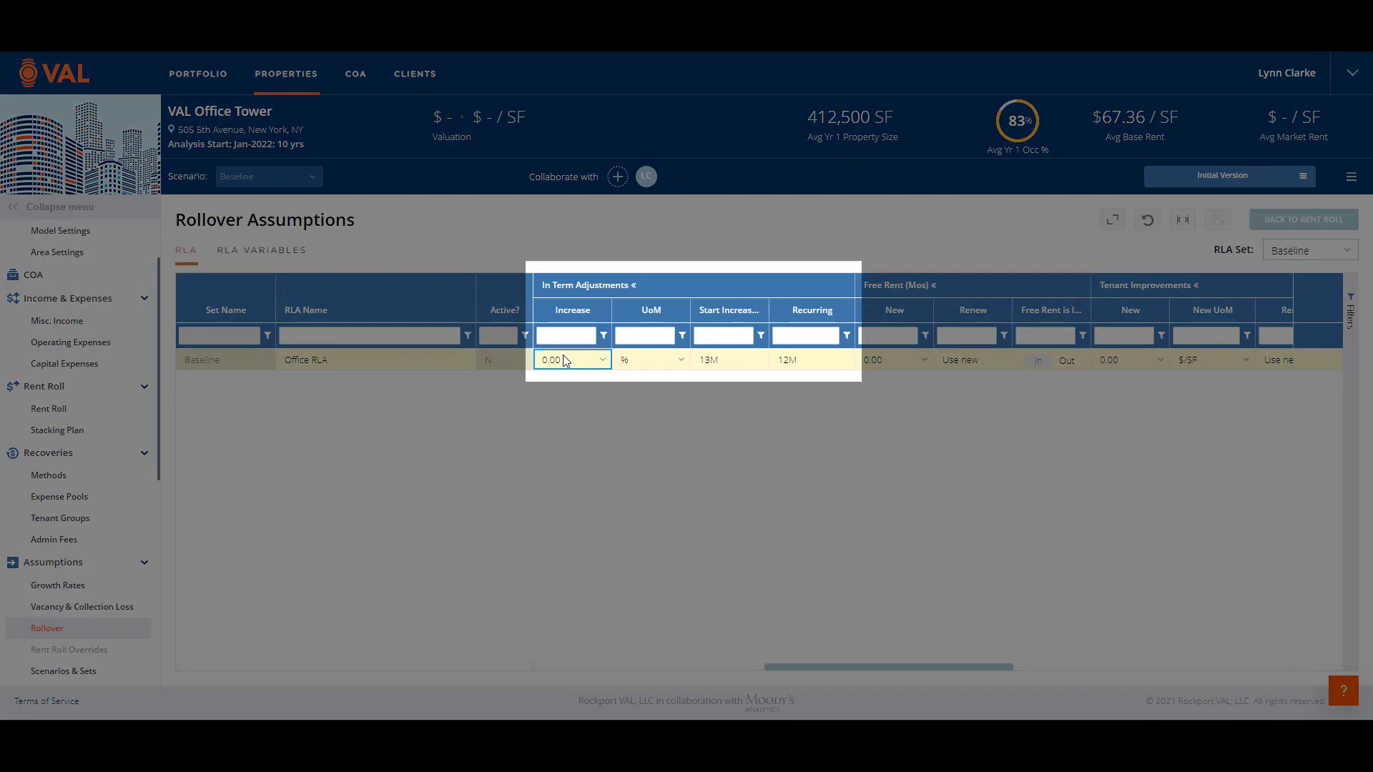
# Step: In Office RLA, set 3% rent increases, 3/0 free rent months (new/renewal) and 30/15 TI
pyautogui.click(574, 364)
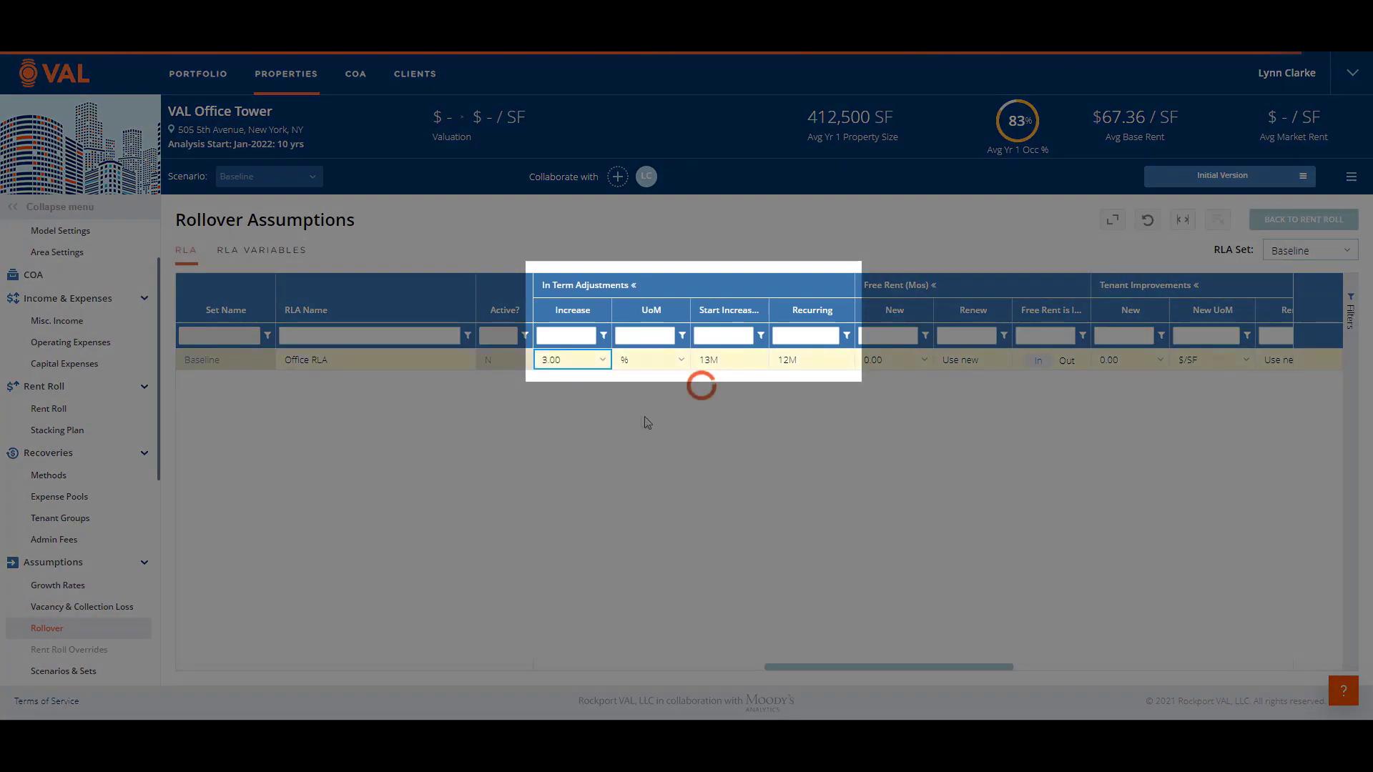
pyautogui.click(893, 367)
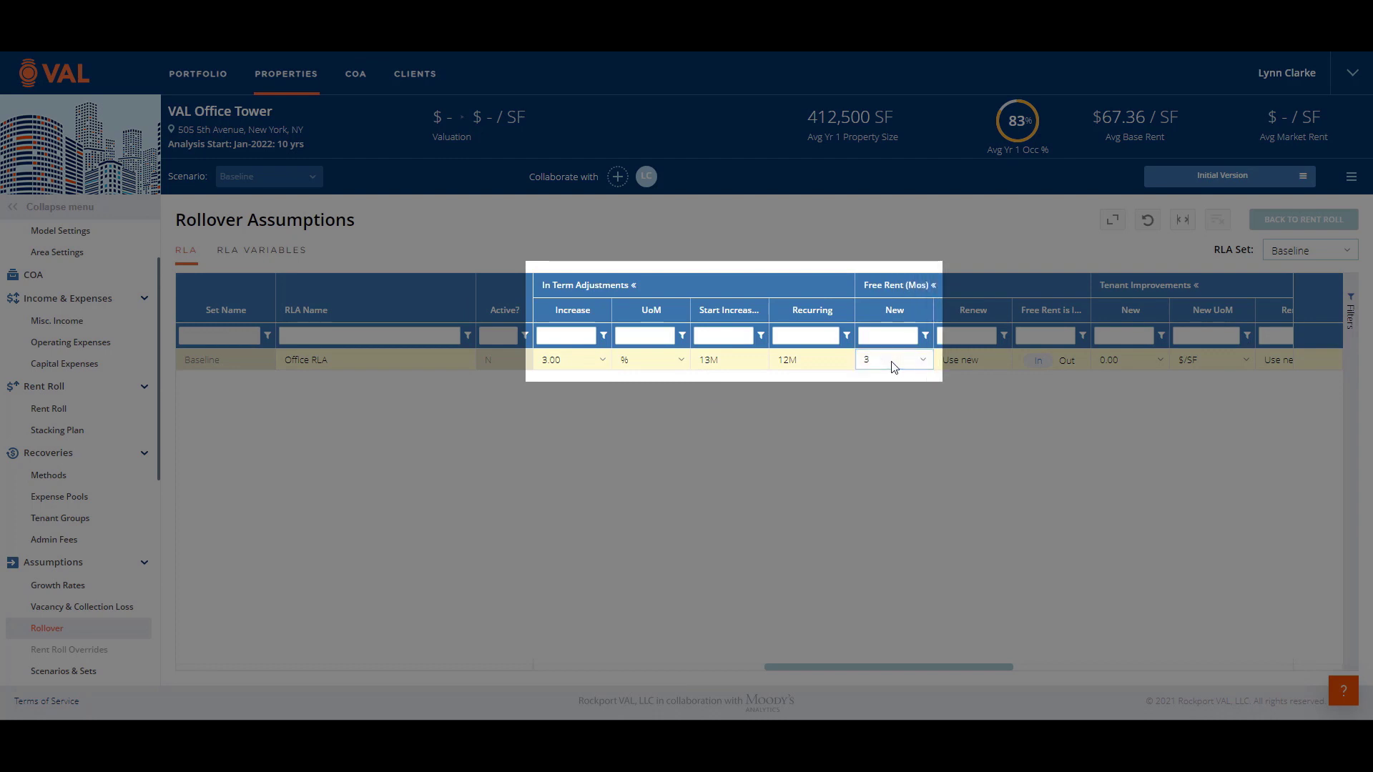
pyautogui.click(960, 363)
pyautogui.write('0')
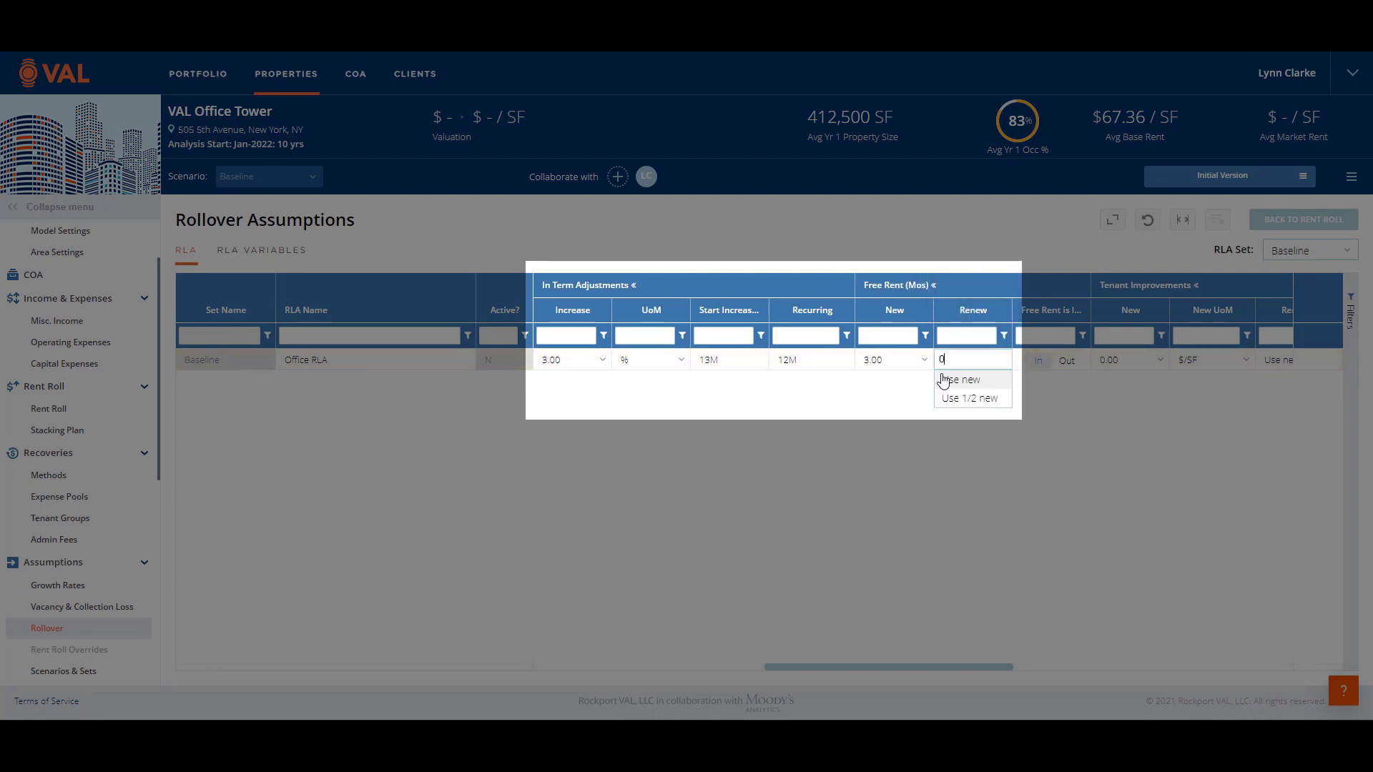
pyautogui.press('Return')
pyautogui.click(1121, 368)
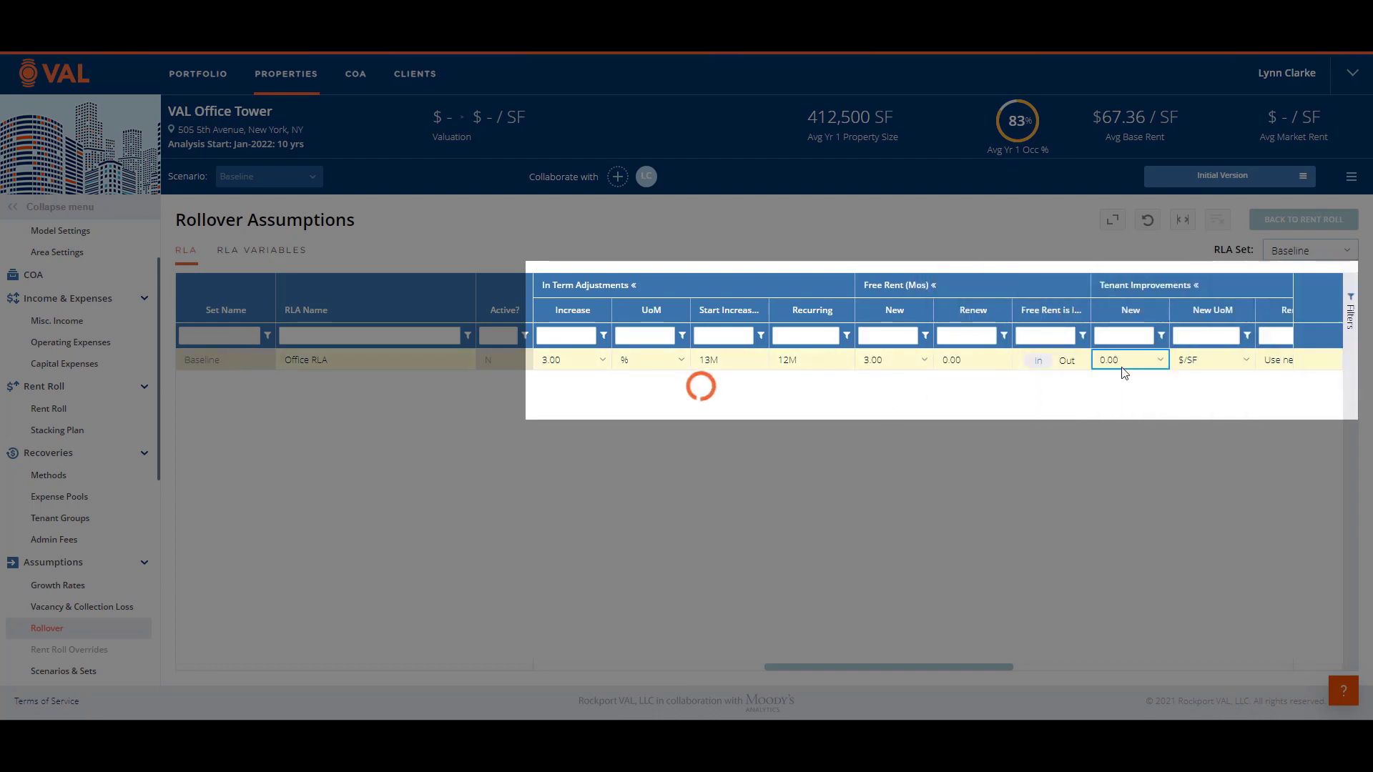
pyautogui.write('30')
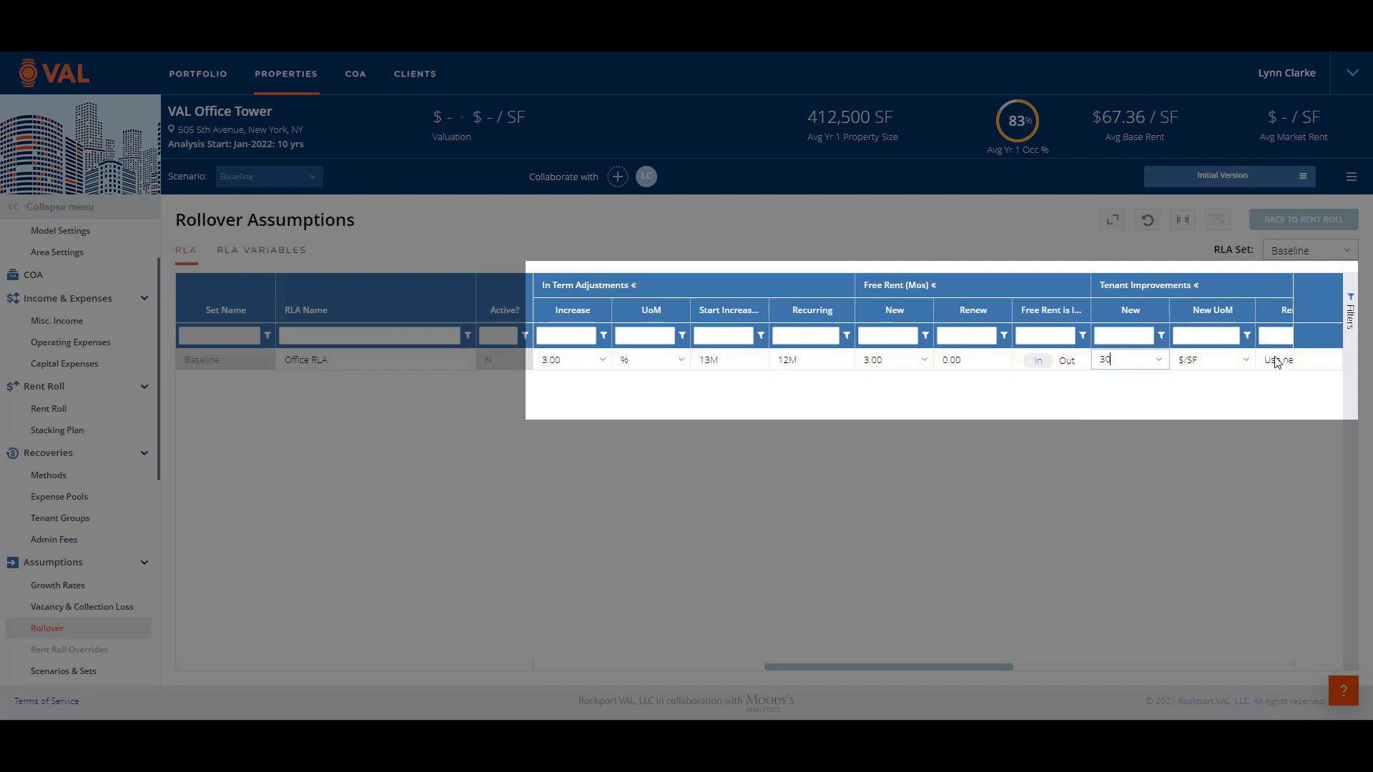
pyautogui.write('15')
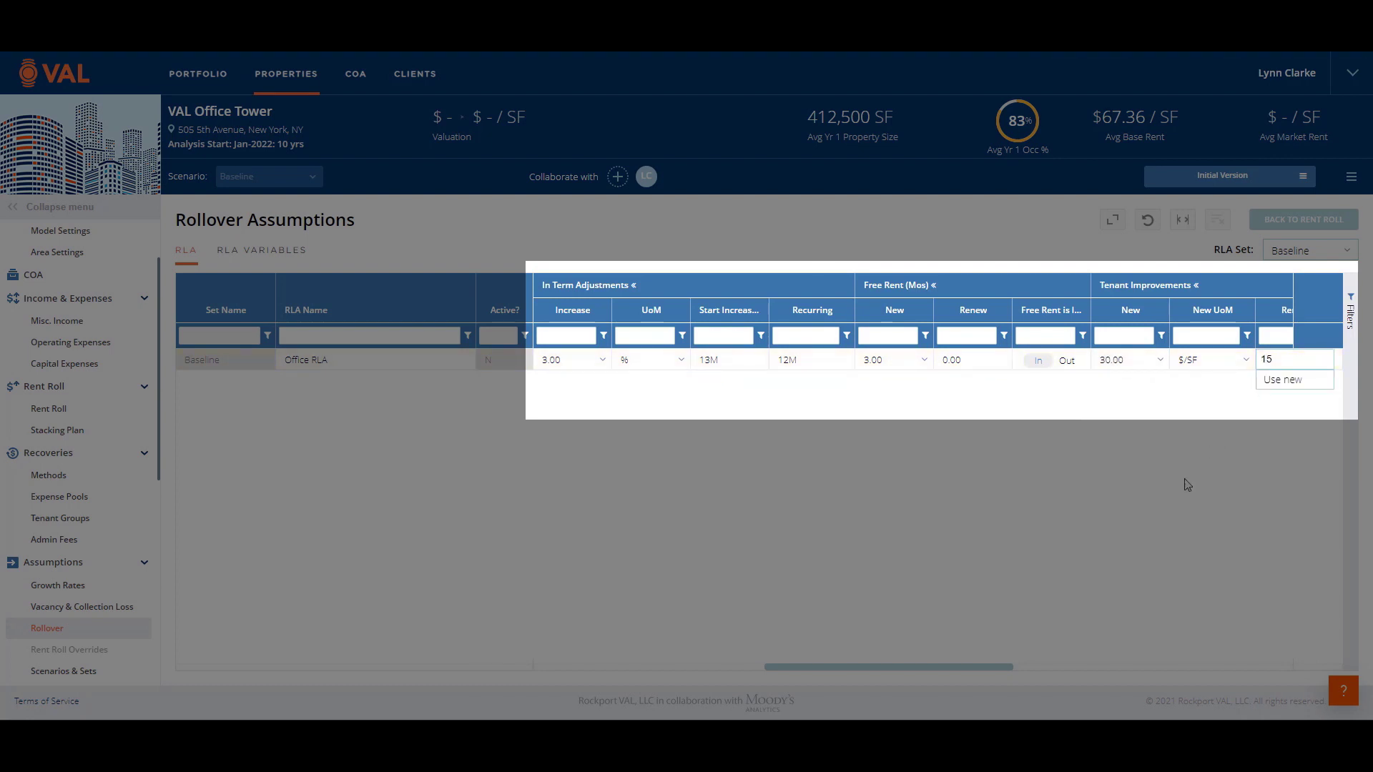
# Step: Set Office RLA leasing commissions to 6.00% new and 3.00% renewal
pyautogui.moveTo(971, 669); pyautogui.dragTo(1259, 662)
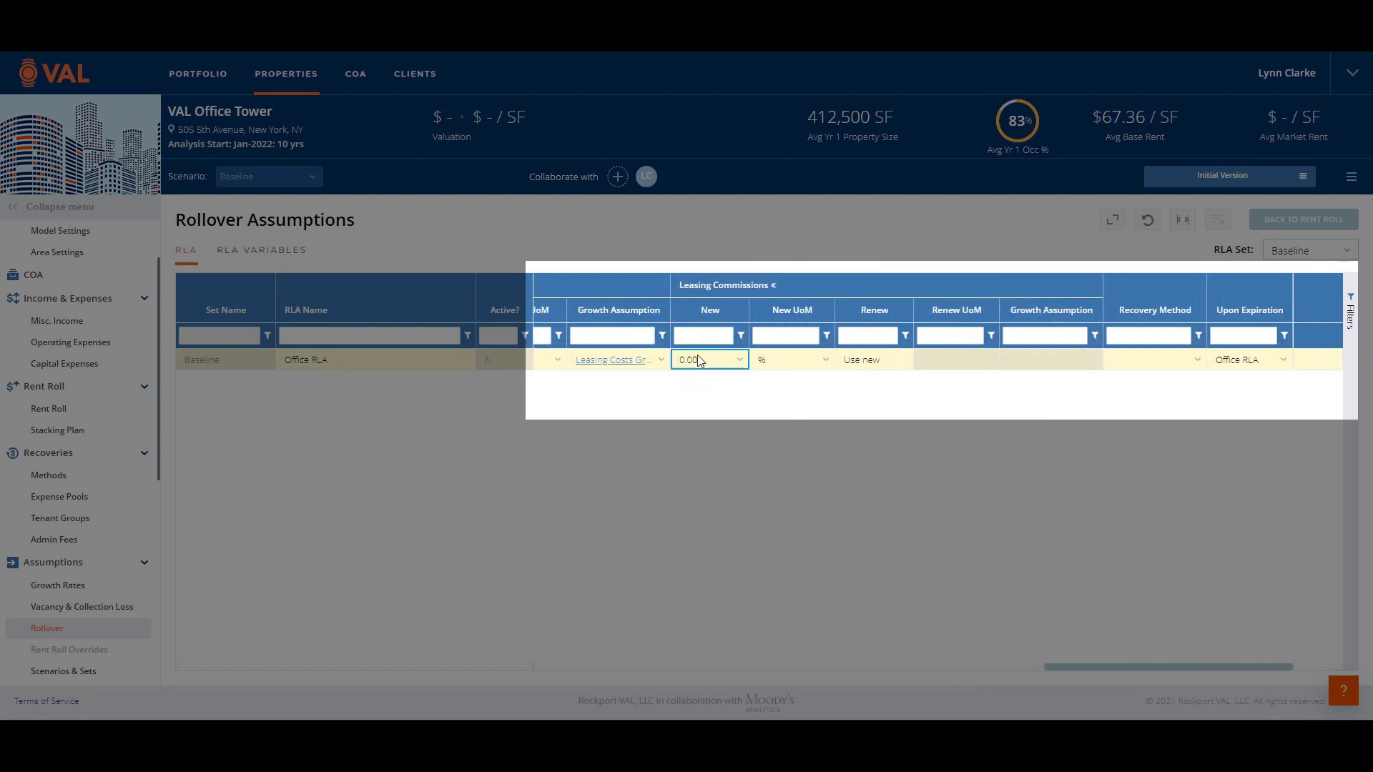
pyautogui.write('6')
pyautogui.click(854, 362)
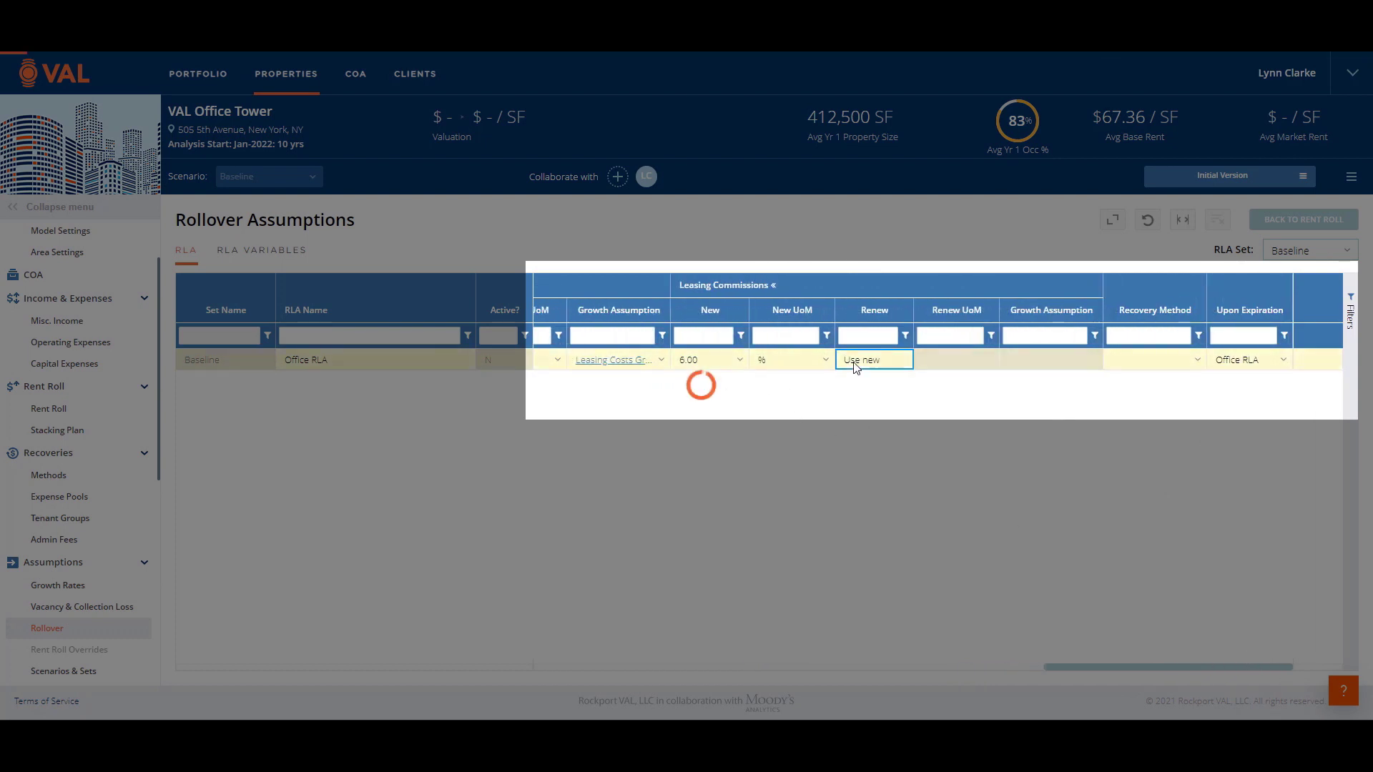
pyautogui.write('3')
pyautogui.press('Return')
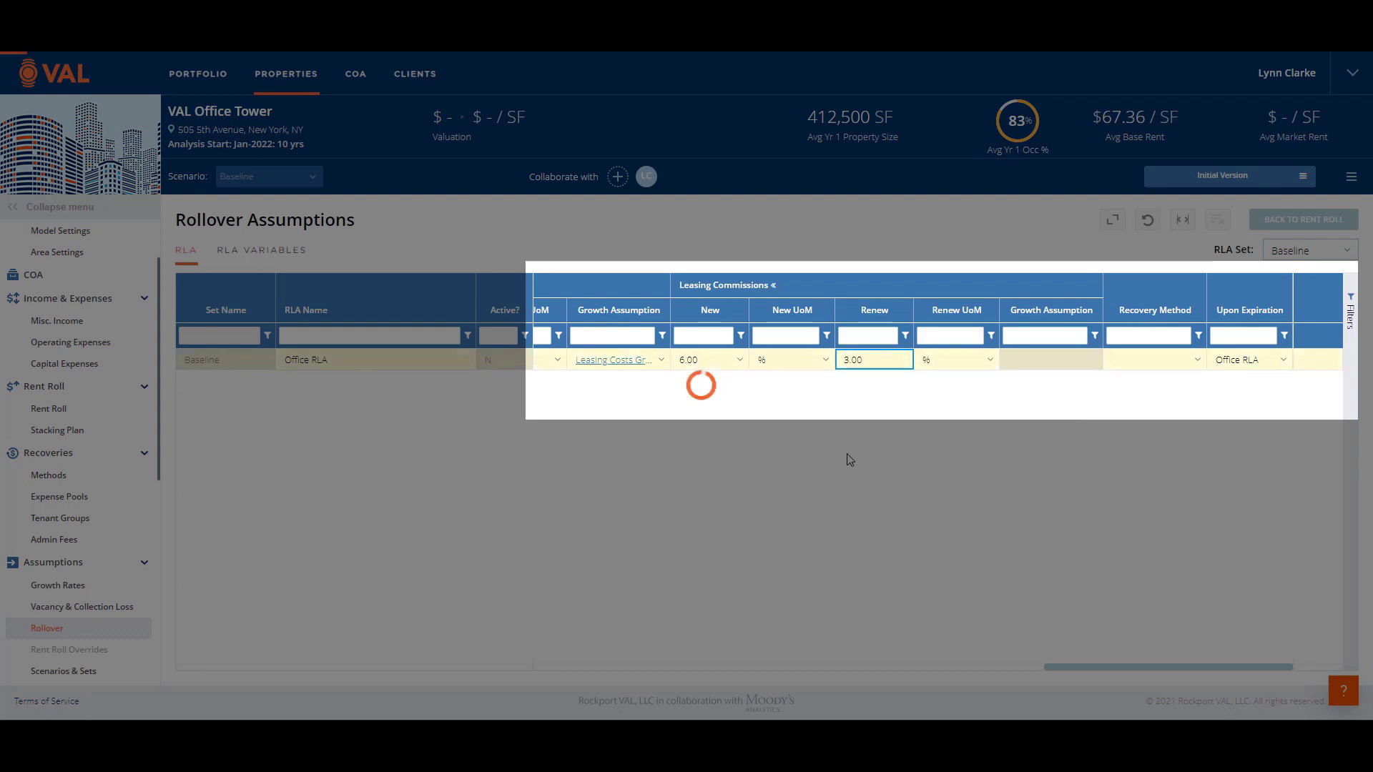
# Step: Use Default BaseYear recovery and copy Office RLA down to tenants in rows 2–15
pyautogui.click(1195, 358)
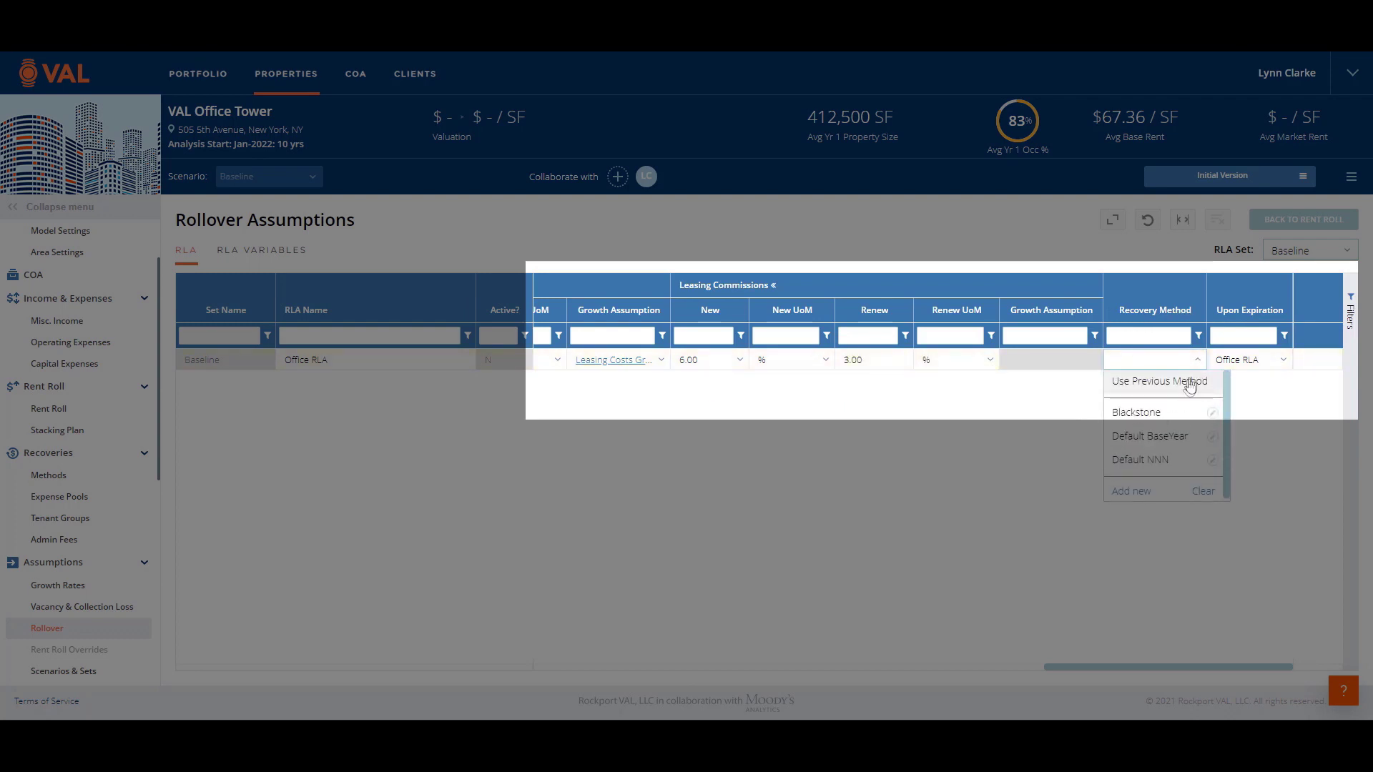
pyautogui.click(1160, 436)
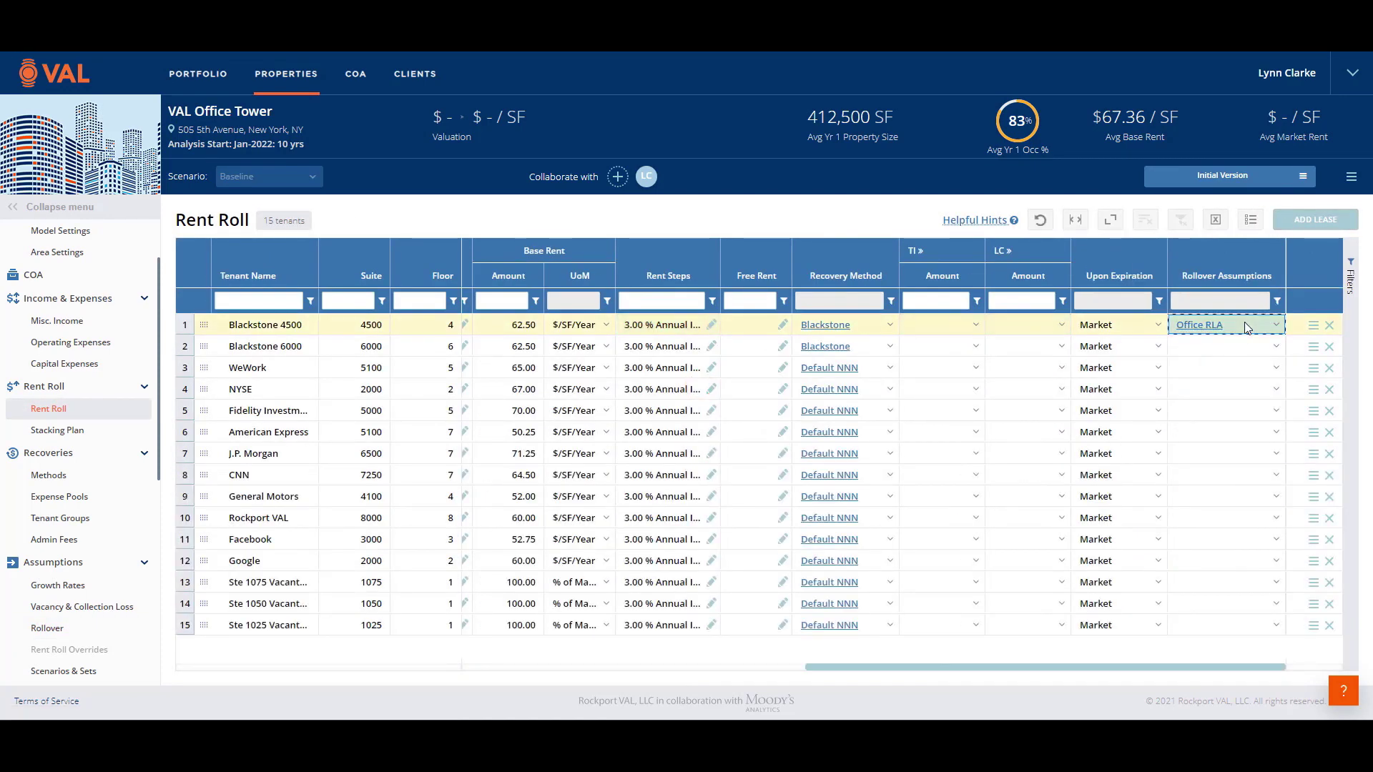
pyautogui.moveTo(1244, 323); pyautogui.dragTo(1220, 652)
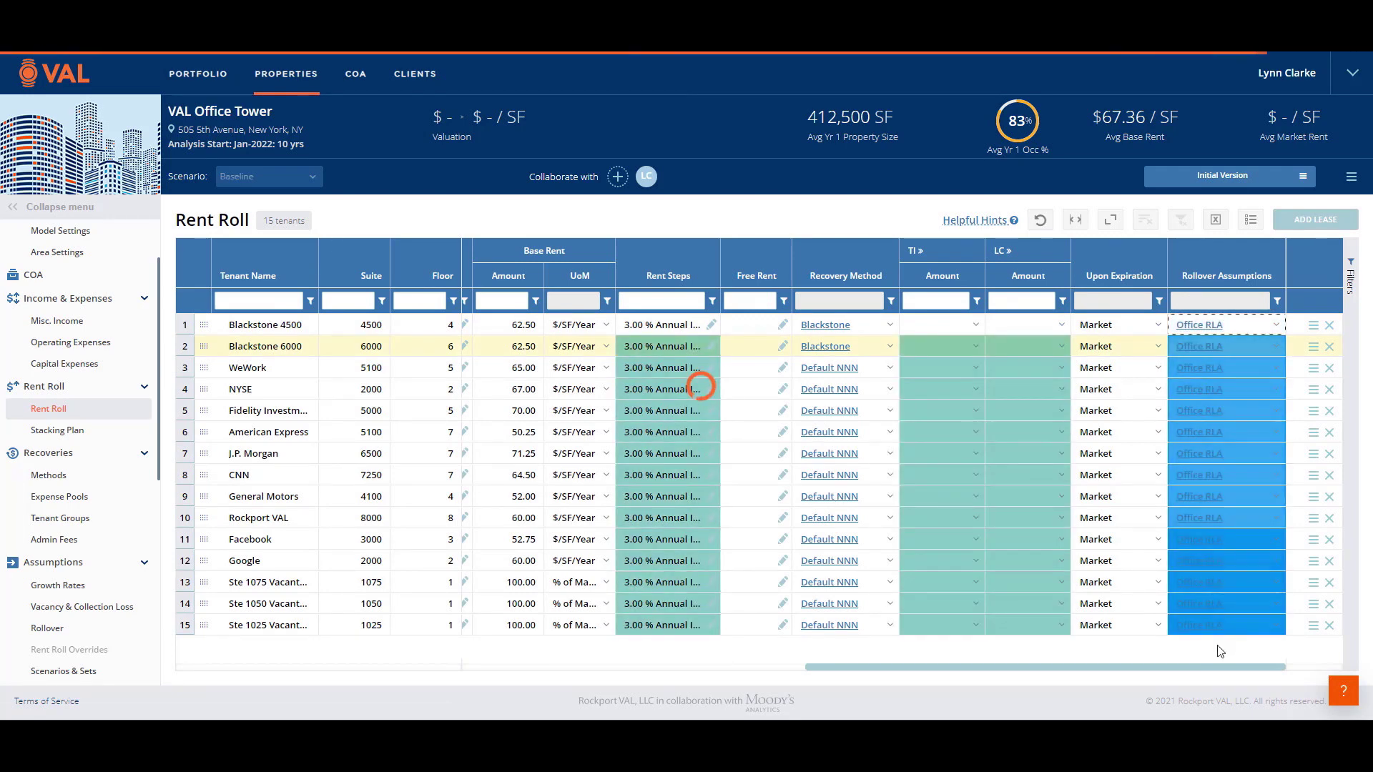
pyautogui.moveTo(1180, 675); pyautogui.dragTo(635, 719)
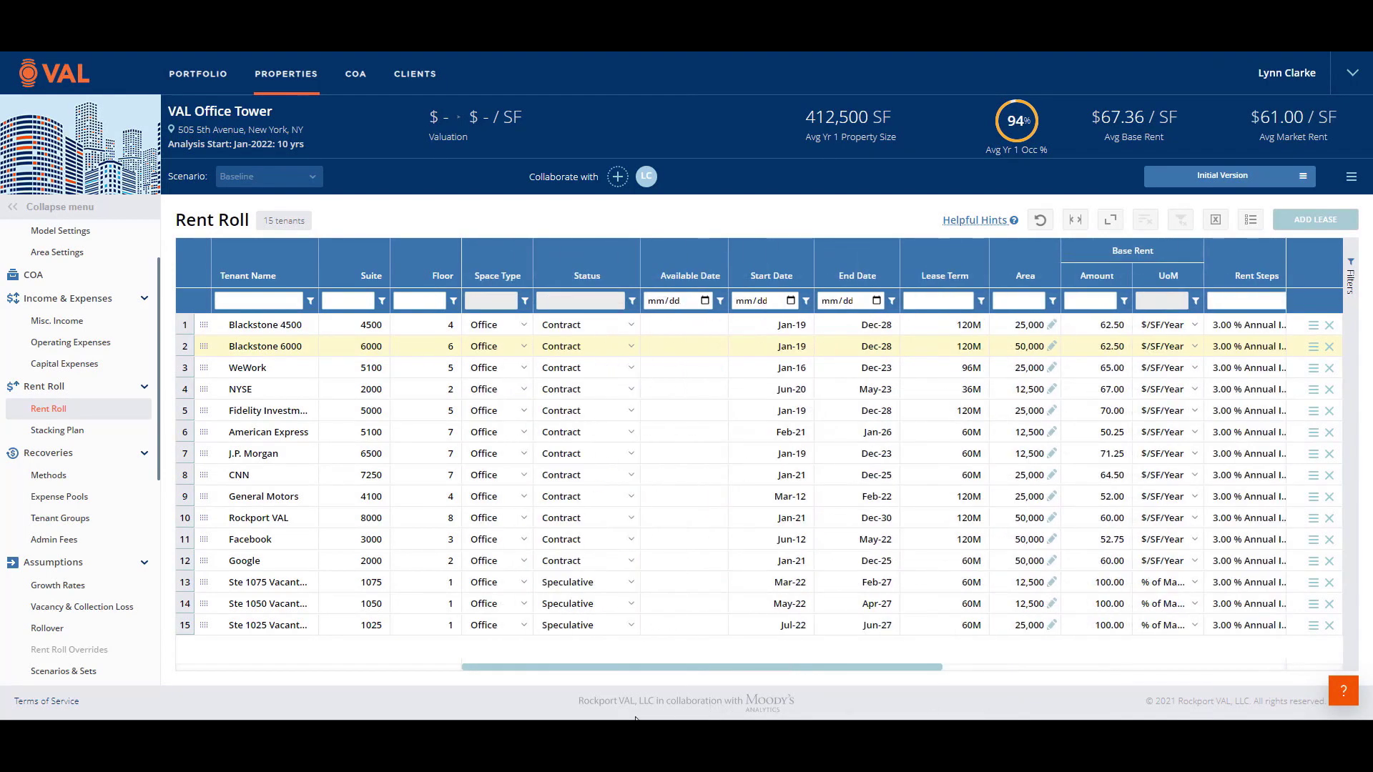
pyautogui.moveTo(789, 588); pyautogui.dragTo(787, 644)
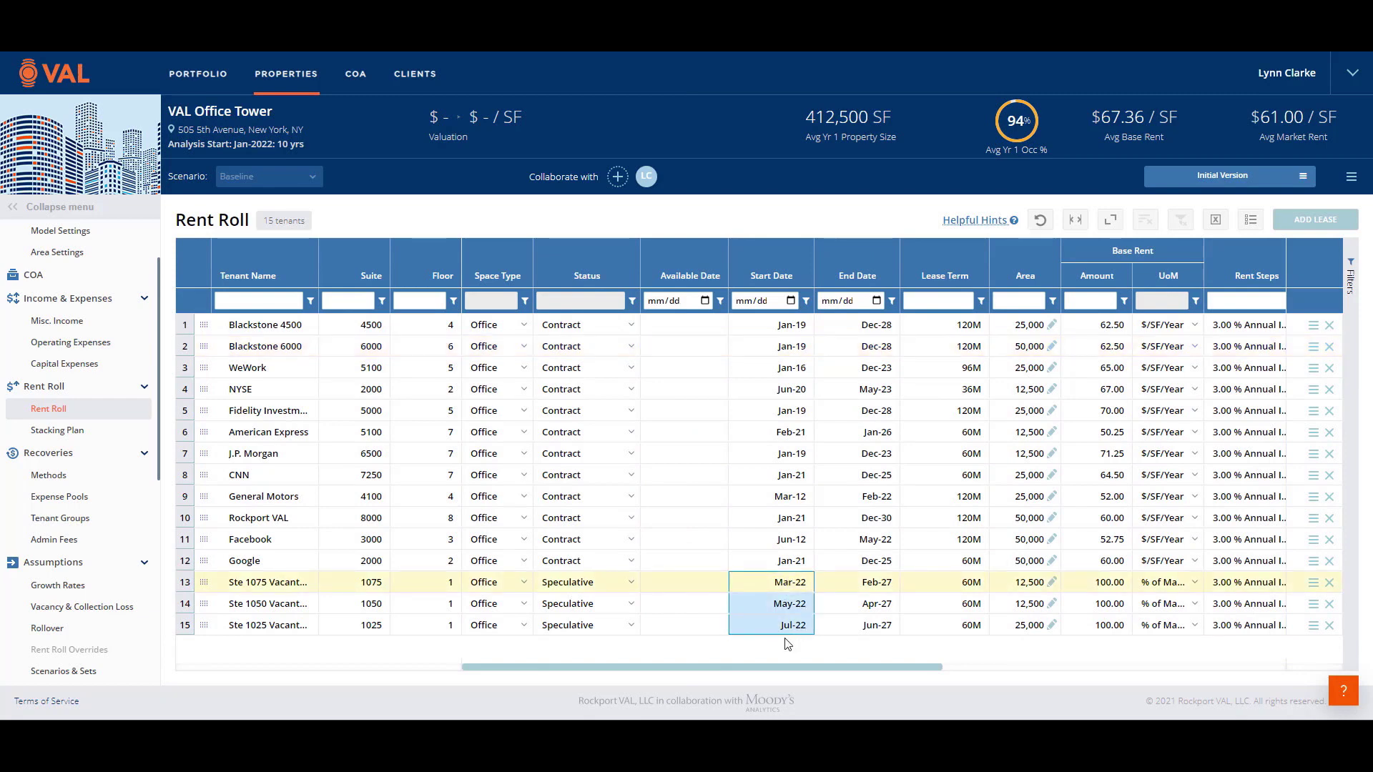
pyautogui.moveTo(1098, 584); pyautogui.dragTo(1101, 627)
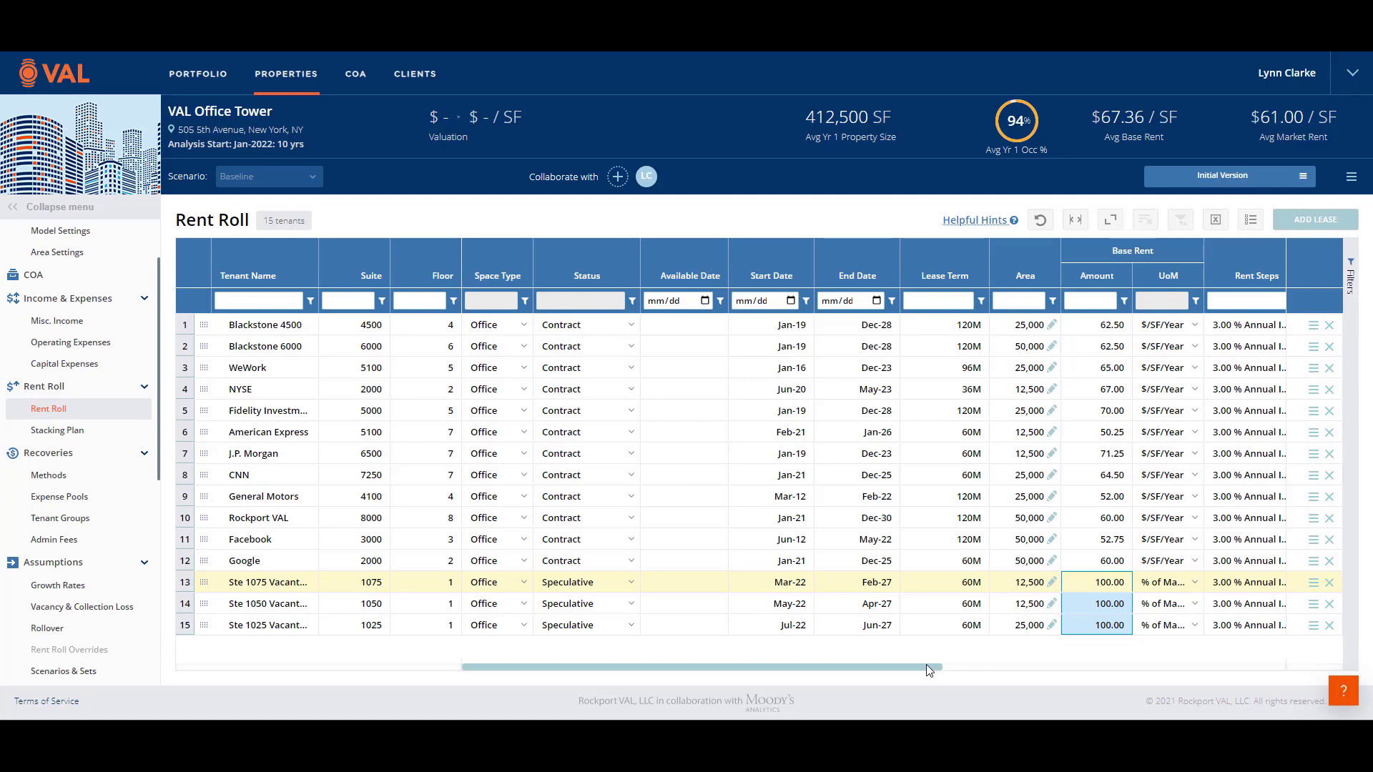
pyautogui.moveTo(930, 670); pyautogui.dragTo(1207, 675)
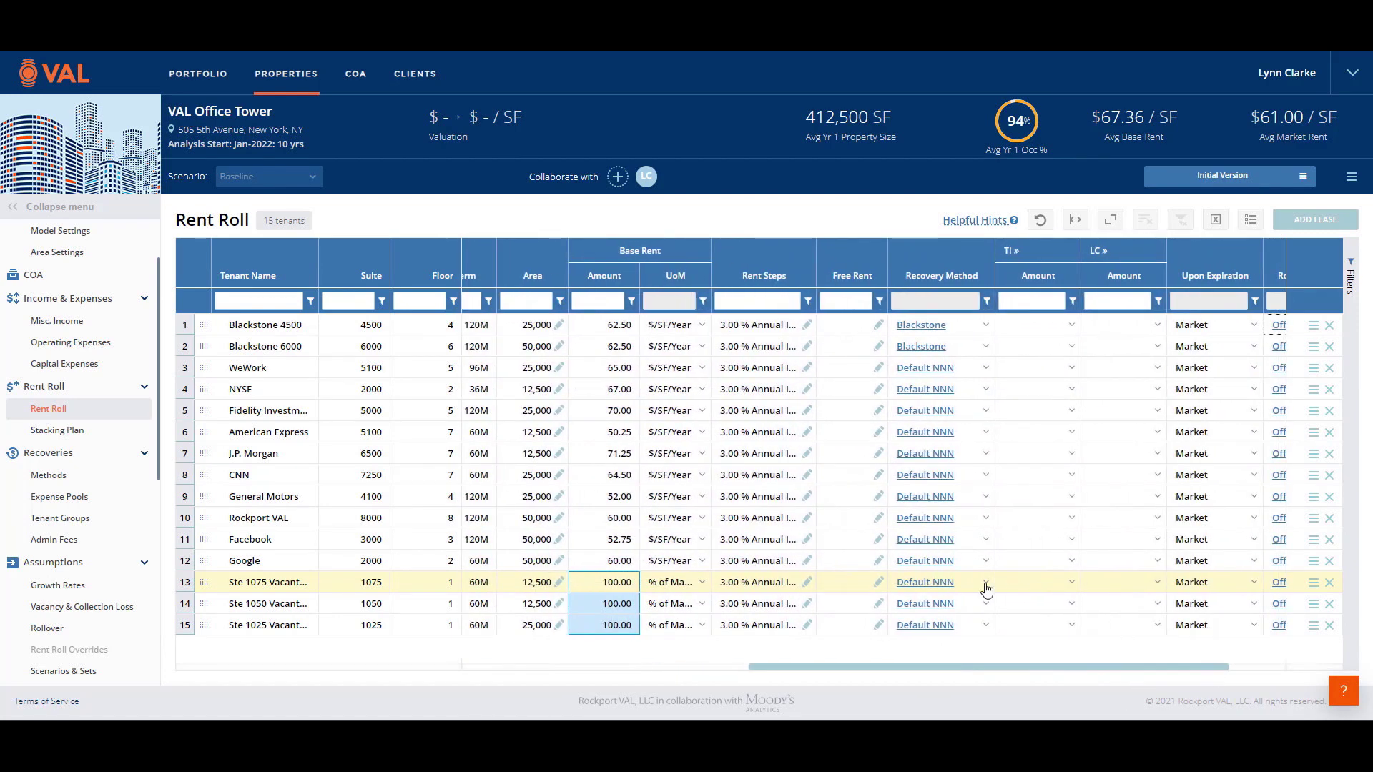
pyautogui.click(843, 585)
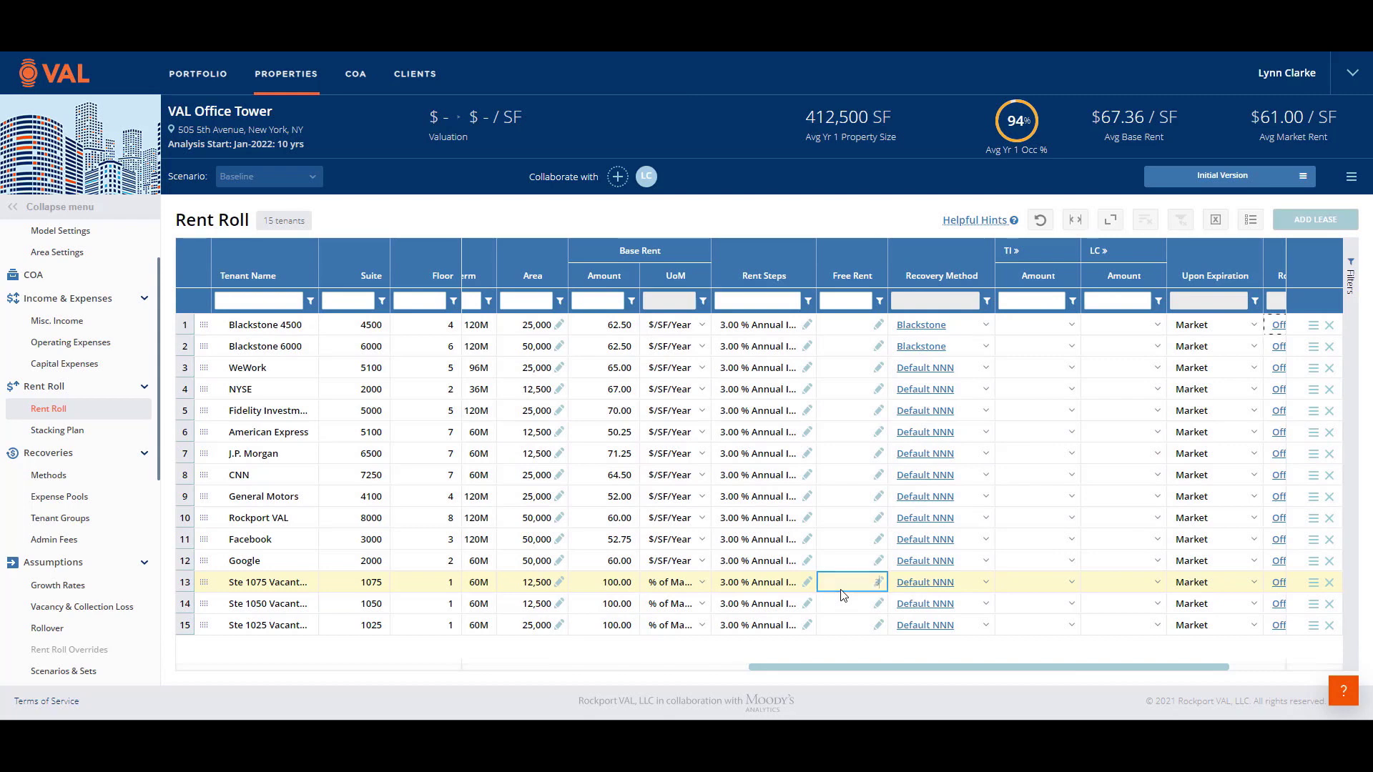
# Step: Give suite 1075 3 months free rent and paste it to suites 1050 and 1025
pyautogui.write('3')
pyautogui.press('Return')
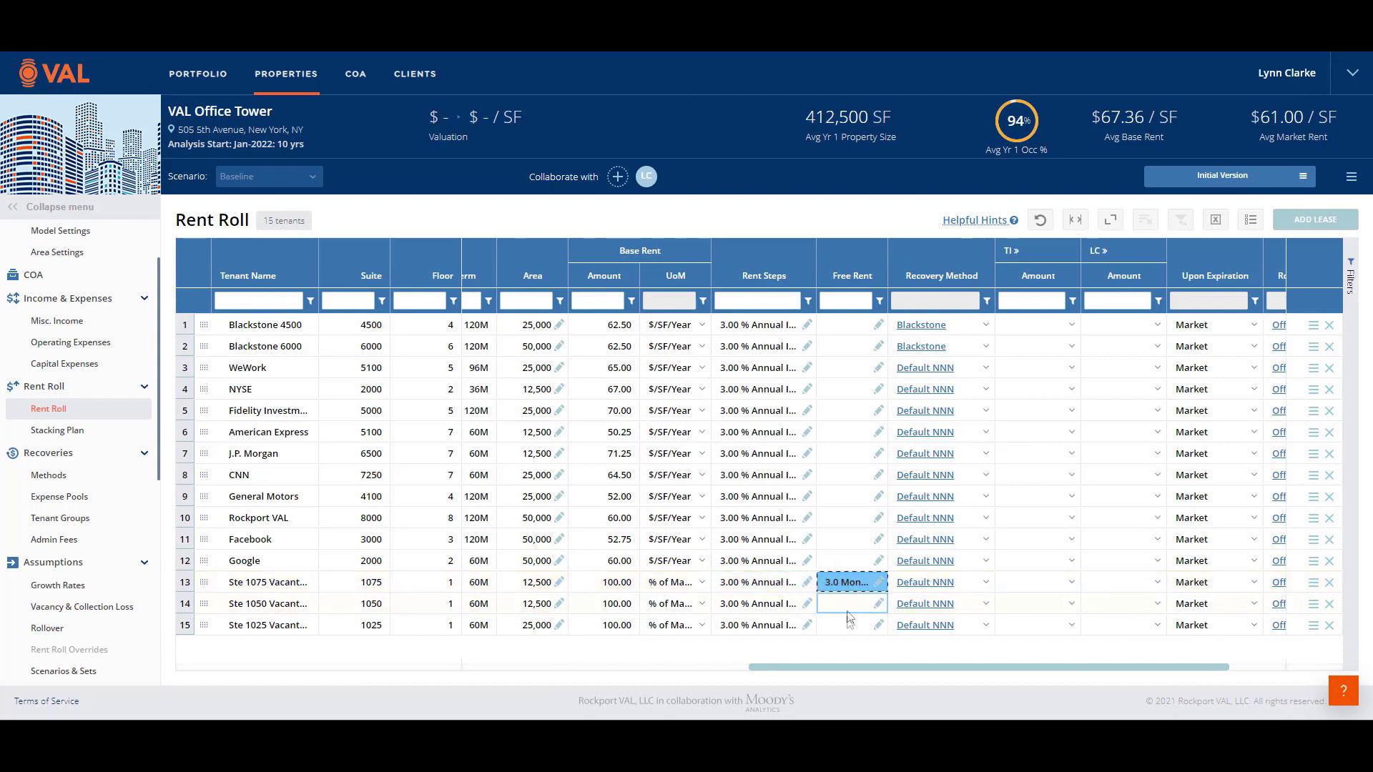
pyautogui.moveTo(848, 613); pyautogui.dragTo(848, 627)
pyautogui.hotkey('ctrl', 'v')
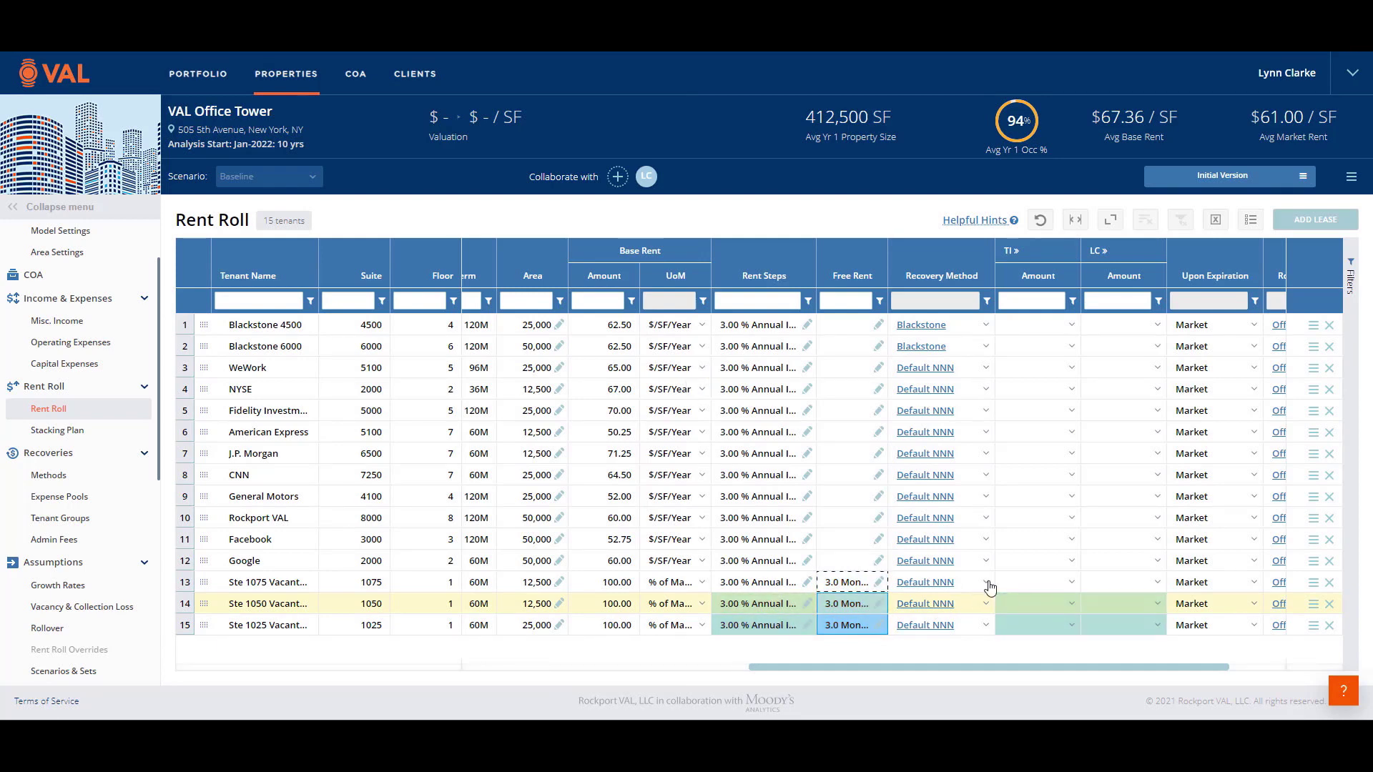
# Step: Set recovery, TI and LC to Use RLA for suite 1075, then paste to 1050 and 1025
pyautogui.click(986, 583)
pyautogui.click(944, 477)
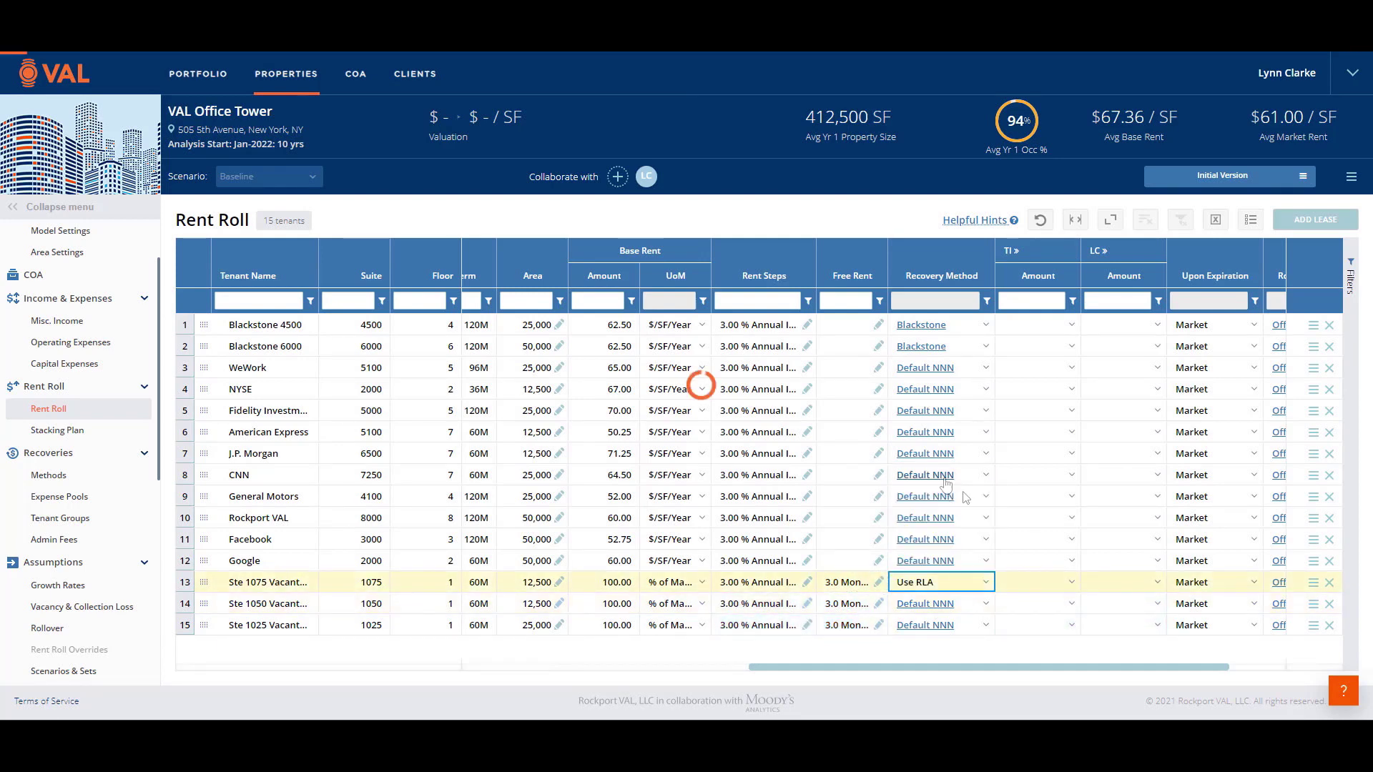
pyautogui.click(1066, 583)
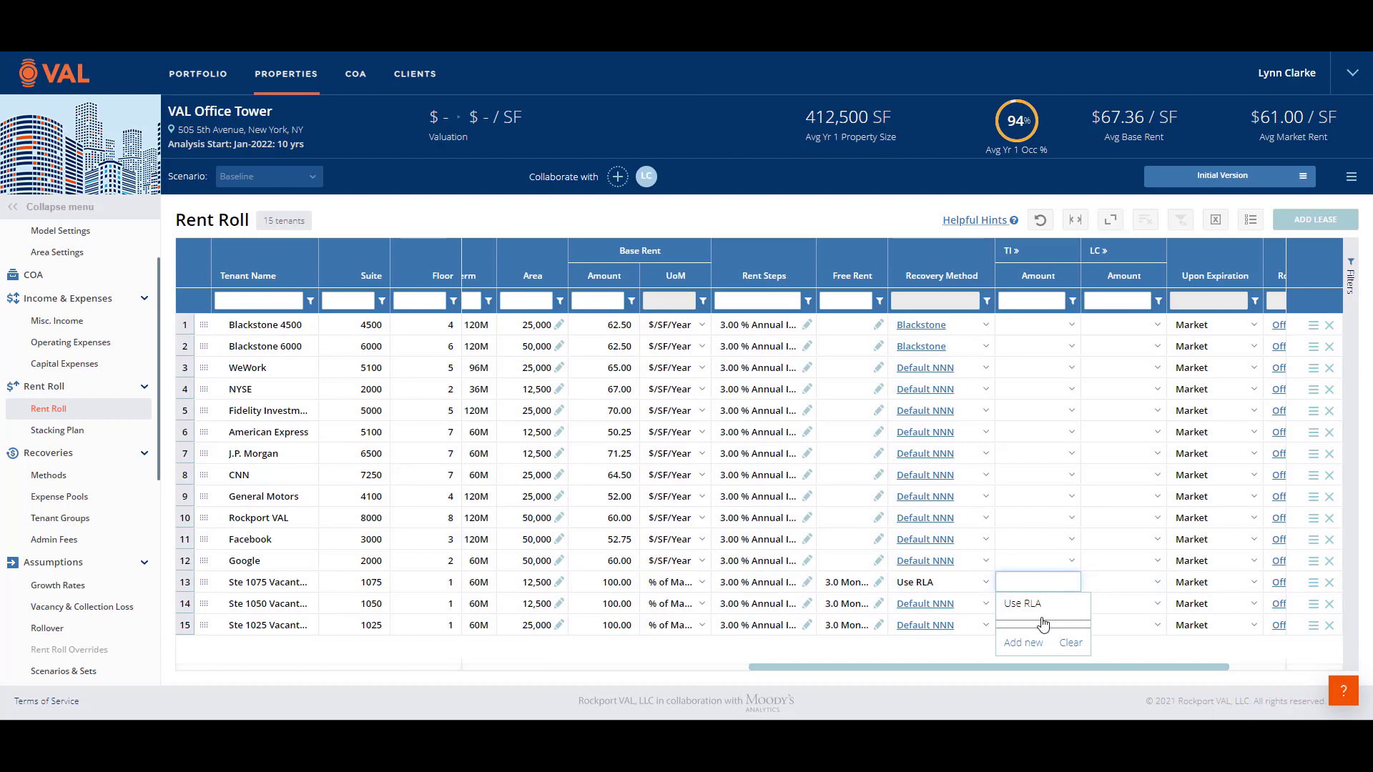
pyautogui.click(1023, 604)
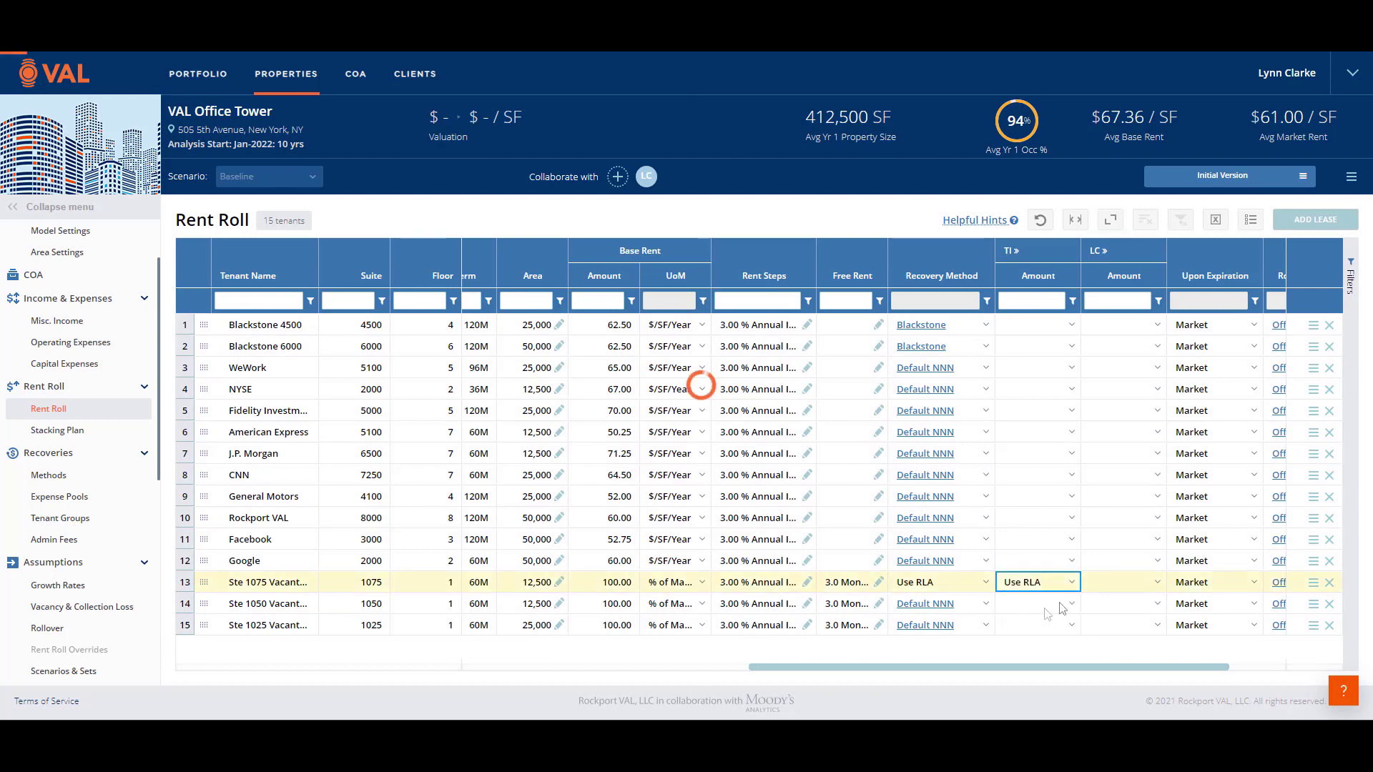
pyautogui.click(1158, 587)
pyautogui.click(1119, 604)
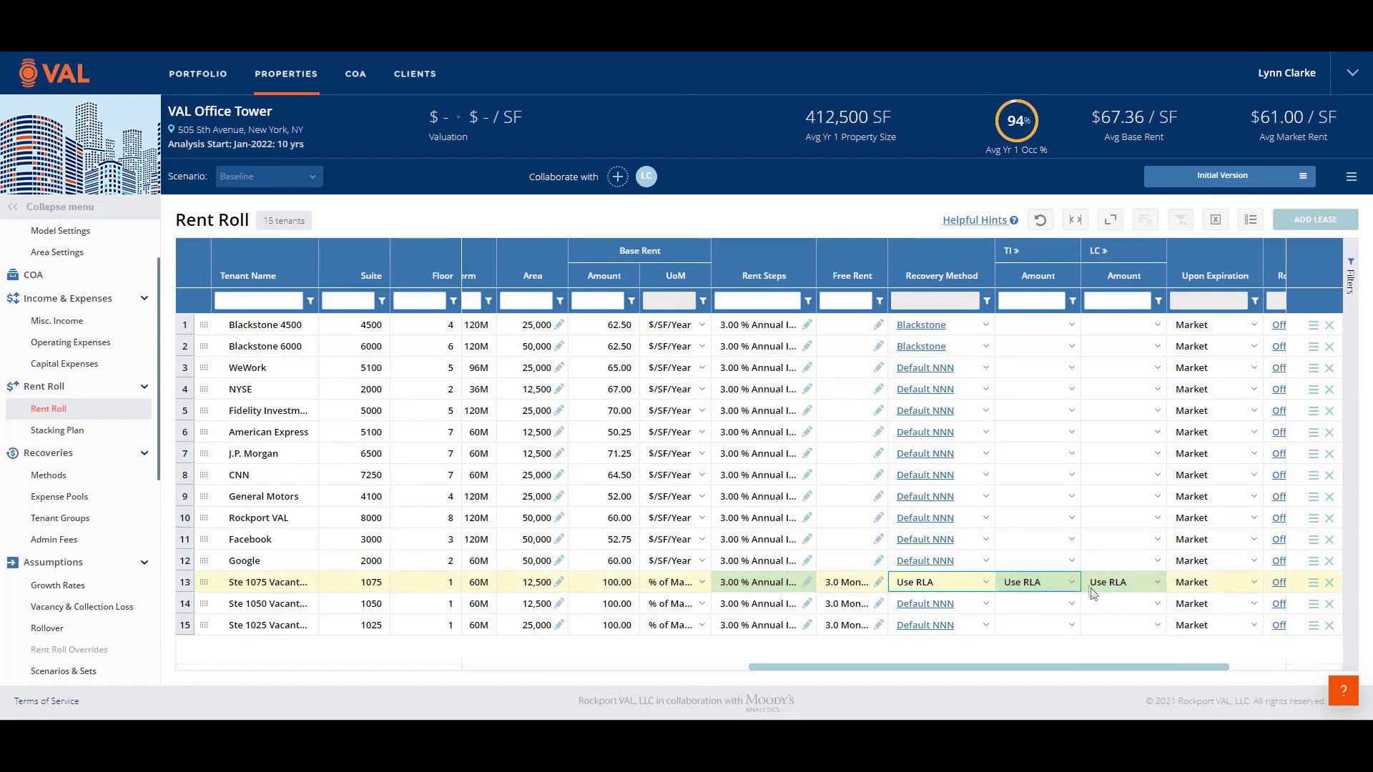
pyautogui.hotkey('ctrl', 'c')
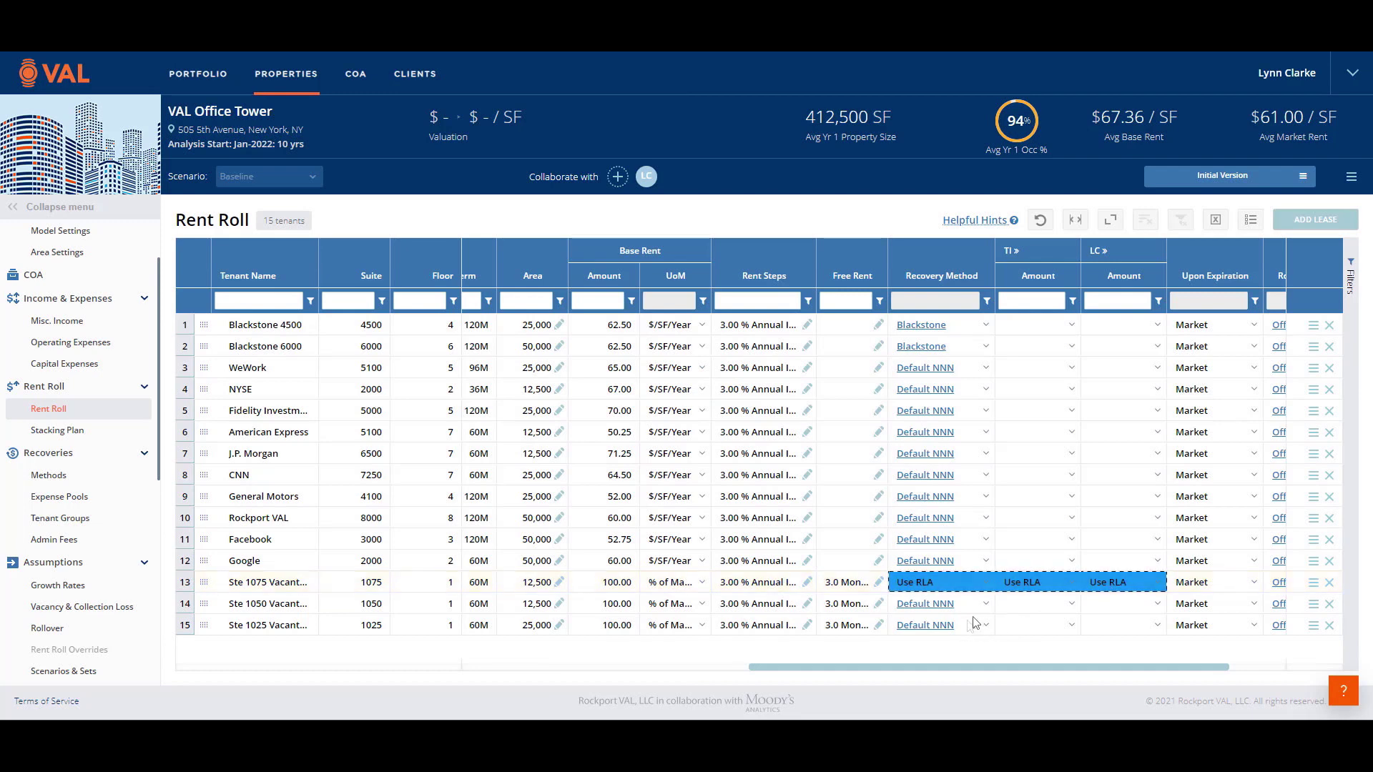
pyautogui.moveTo(965, 607); pyautogui.dragTo(1096, 638)
pyautogui.hotkey('ctrl', 'v')
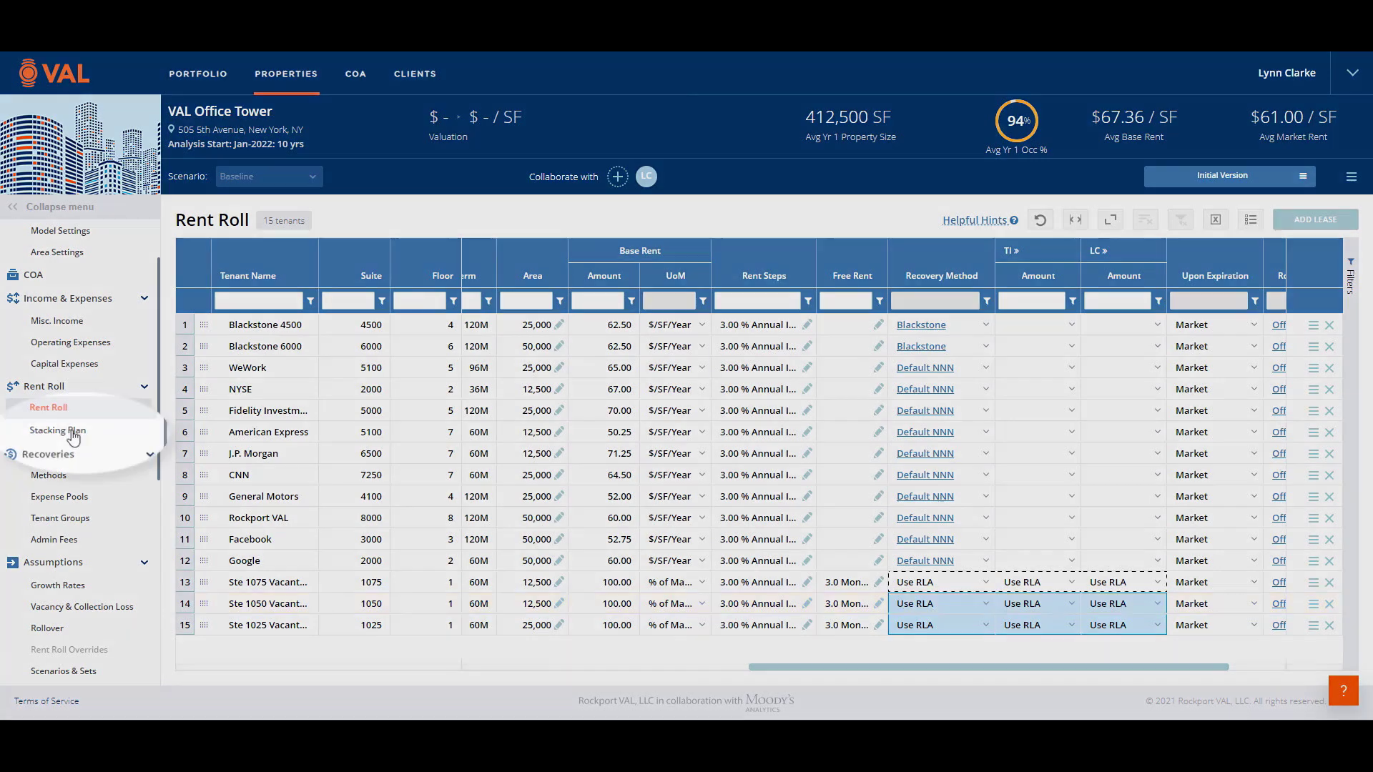
# Step: Show the floor-by-floor stacking plan chart as of 01/2024
pyautogui.click(72, 429)
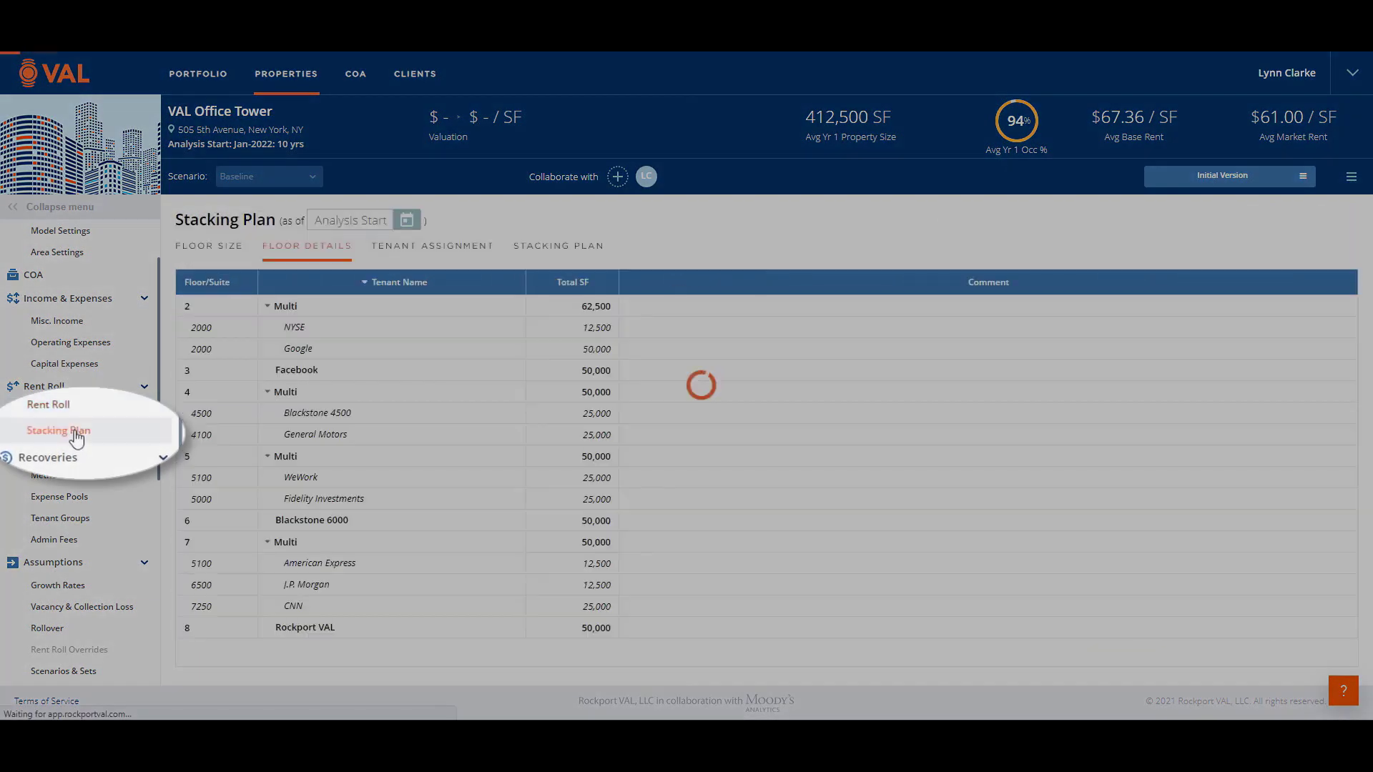
pyautogui.click(558, 247)
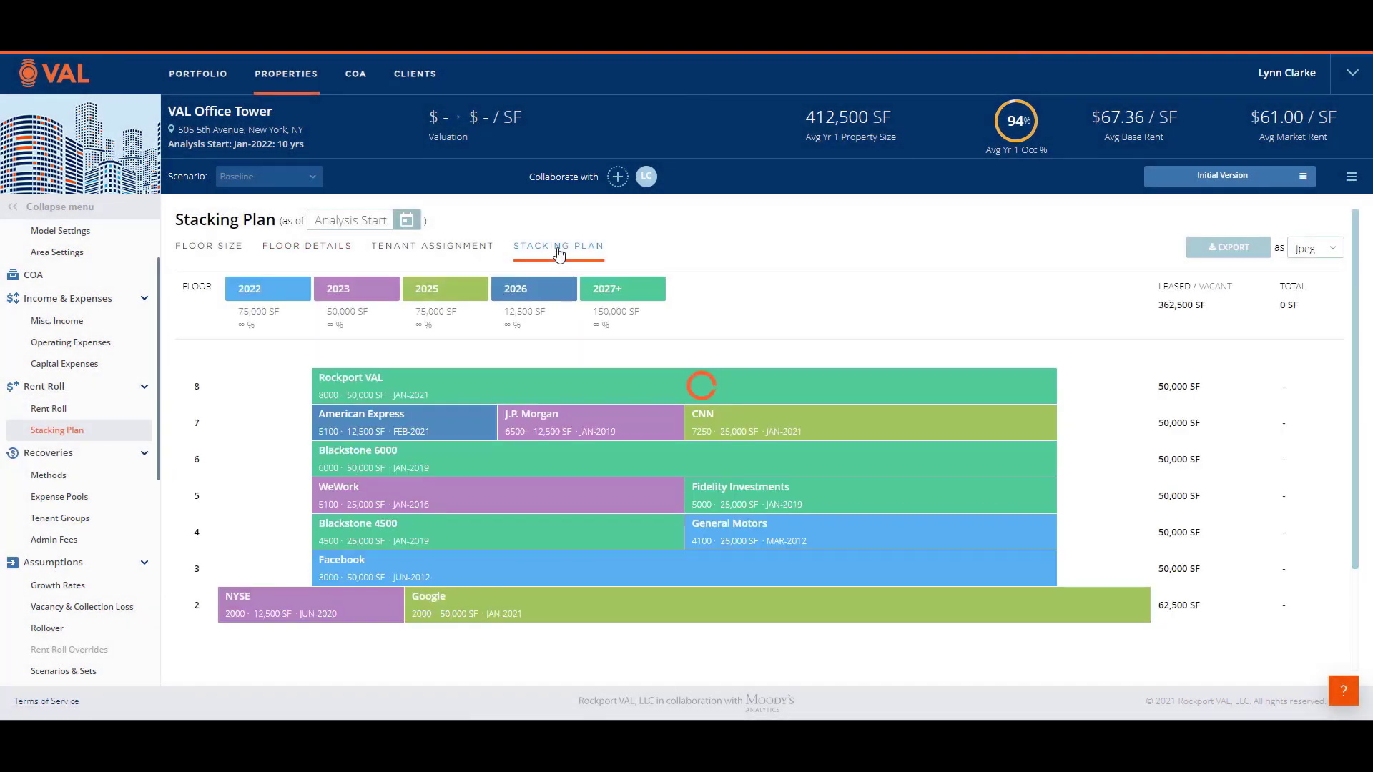
pyautogui.click(363, 221)
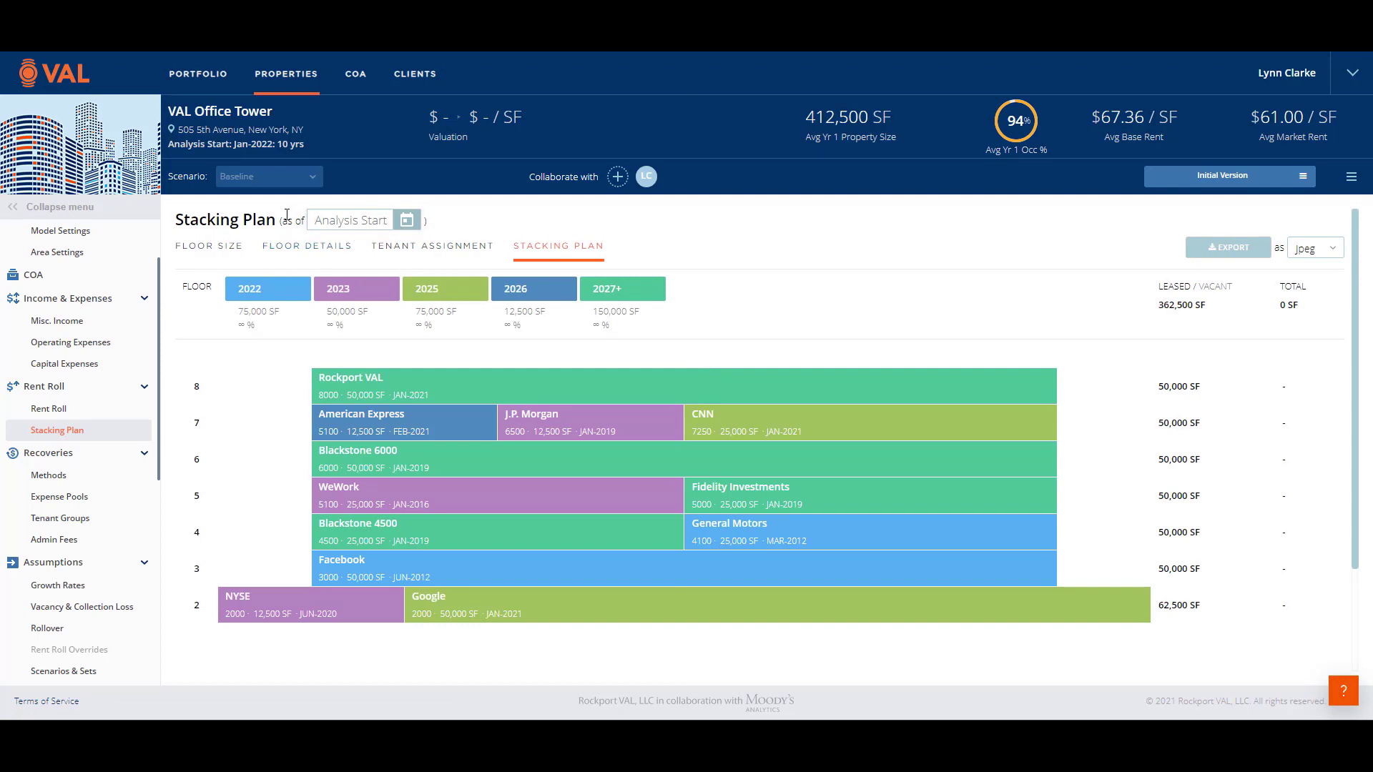
pyautogui.write('01/2024')
pyautogui.click(699, 385)
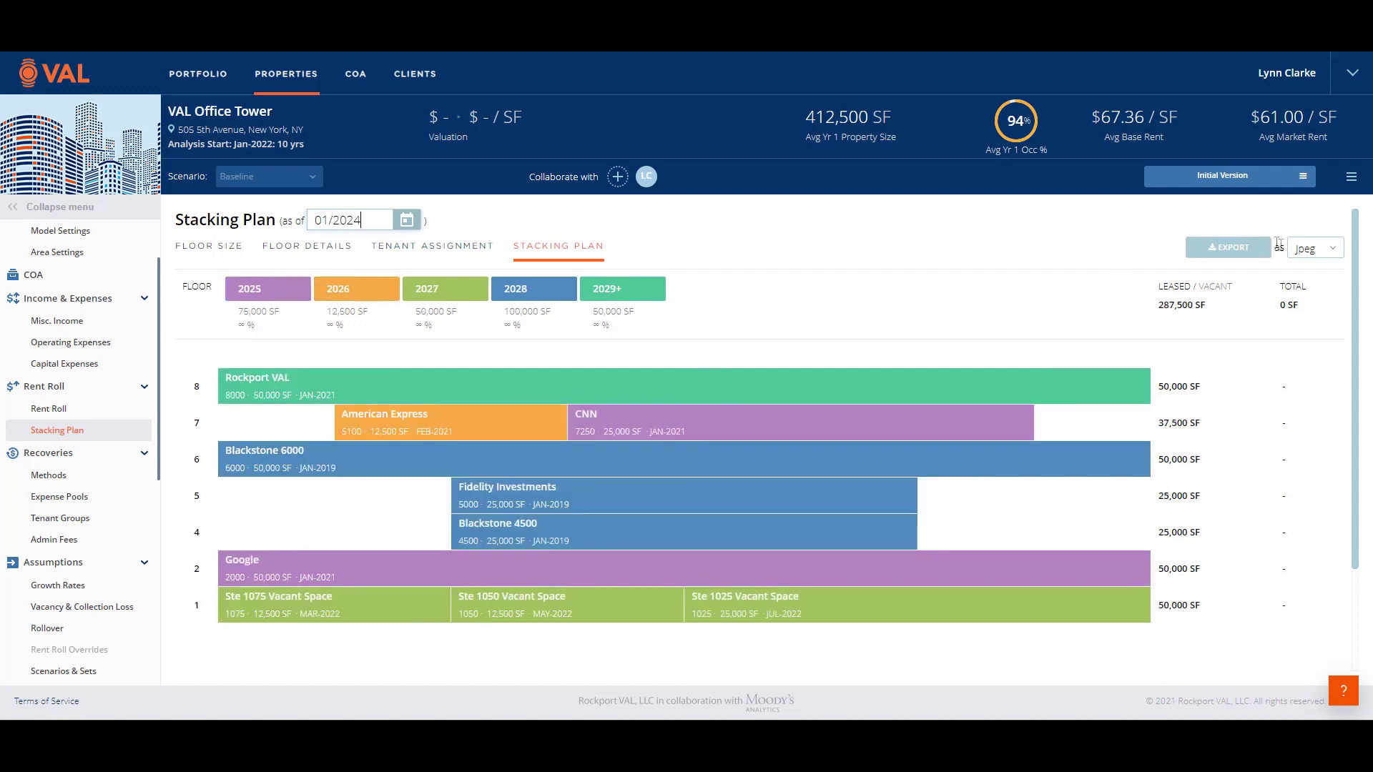
# Step: Keep Jpeg as the stacking plan export format and go to the Property Valuation page
pyautogui.click(1334, 255)
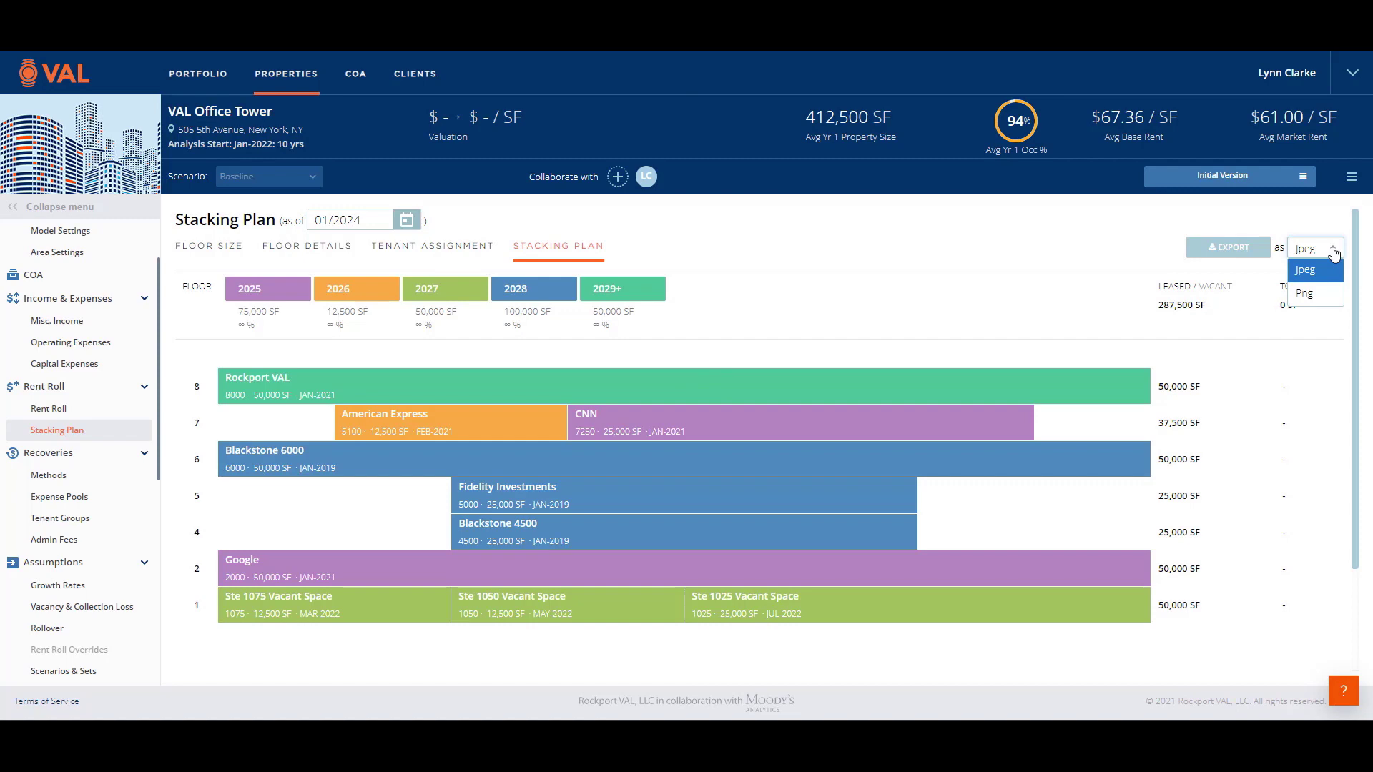
pyautogui.click(1334, 254)
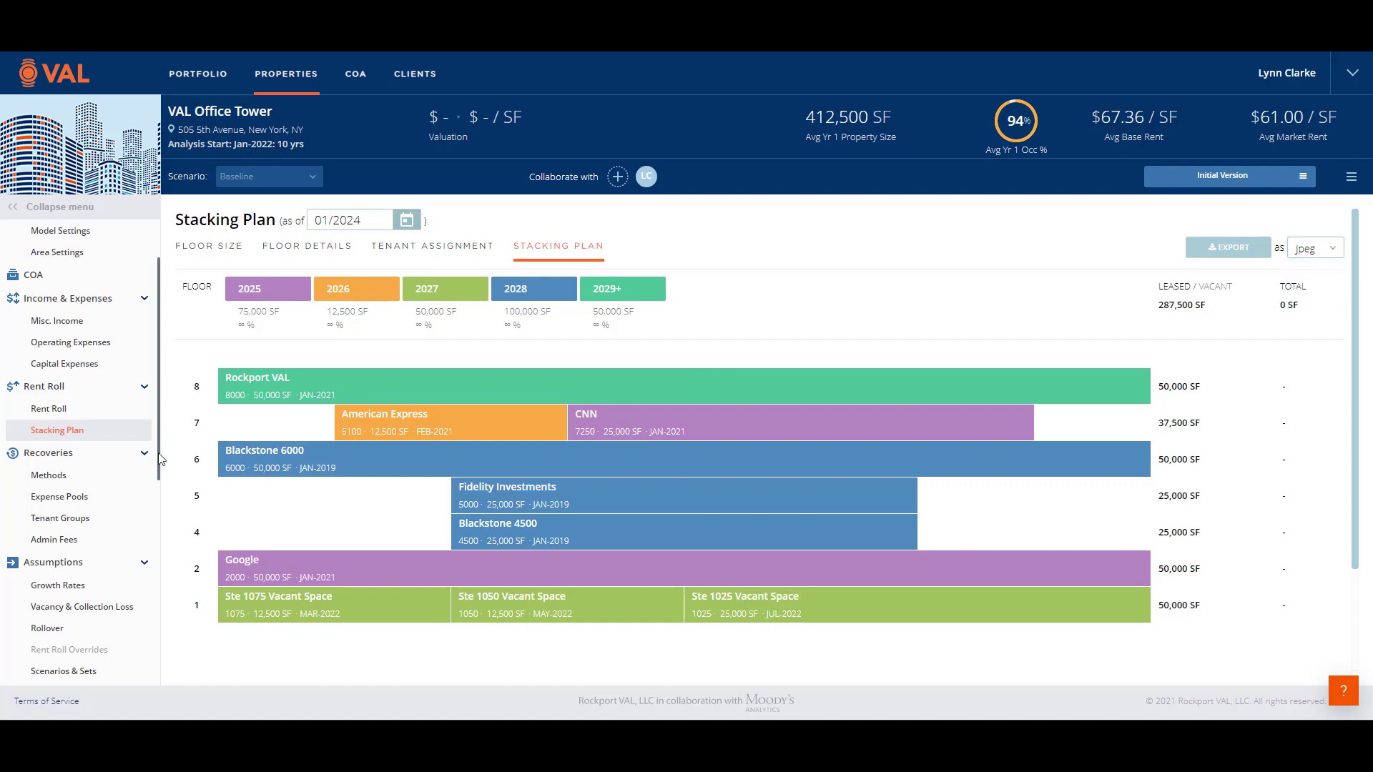
pyautogui.scroll(-3, 63, 484)
pyautogui.click(63, 478)
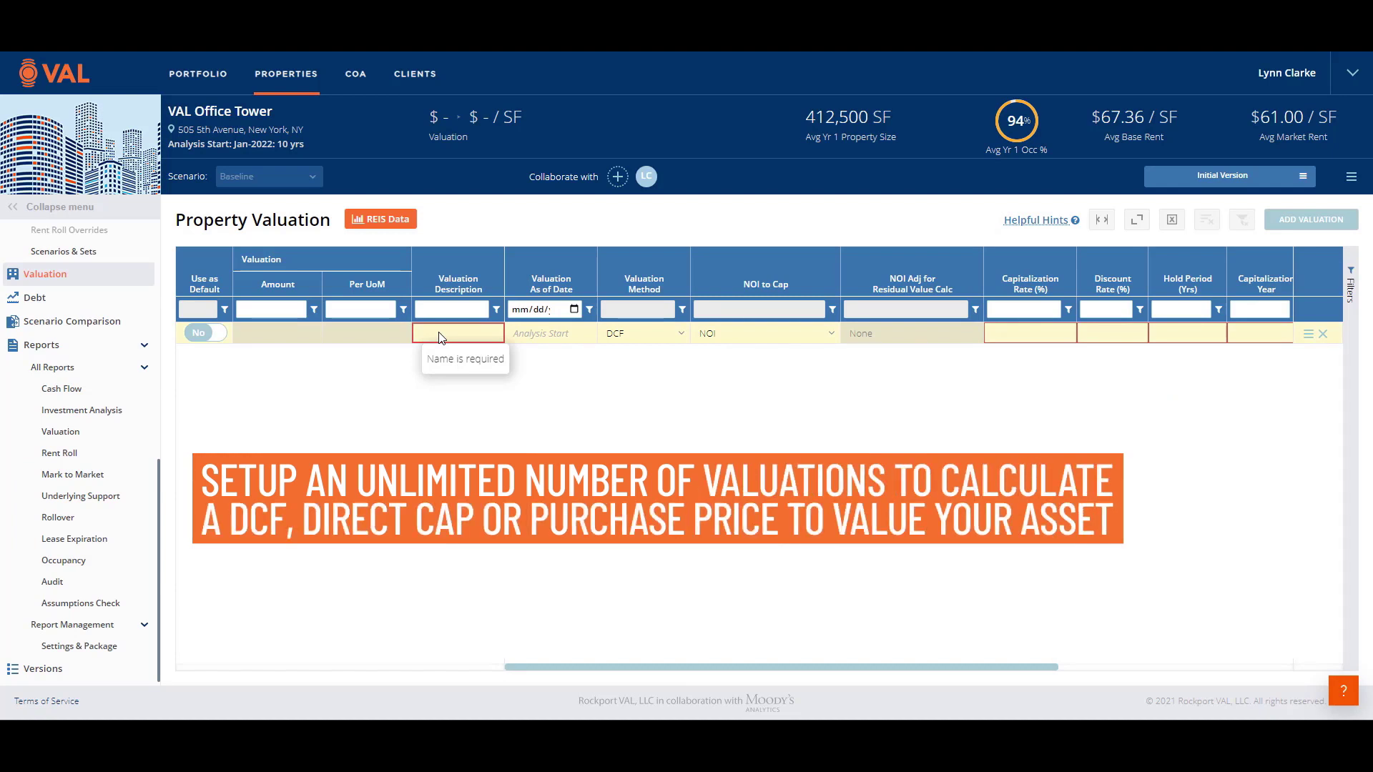
# Step: Name the valuation 'As is DCF' with 6% cap rate, 8% discount rate and 10-year hold
pyautogui.click(439, 334)
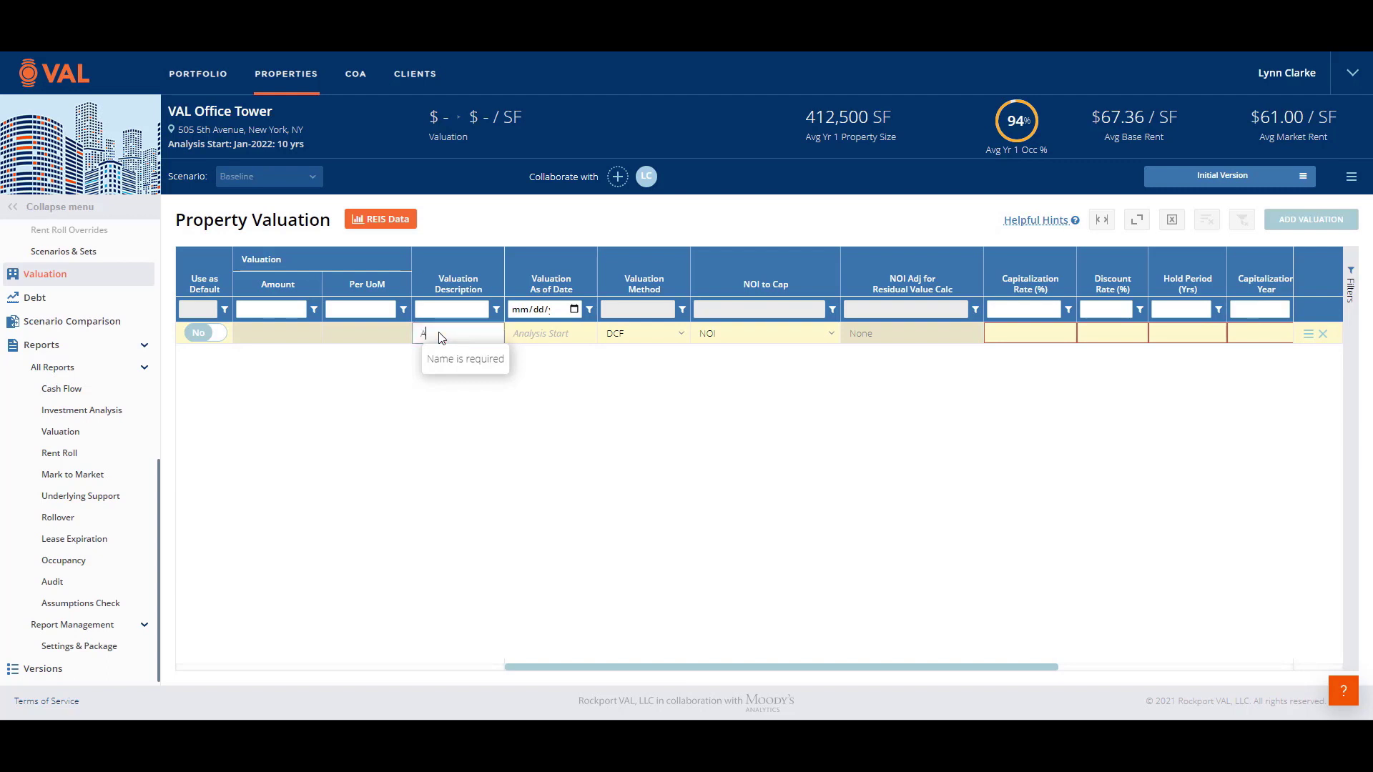
pyautogui.write('As is DCF')
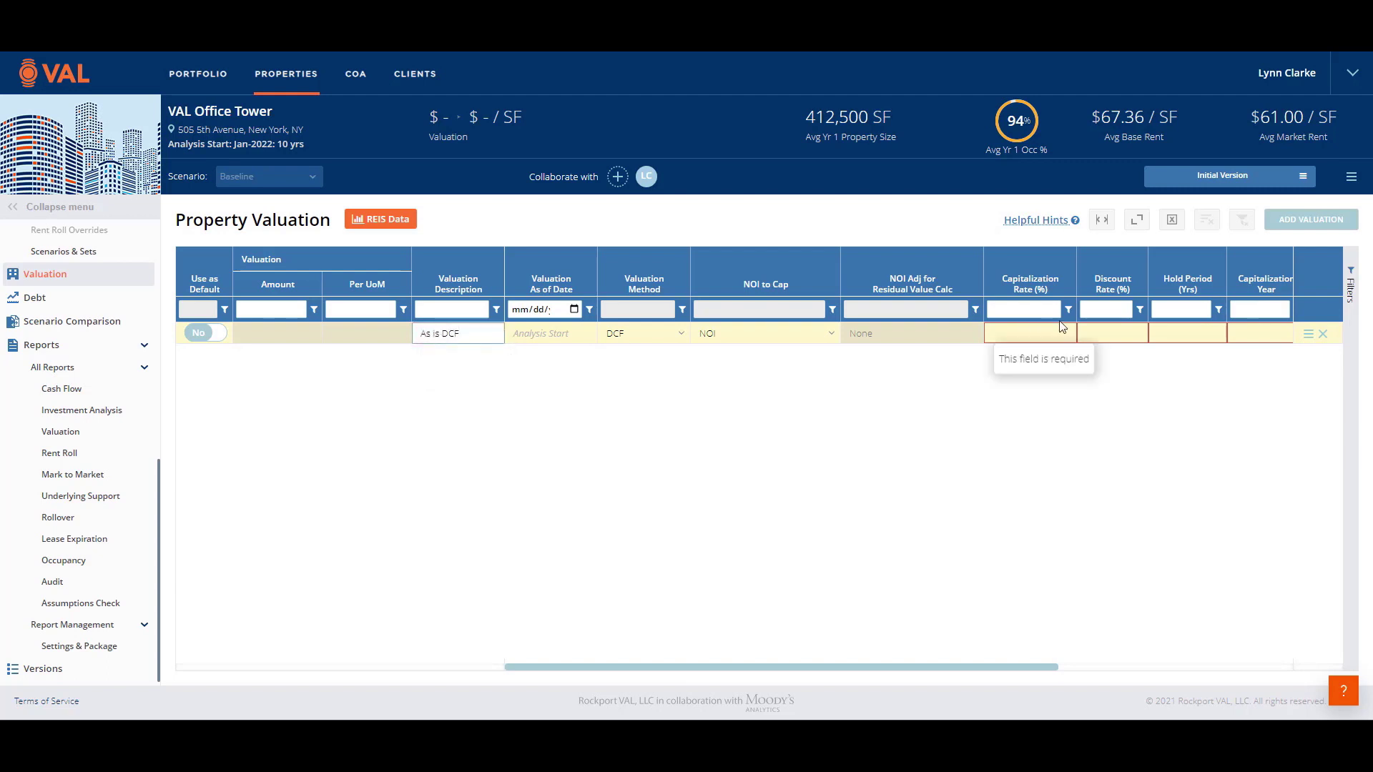
pyautogui.click(1041, 337)
pyautogui.write('6')
pyautogui.click(1110, 343)
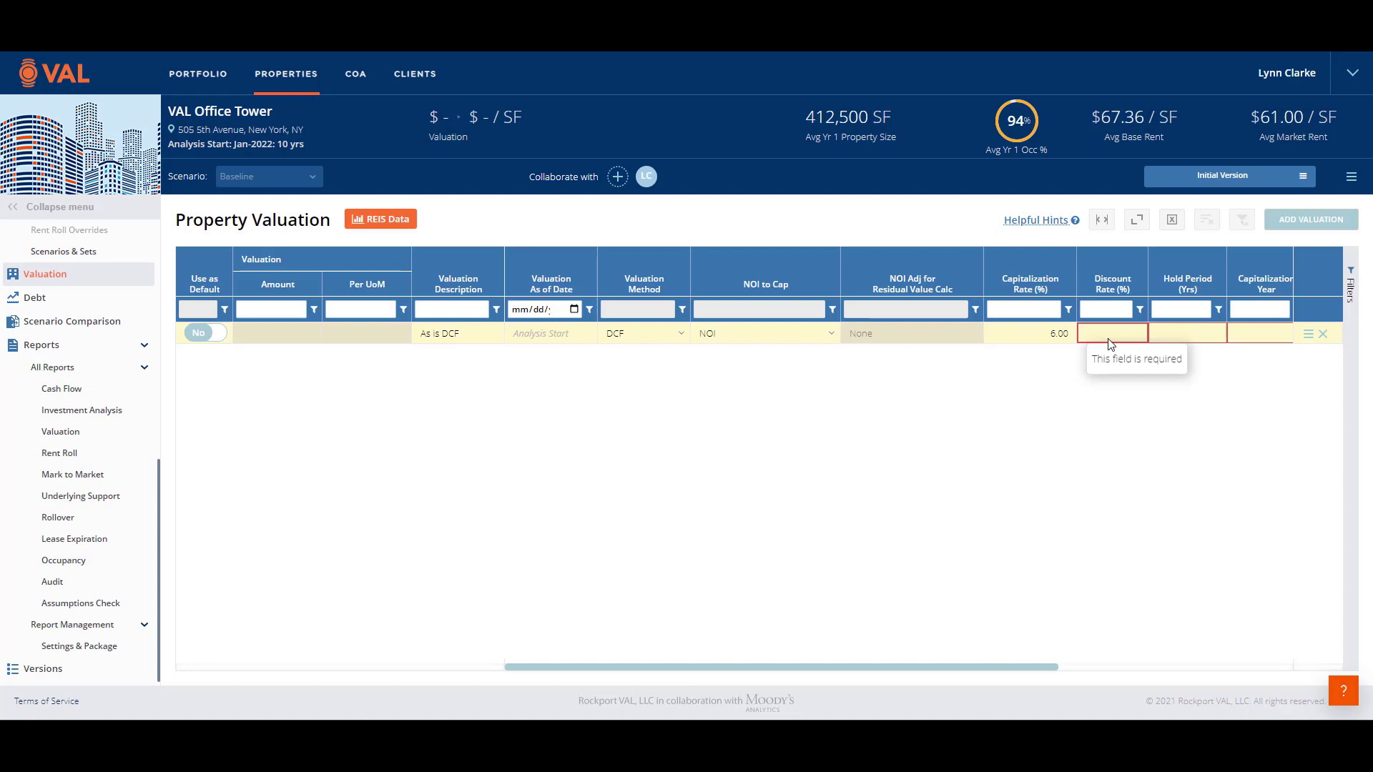
pyautogui.write('8')
pyautogui.click(1167, 334)
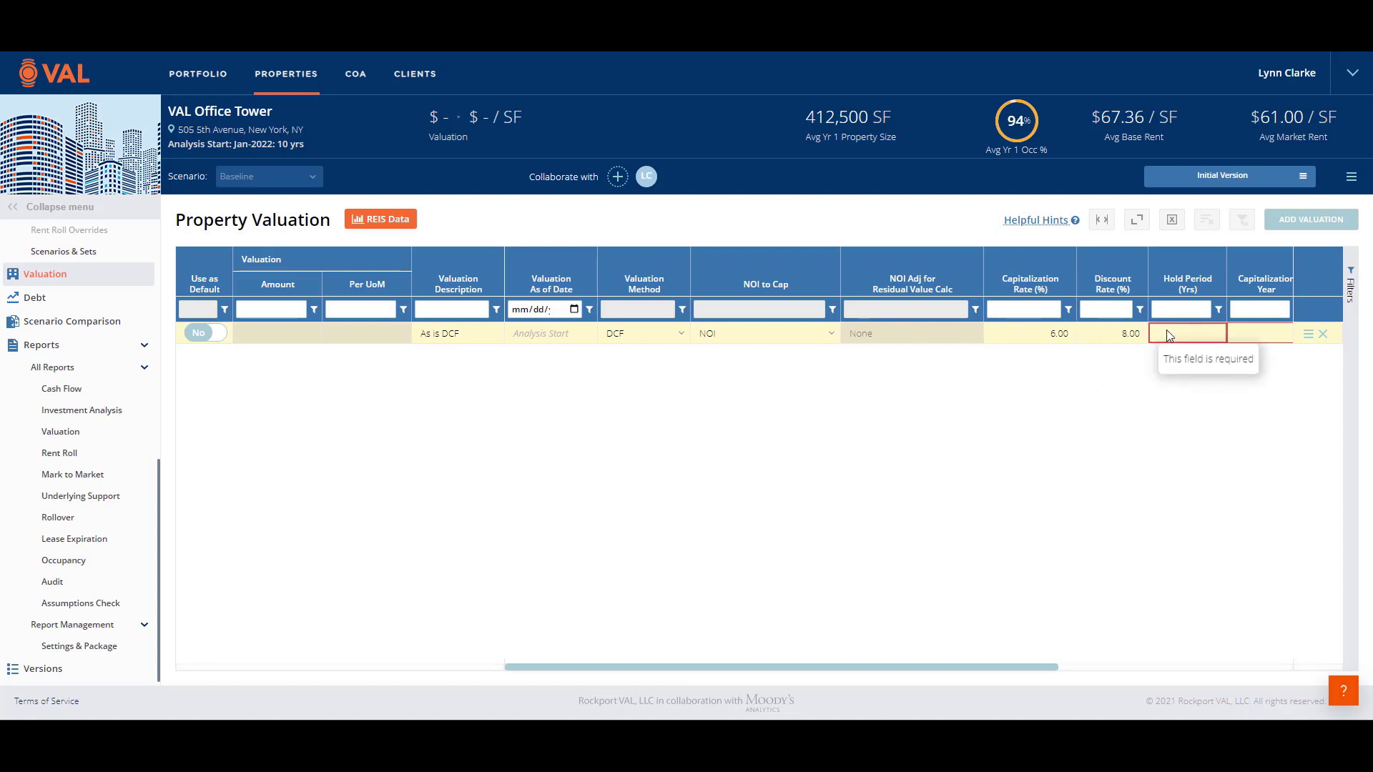
pyautogui.write('10')
pyautogui.press('Return')
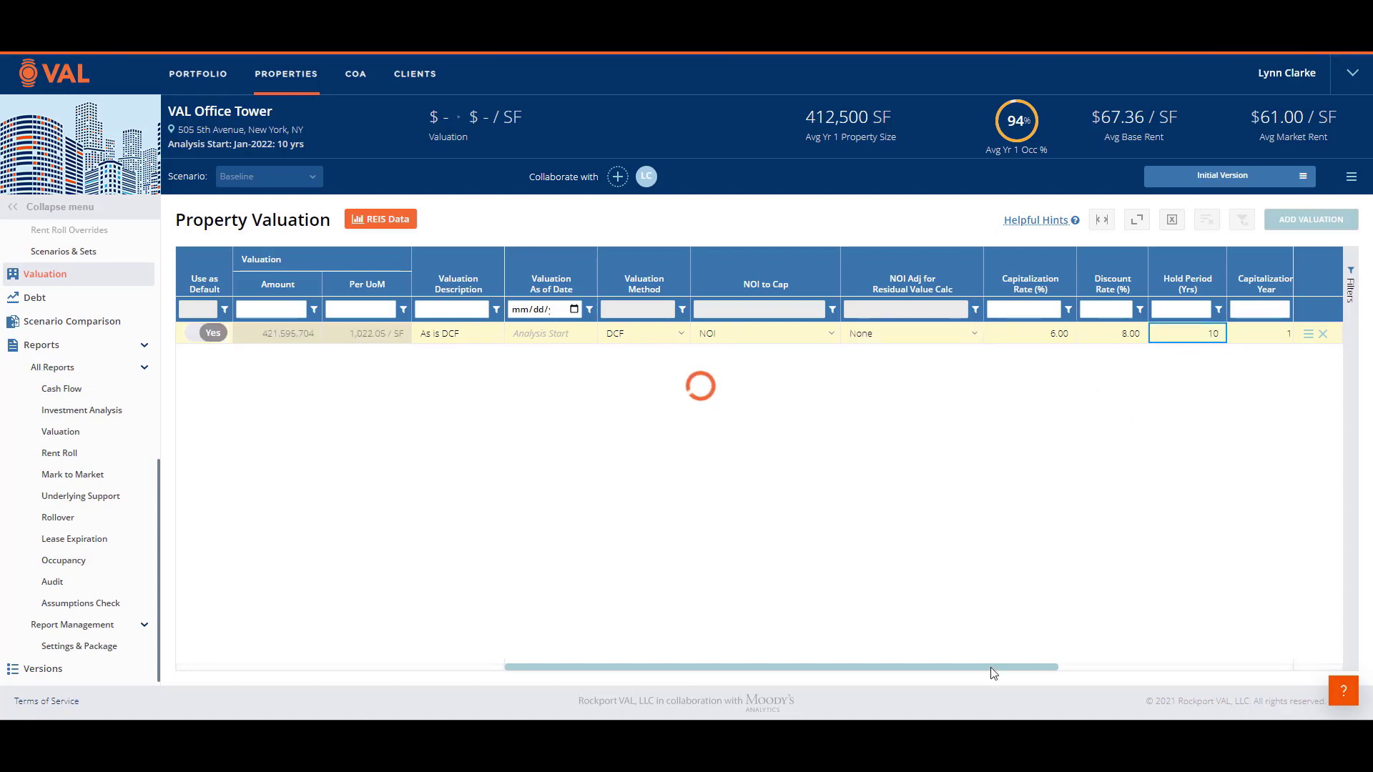
# Step: Enter a 2% cost of sales and add a second valuation row
pyautogui.click(1151, 334)
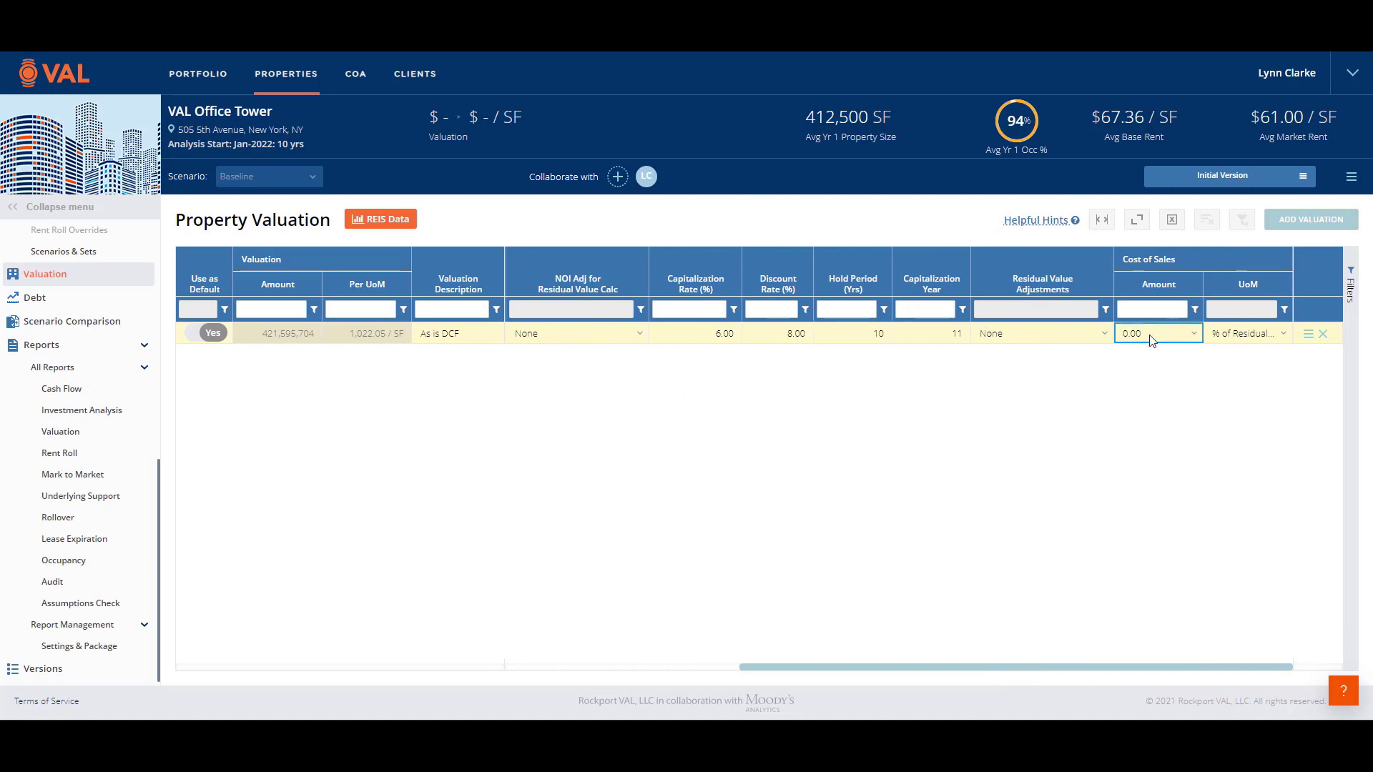
pyautogui.write('2')
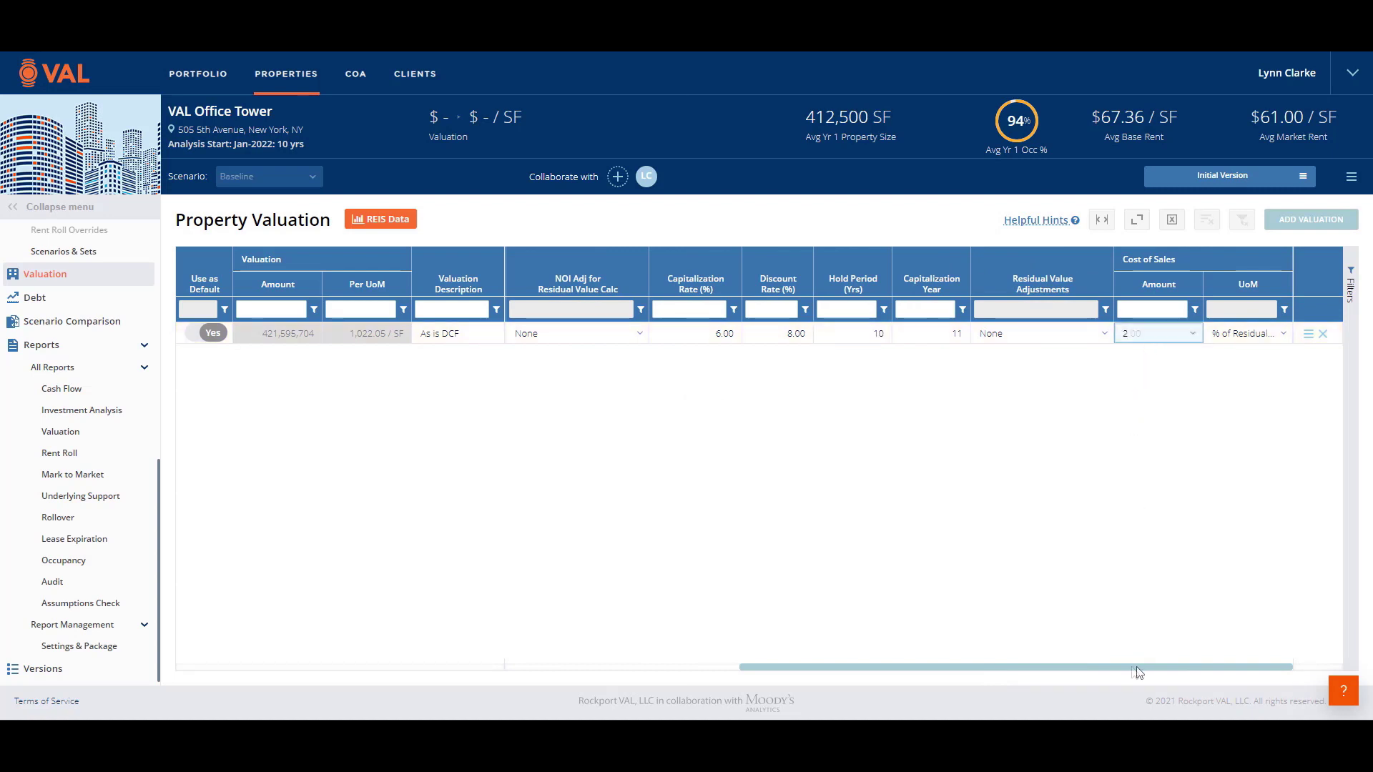
pyautogui.moveTo(1130, 667); pyautogui.dragTo(886, 676)
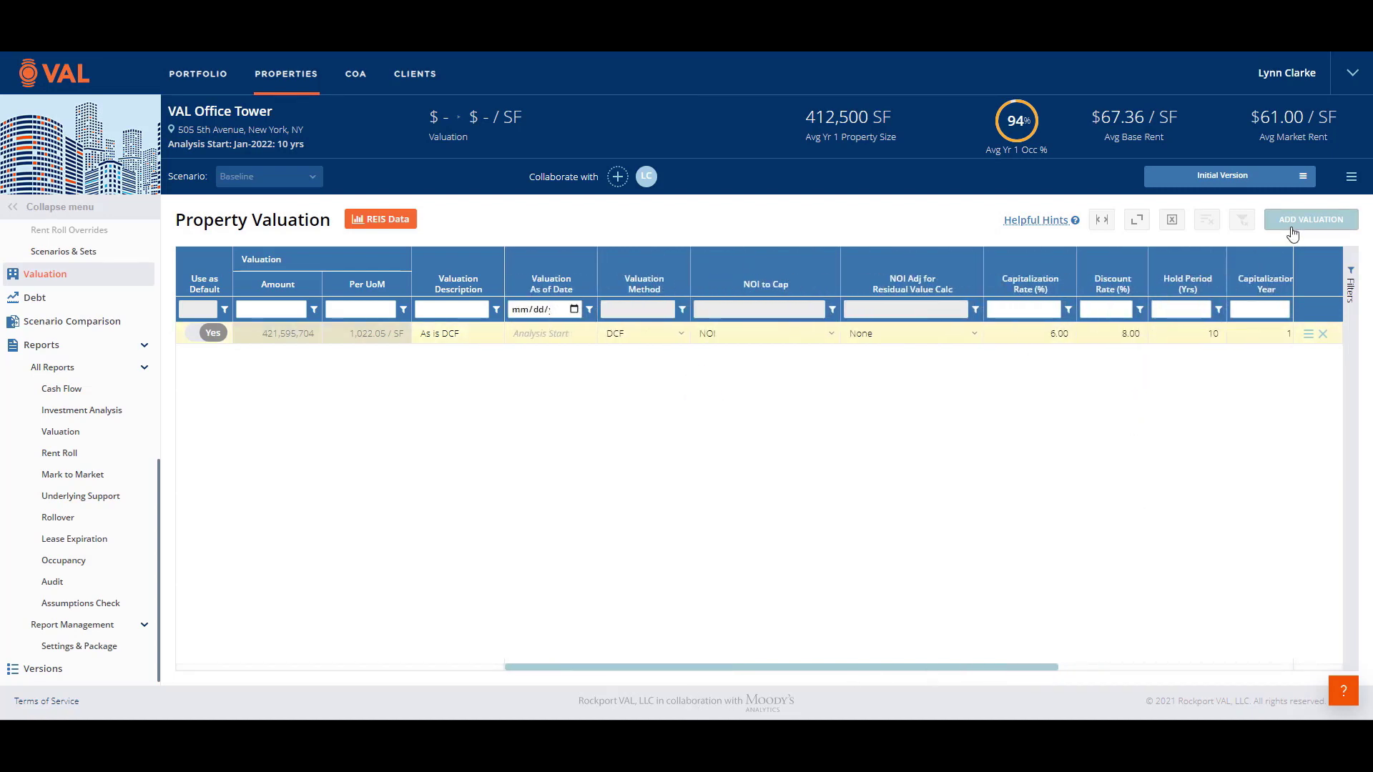
pyautogui.click(1293, 234)
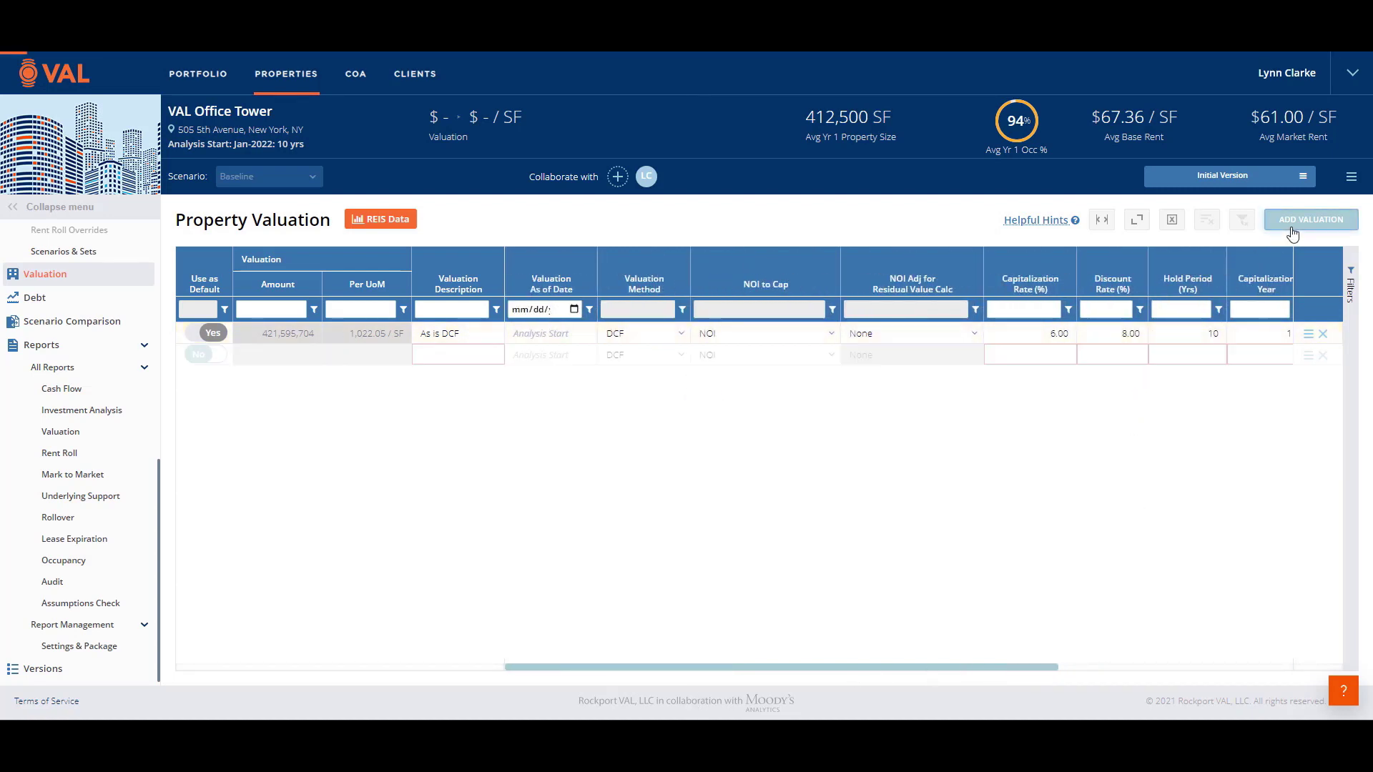
# Step: Name the new valuation row 'DC', use Direct Capitalization, and enter a 6.50% cap rate
pyautogui.click(436, 357)
pyautogui.write('DC')
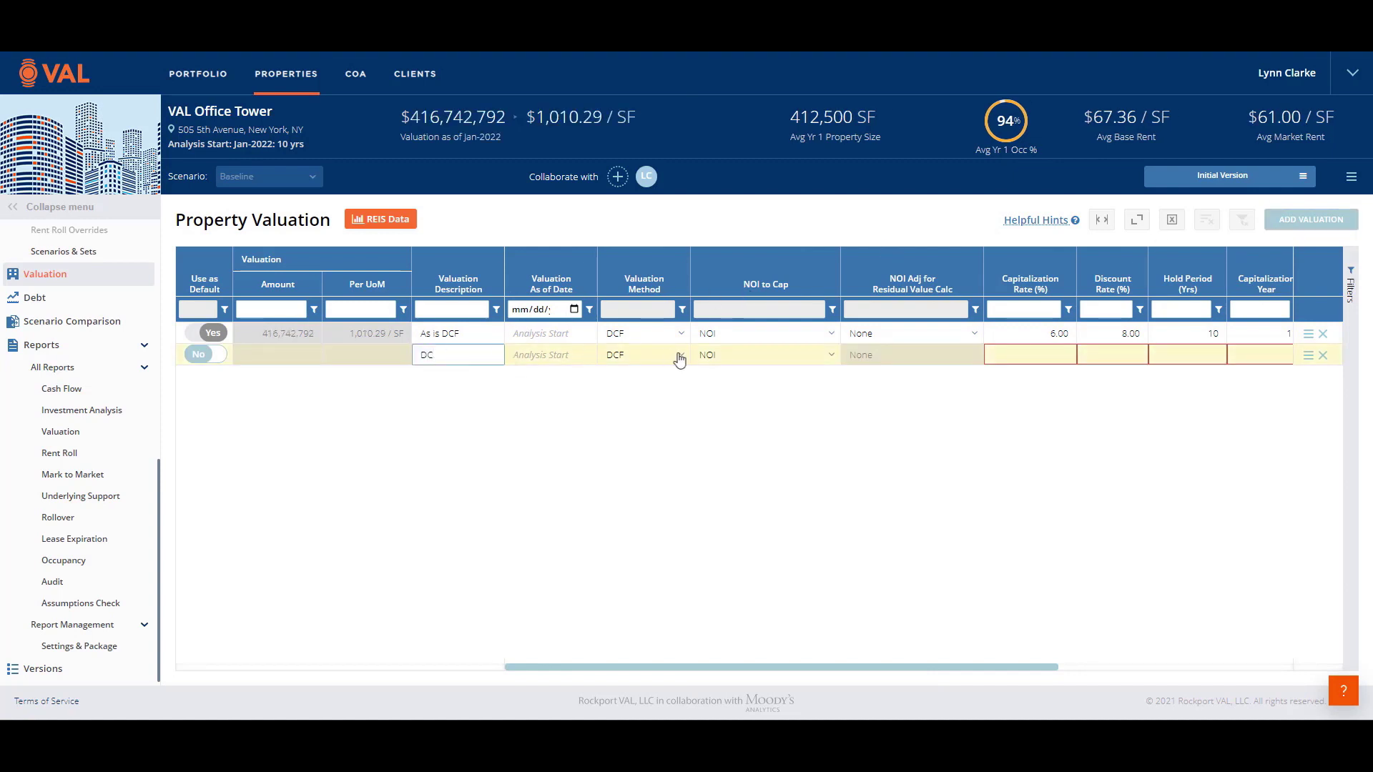
pyautogui.click(676, 356)
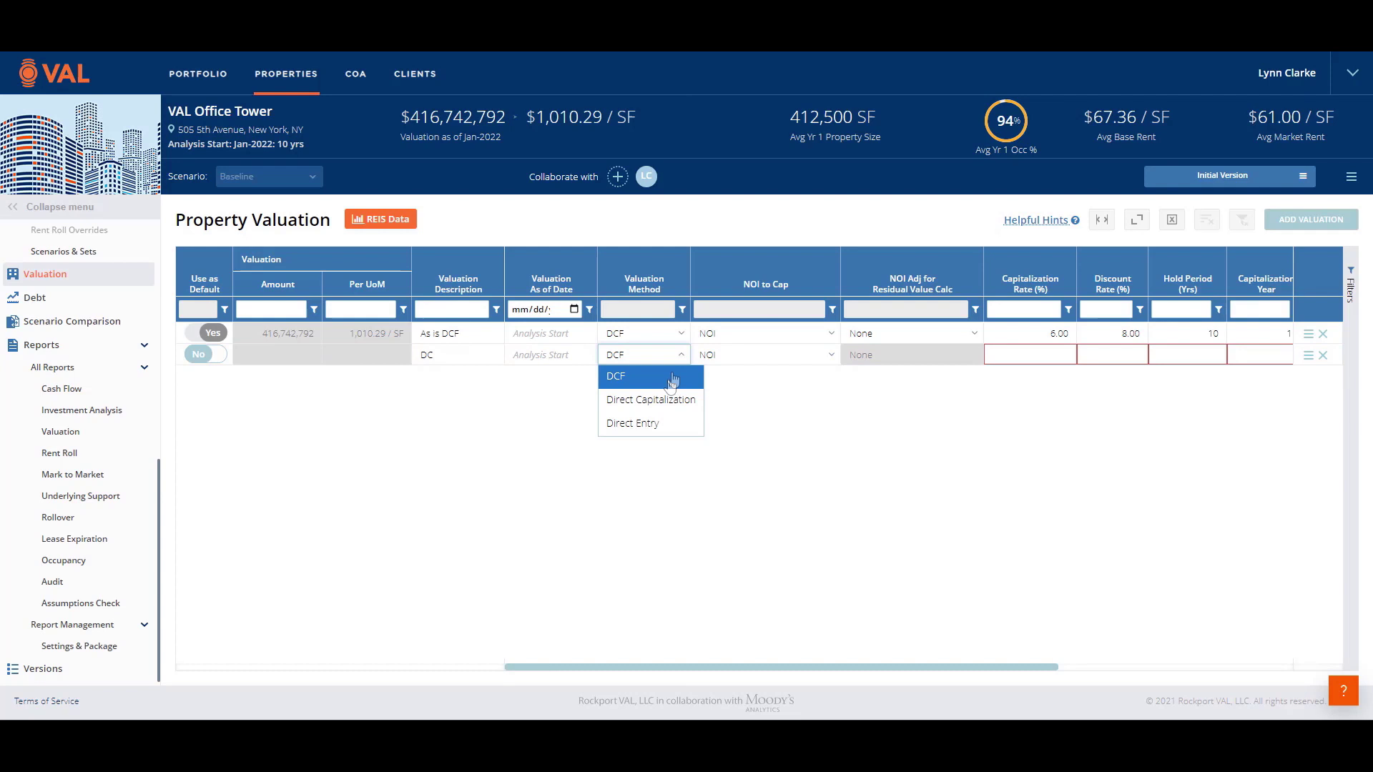
pyautogui.click(662, 403)
pyautogui.click(1032, 356)
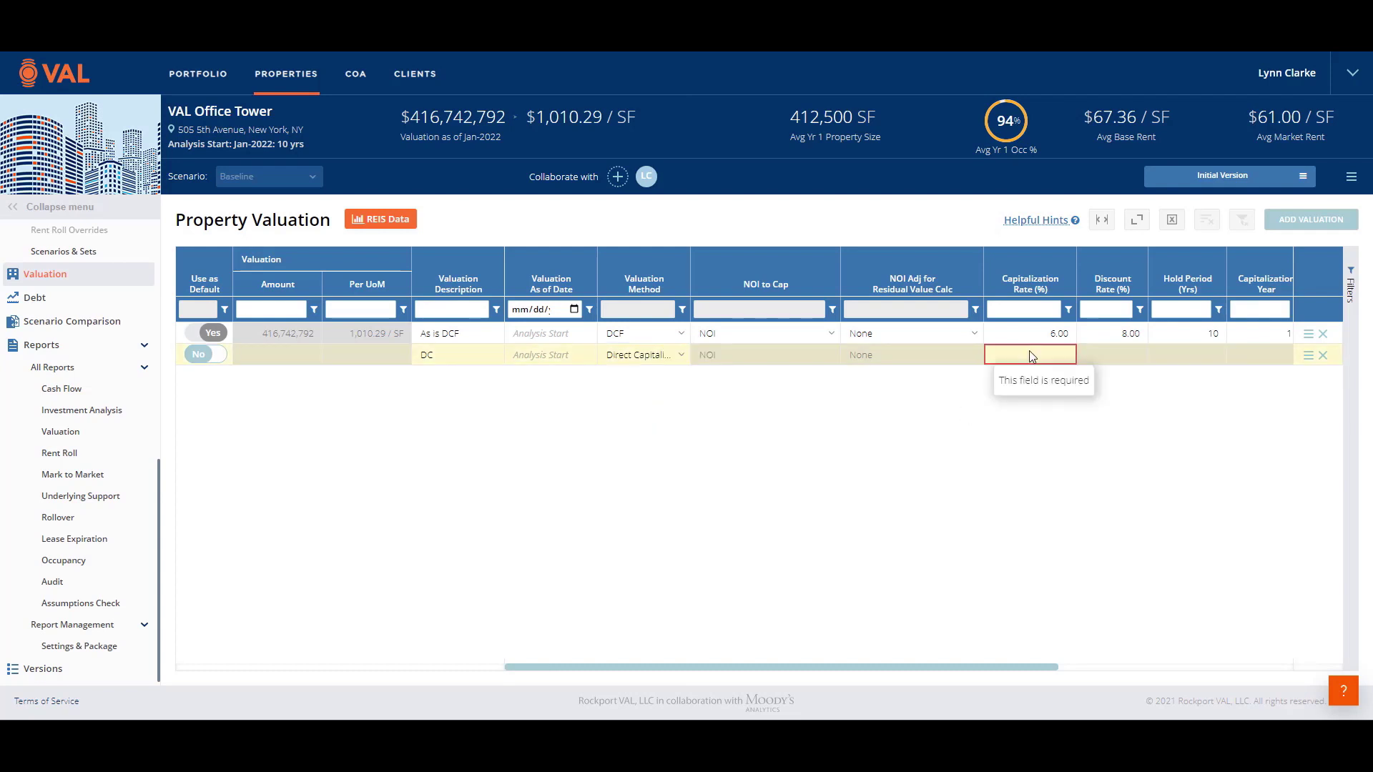
pyautogui.write('6.5')
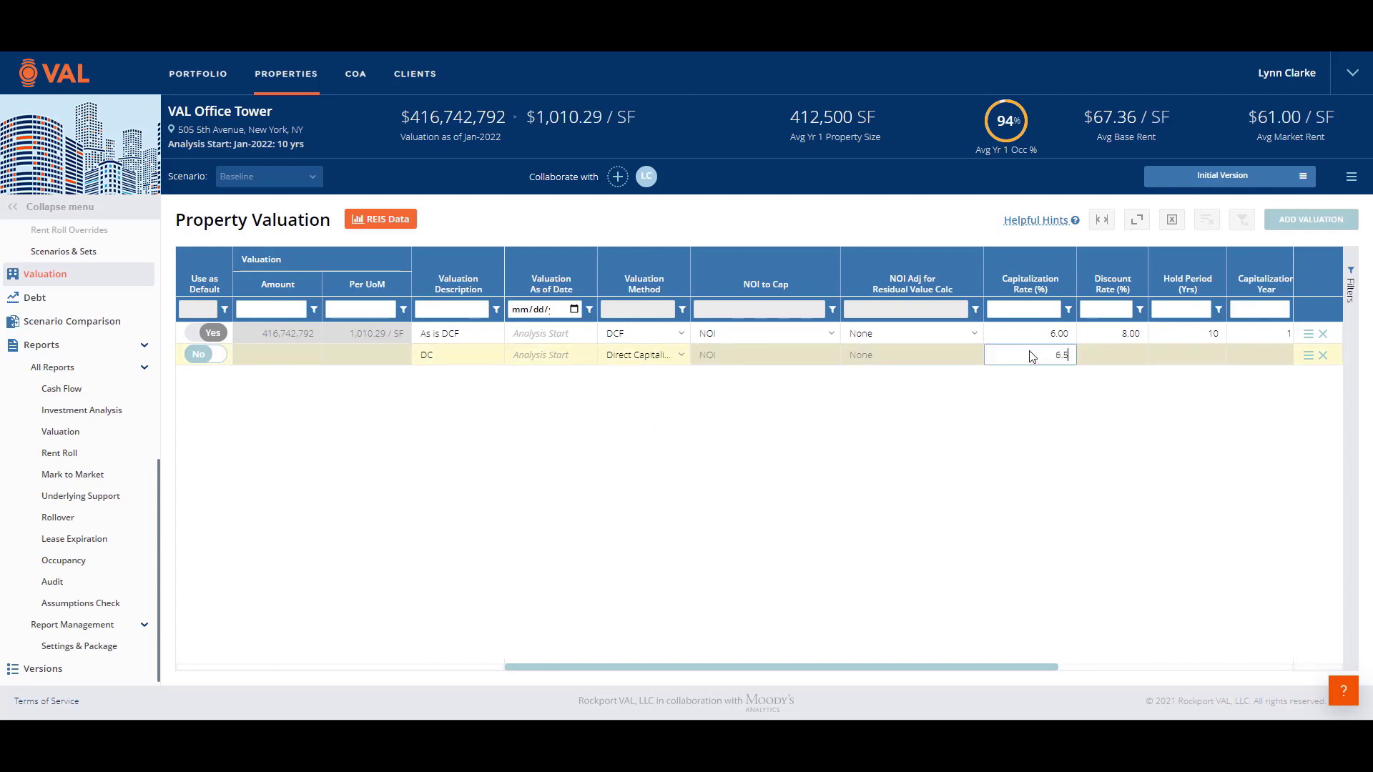
pyautogui.press('Return')
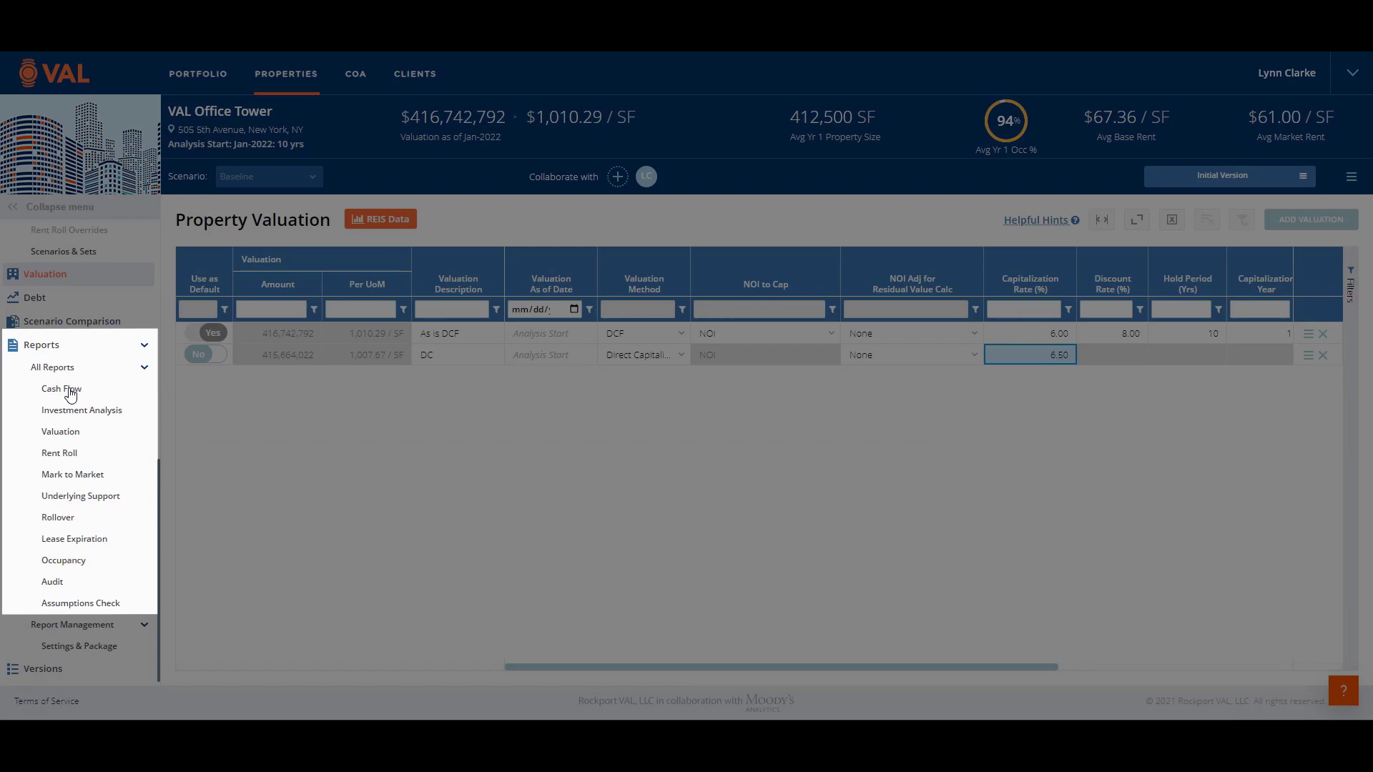
pyautogui.click(70, 390)
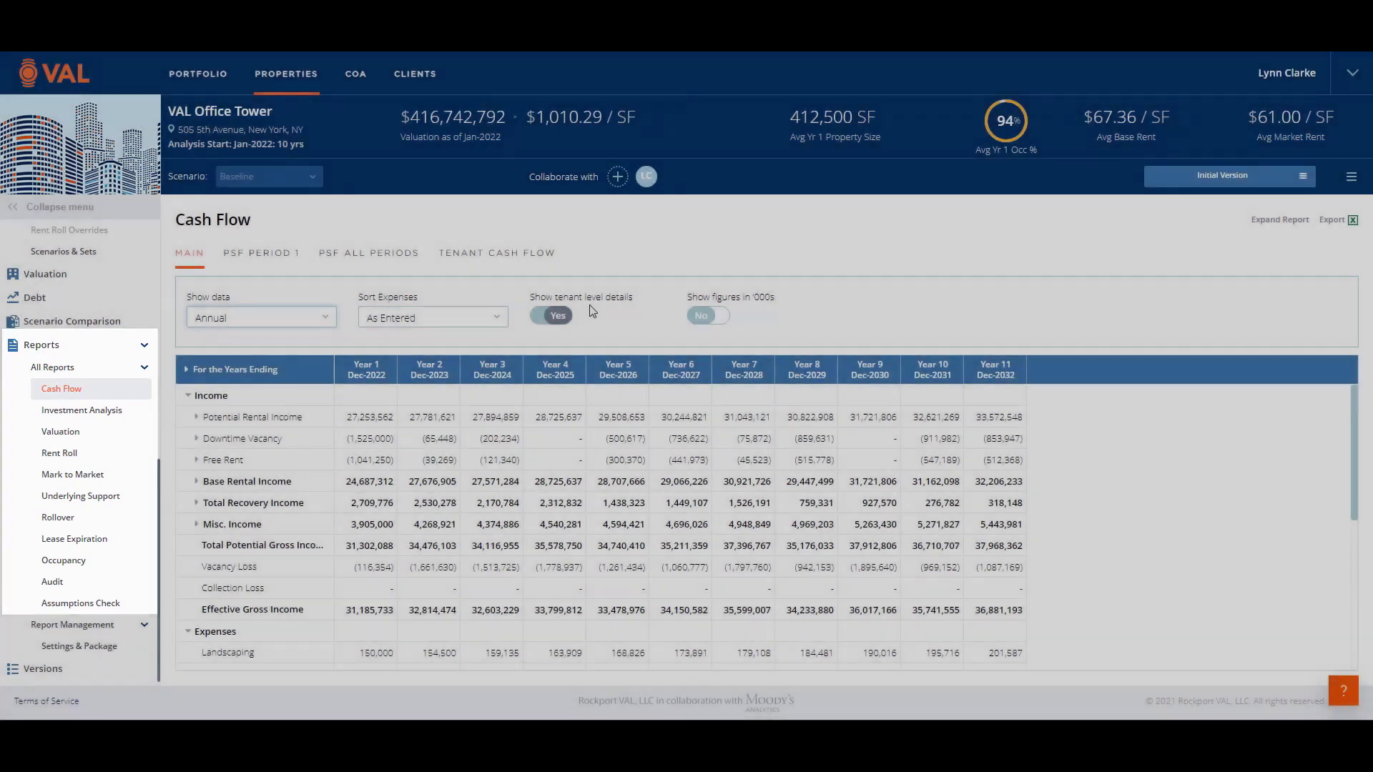
# Step: Expand the Cash Flow report, inspect tenant rows, and select Years 1–3 Effective Gross Income
pyautogui.click(1292, 221)
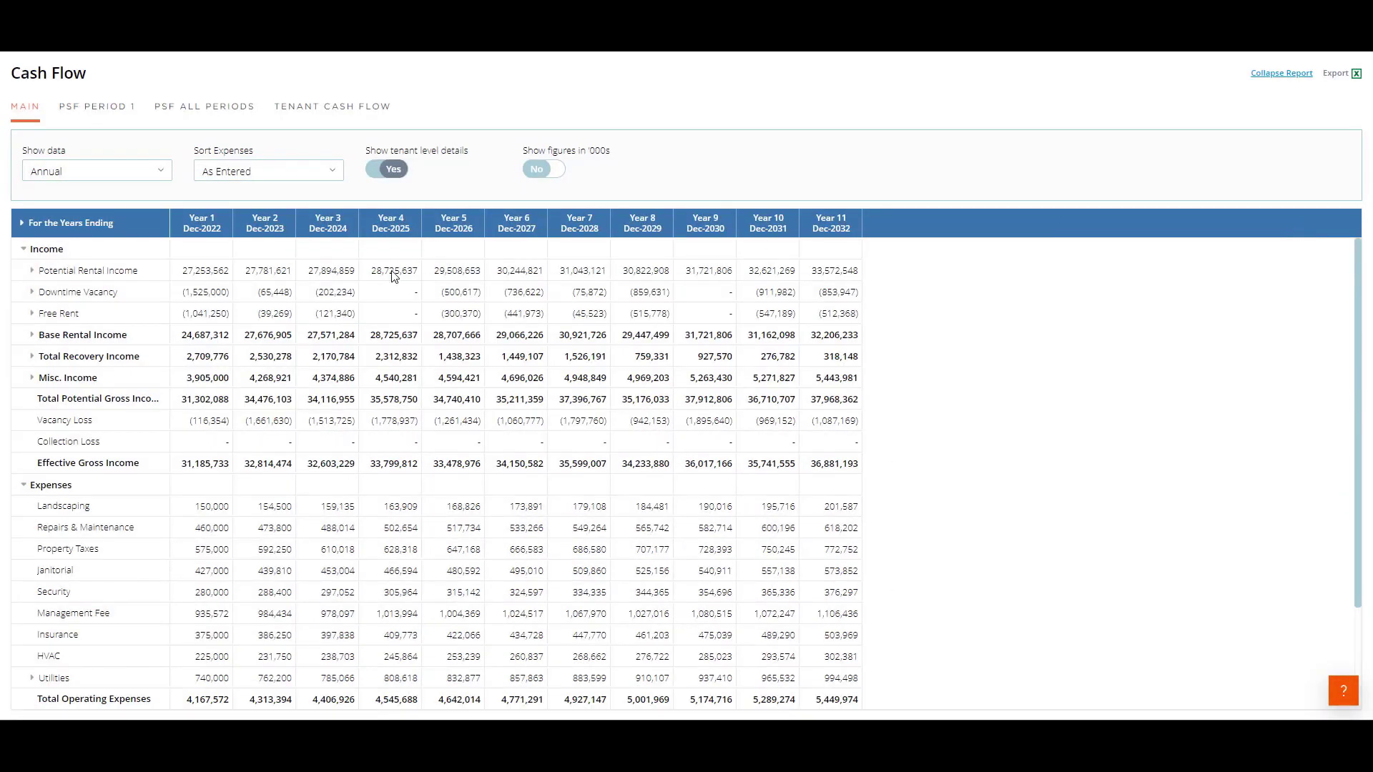
pyautogui.click(31, 272)
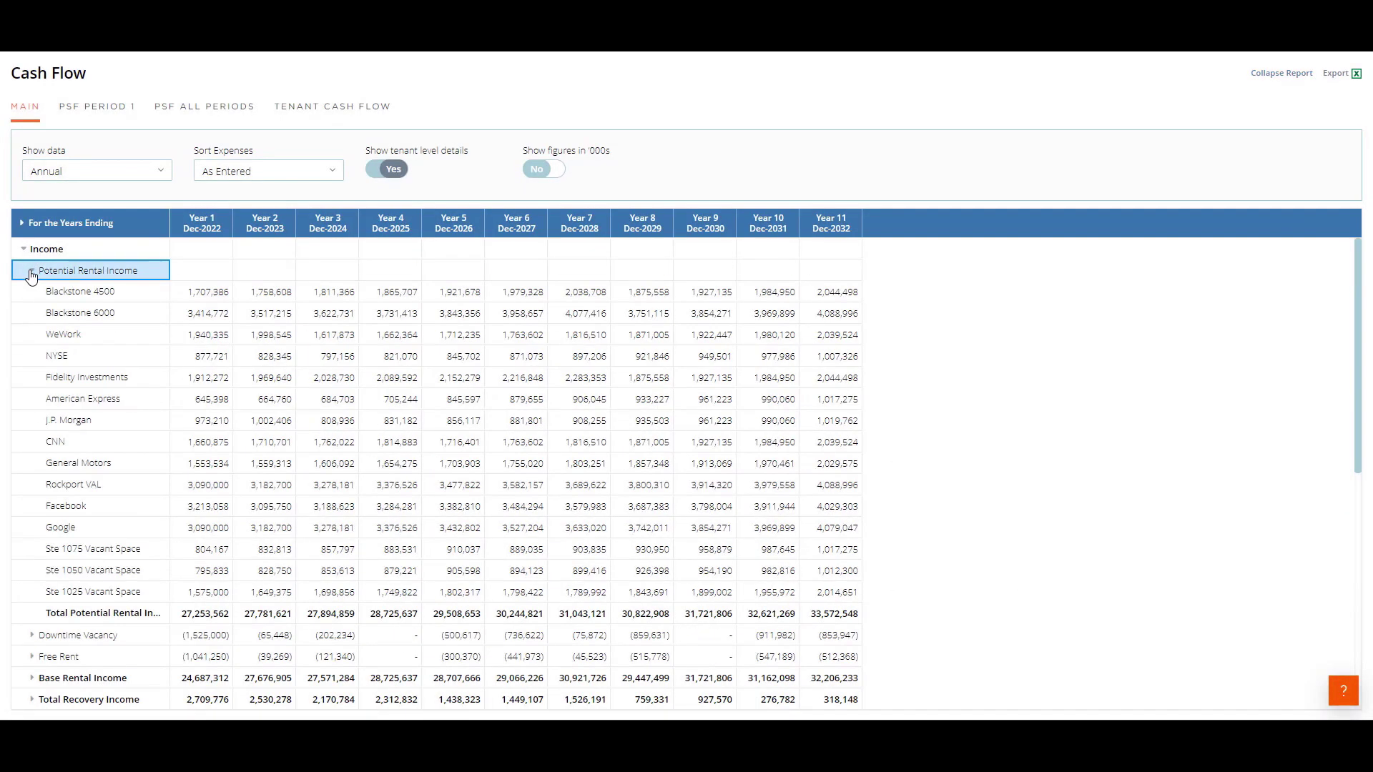
pyautogui.click(31, 271)
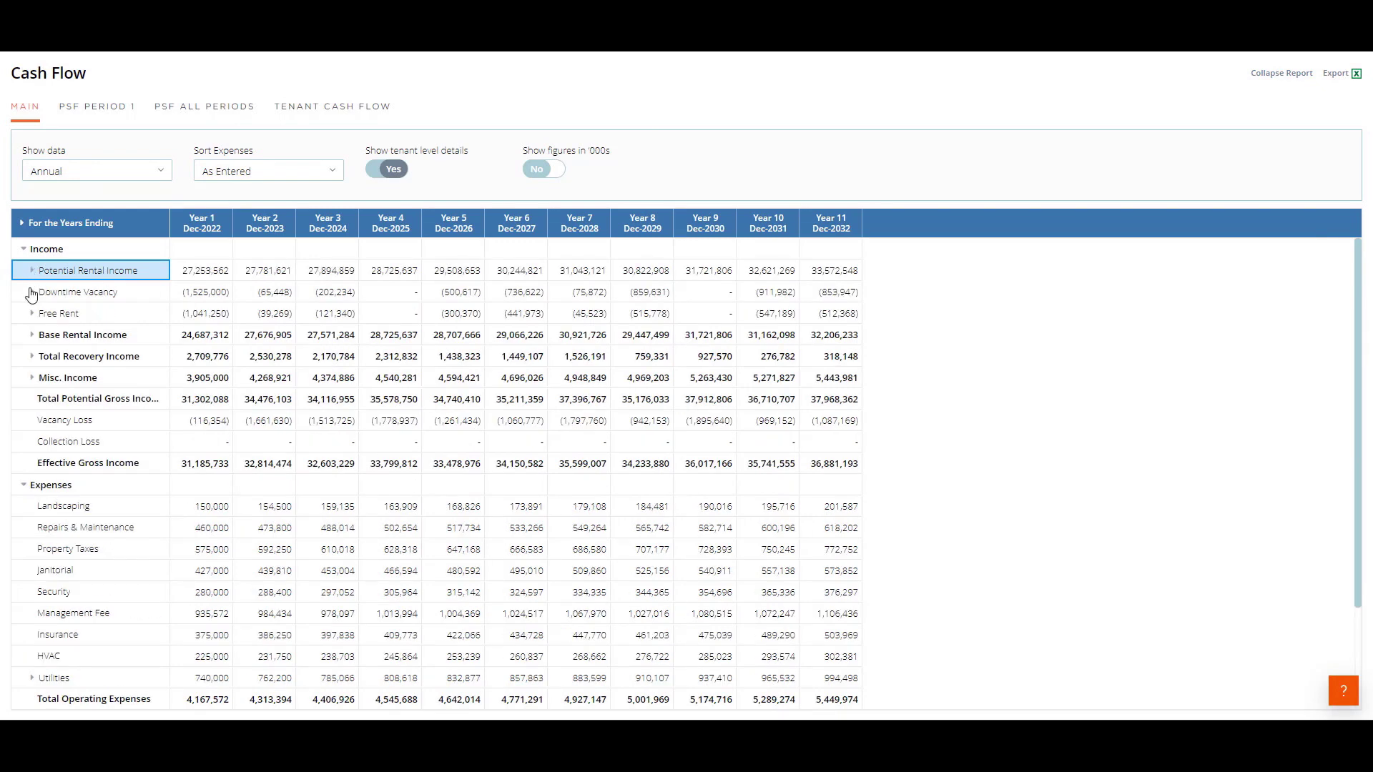
pyautogui.click(31, 292)
pyautogui.click(31, 292)
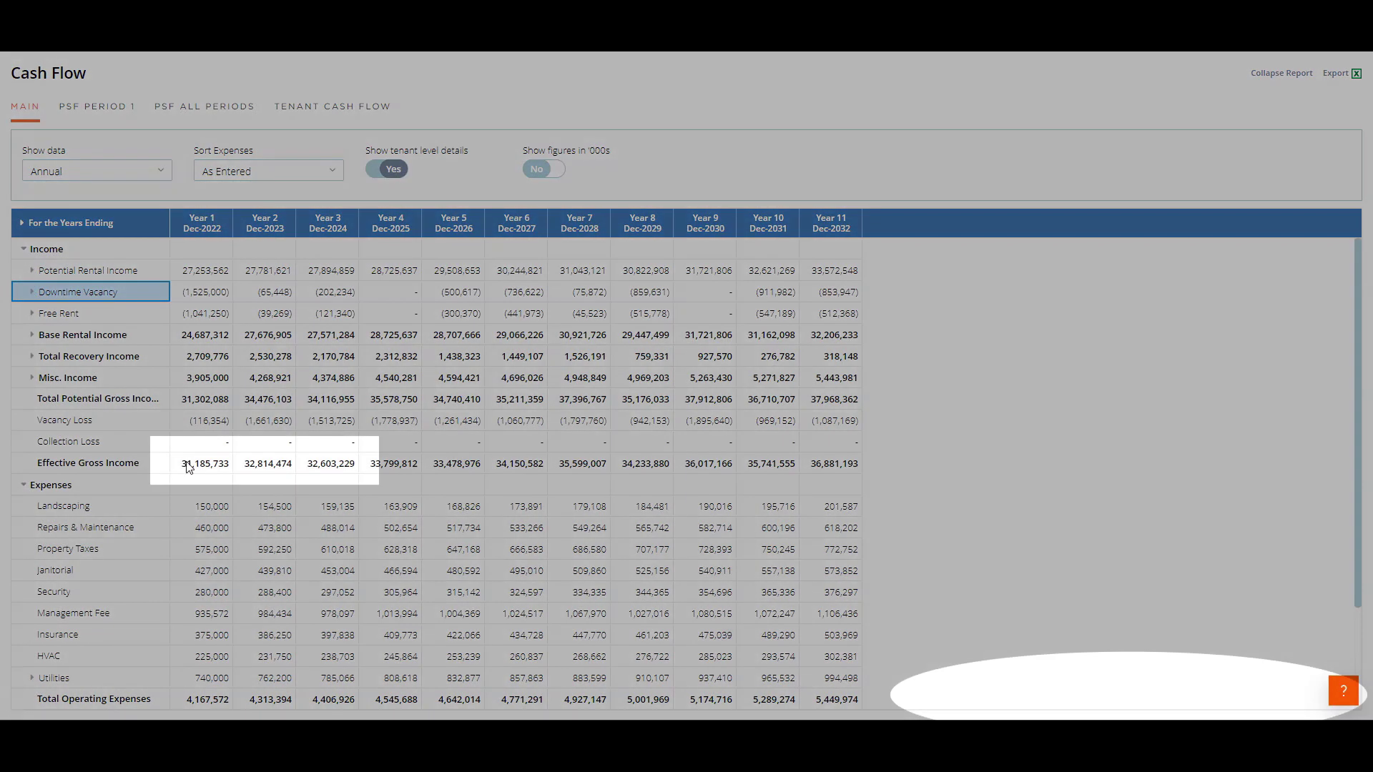
pyautogui.click(188, 466)
pyautogui.moveTo(188, 466); pyautogui.dragTo(314, 473)
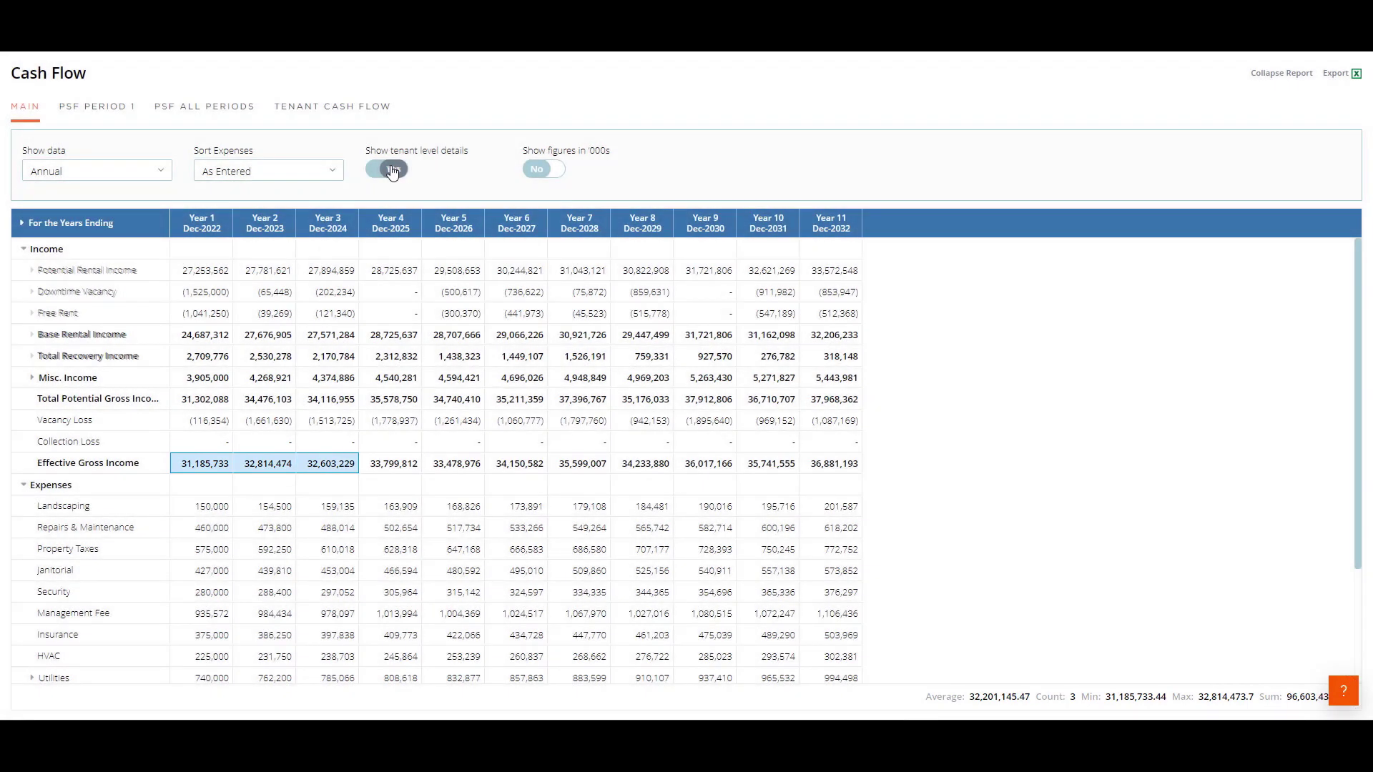
# Step: Hide tenant details and export the Cash Flow report to Excel, opening the spreadsheet
pyautogui.click(392, 170)
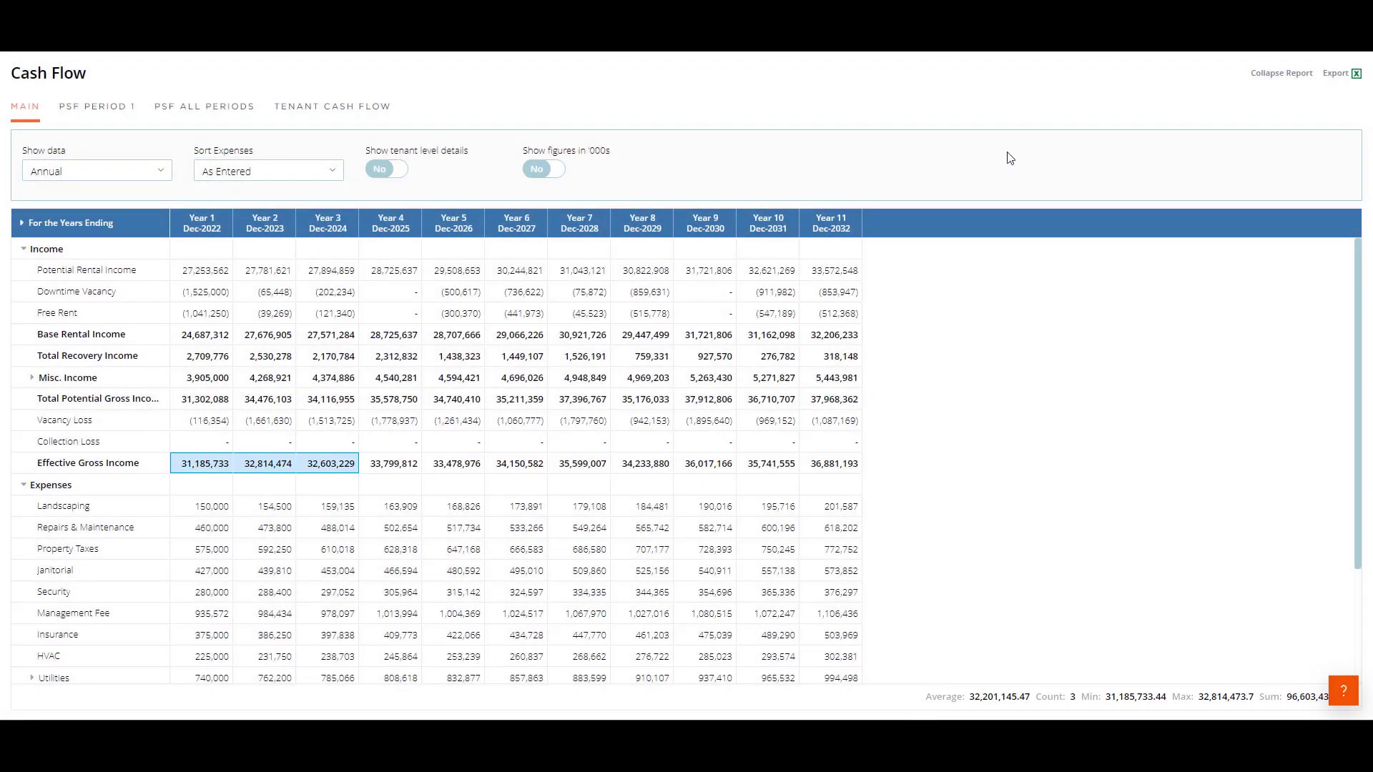
pyautogui.click(1337, 73)
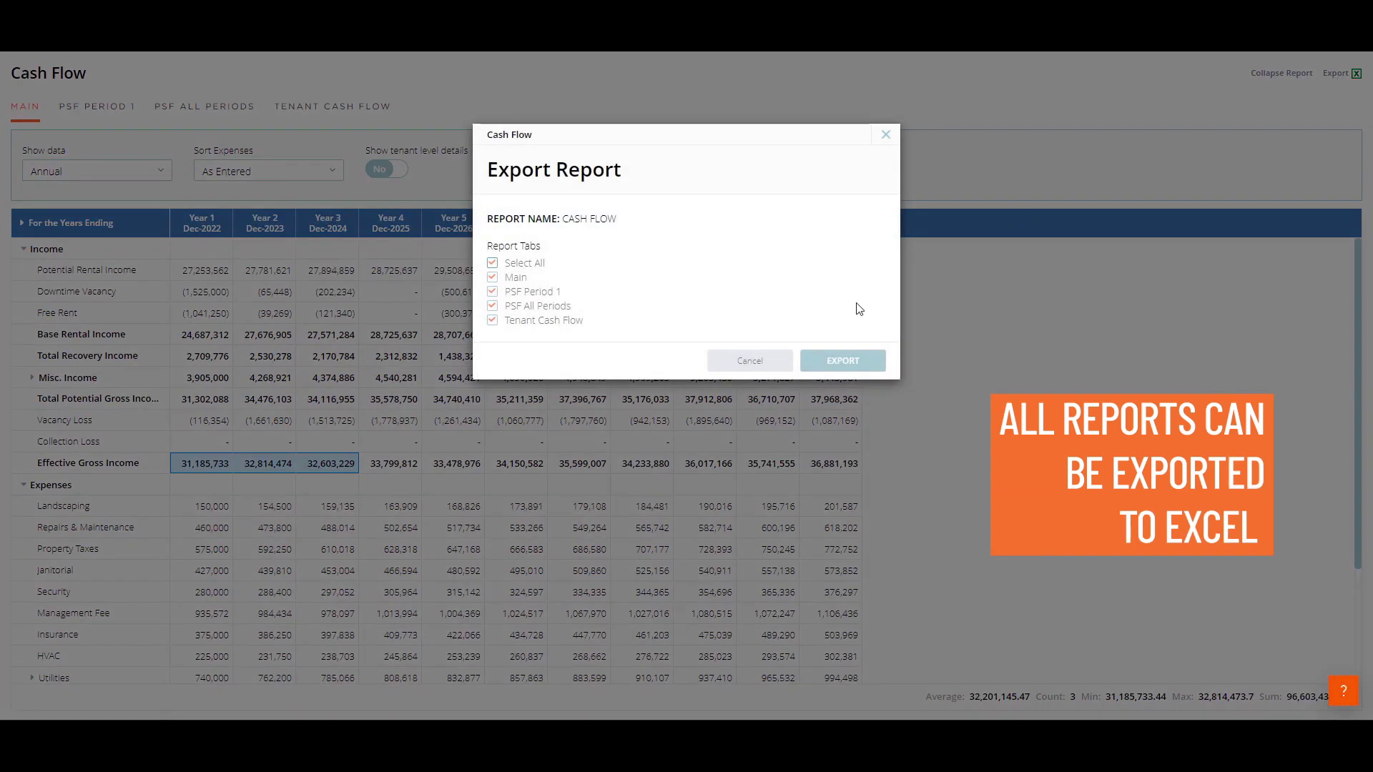
pyautogui.click(844, 361)
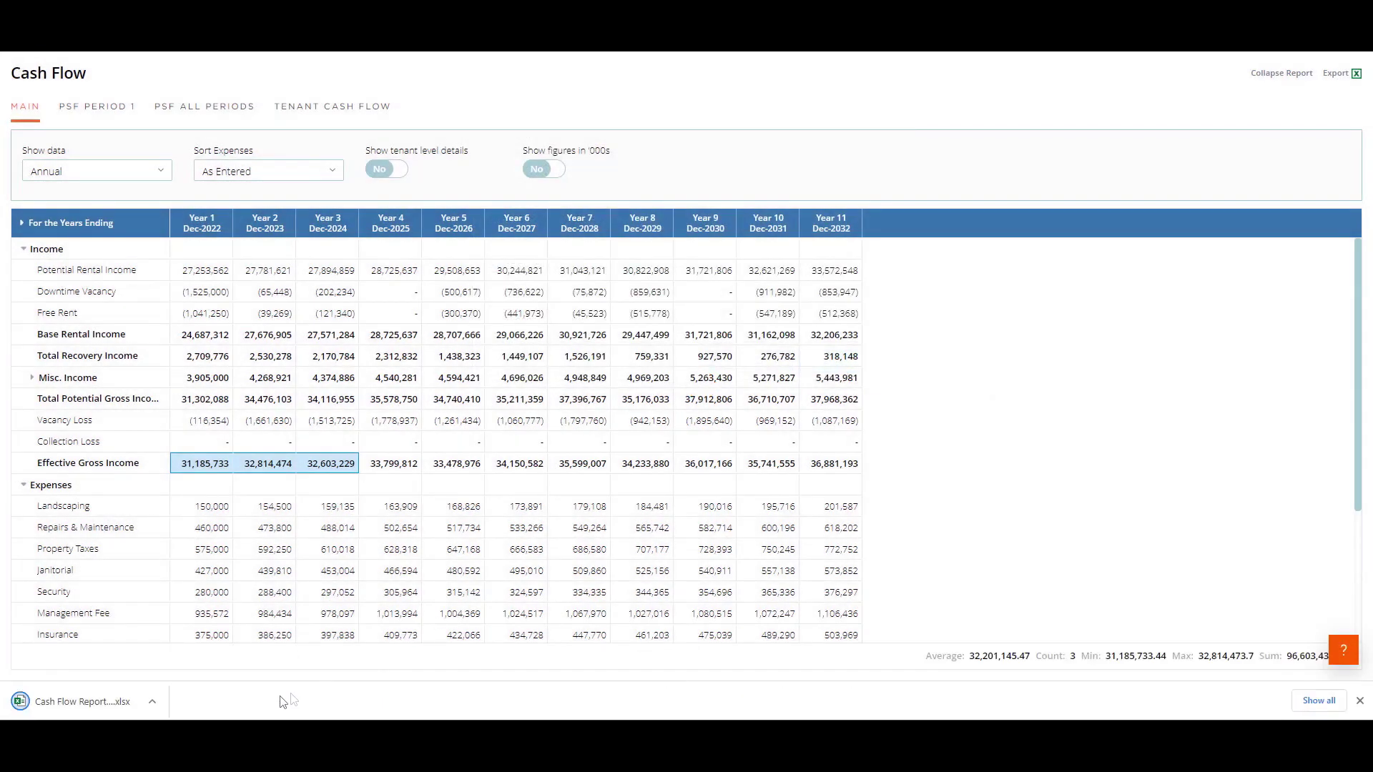
pyautogui.click(119, 710)
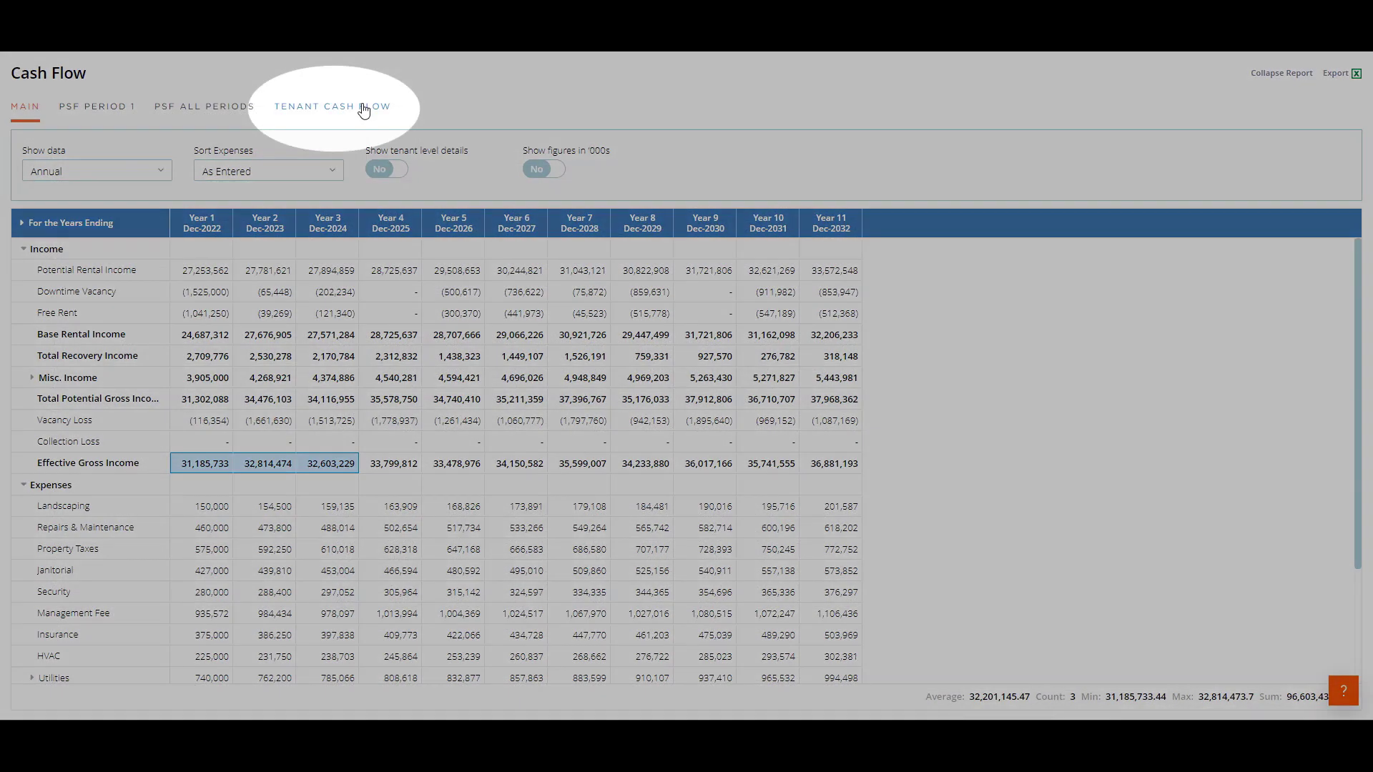
# Step: Show the Tenant Cash Flow for Blackstone 4500 in the normal report layout
pyautogui.click(363, 109)
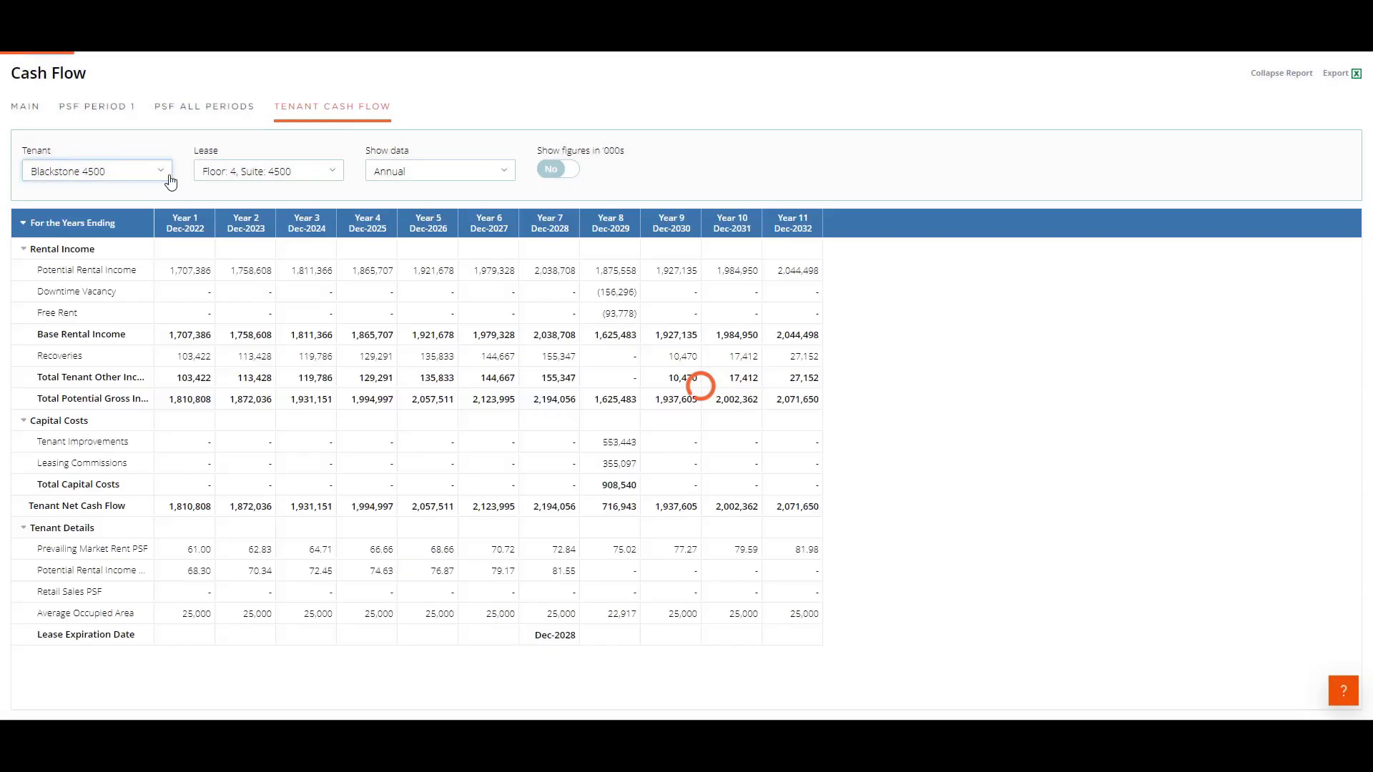
pyautogui.click(161, 176)
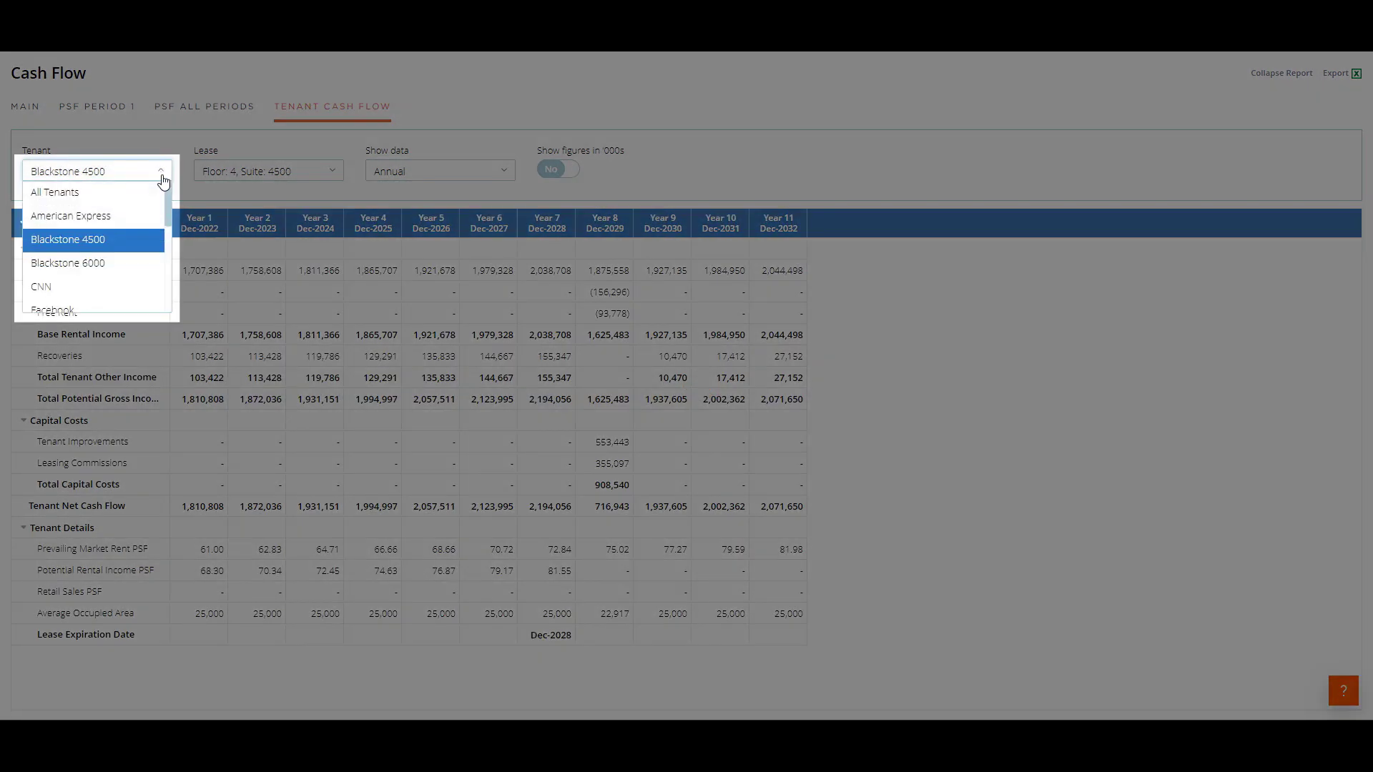
pyautogui.click(161, 176)
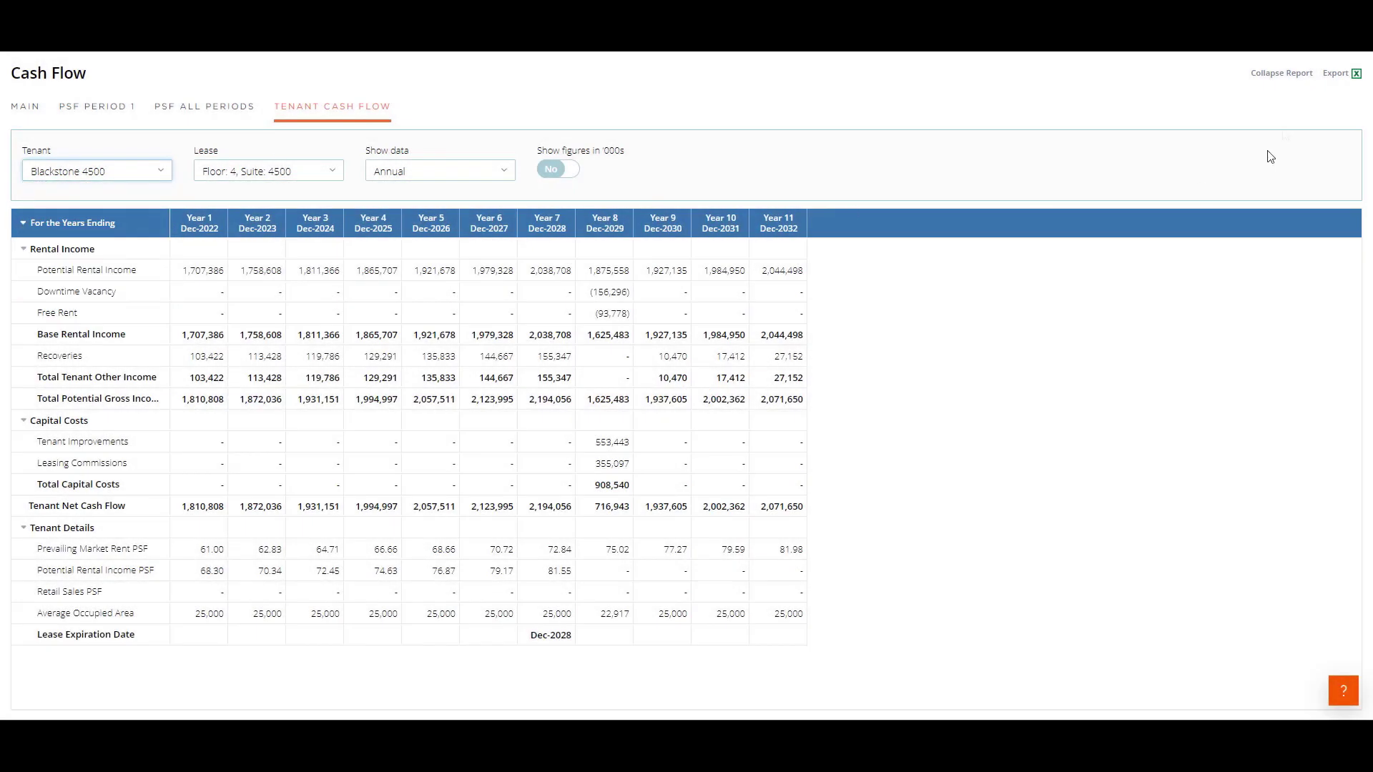
pyautogui.click(1285, 74)
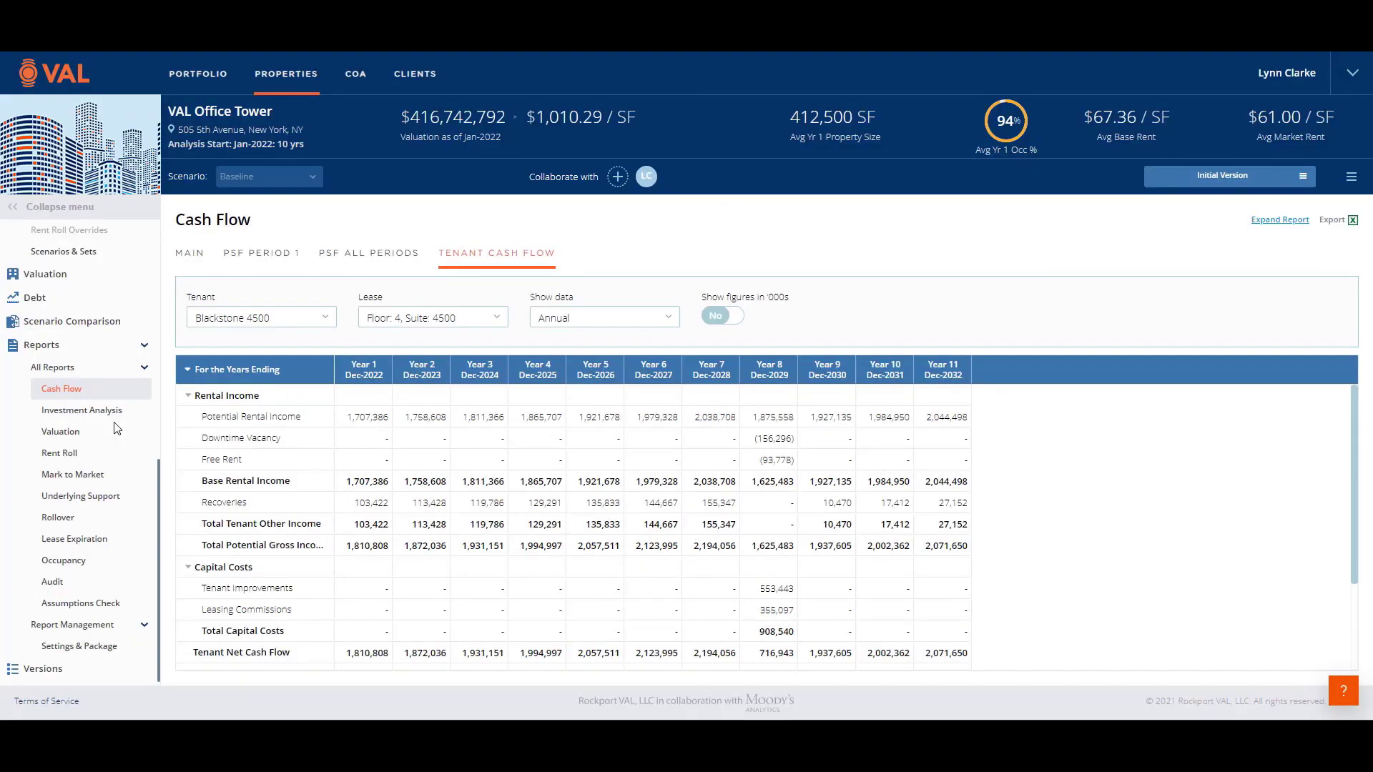
# Step: In Investment Analysis, purchase at the As is DCF valuation and accept residual value sale
pyautogui.click(82, 413)
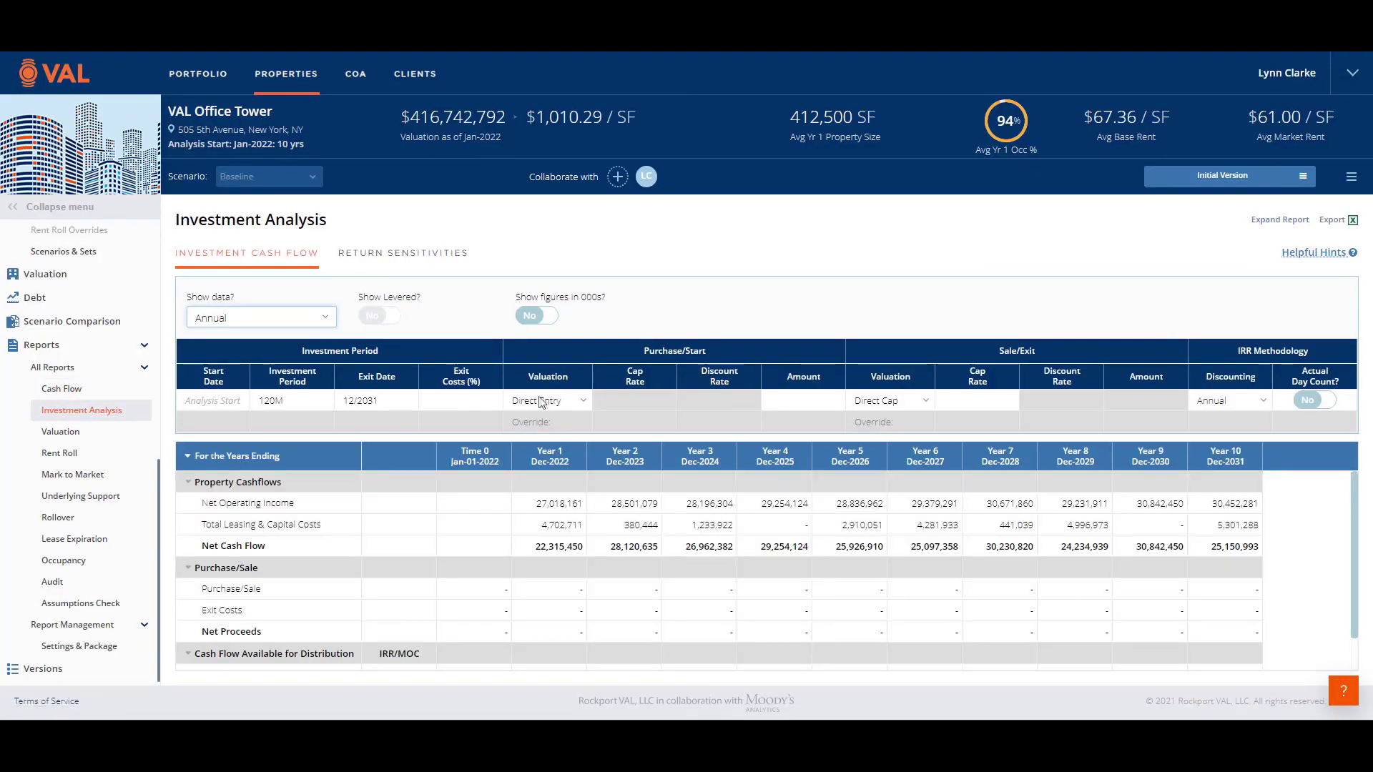
pyautogui.click(587, 405)
pyautogui.click(586, 386)
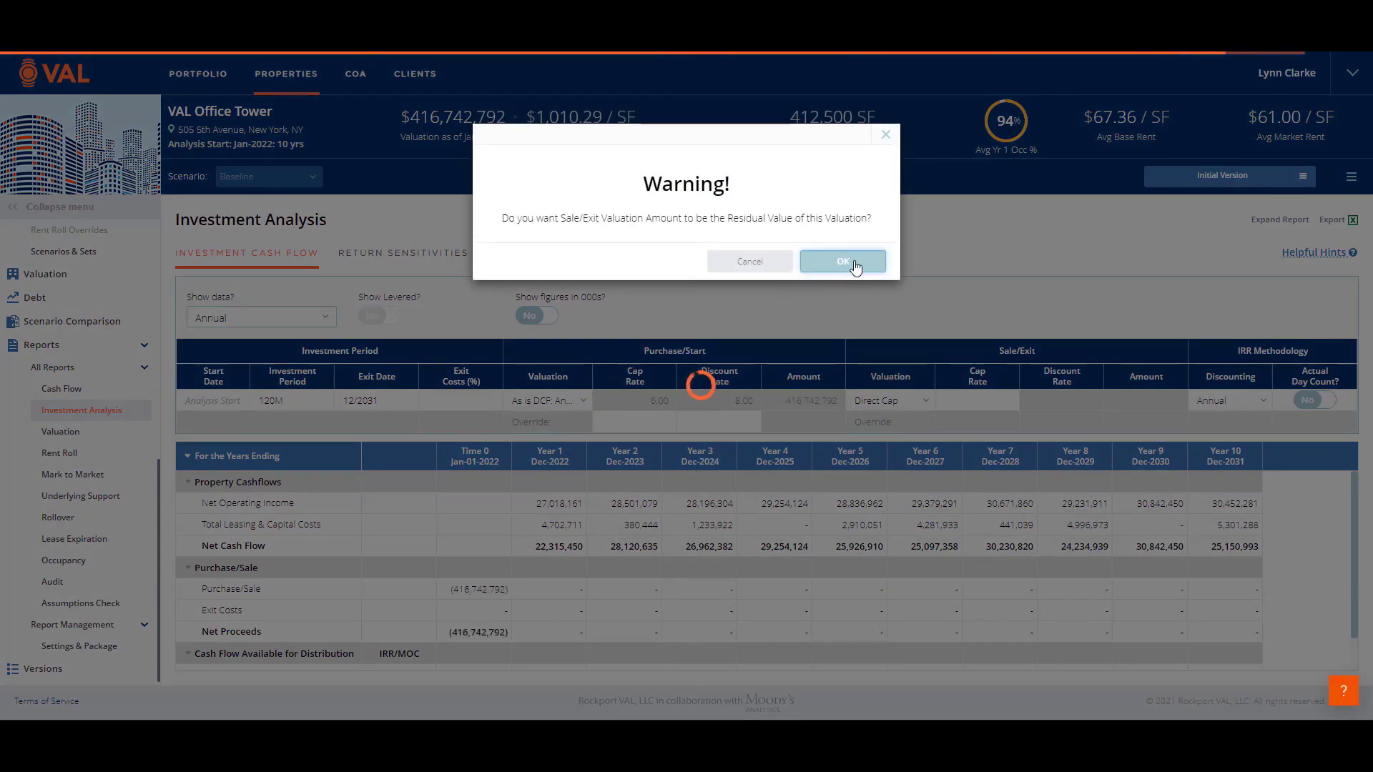
pyautogui.click(855, 265)
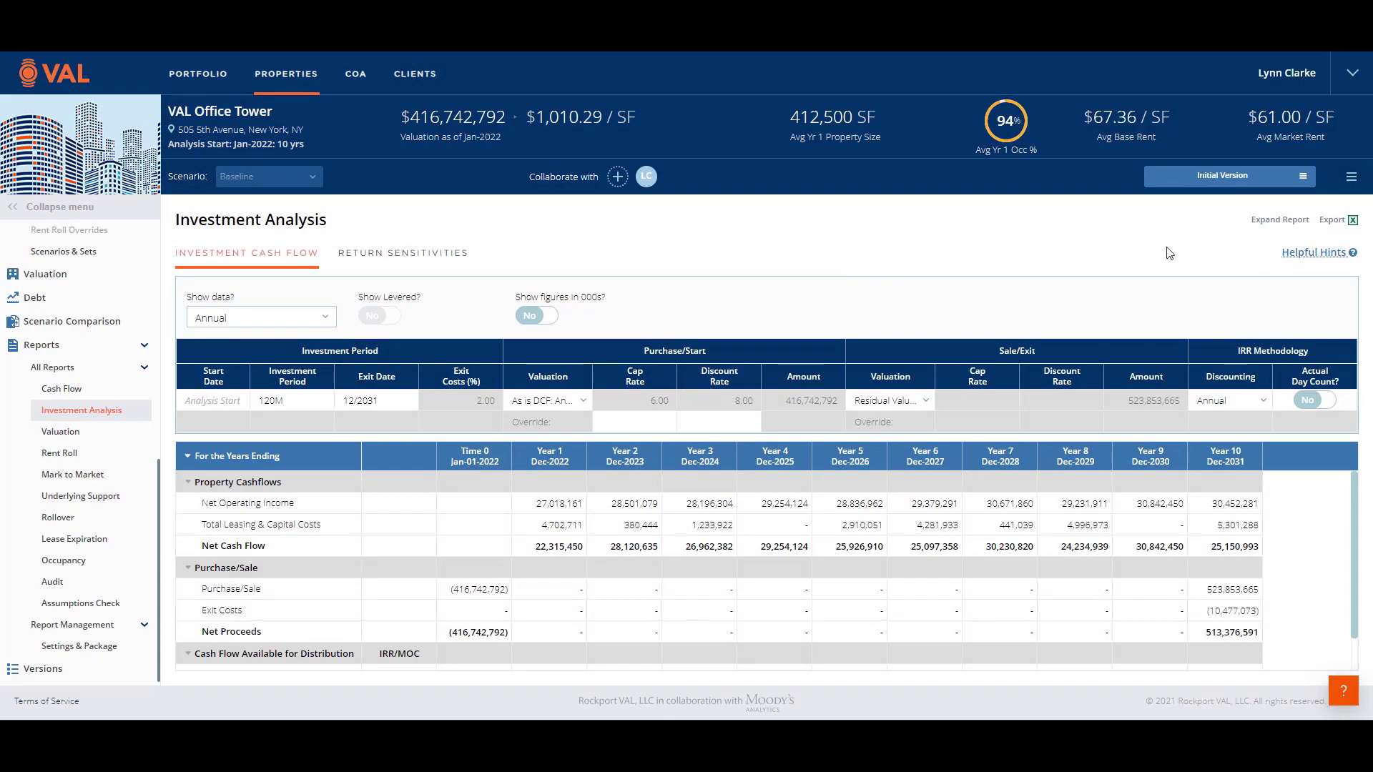
# Step: View the Return Sensitivities tables (8.00% unlevered IRR, 1.88x multiple) in full screen
pyautogui.click(1258, 223)
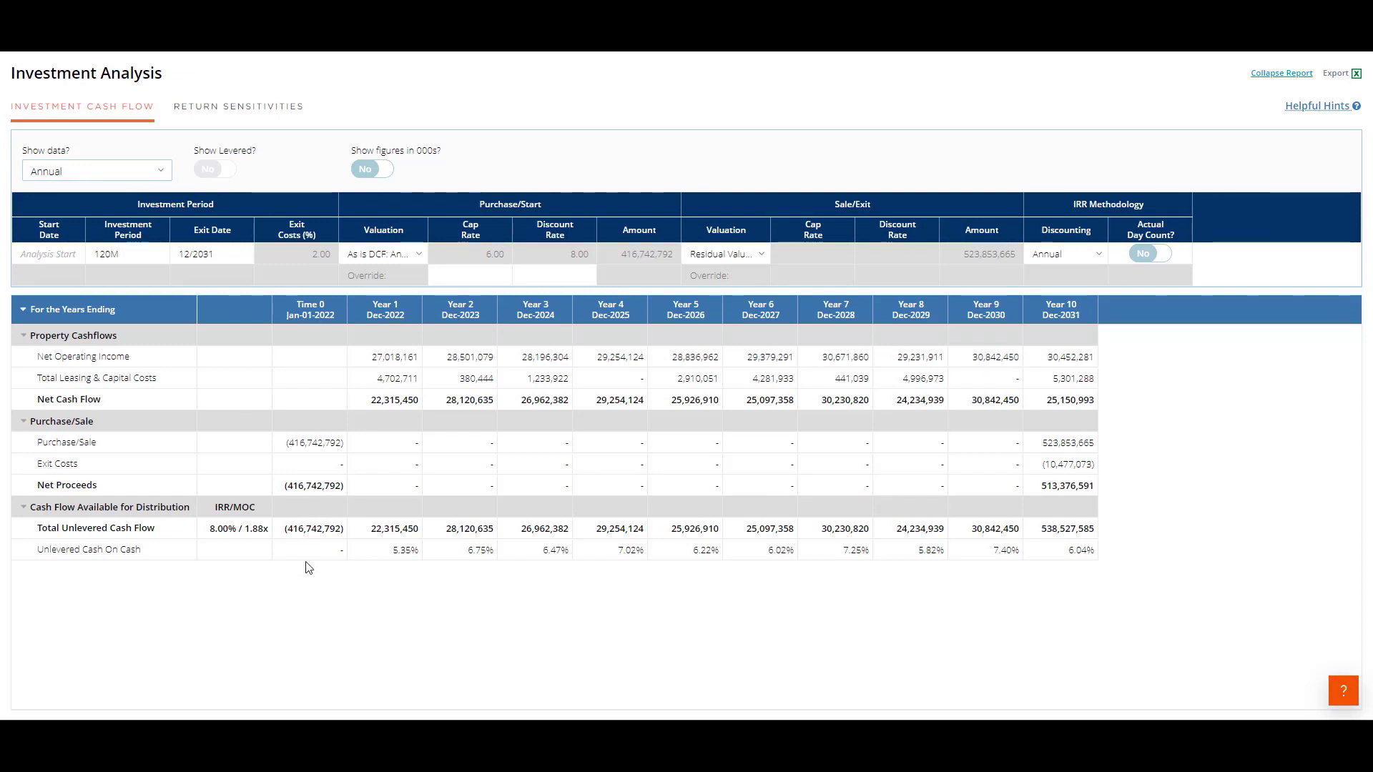
pyautogui.click(243, 107)
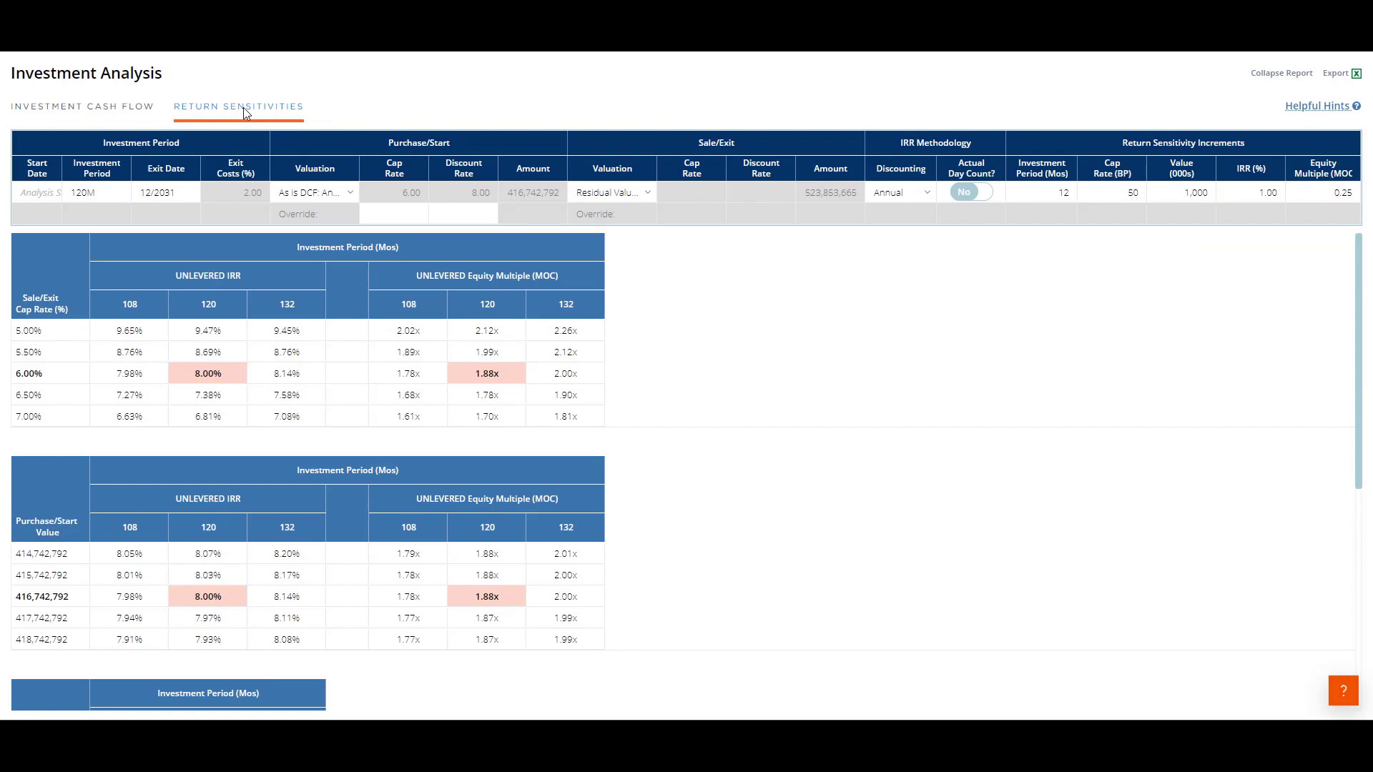
pyautogui.click(1277, 74)
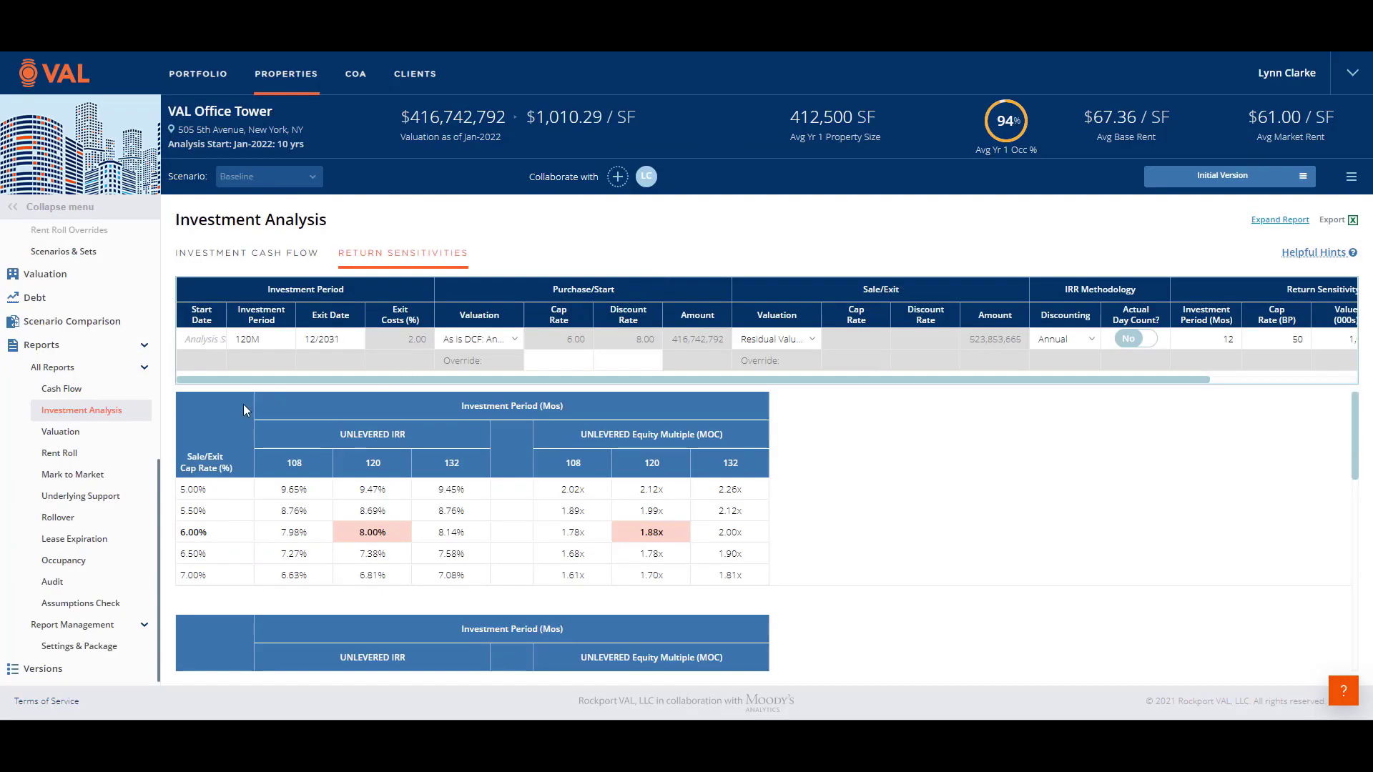
# Step: Show the Valuation report's Prospective Present Value for As is DCF: $416,742,792 at 8.00%
pyautogui.click(62, 432)
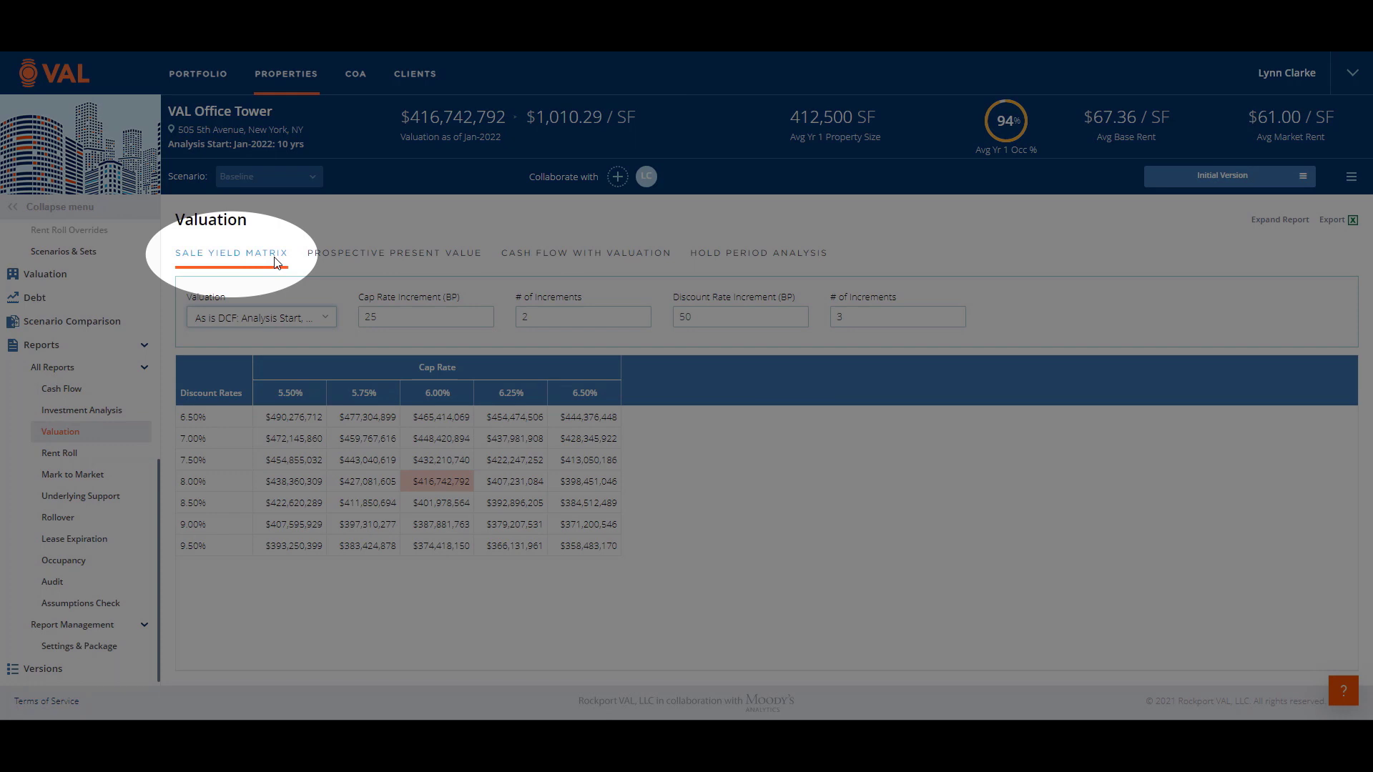
pyautogui.click(328, 318)
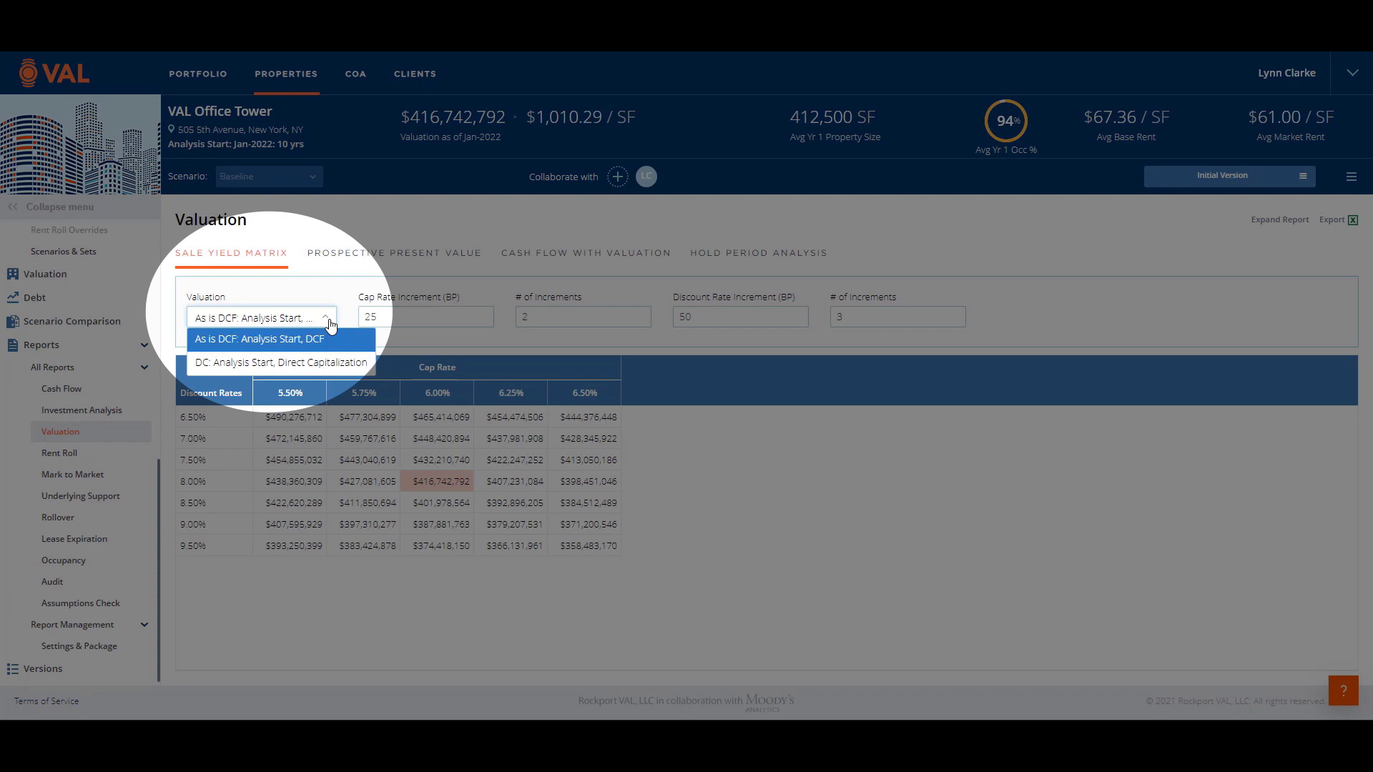
pyautogui.click(330, 323)
pyautogui.click(379, 259)
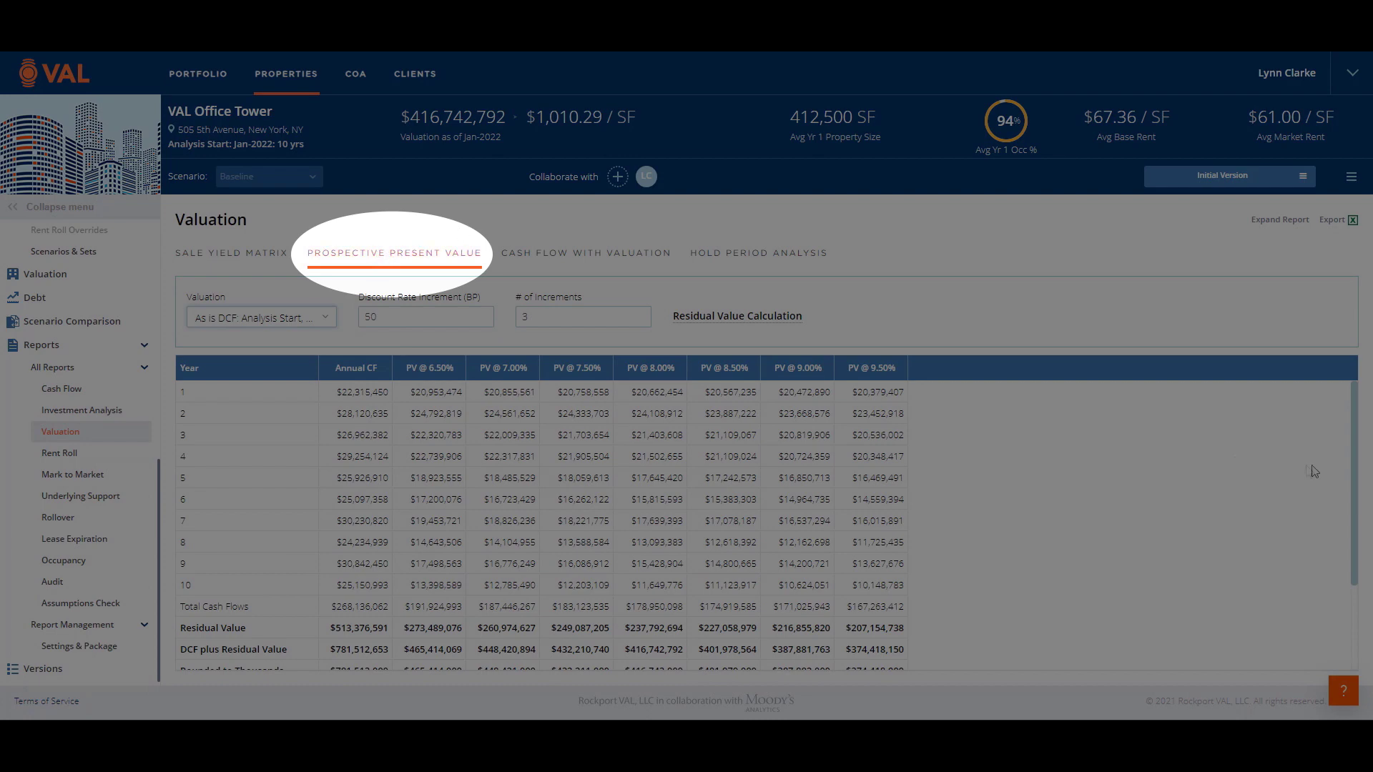
pyautogui.moveTo(1358, 481); pyautogui.dragTo(1358, 580)
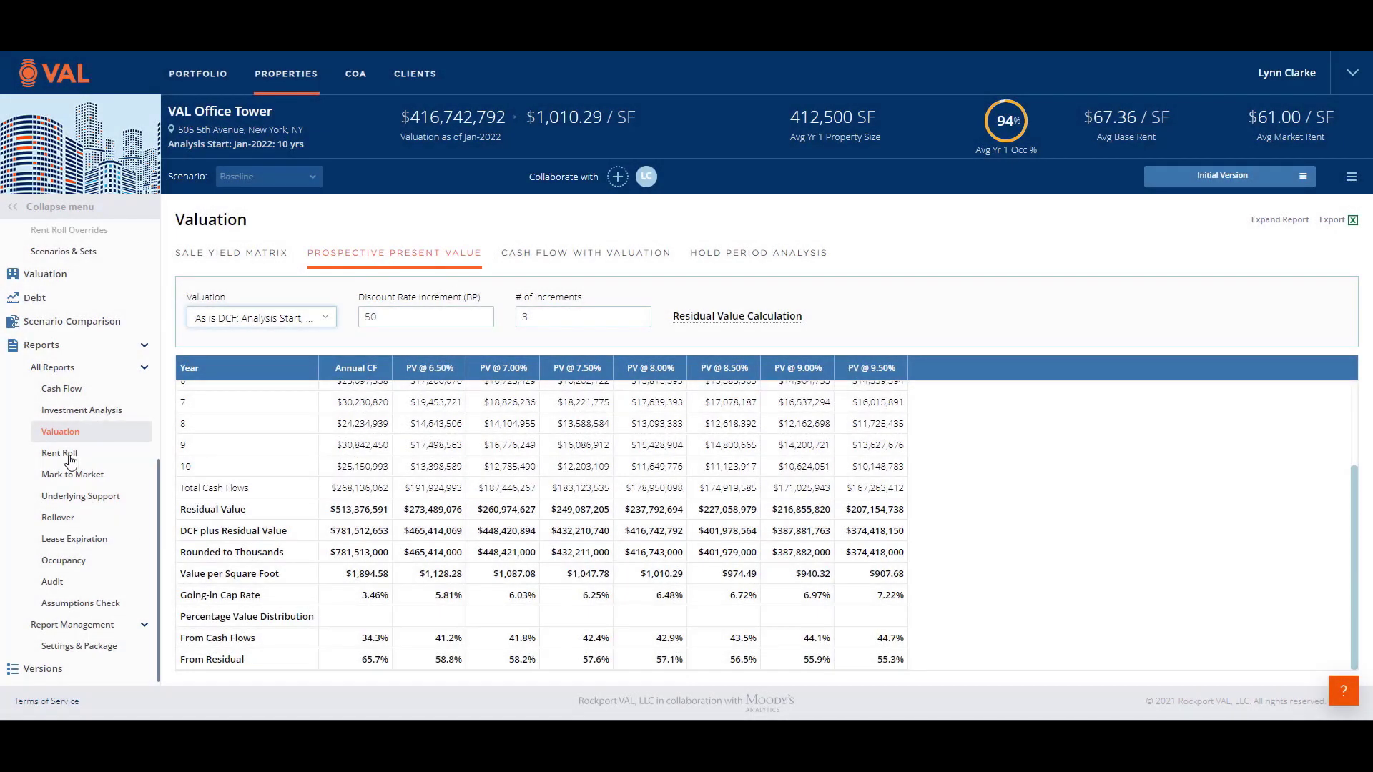
pyautogui.click(69, 458)
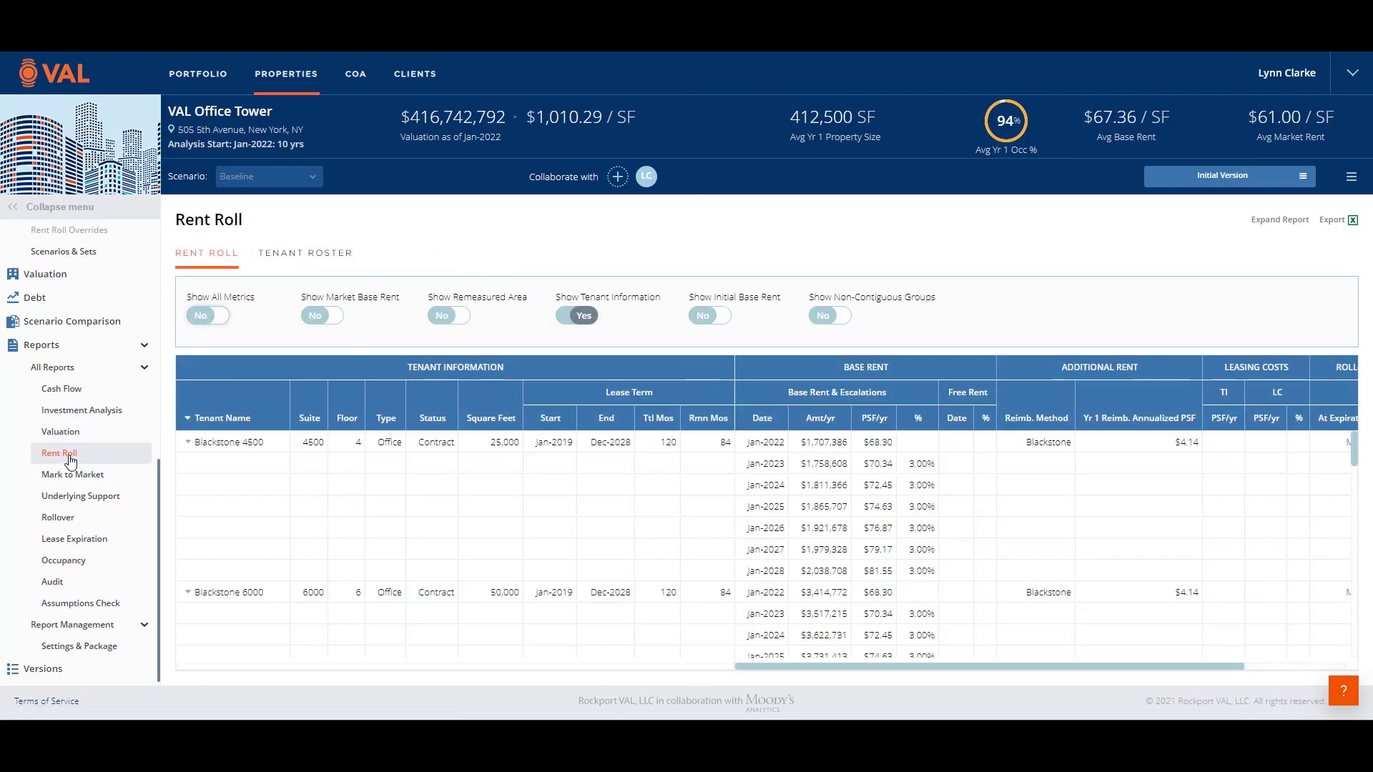
# Step: Toggle Blackstone 4500 escalation rows, then view Rollover assumptions year by year with Year 4 totals
pyautogui.click(189, 443)
pyautogui.click(189, 444)
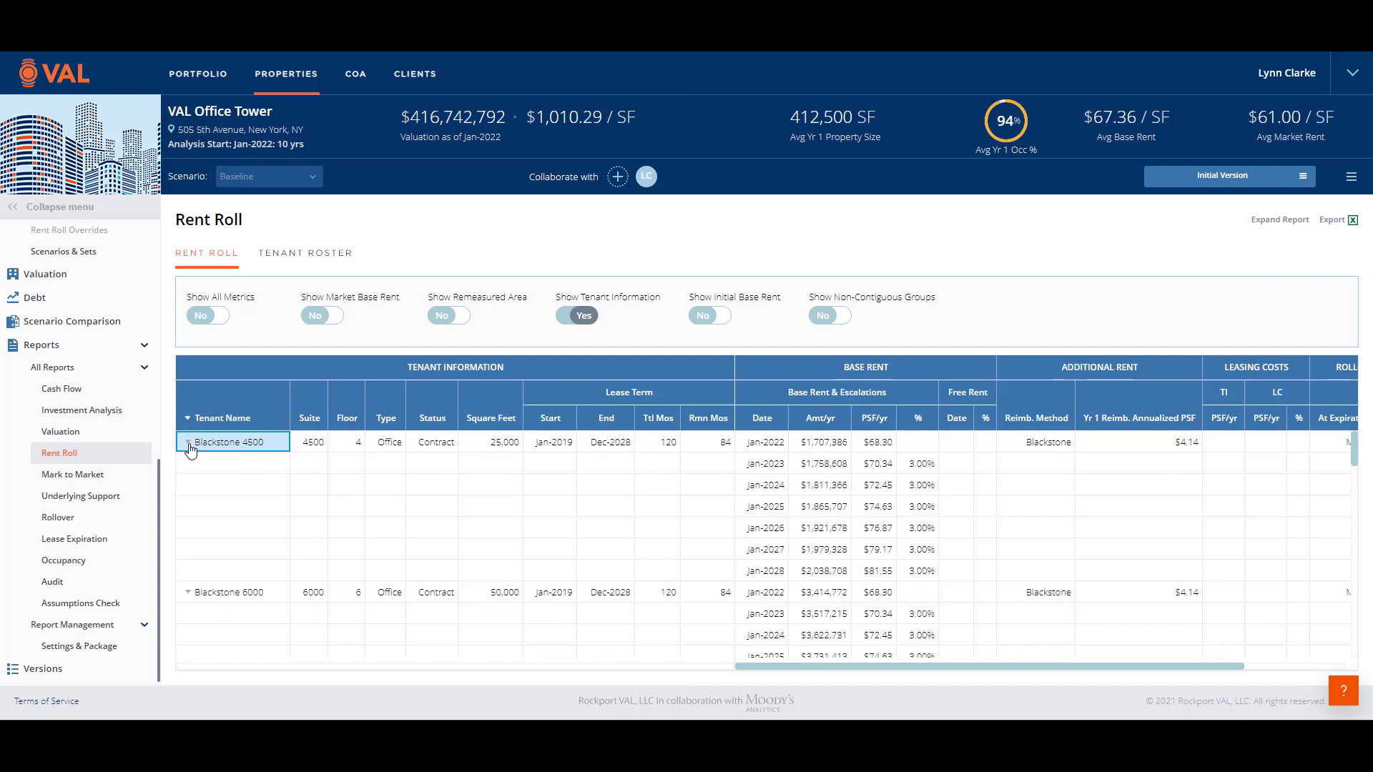
pyautogui.click(52, 524)
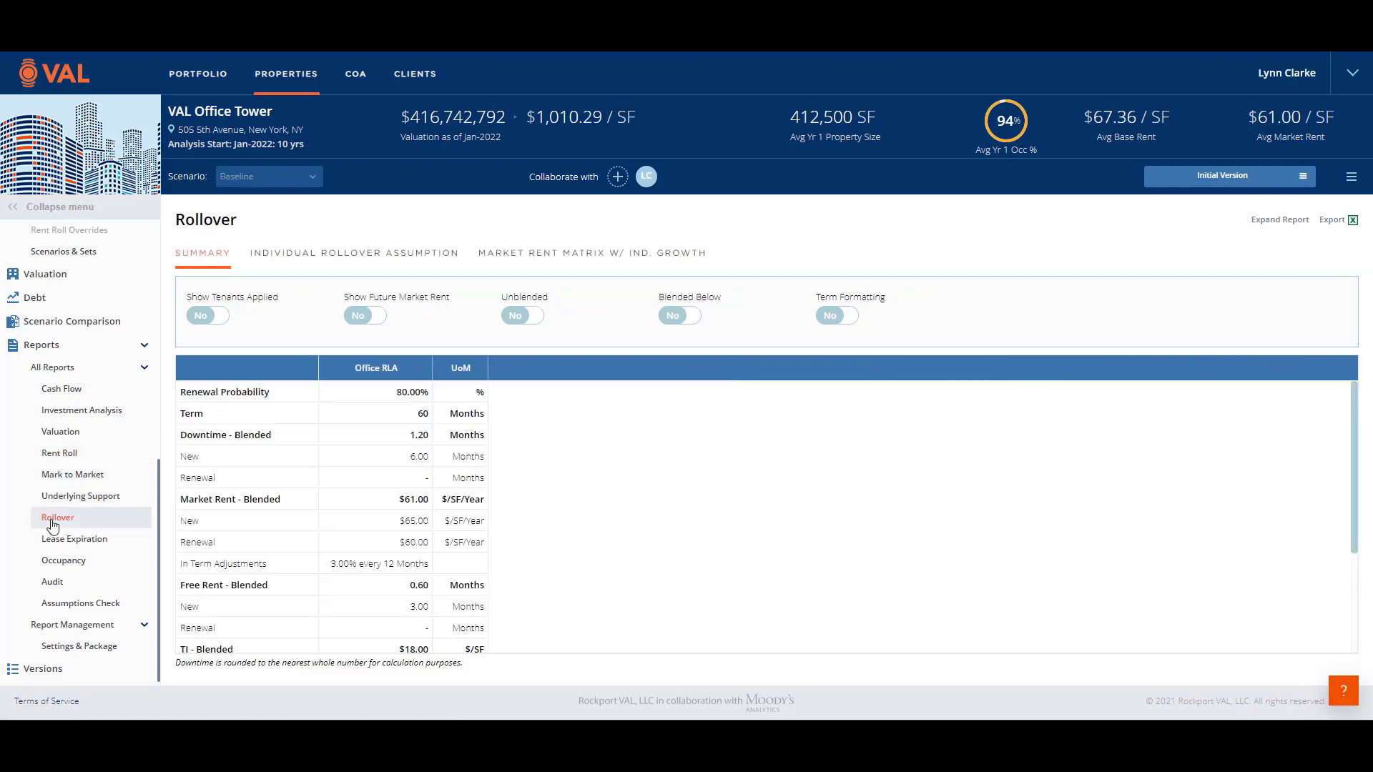
pyautogui.click(334, 258)
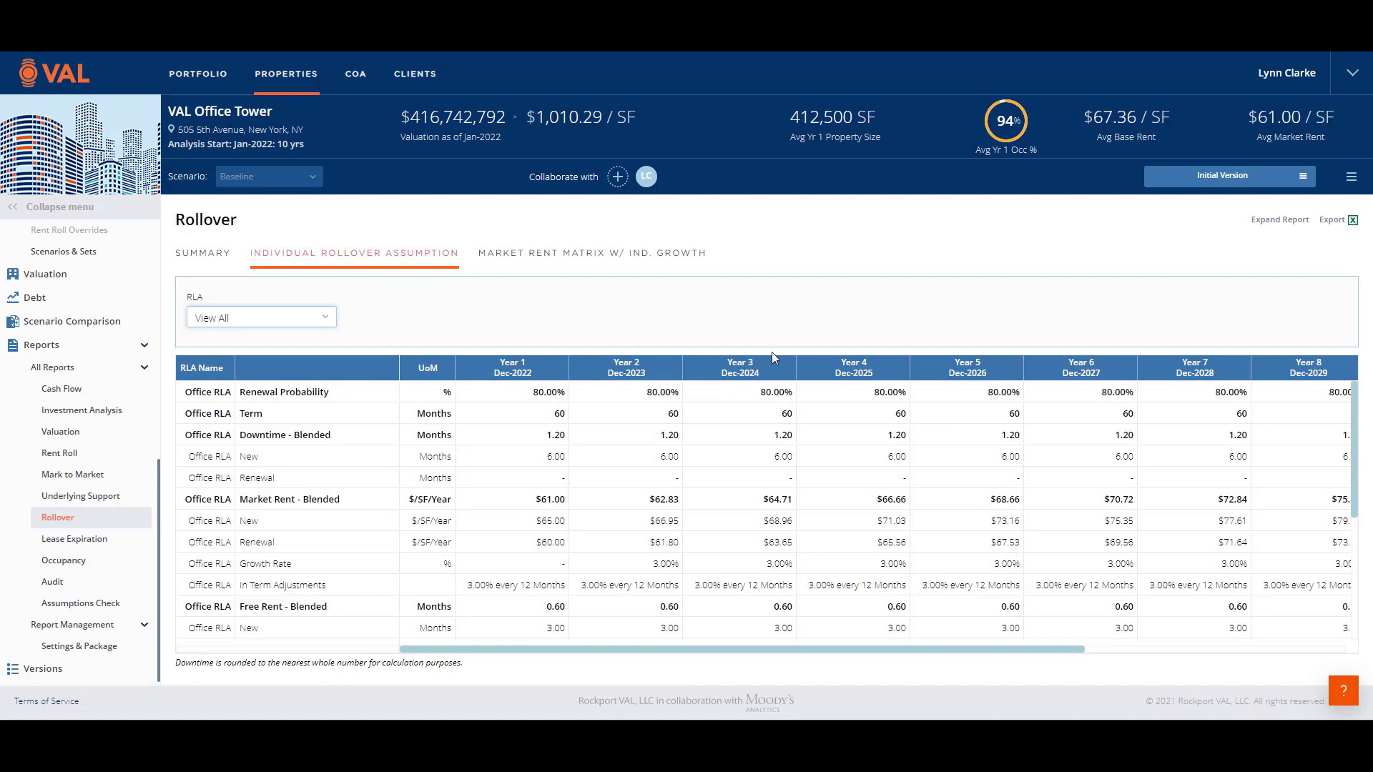
pyautogui.moveTo(890, 398); pyautogui.dragTo(884, 563)
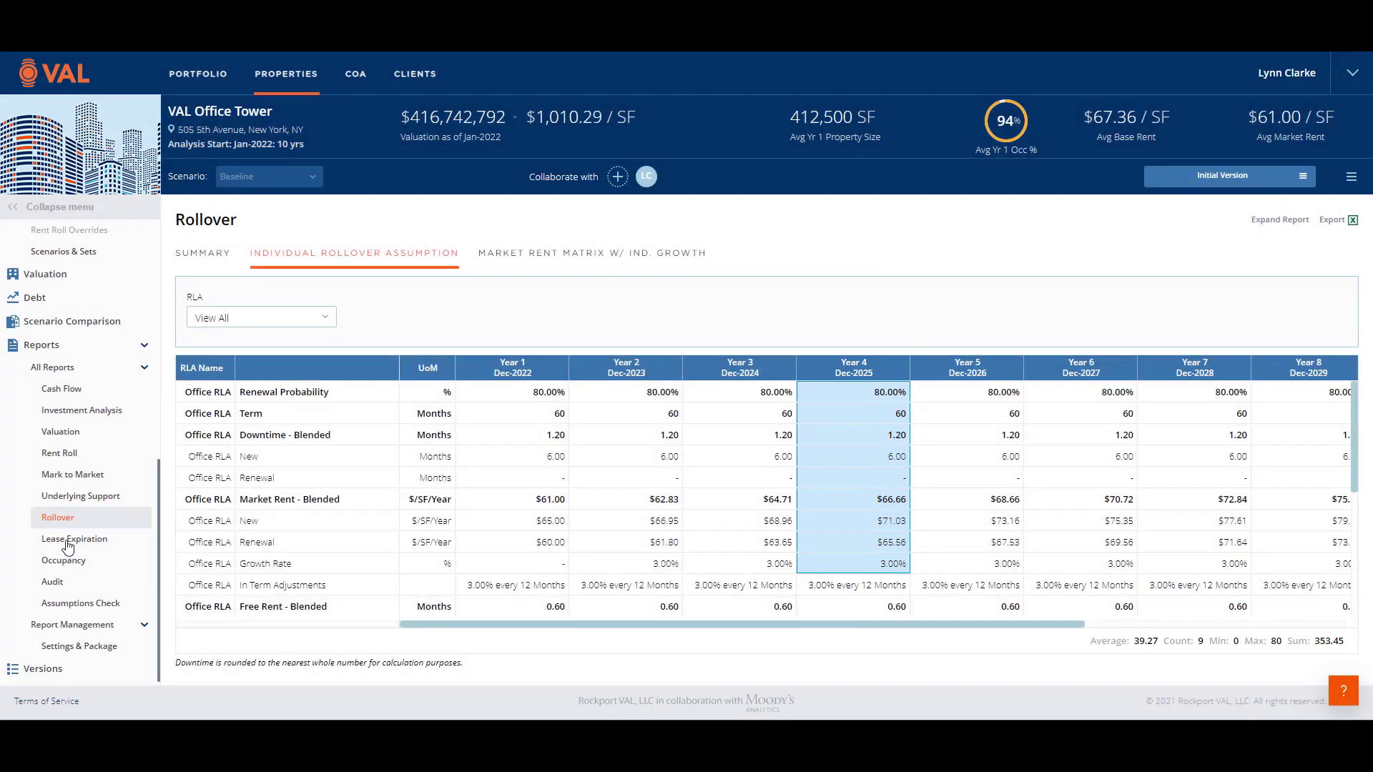
# Step: Check 2022–2027 area expiring in Lease Expiration and view tenant initial lease terms
pyautogui.click(69, 543)
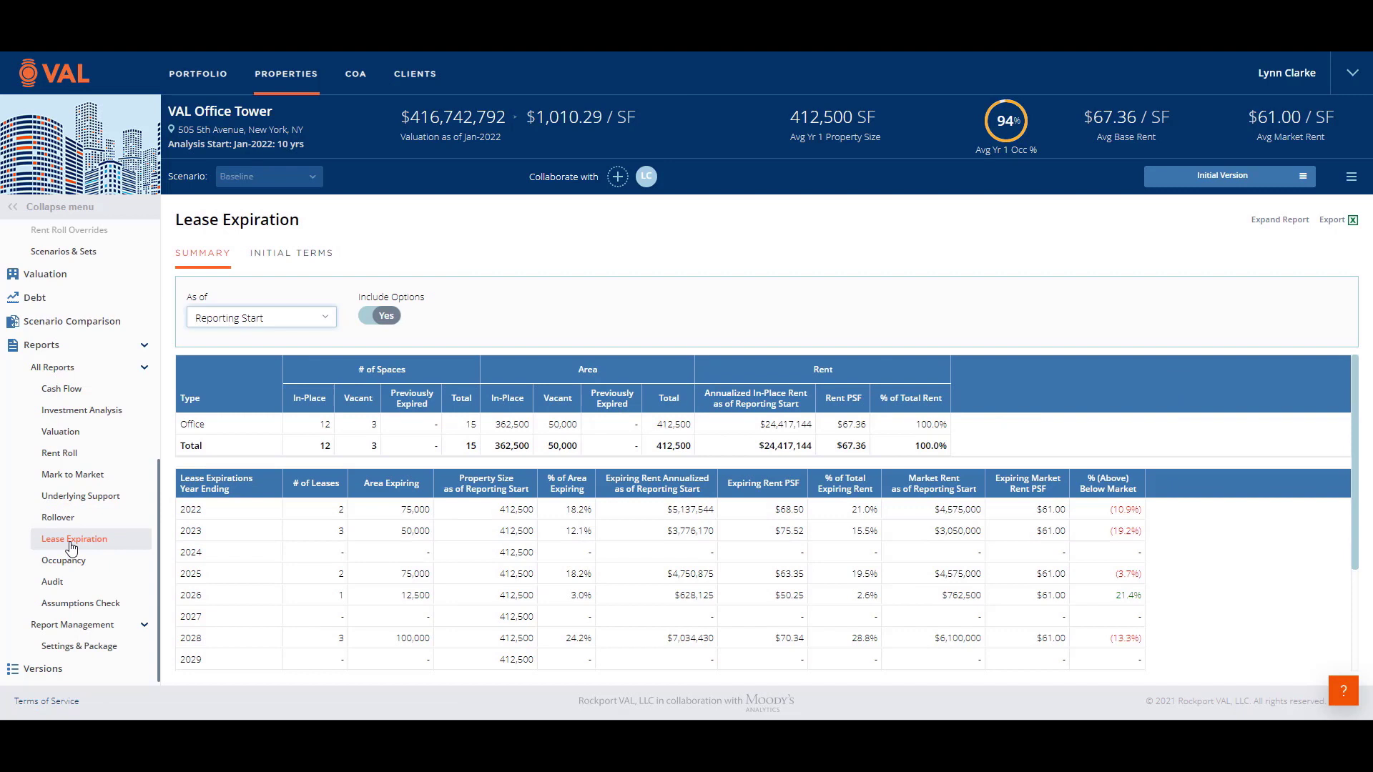
pyautogui.moveTo(407, 509); pyautogui.dragTo(401, 624)
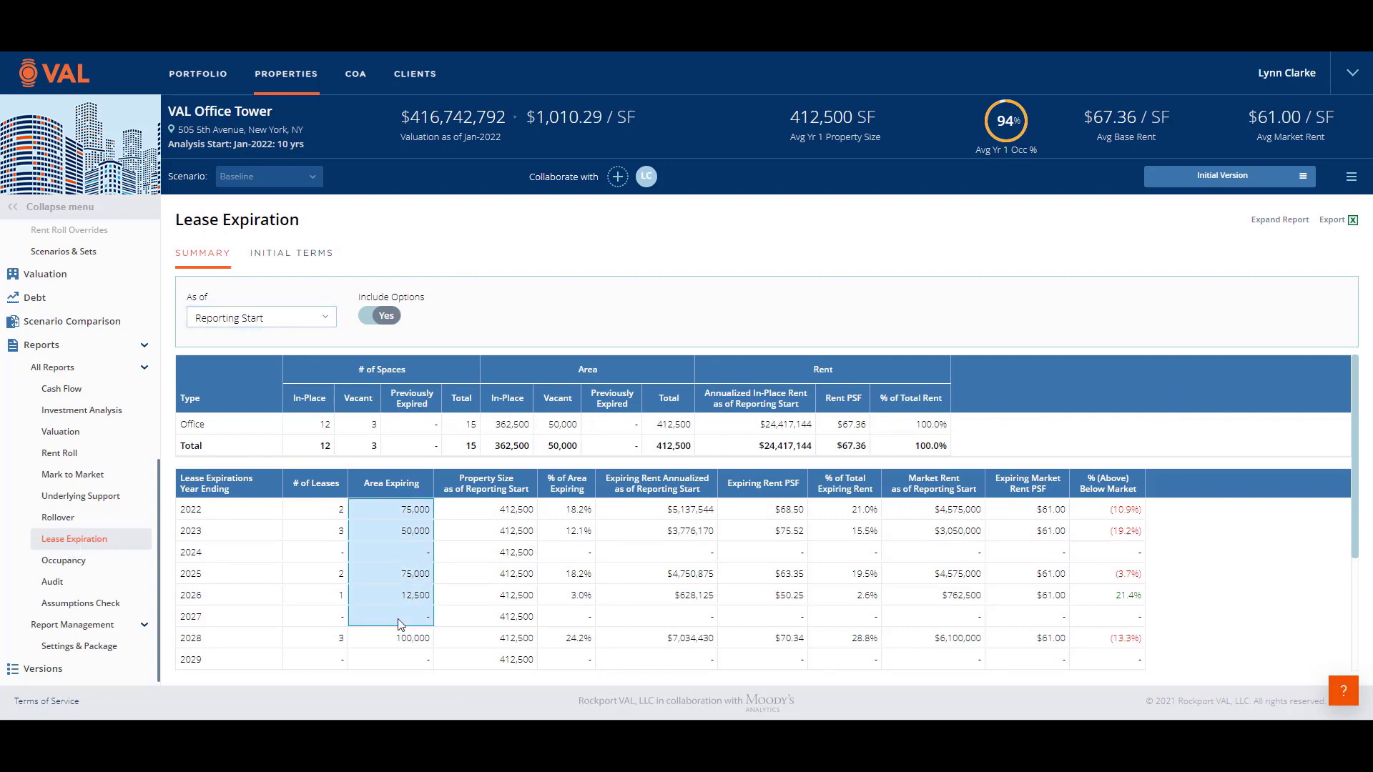
pyautogui.click(298, 253)
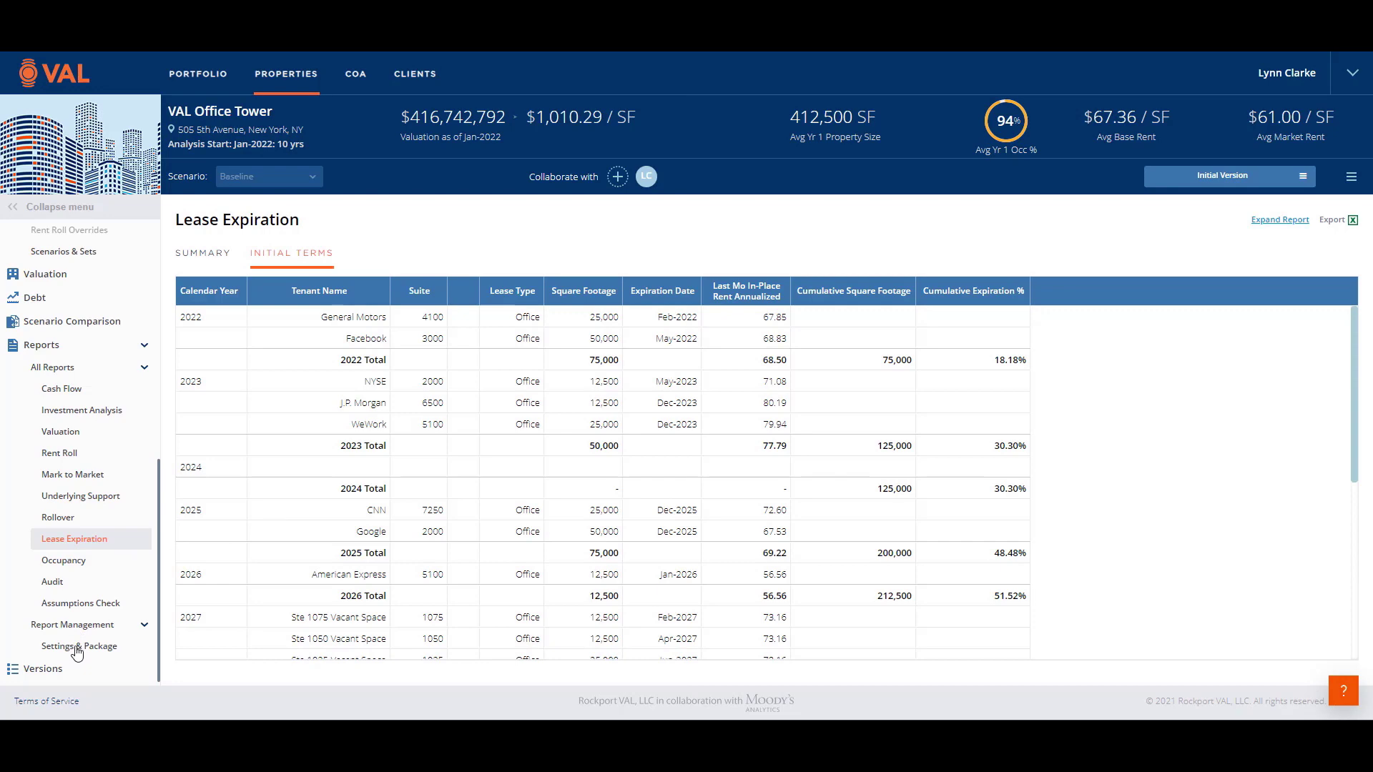
pyautogui.click(77, 648)
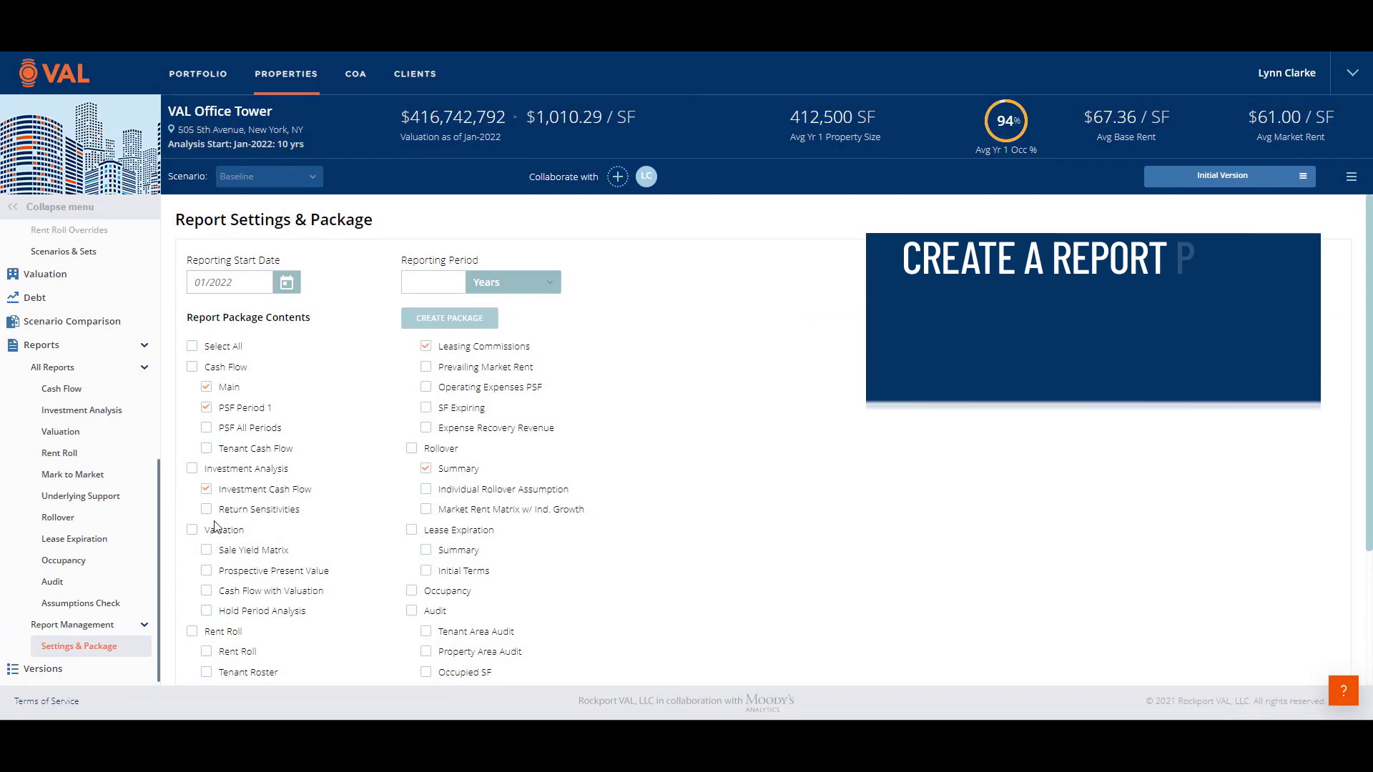
# Step: Check Return Sensitivities and Sale Yield Matrix in the report package contents list
pyautogui.click(208, 510)
pyautogui.click(207, 550)
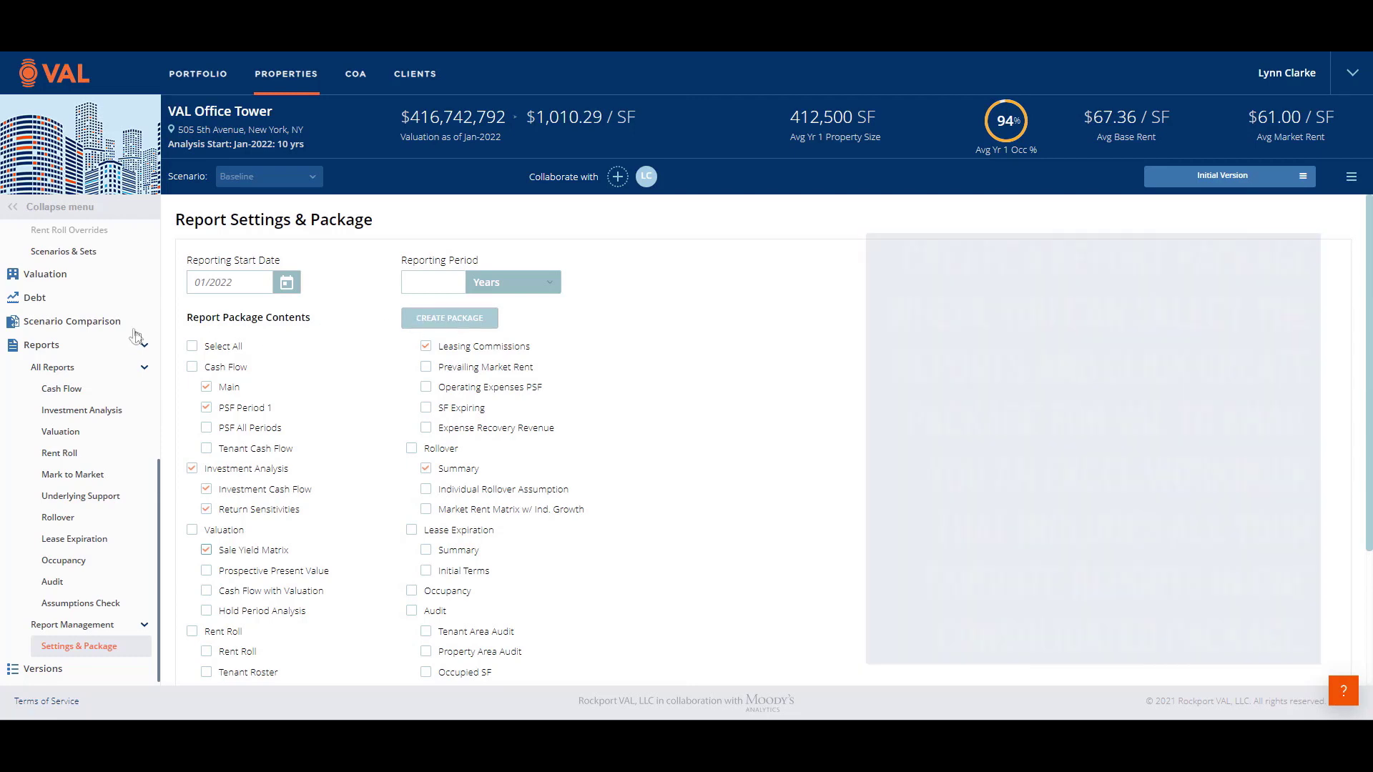
pyautogui.click(90, 259)
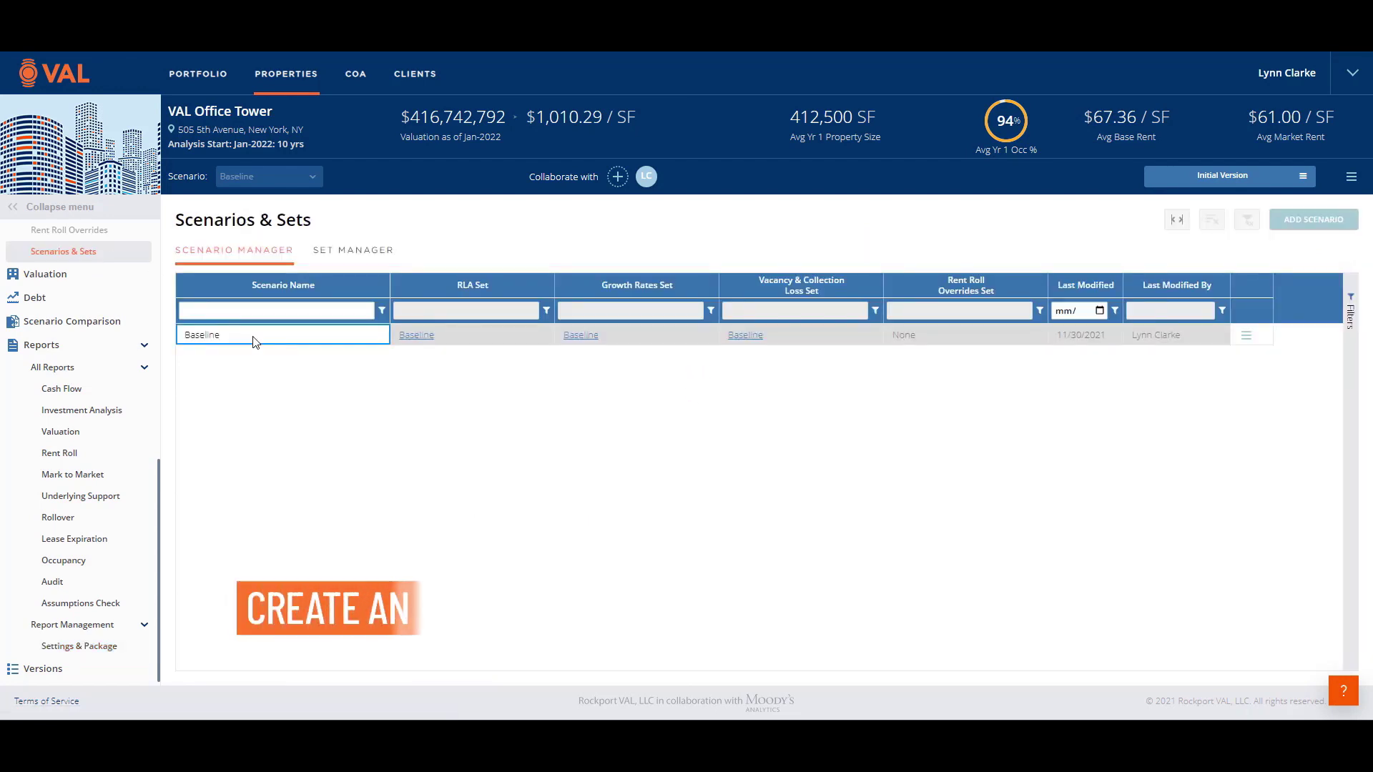
# Step: Add a scenario named Upside and create a new RLA set called Upside for it
pyautogui.click(1320, 226)
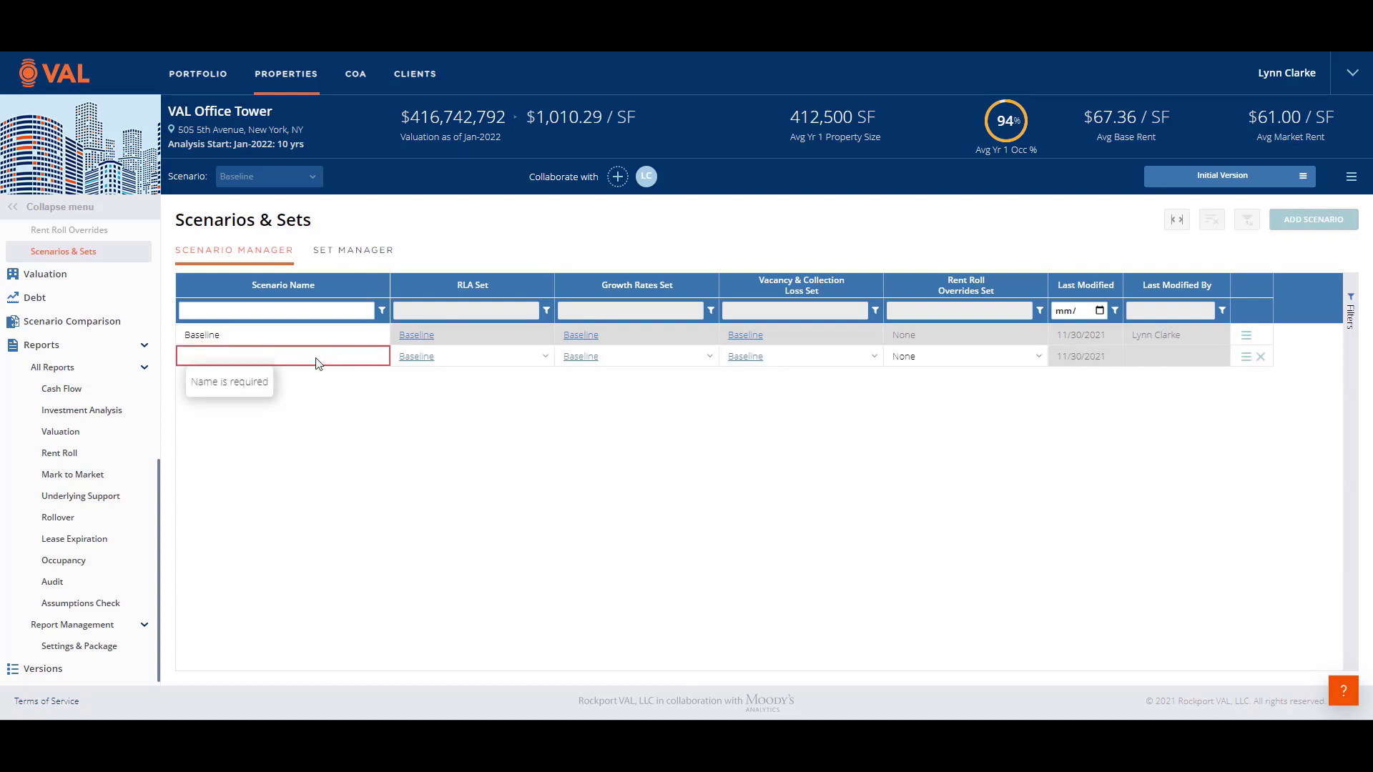
pyautogui.write('Up')
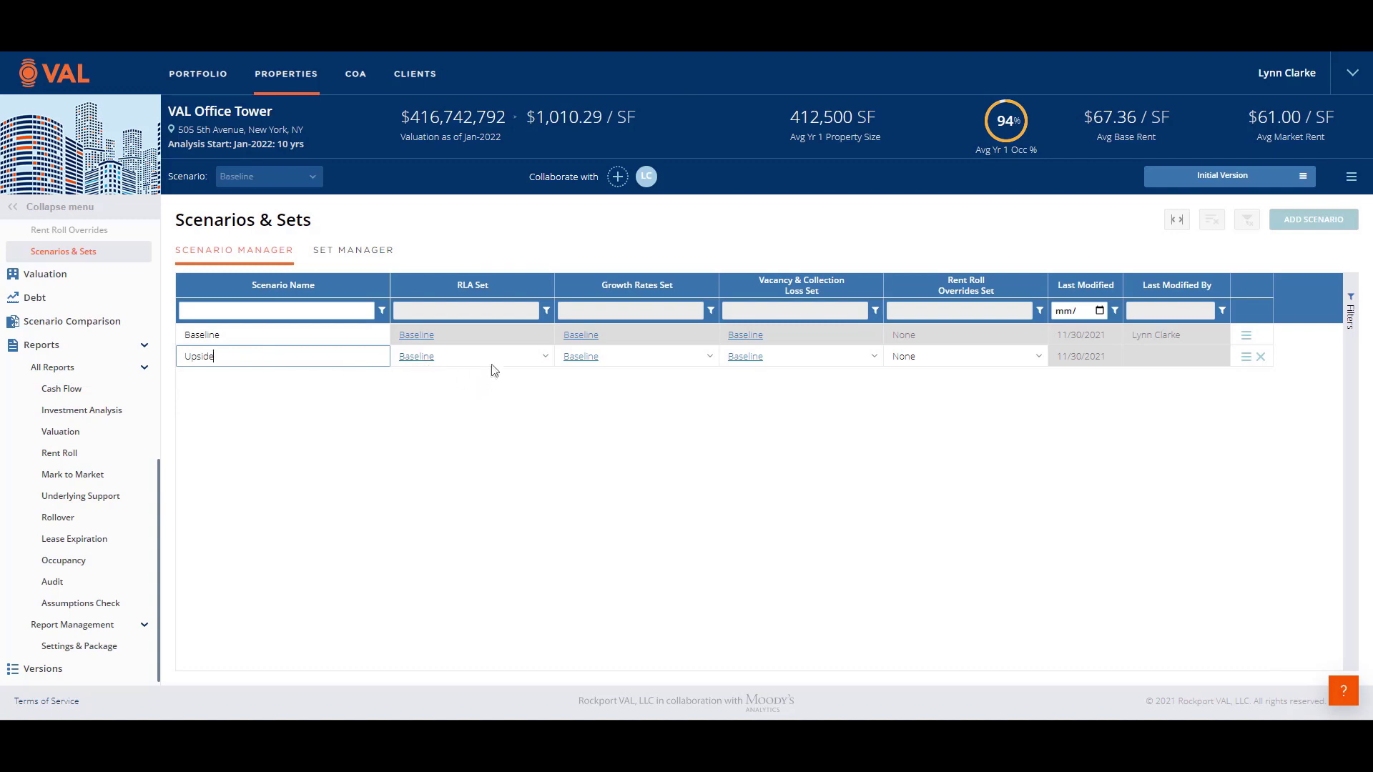
pyautogui.write('side')
pyautogui.press('Tab')
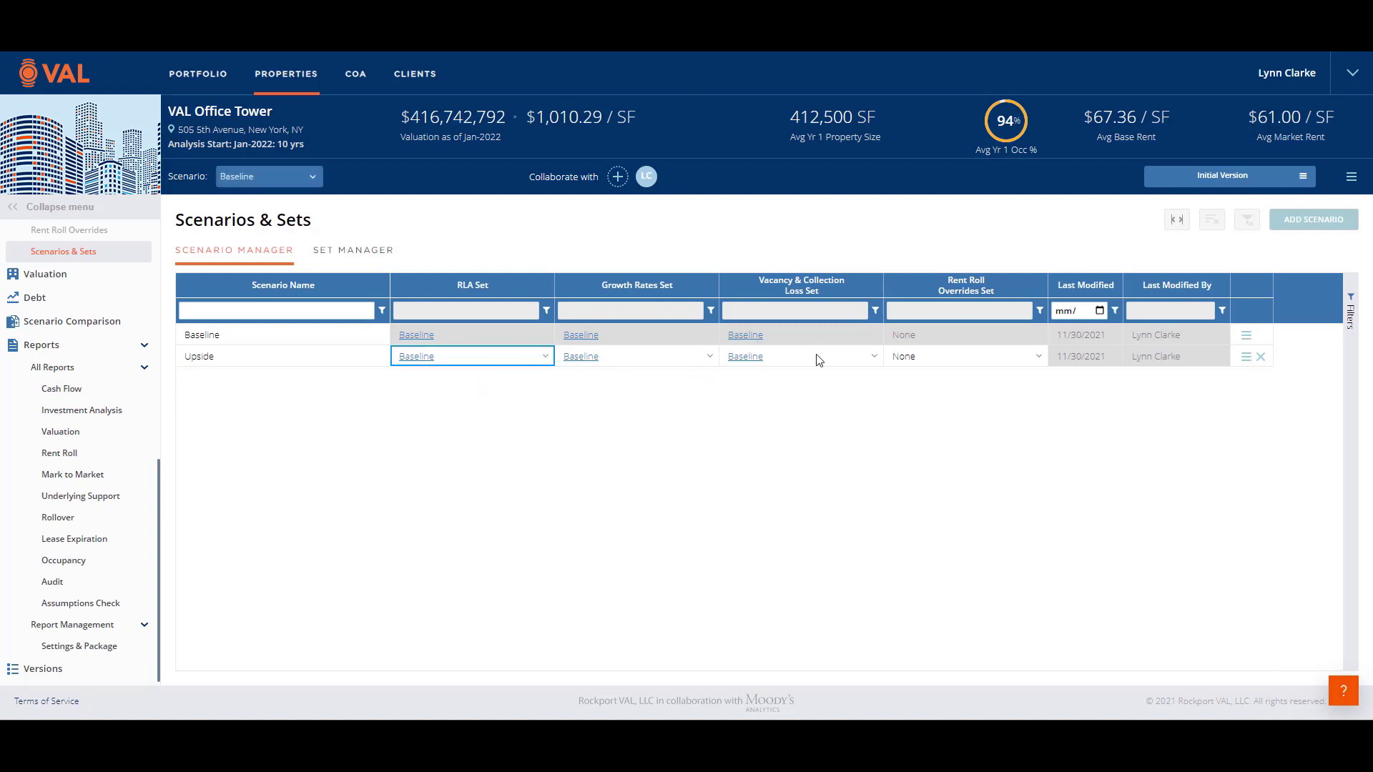
pyautogui.click(546, 357)
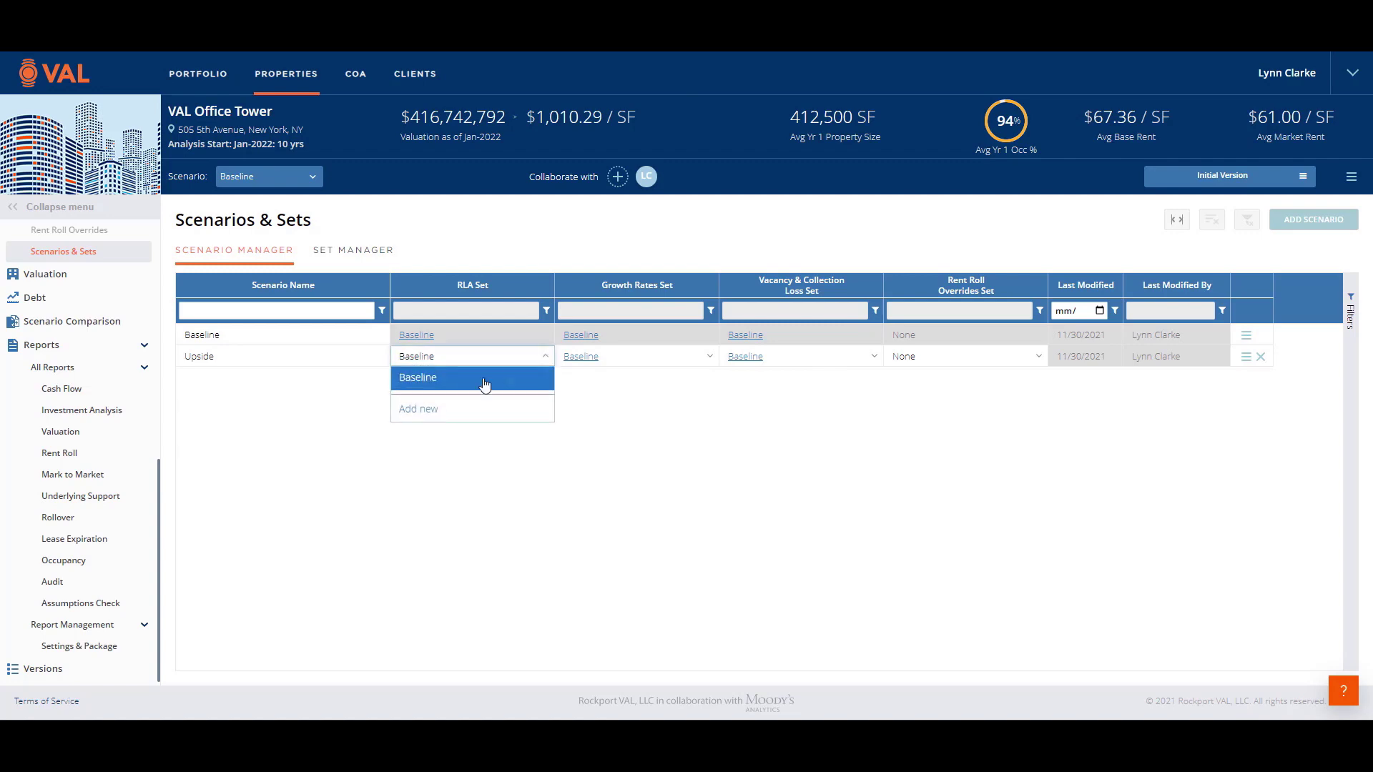
pyautogui.click(412, 412)
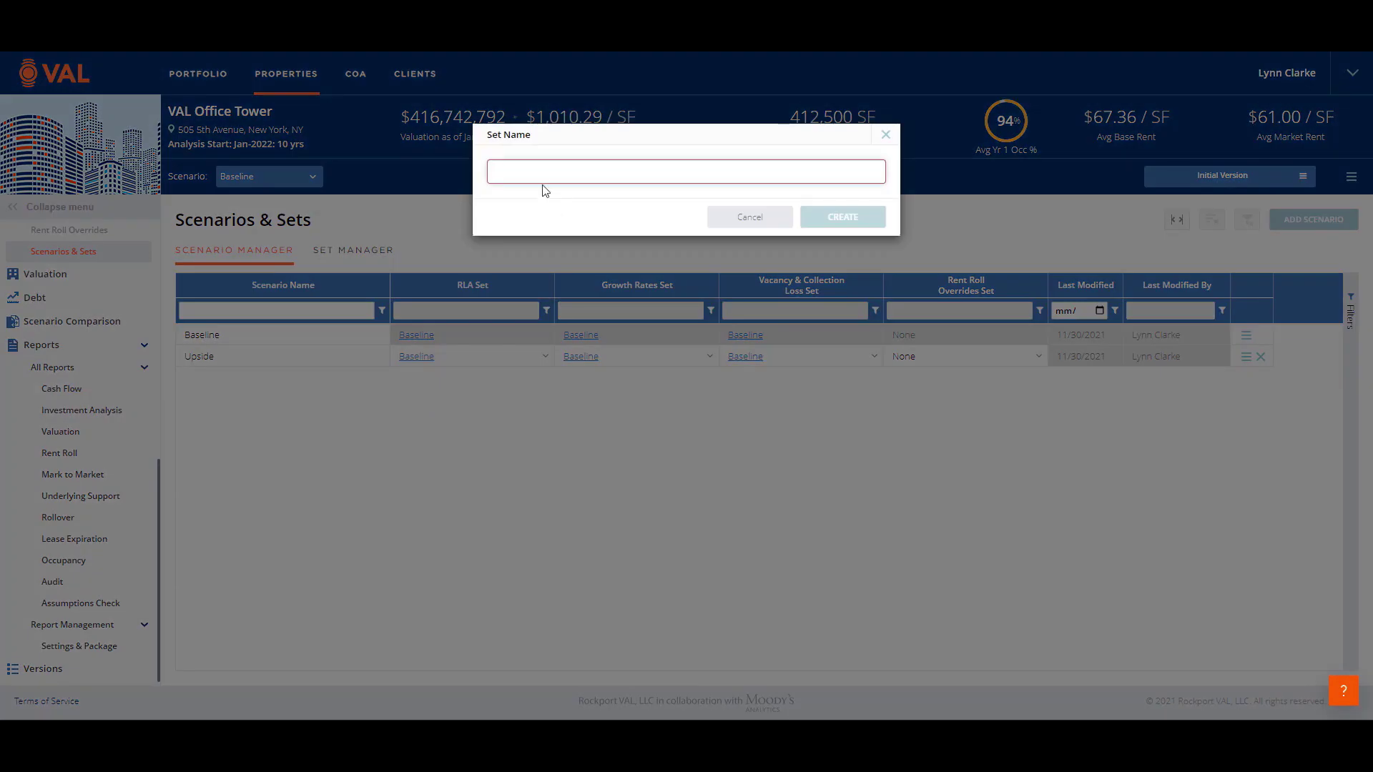
pyautogui.write('Upside RLA')
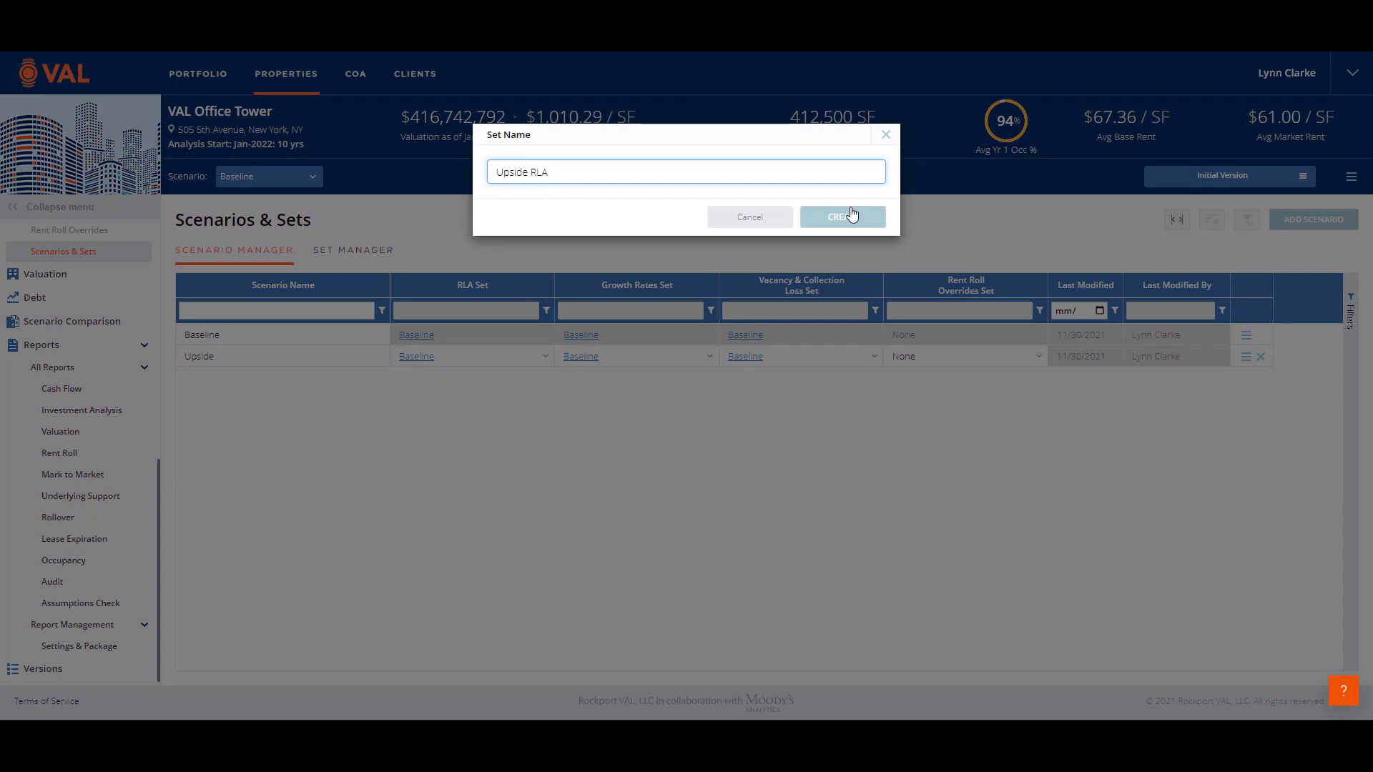
pyautogui.click(851, 215)
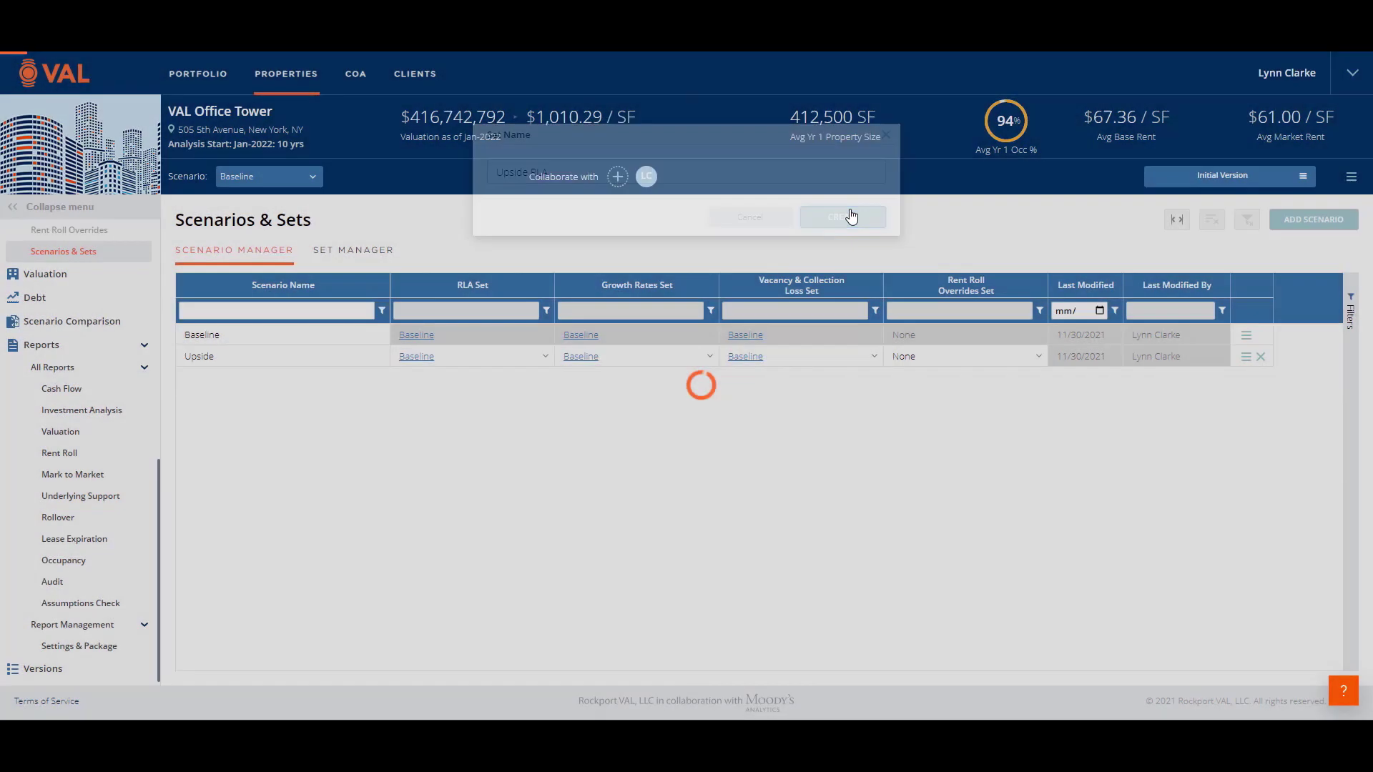
# Step: Set the Upside RLA set to 90% renewal probability and 70.00 new market rent
pyautogui.click(566, 366)
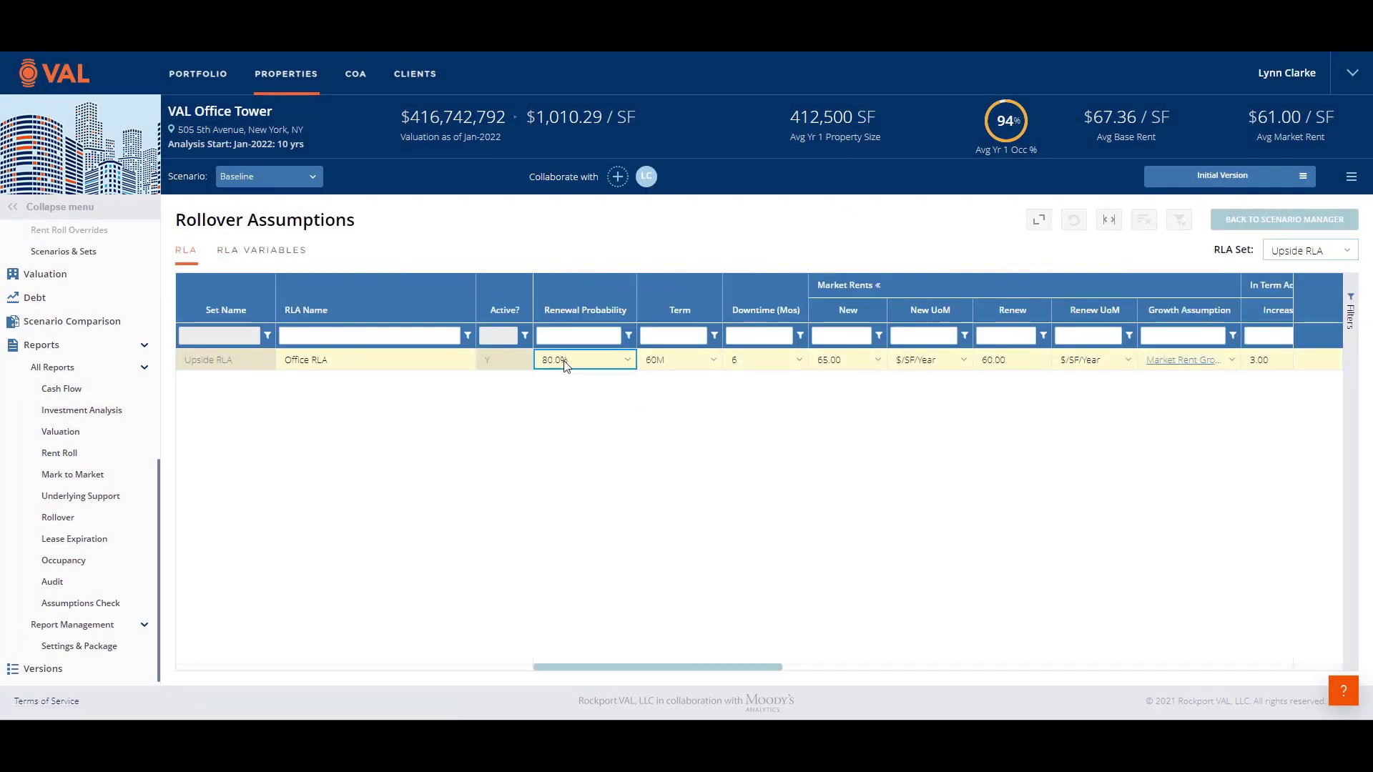
pyautogui.write('90')
pyautogui.press('Return')
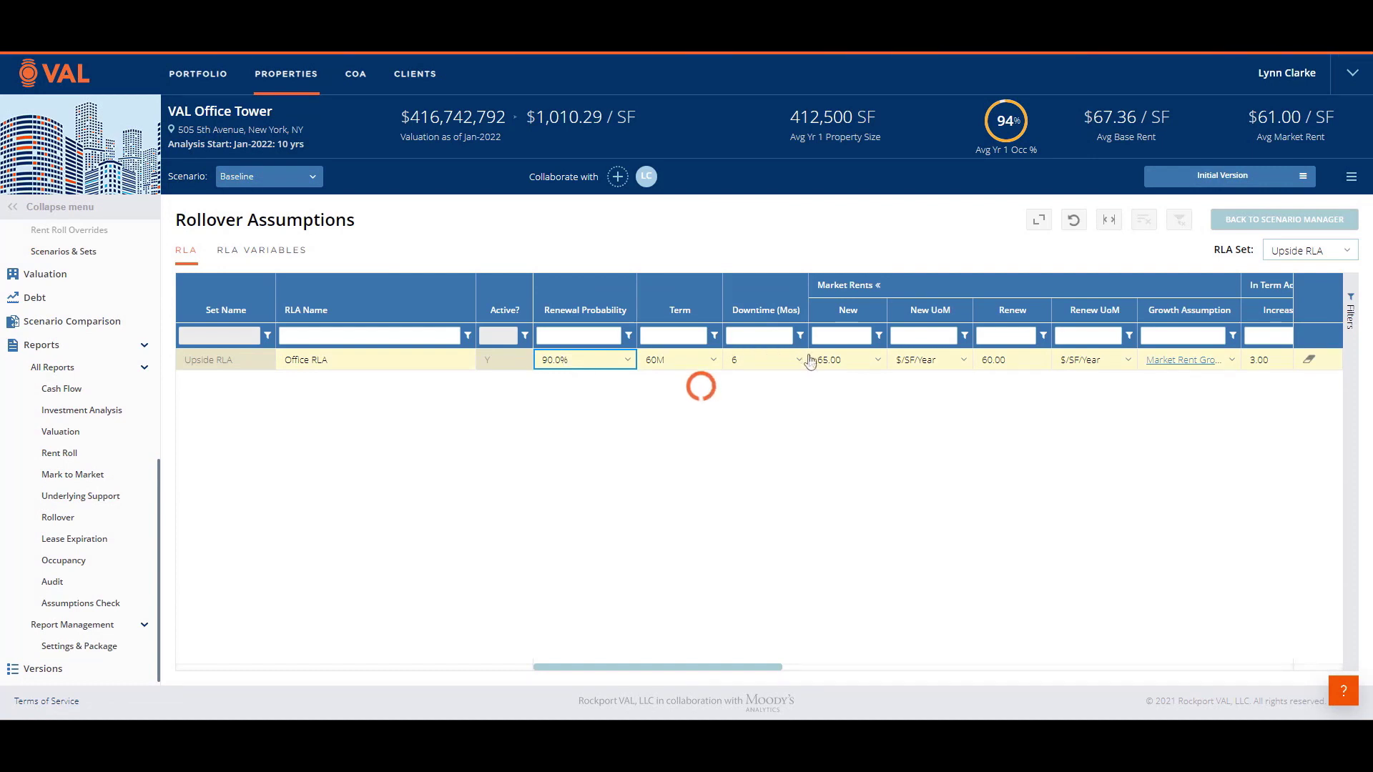
pyautogui.click(828, 361)
pyautogui.write('70')
pyautogui.press('Return')
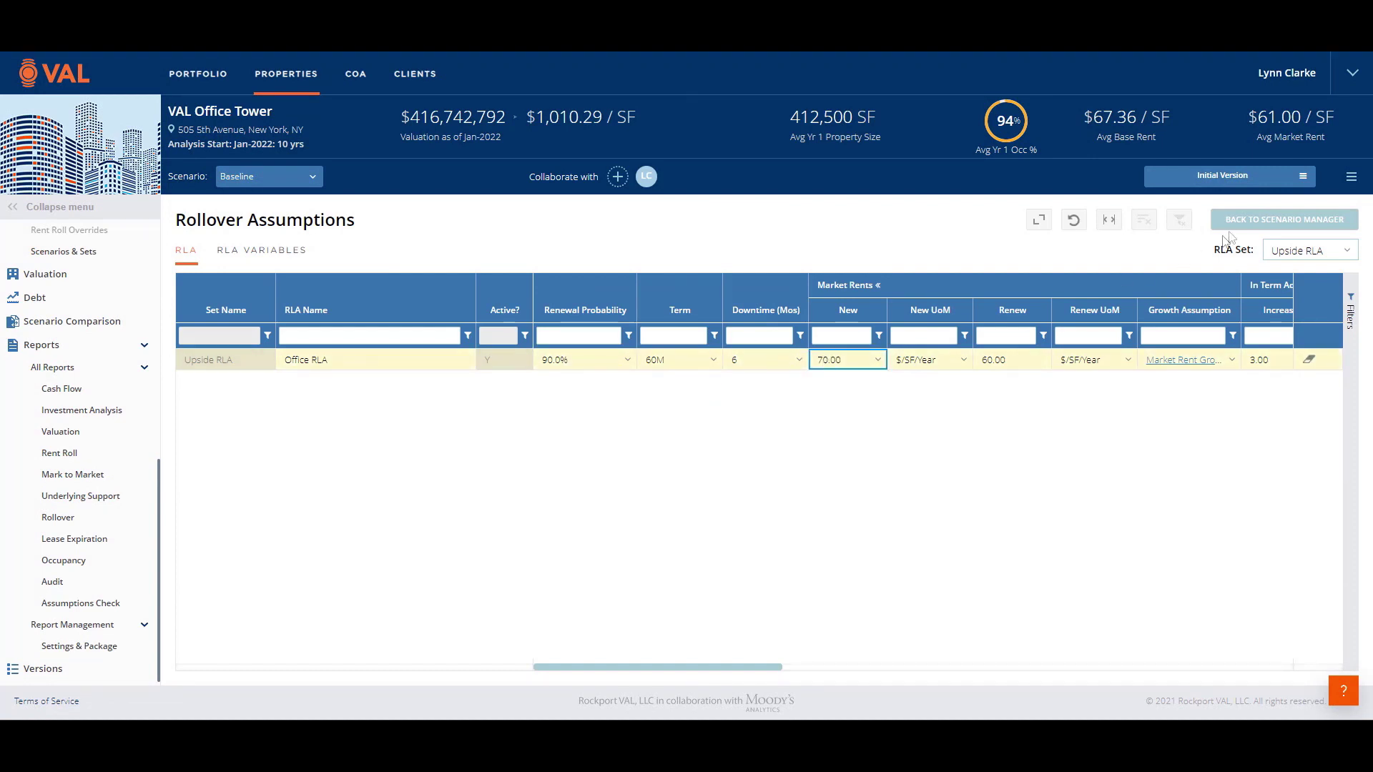
pyautogui.click(1261, 223)
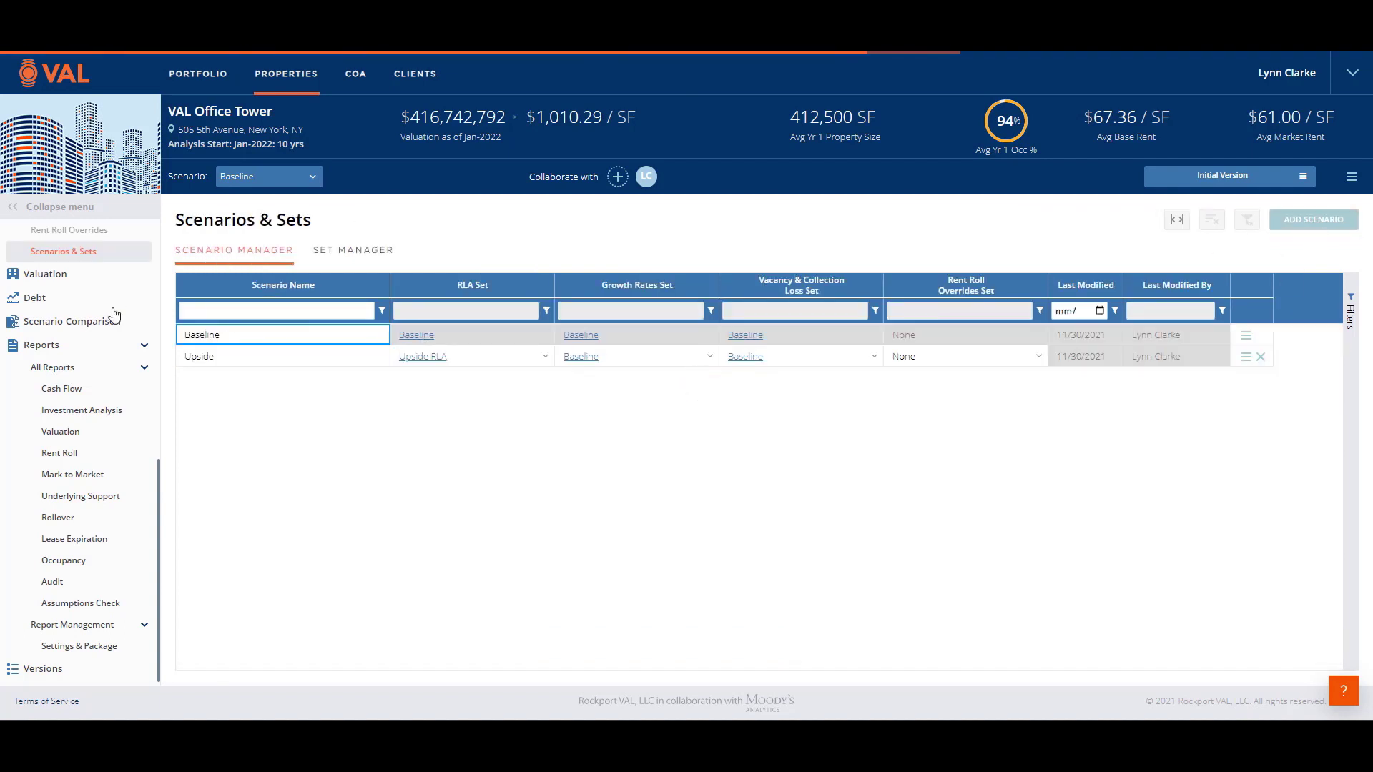
# Step: View the Scenario Comparison chart of Baseline versus Upside occupancy and NOI, then return to Cash Flow
pyautogui.click(83, 324)
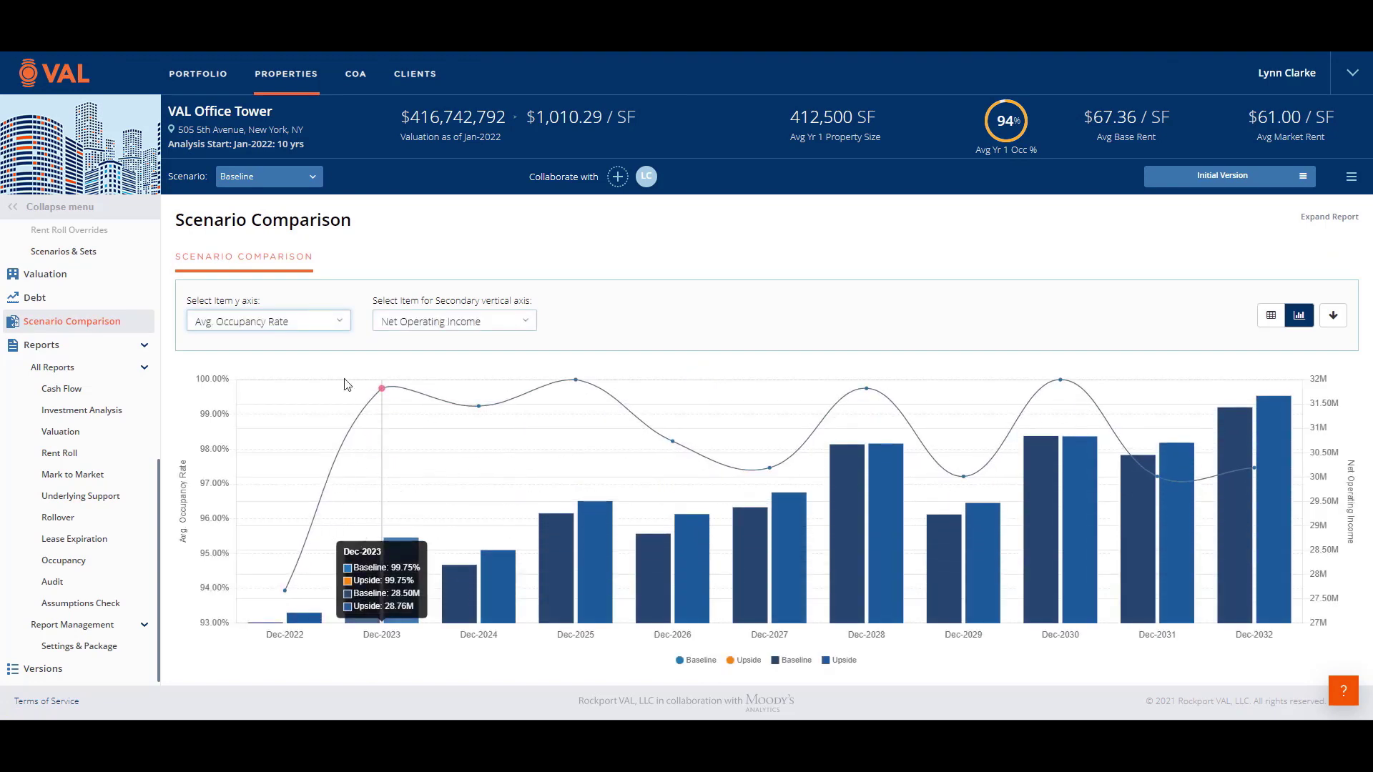
pyautogui.click(343, 326)
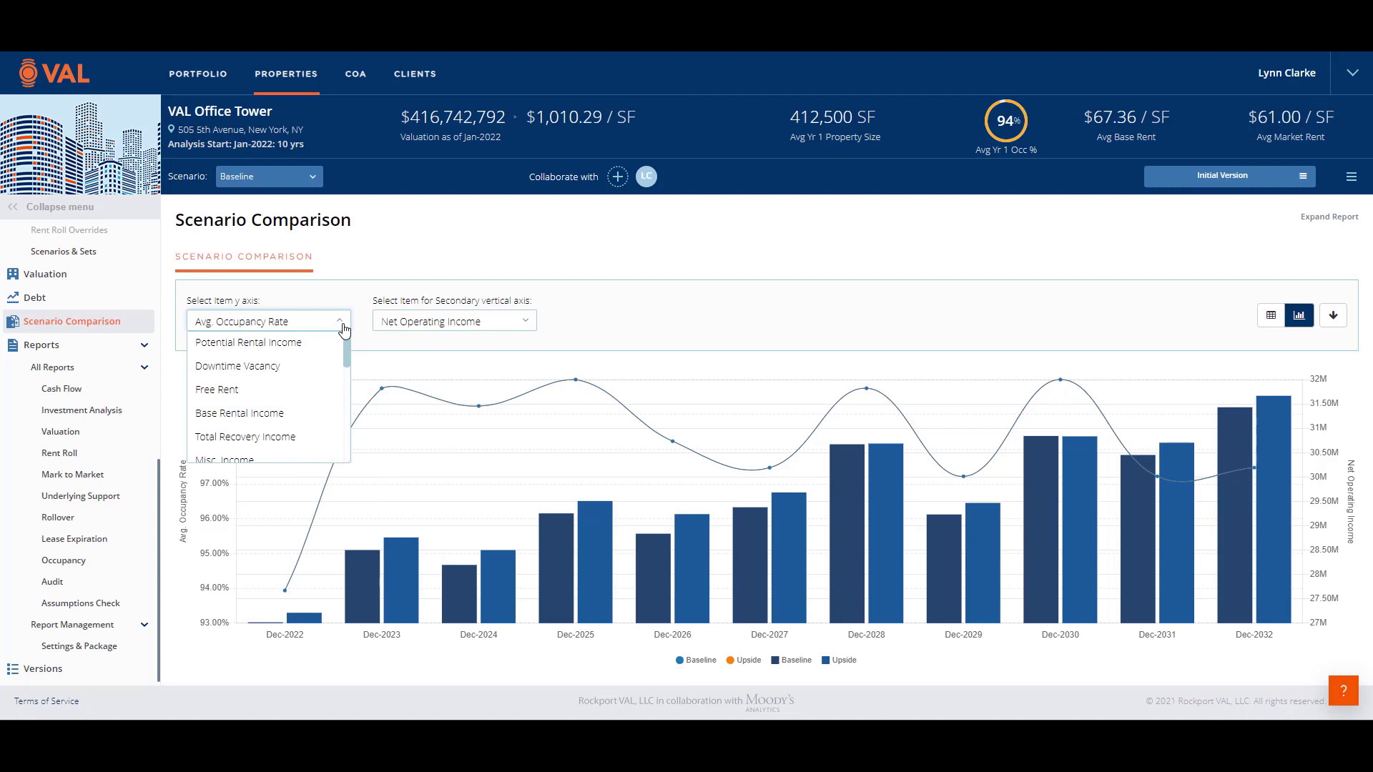
pyautogui.click(343, 327)
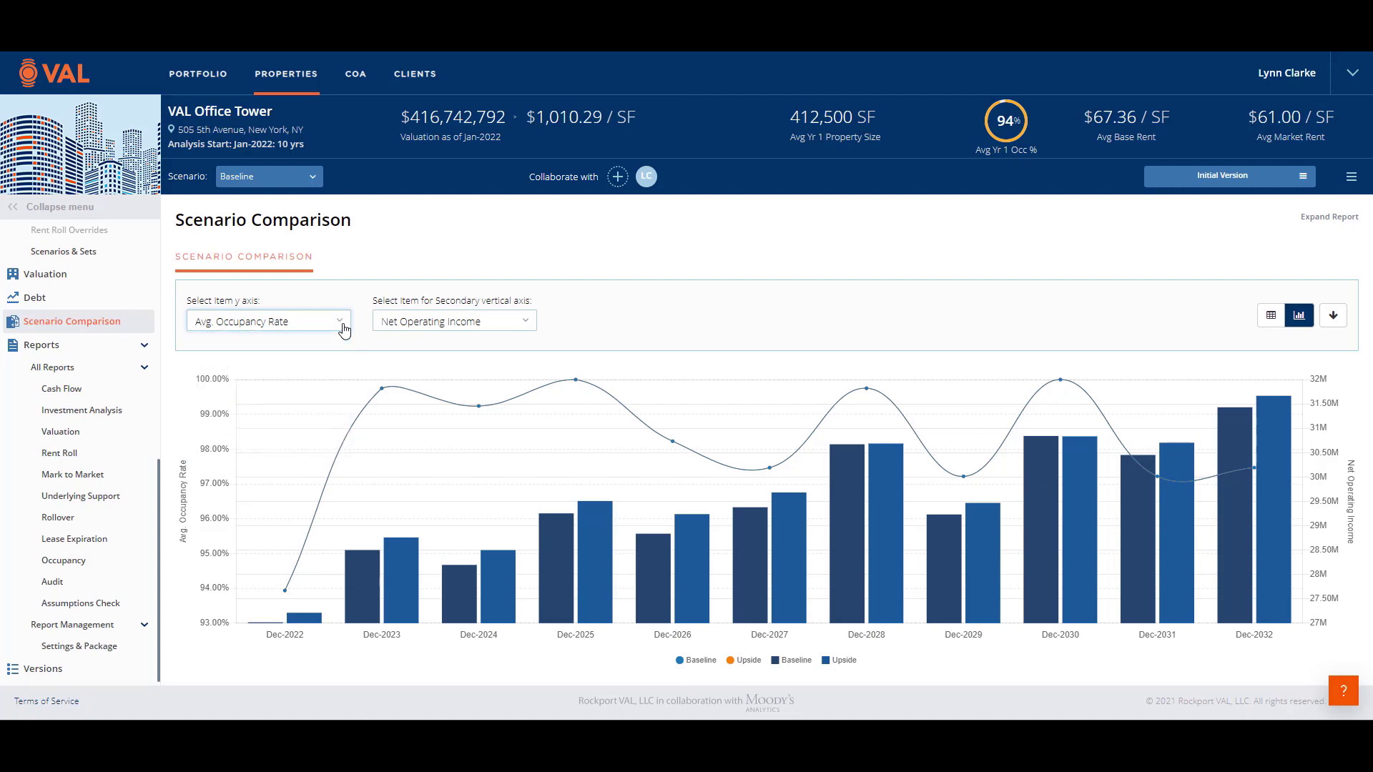
pyautogui.click(52, 391)
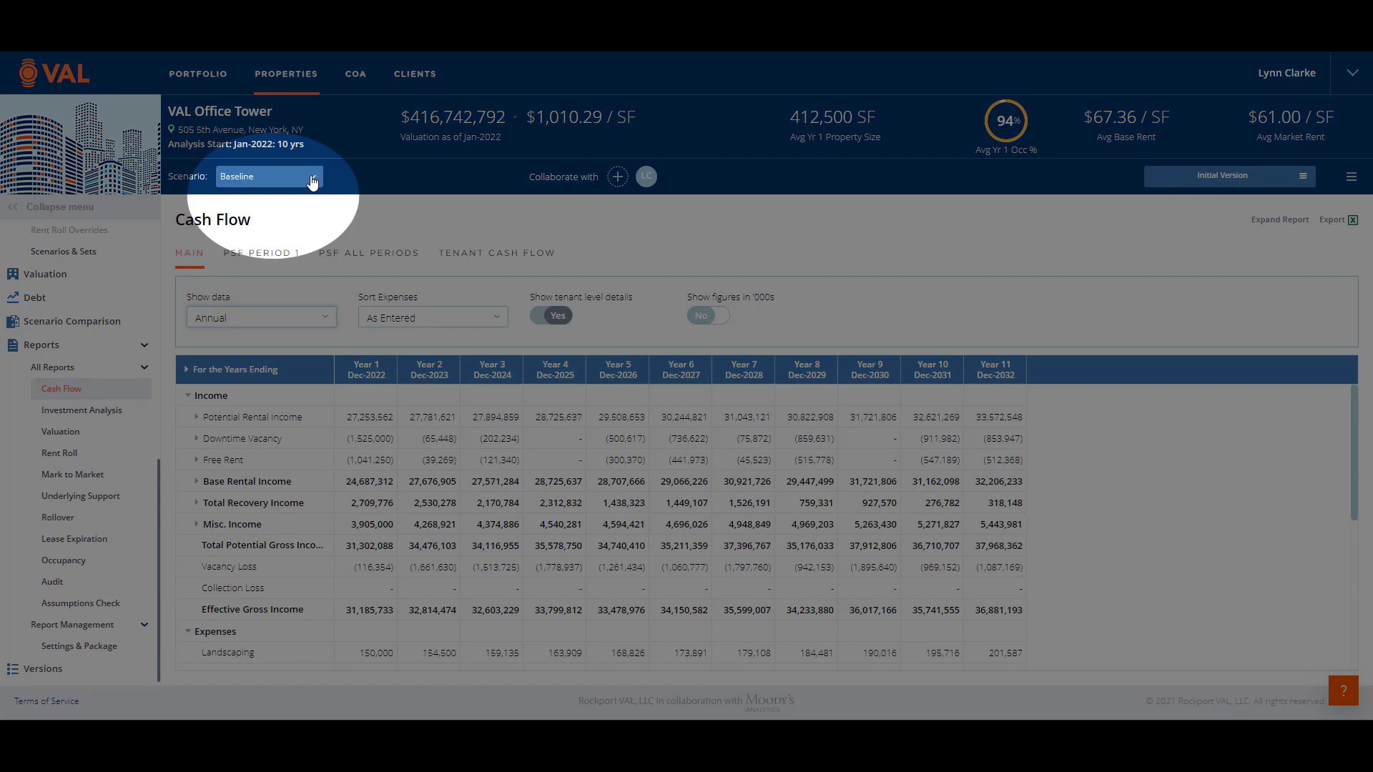
# Step: Switch the Cash Flow report to the Upside scenario, lifting valuation to $421,096,534
pyautogui.click(313, 179)
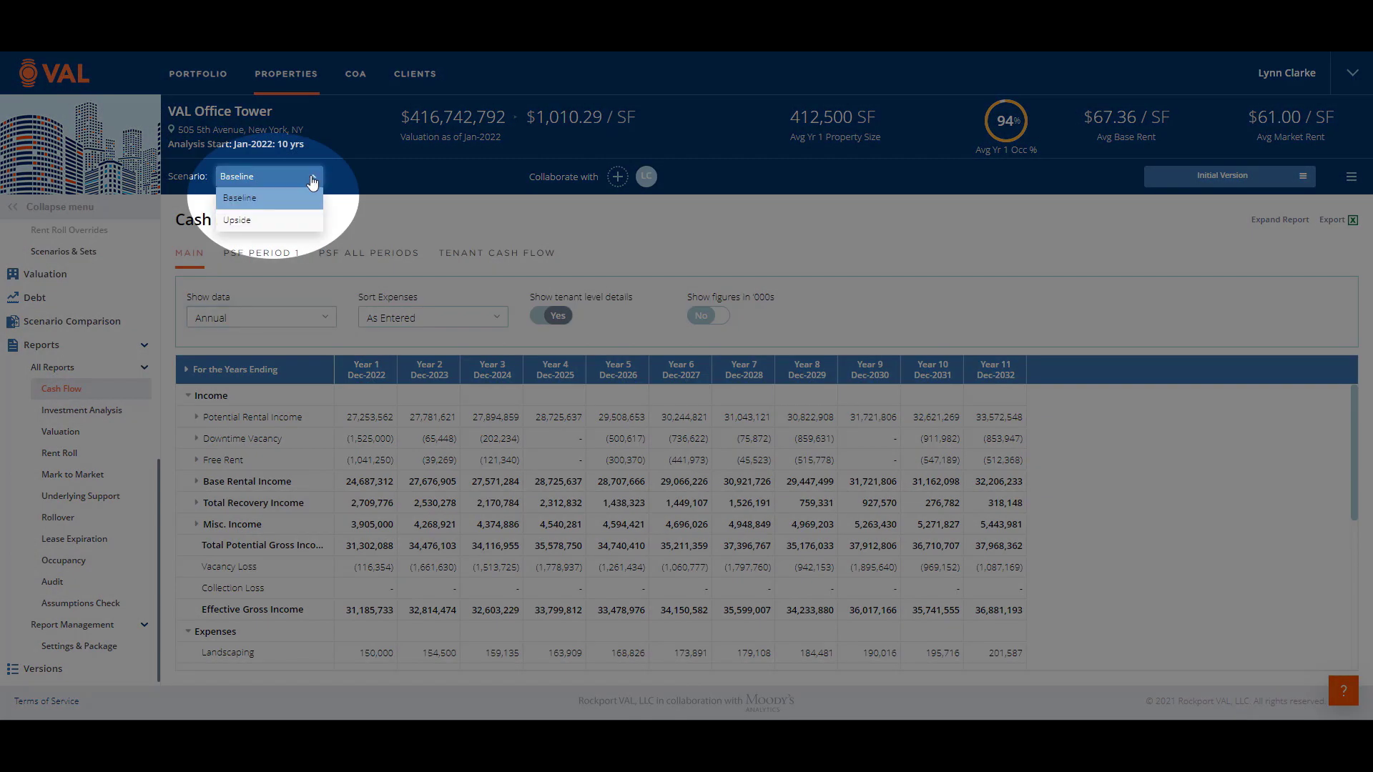
pyautogui.click(258, 220)
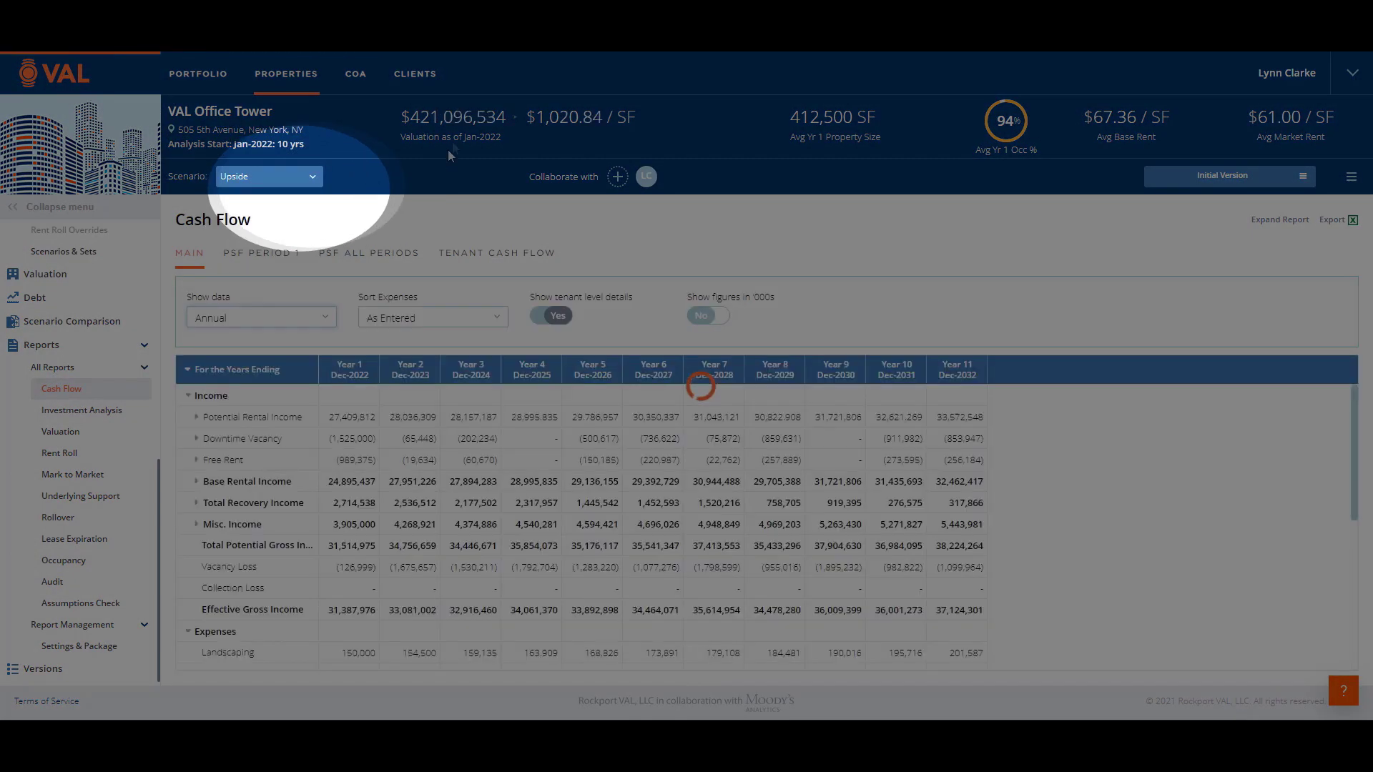